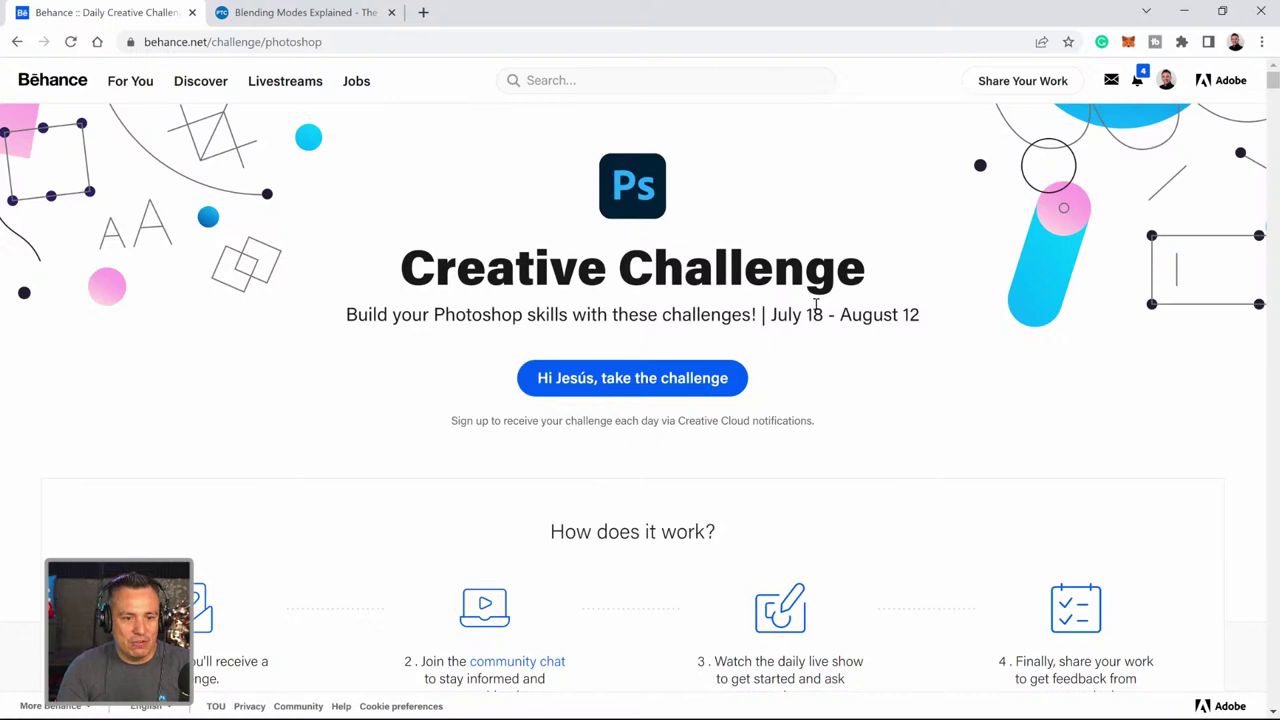
- Review how the Photoshop Creative Challenge on Behance works and look through its list of daily challenges
{"action": "scroll", "coordinate": [816, 306], "scroll_direction": "down", "scroll_amount": 2}
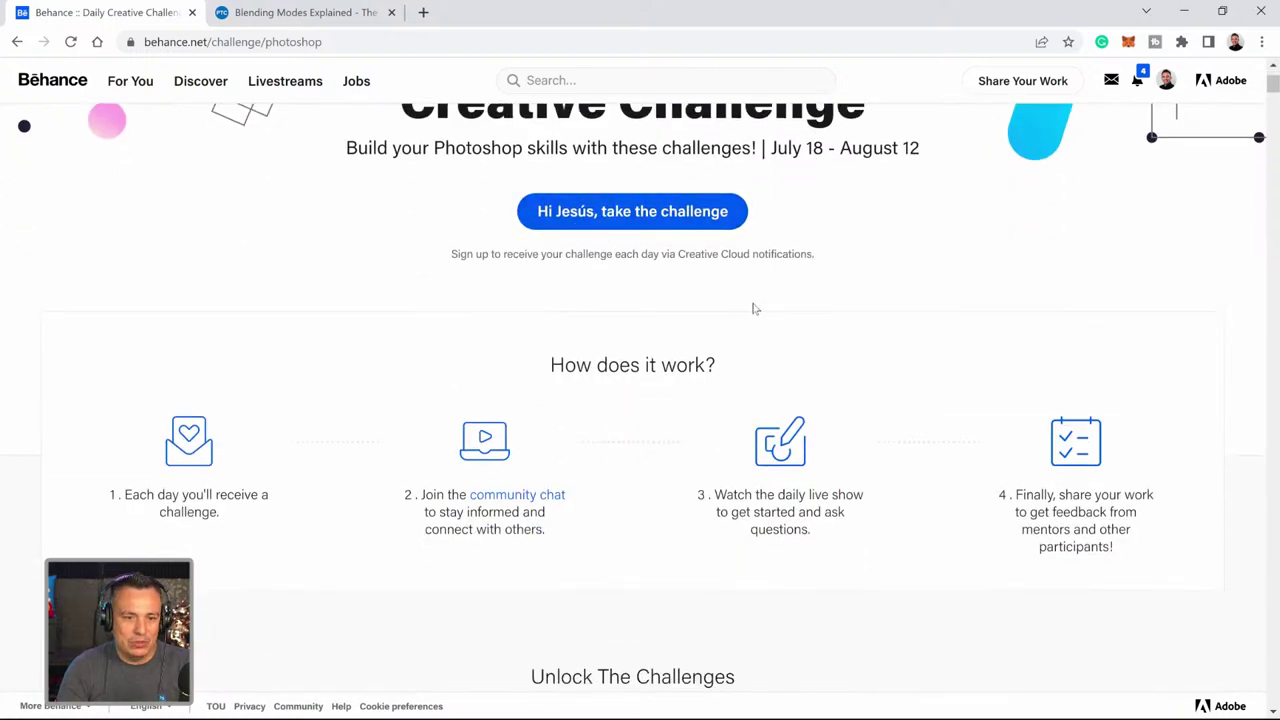
{"action": "scroll", "coordinate": [753, 315], "scroll_direction": "down", "scroll_amount": 3}
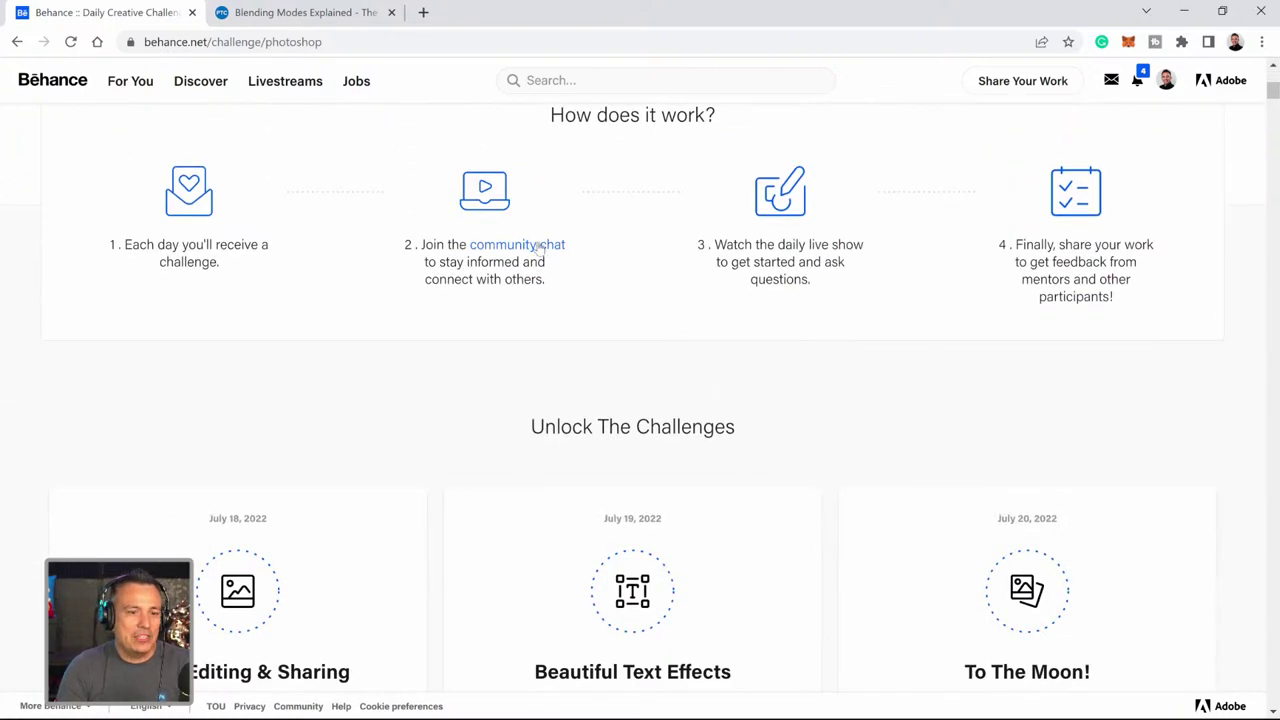
{"action": "scroll", "coordinate": [706, 319], "scroll_direction": "down", "scroll_amount": 1}
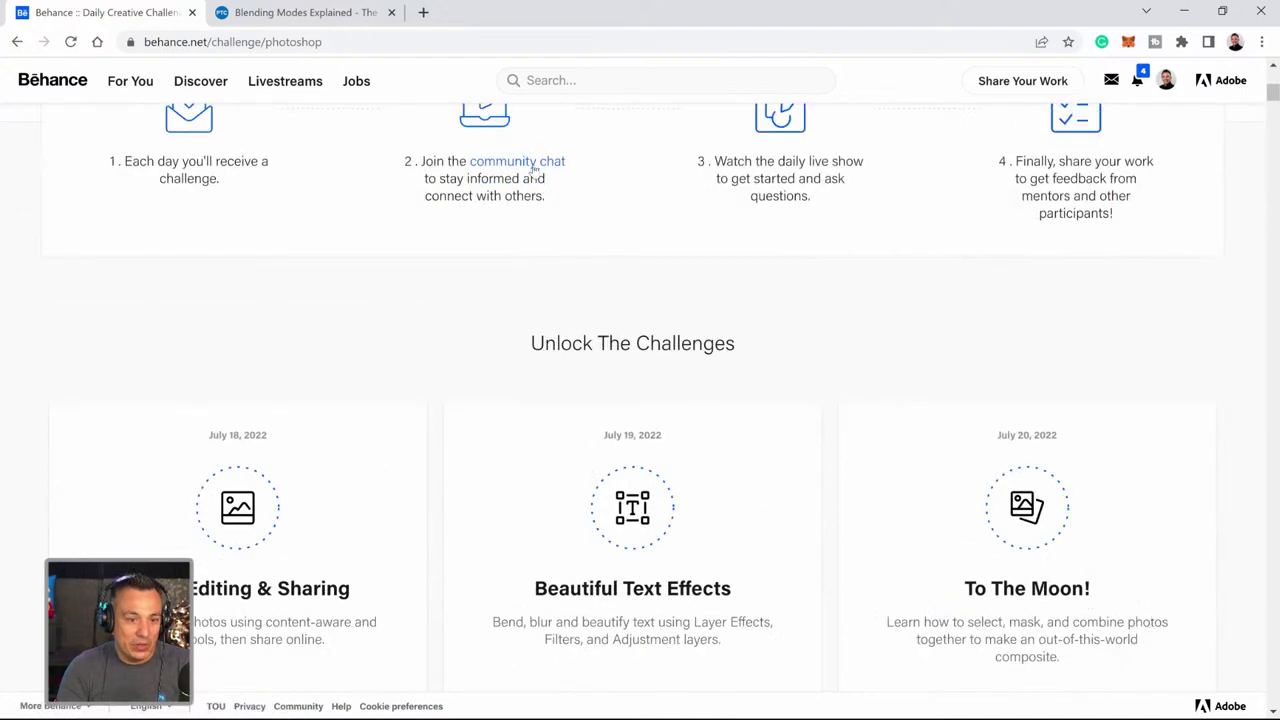
{"action": "scroll", "coordinate": [455, 402], "scroll_direction": "down", "scroll_amount": 4}
{"action": "scroll", "coordinate": [449, 400], "scroll_direction": "down", "scroll_amount": 5}
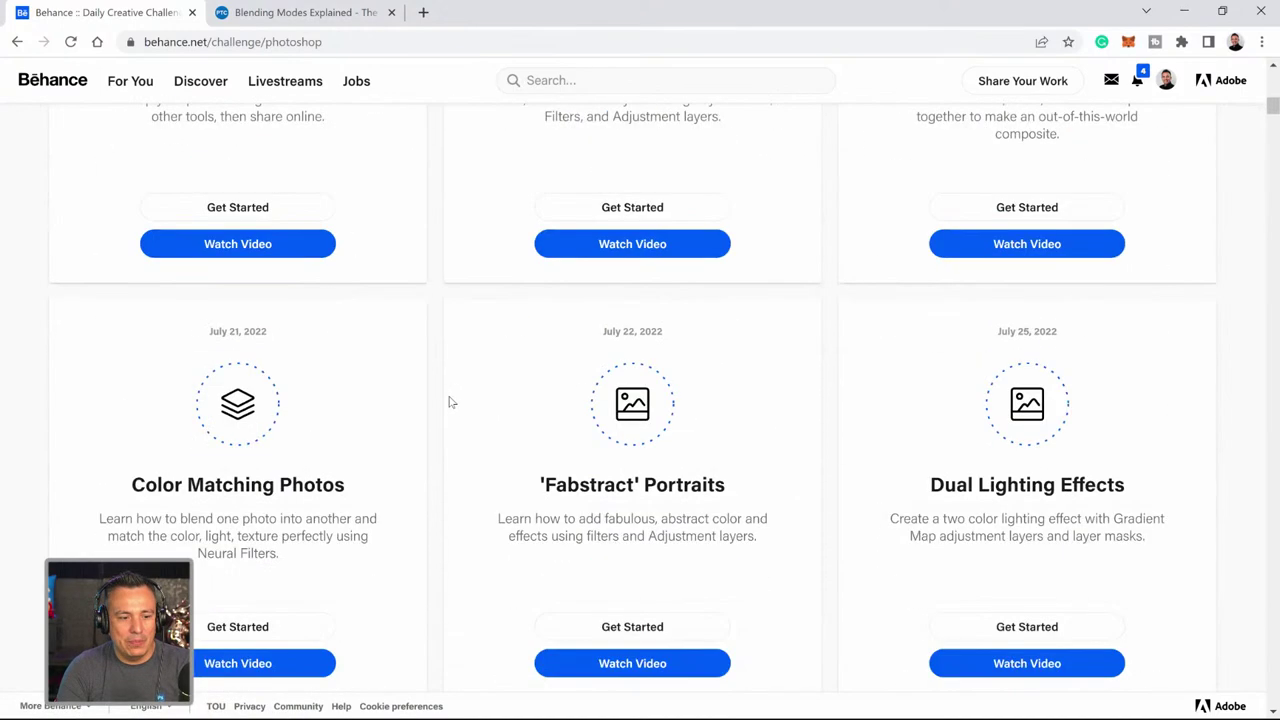
{"action": "scroll", "coordinate": [448, 400], "scroll_direction": "down", "scroll_amount": 3}
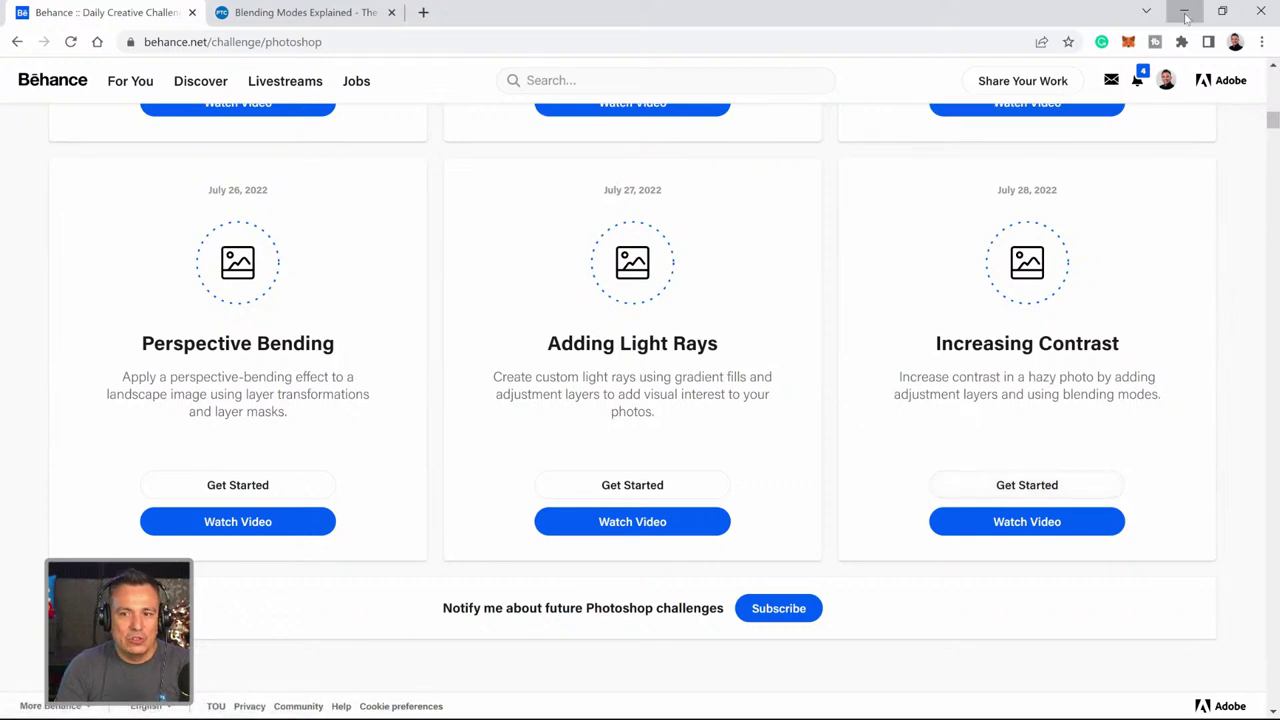
- Switch to Photoshop and bring up the contrast.psd document
{"action": "left_click", "coordinate": [1184, 12]}
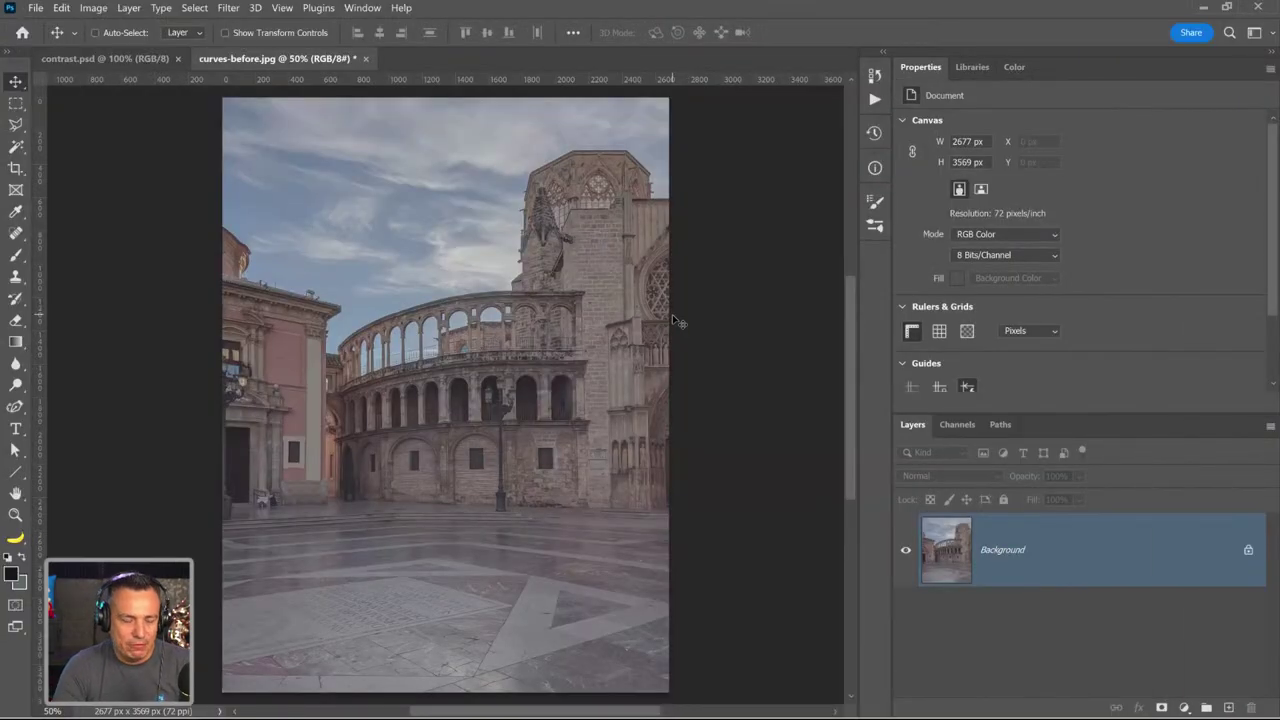
{"action": "left_click", "coordinate": [128, 60]}
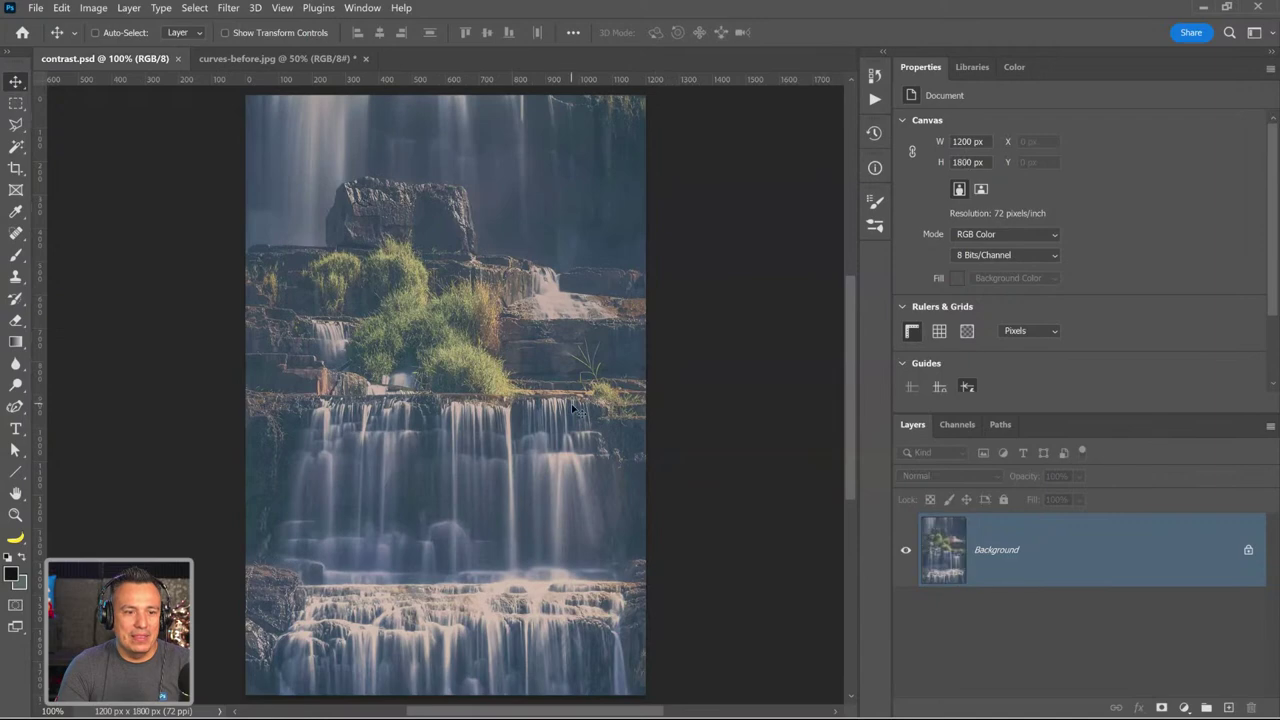
- Search Discover for "contrast" and open the hands-on tutorial "Increase contrast with a Blend mode and an adjustment layer"
{"action": "left_click", "coordinate": [1230, 33]}
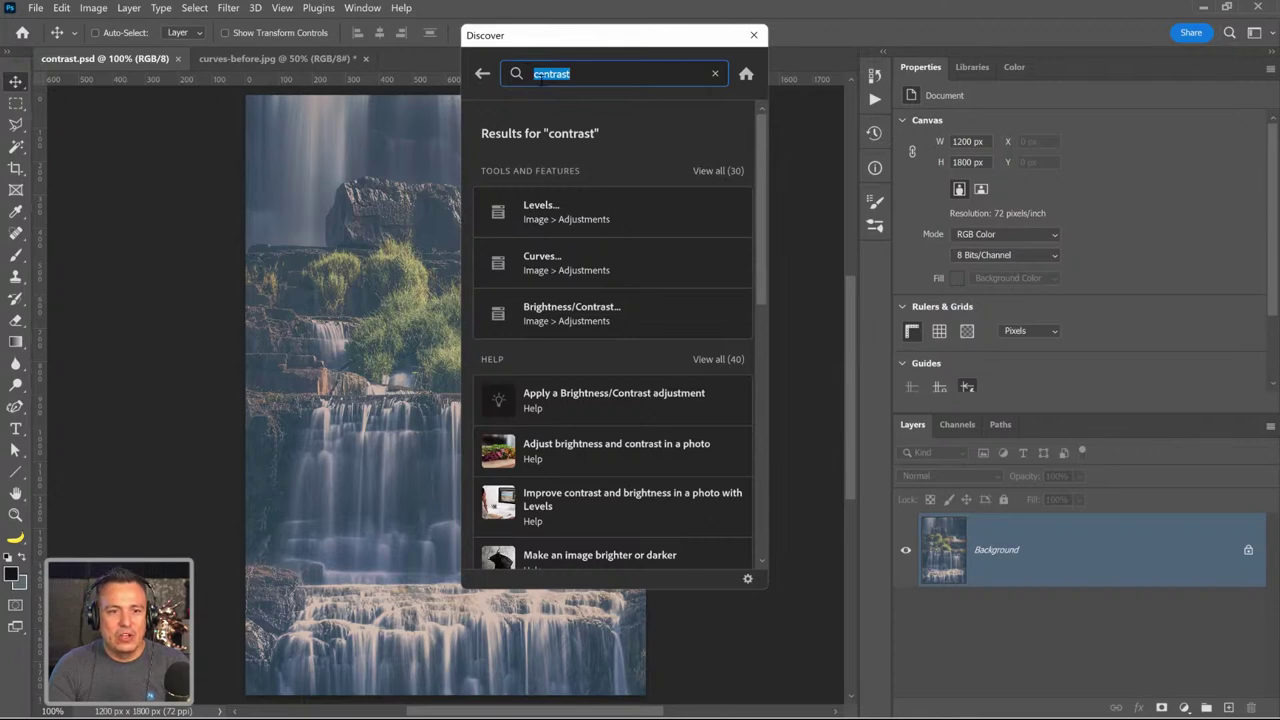
{"action": "left_click_drag", "start_coordinate": [555, 42], "coordinate": [587, 64]}
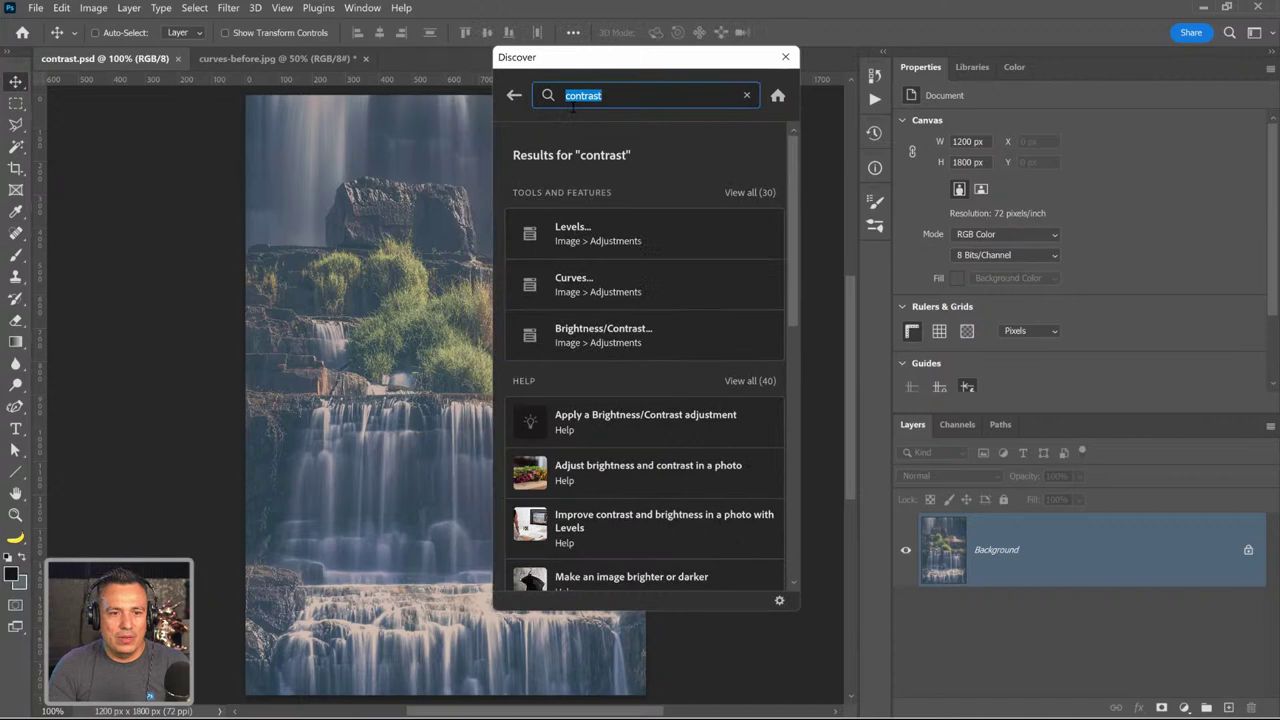
{"action": "left_click_drag", "start_coordinate": [795, 171], "coordinate": [775, 337]}
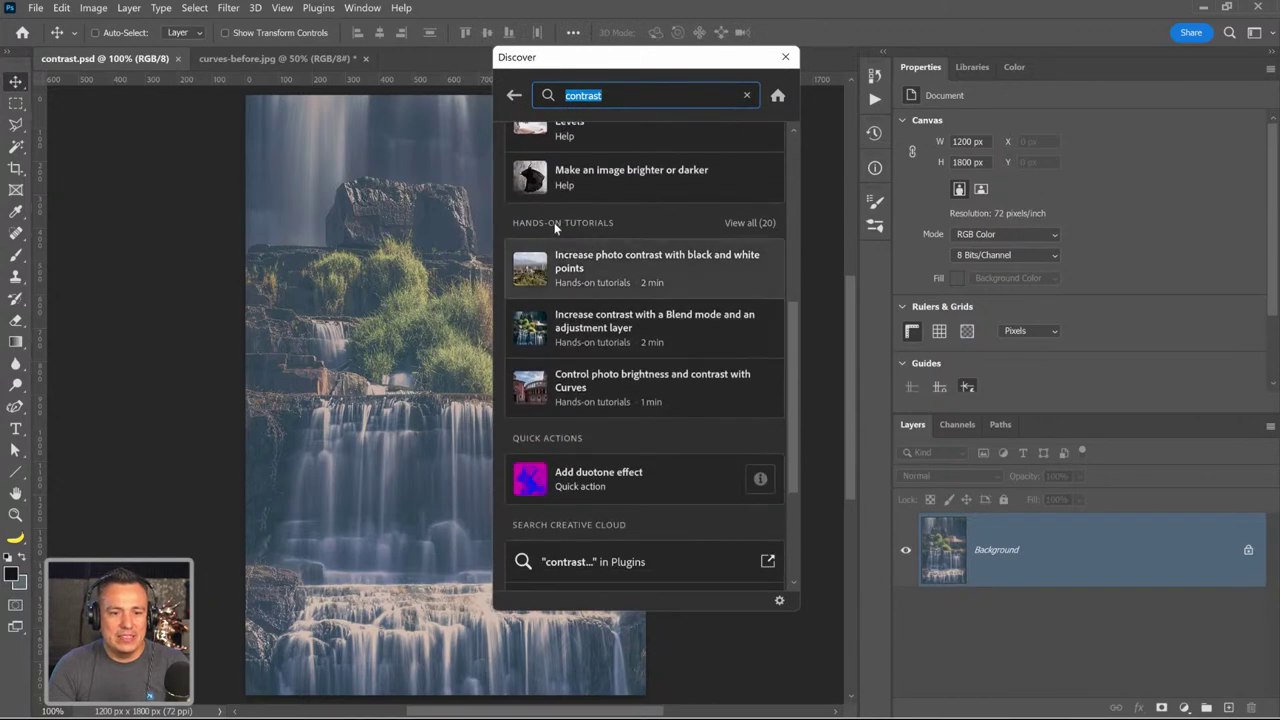
{"action": "left_click", "coordinate": [595, 342]}
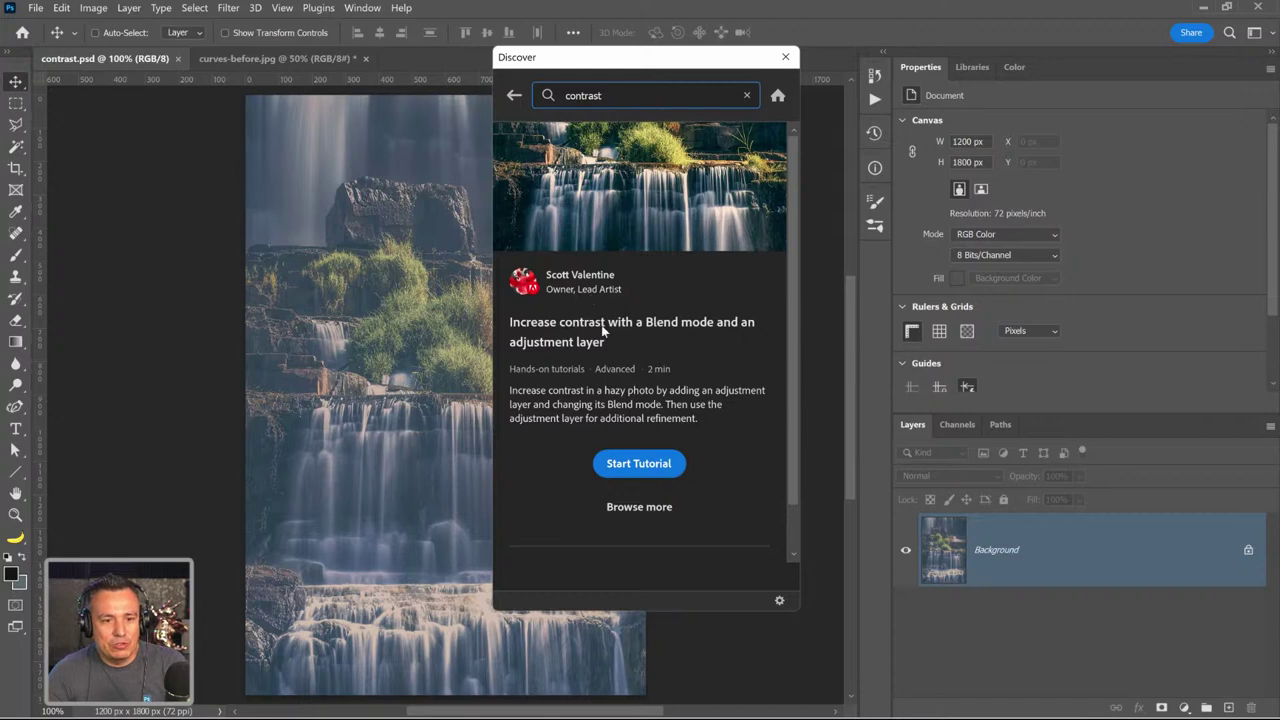
- Go back to the "contrast" search results, review the hands-on tutorials listed there, and close Discover
{"action": "left_click", "coordinate": [514, 95]}
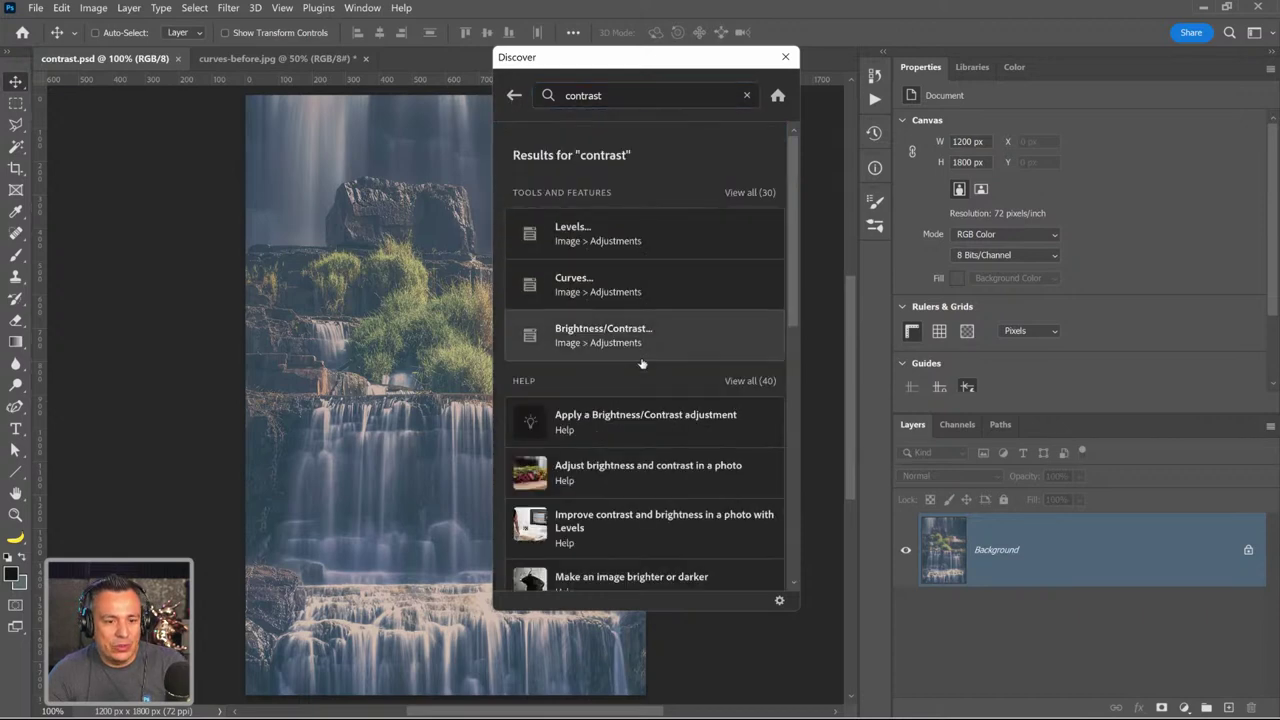
{"action": "scroll", "coordinate": [623, 383], "scroll_direction": "down", "scroll_amount": 3}
{"action": "scroll", "coordinate": [623, 383], "scroll_direction": "down", "scroll_amount": 3}
{"action": "scroll", "coordinate": [623, 383], "scroll_direction": "up", "scroll_amount": 2}
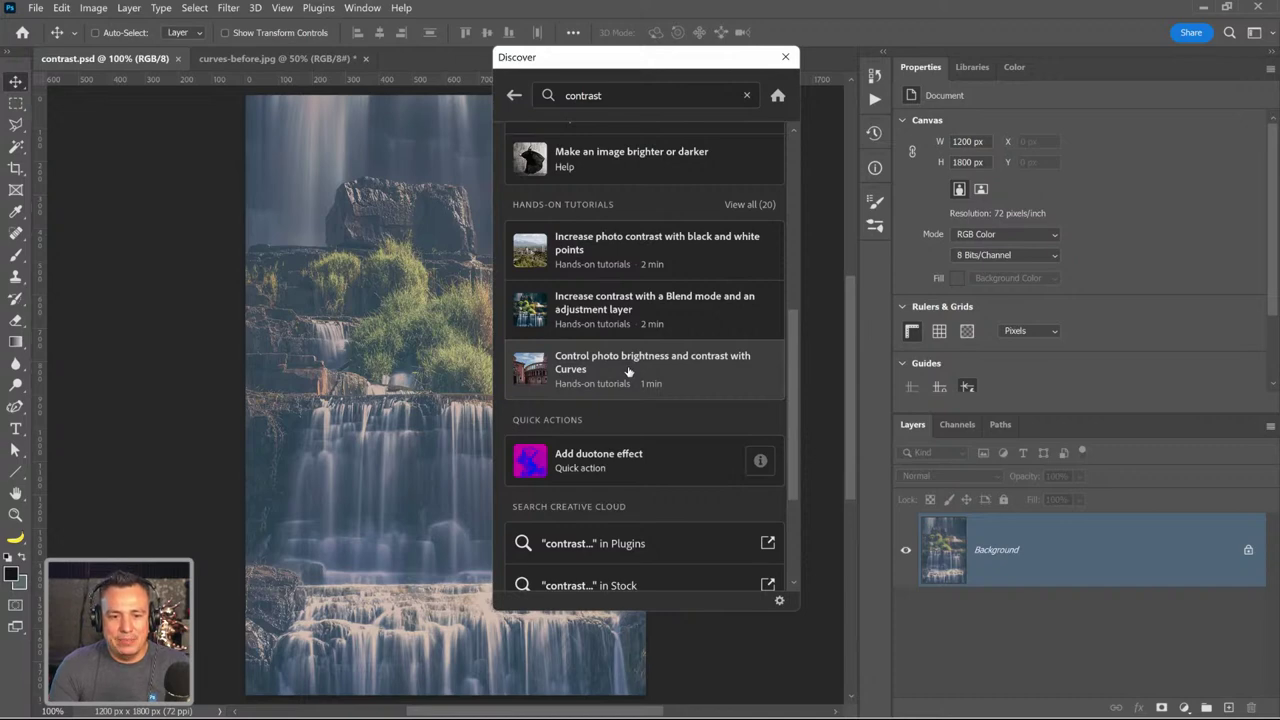
{"action": "left_click", "coordinate": [785, 60]}
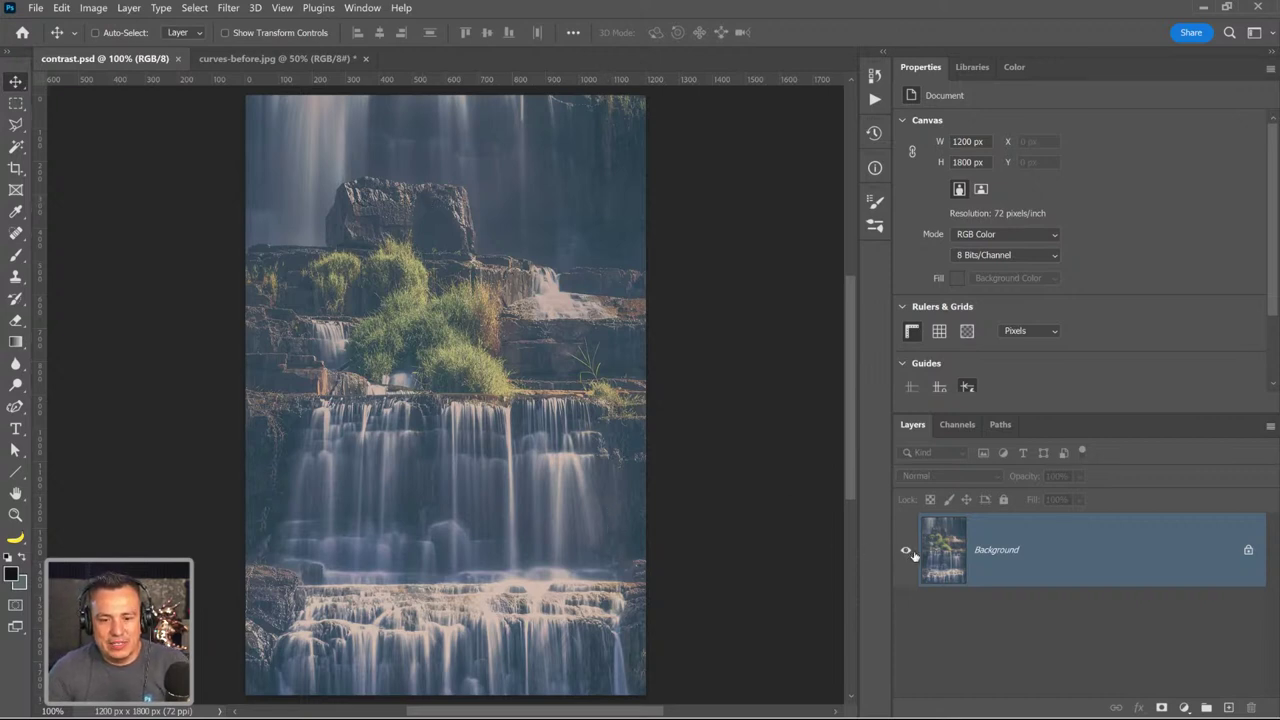
- Unlock the Background layer and add a Curves adjustment layer above it, checking the image with the adjustment off and on
{"action": "left_click", "coordinate": [1248, 551]}
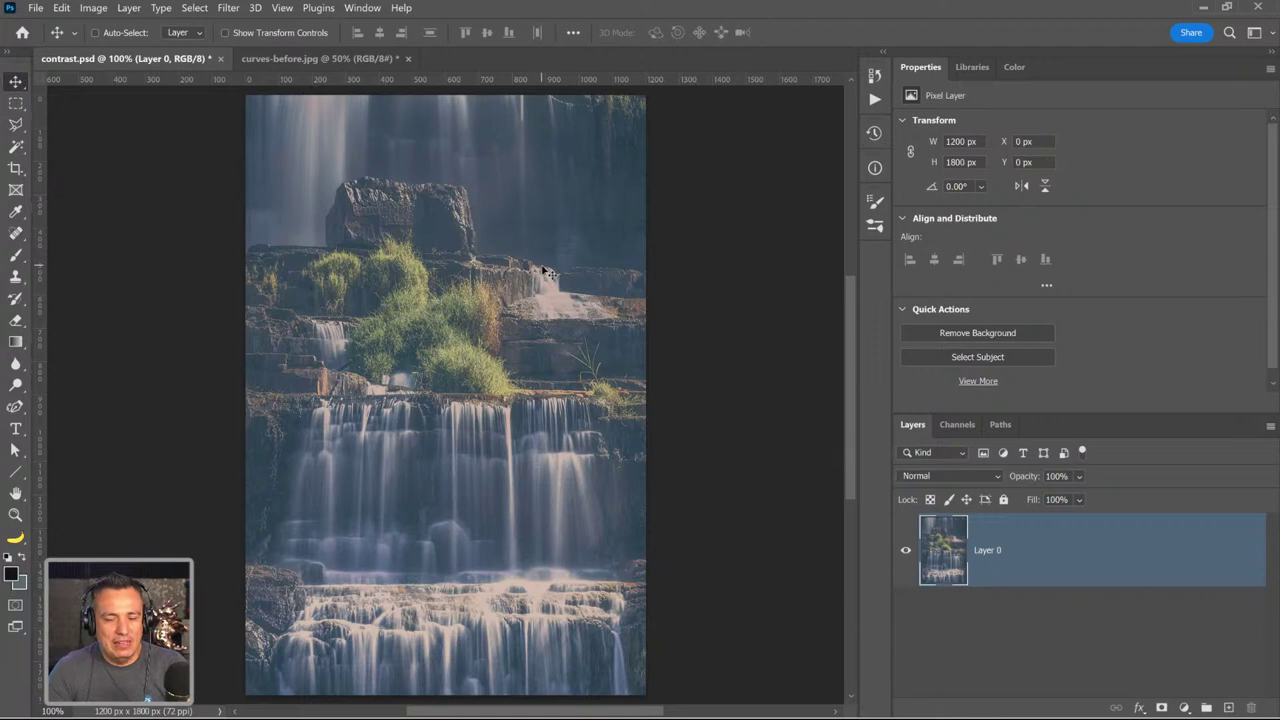
{"action": "left_click", "coordinate": [1184, 707]}
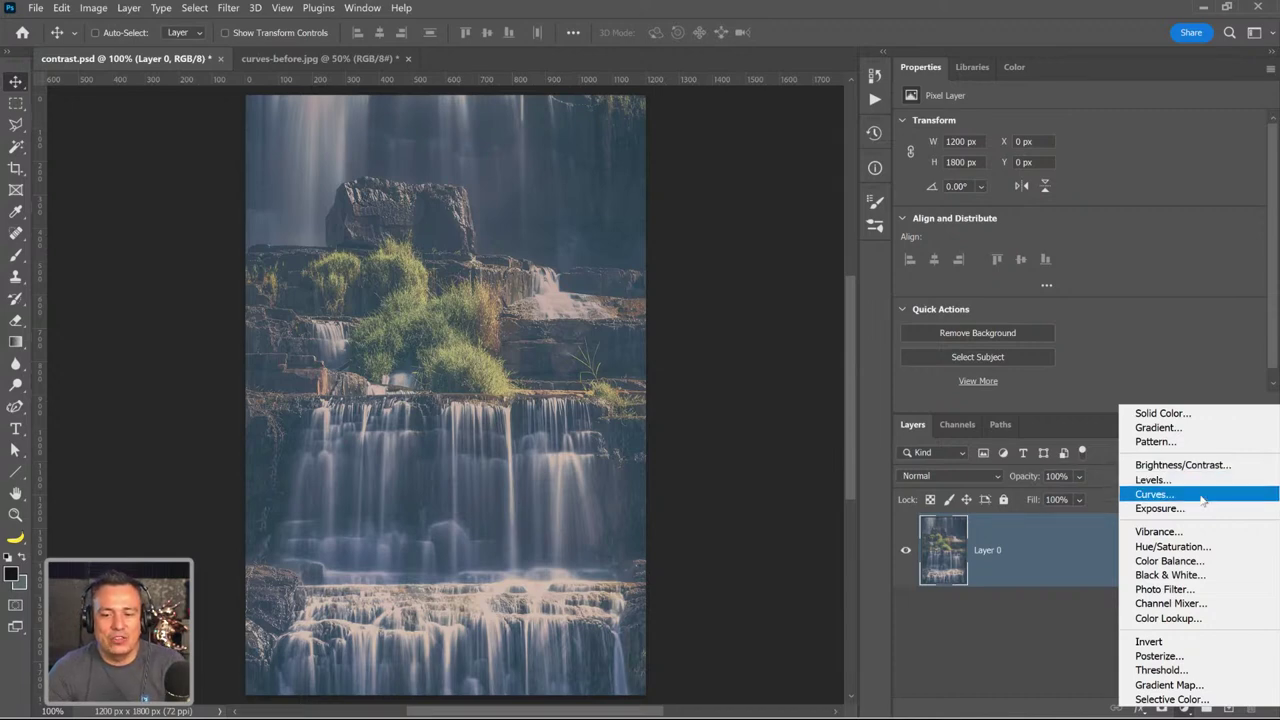
{"action": "left_click", "coordinate": [1203, 496]}
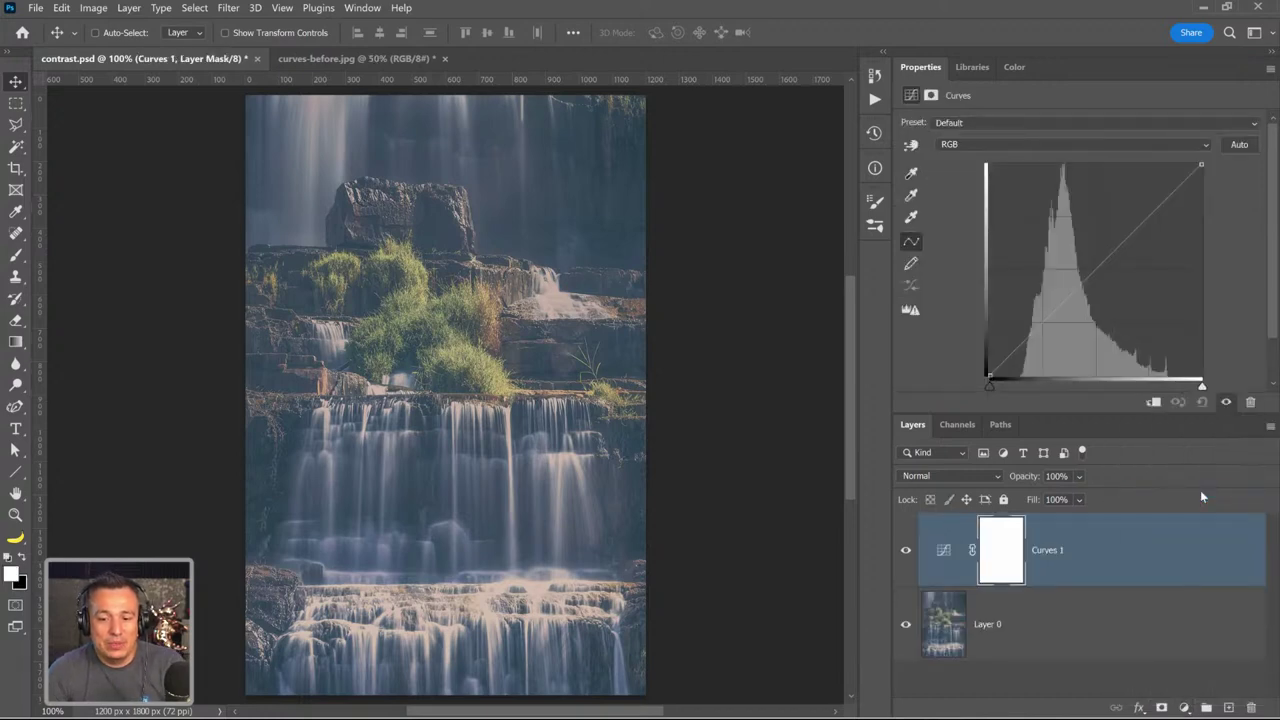
{"action": "left_click", "coordinate": [906, 551]}
{"action": "left_click", "coordinate": [906, 551]}
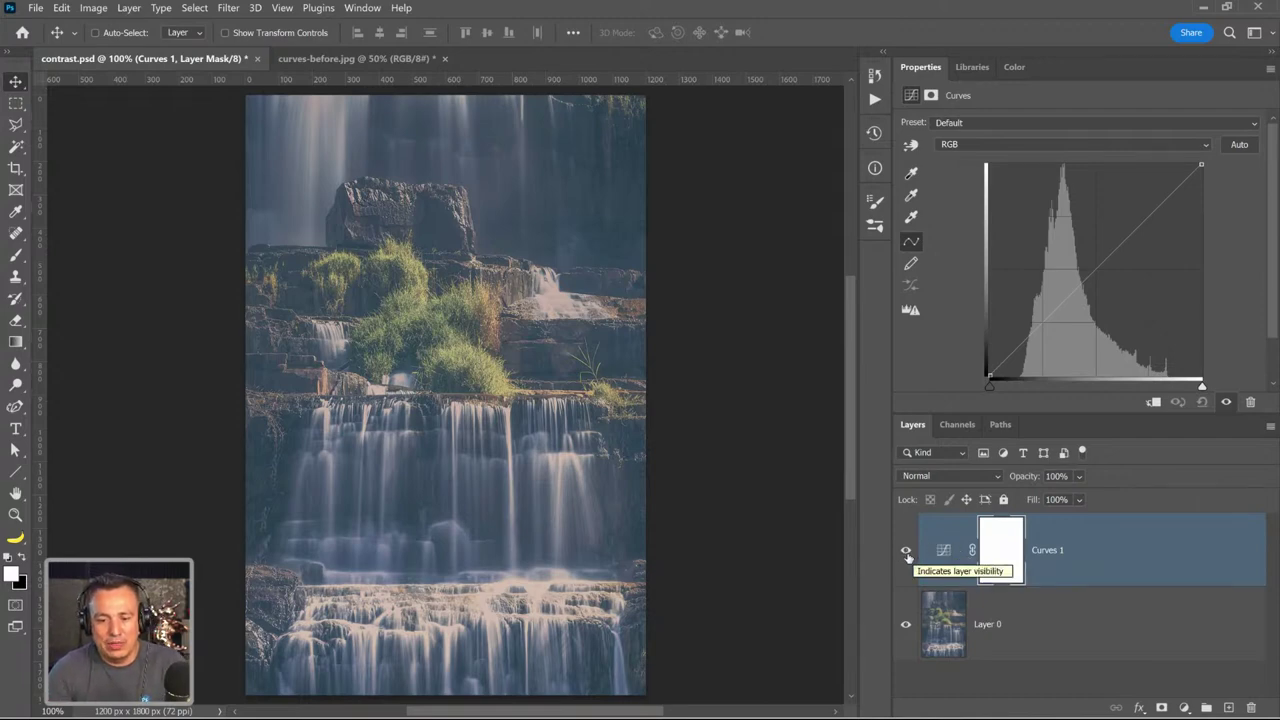
- Try the Multiply blend mode on the Curves 1 layer and hide that layer
{"action": "left_click", "coordinate": [917, 478]}
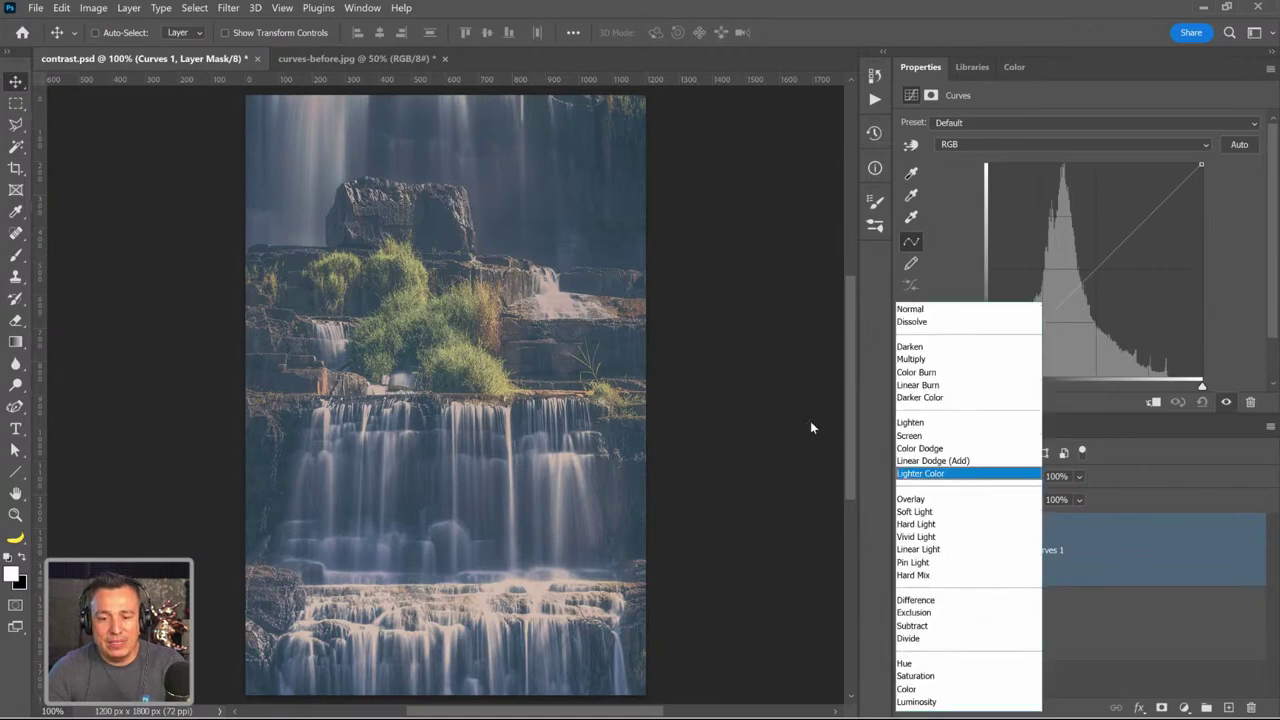
{"action": "left_click", "coordinate": [910, 359]}
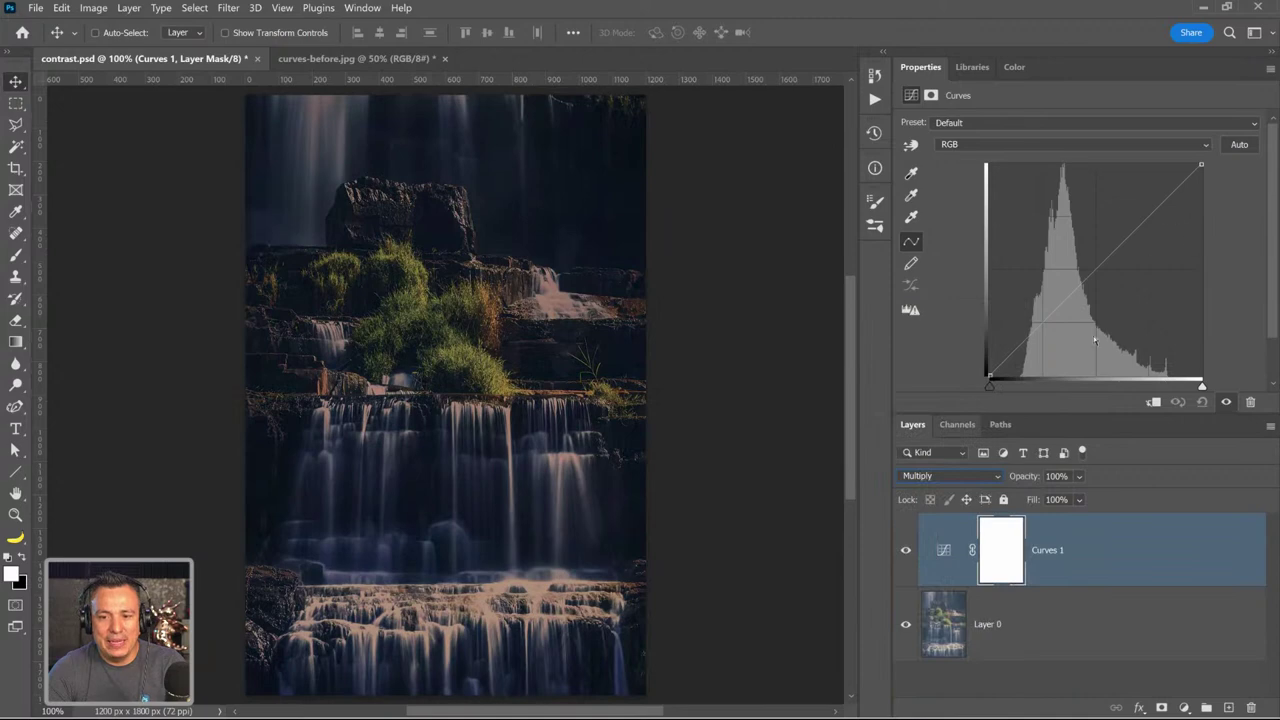
{"action": "left_click", "coordinate": [906, 550]}
- Try a duplicate of Layer 0 set to Multiply for comparison and delete the duplicate
{"action": "left_click", "coordinate": [1003, 640]}
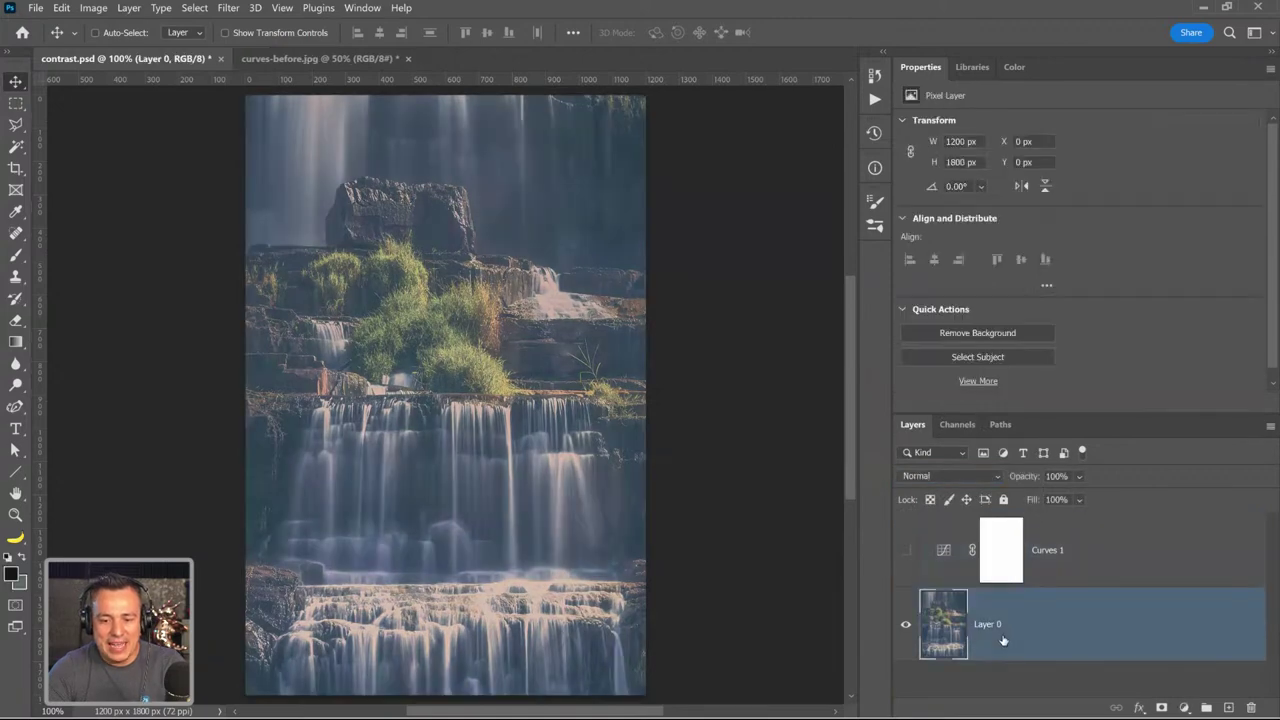
{"action": "key", "text": "ctrl+j"}
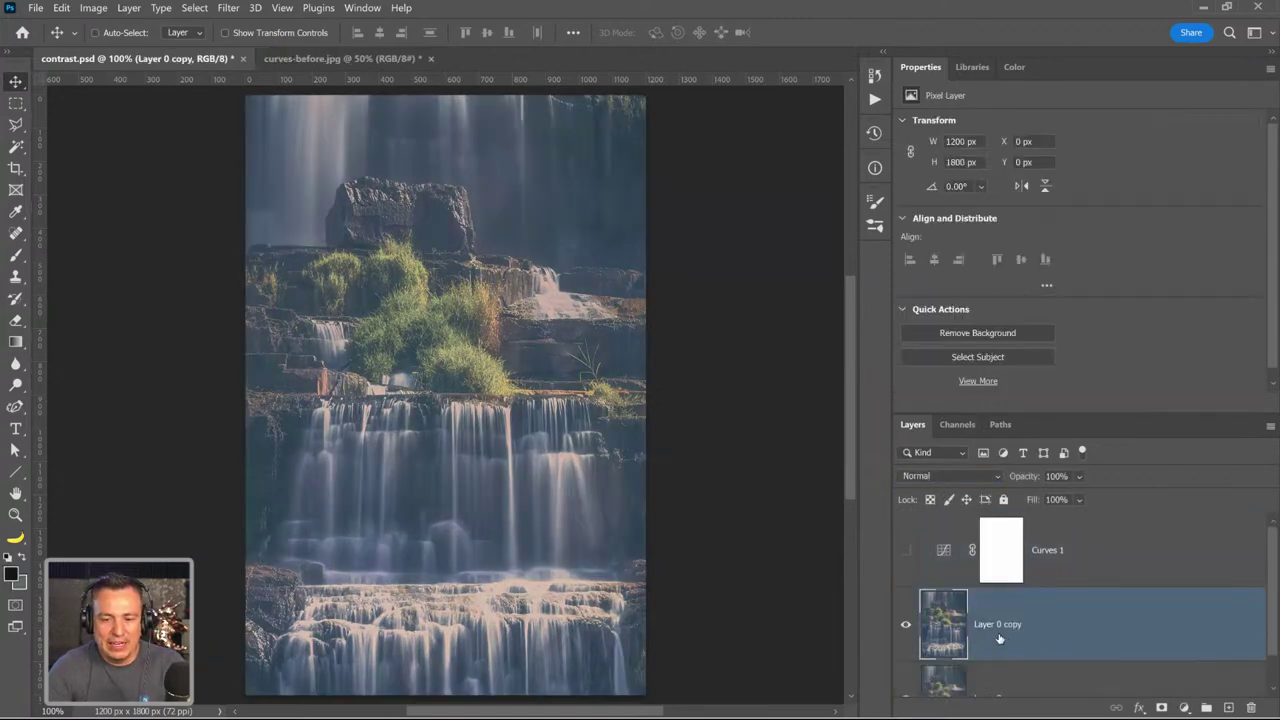
{"action": "left_click", "coordinate": [913, 476]}
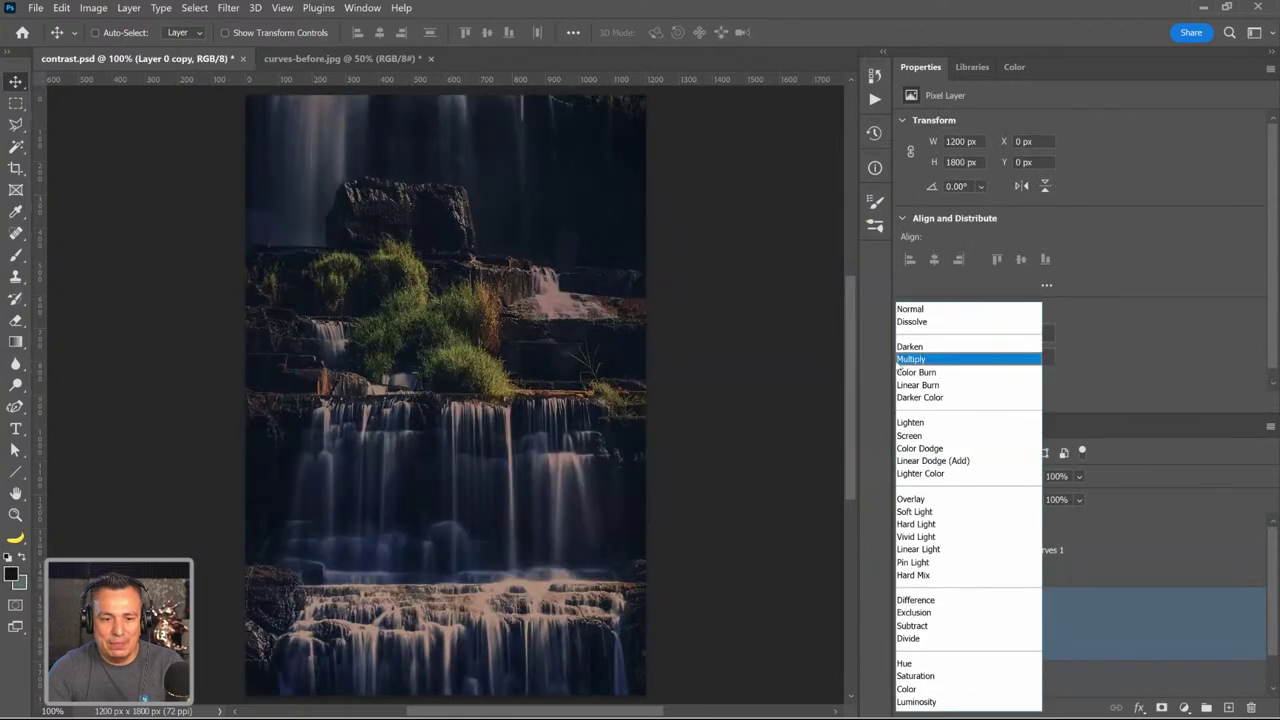
{"action": "left_click", "coordinate": [930, 359]}
{"action": "left_click_drag", "start_coordinate": [952, 620], "coordinate": [1251, 707]}
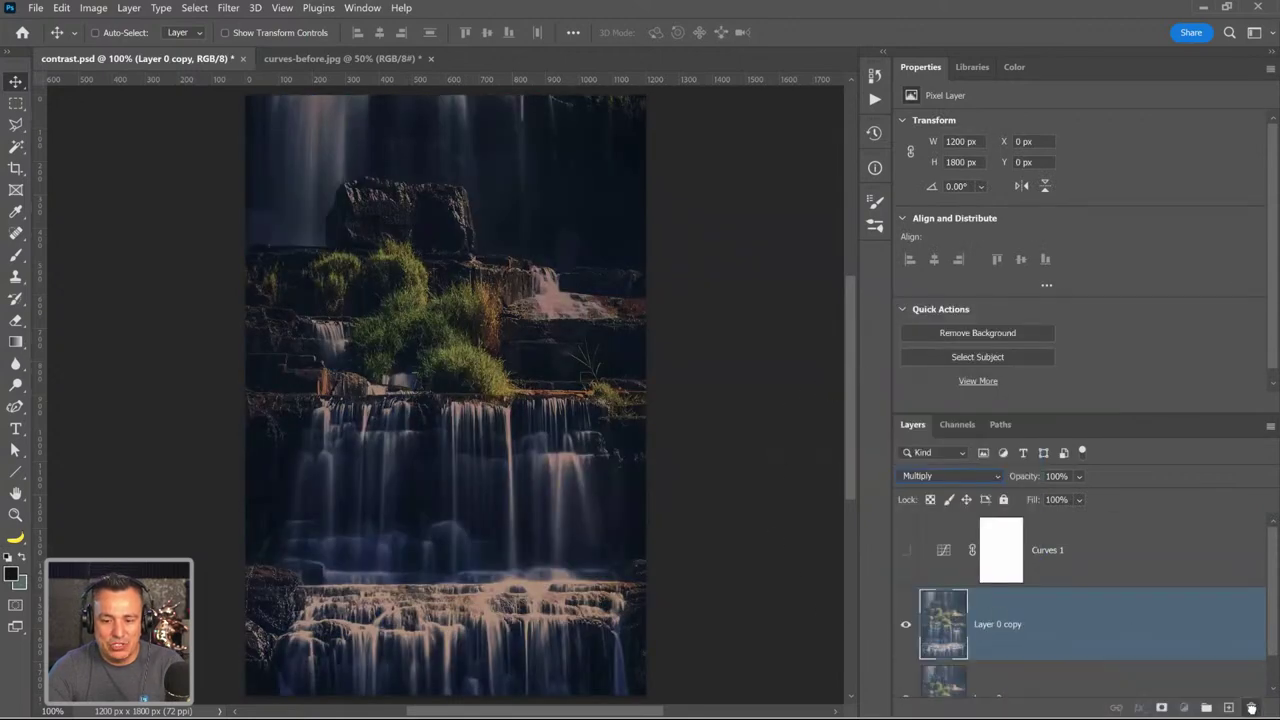
- Select the Curves 1 layer, try adjusting the midtones of its curve, and leave the layer visible with a straight curve
{"action": "left_click", "coordinate": [945, 555]}
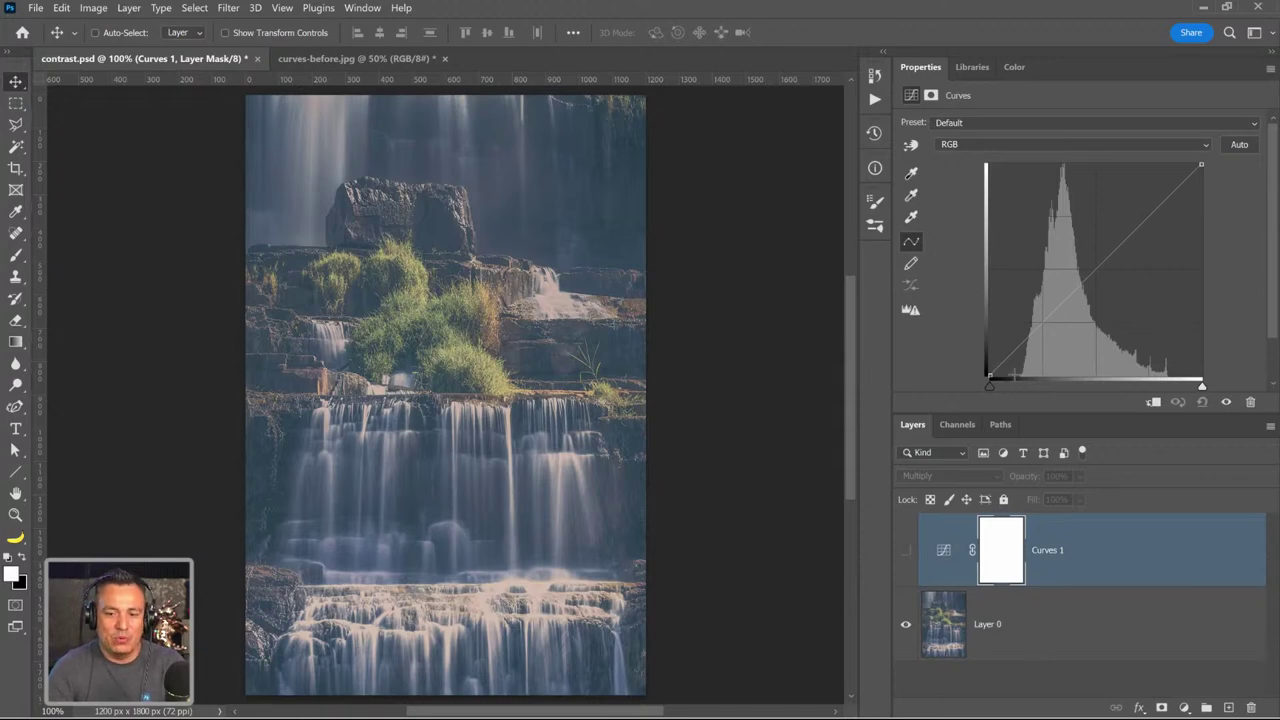
{"action": "left_click_drag", "start_coordinate": [1082, 270], "coordinate": [954, 527]}
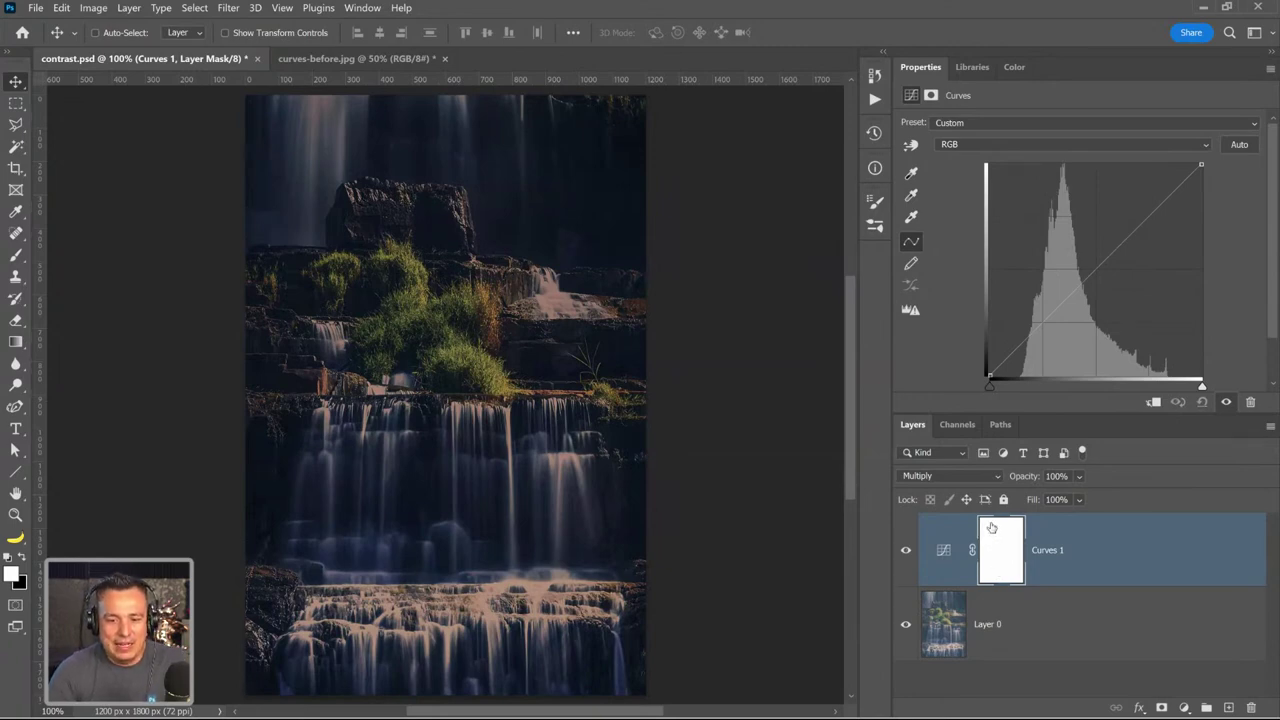
- Delete the layer mask of Curves 1 and compare the image with the adjustment layer hidden and shown
{"action": "right_click", "coordinate": [1004, 555]}
{"action": "left_click", "coordinate": [1025, 584]}
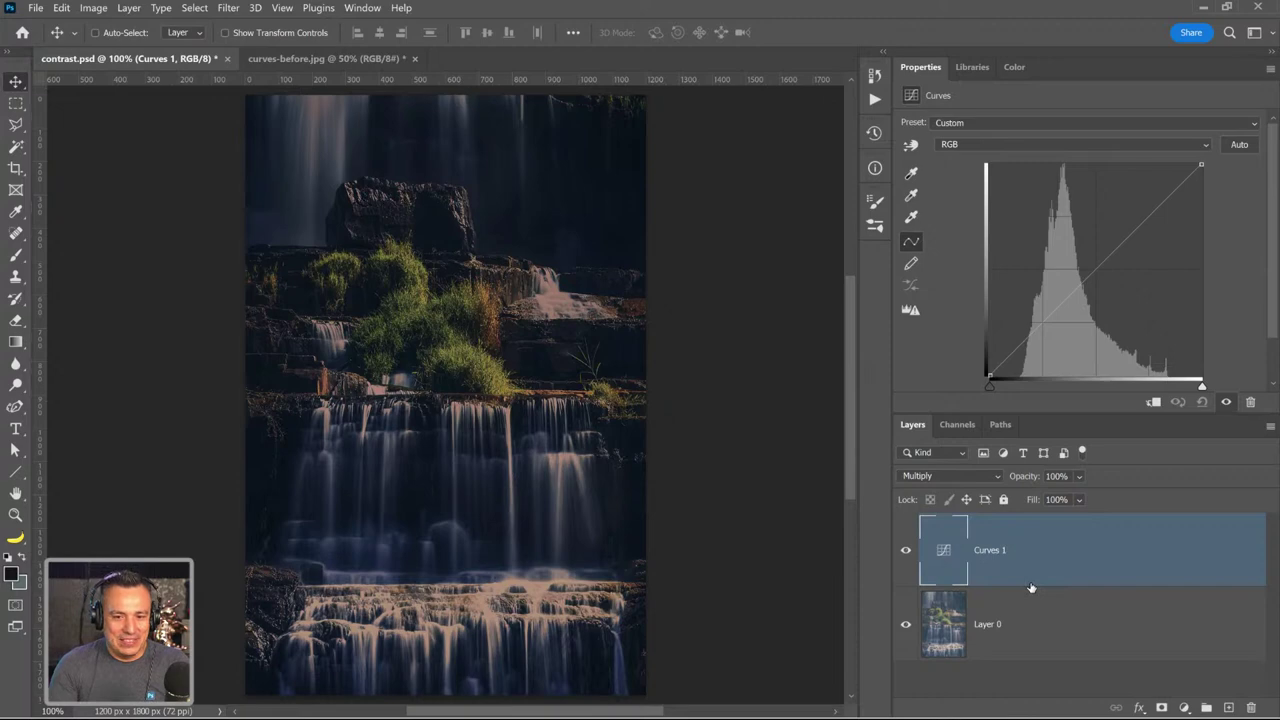
{"action": "left_click", "coordinate": [906, 551]}
{"action": "left_click", "coordinate": [906, 551]}
{"action": "left_click", "coordinate": [906, 552]}
{"action": "left_click", "coordinate": [906, 552]}
{"action": "left_click", "coordinate": [906, 552]}
{"action": "left_click", "coordinate": [906, 552]}
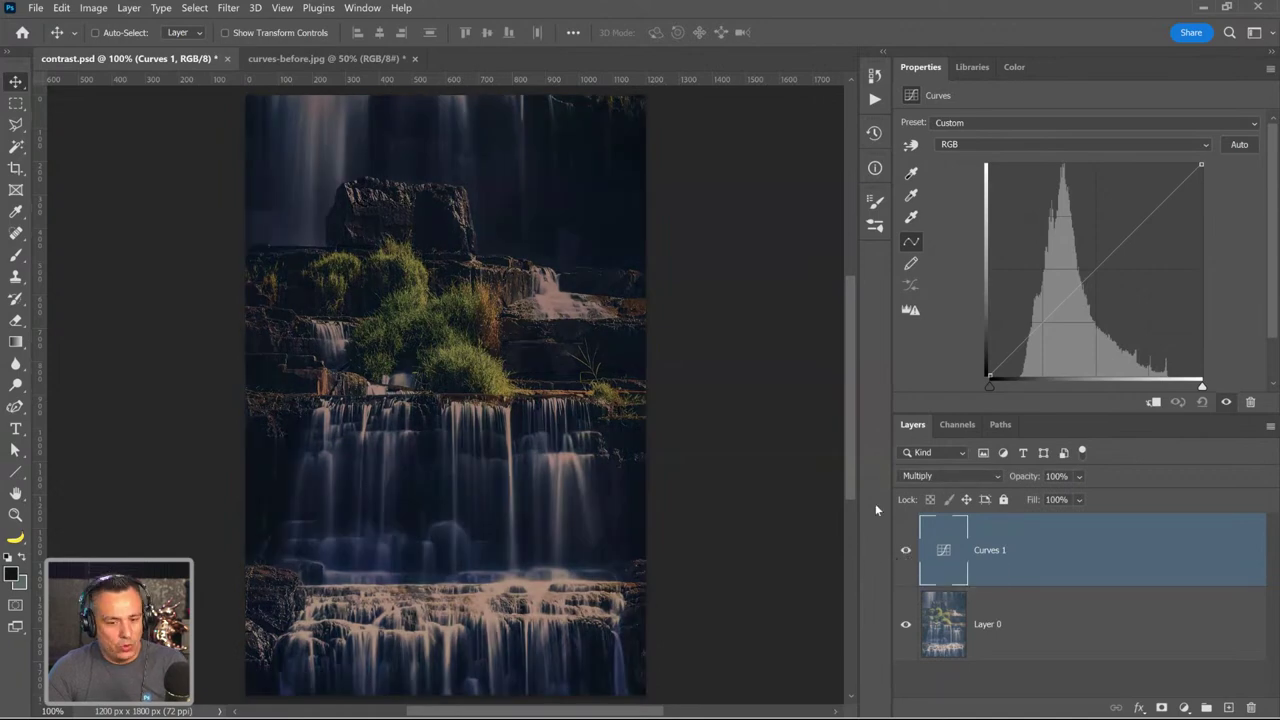
- Reset the Curves 1 layer's blend mode to Normal and change it to Linear Light
{"action": "left_click", "coordinate": [912, 476]}
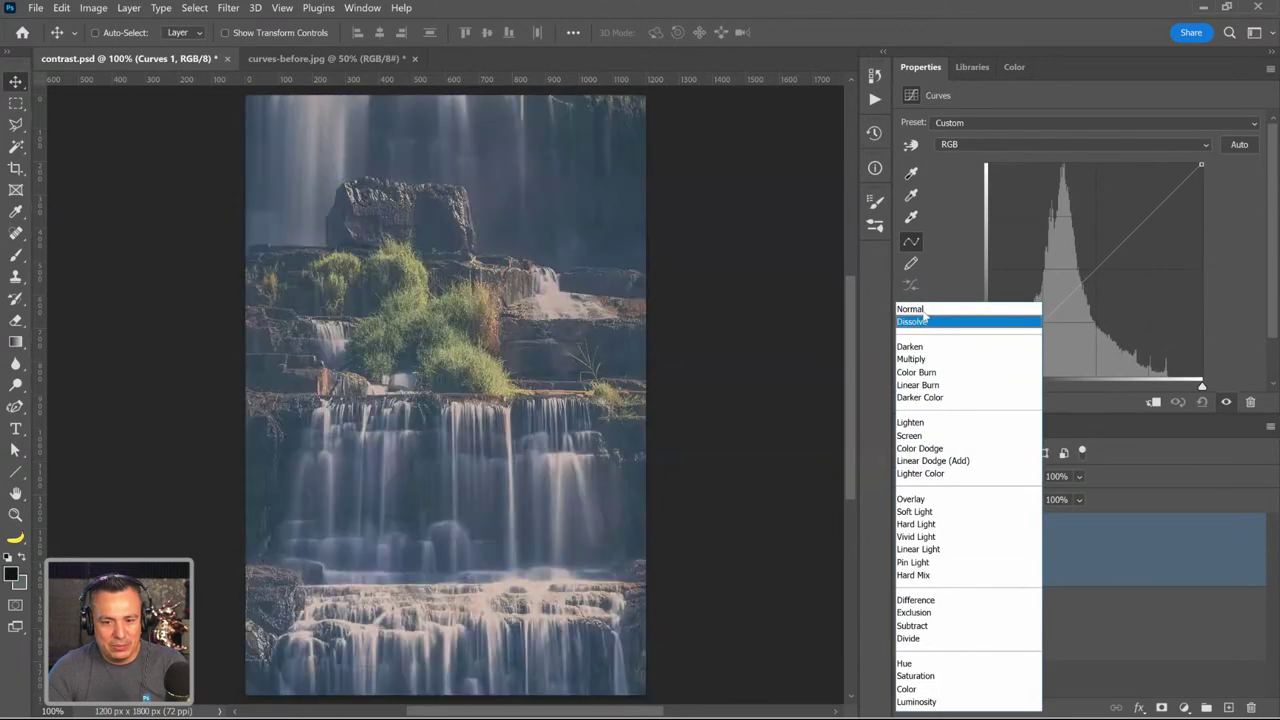
{"action": "left_click", "coordinate": [915, 310]}
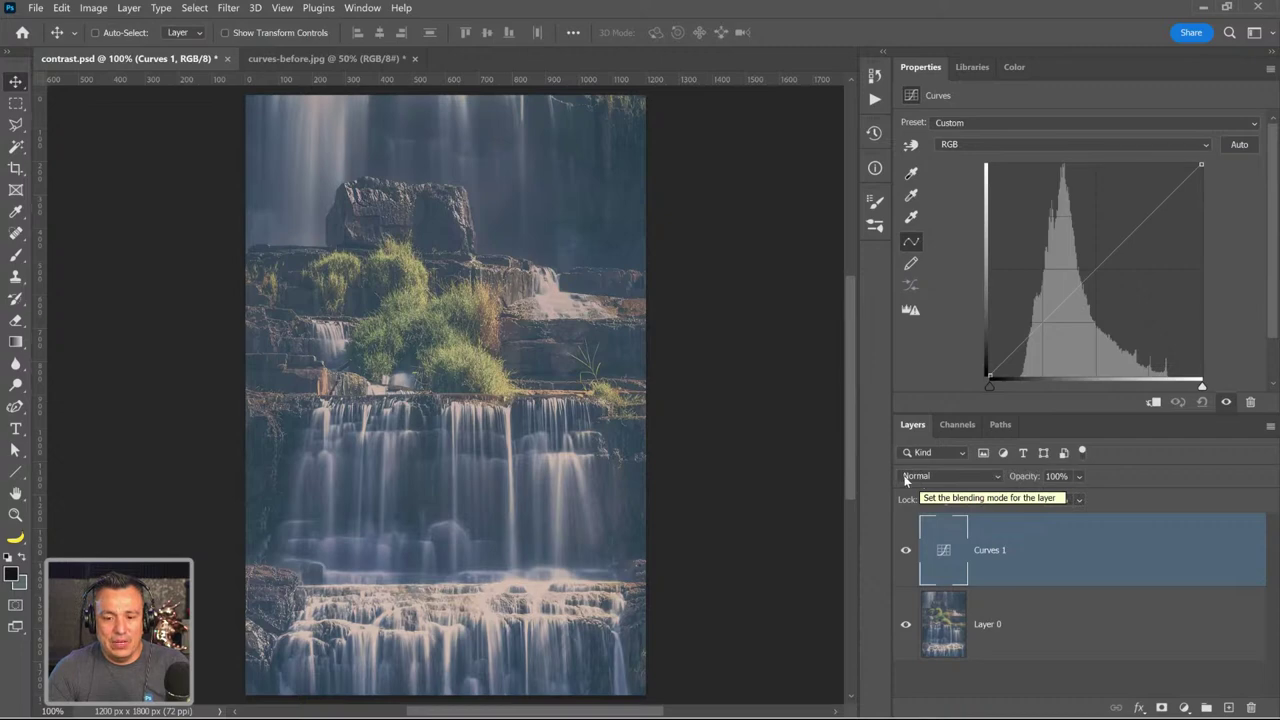
{"action": "left_click", "coordinate": [915, 477]}
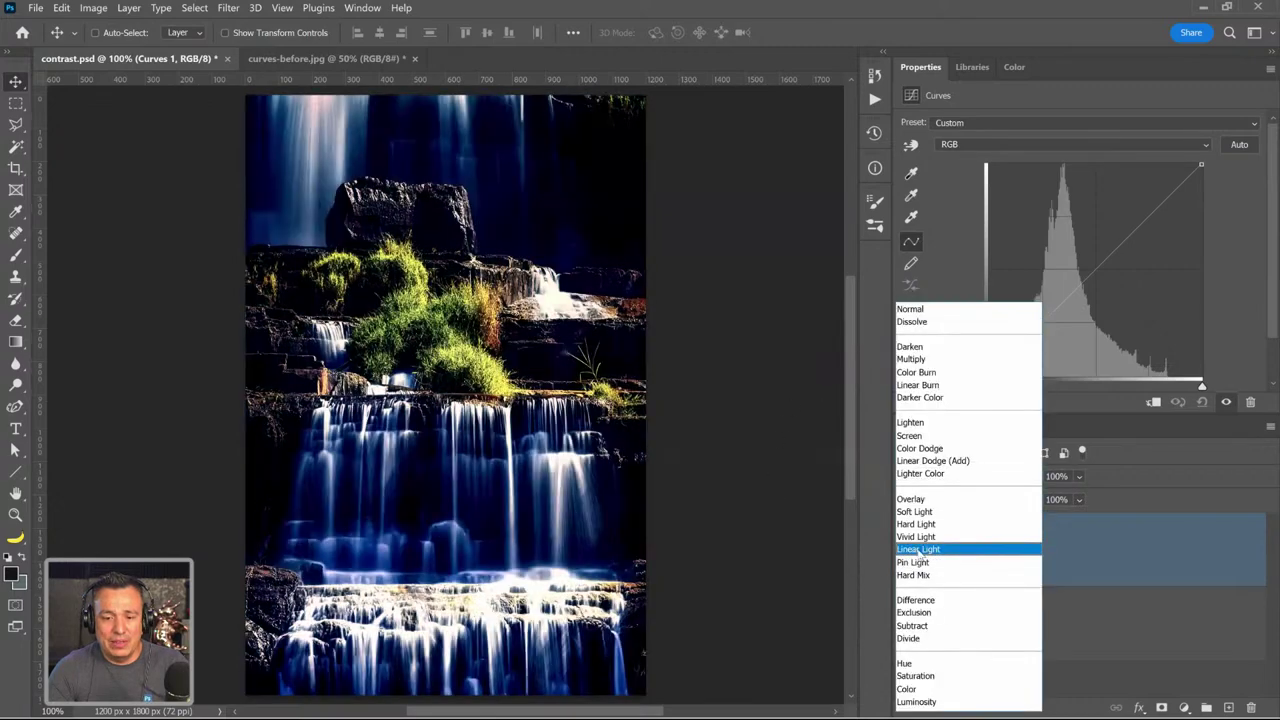
{"action": "left_click", "coordinate": [914, 549]}
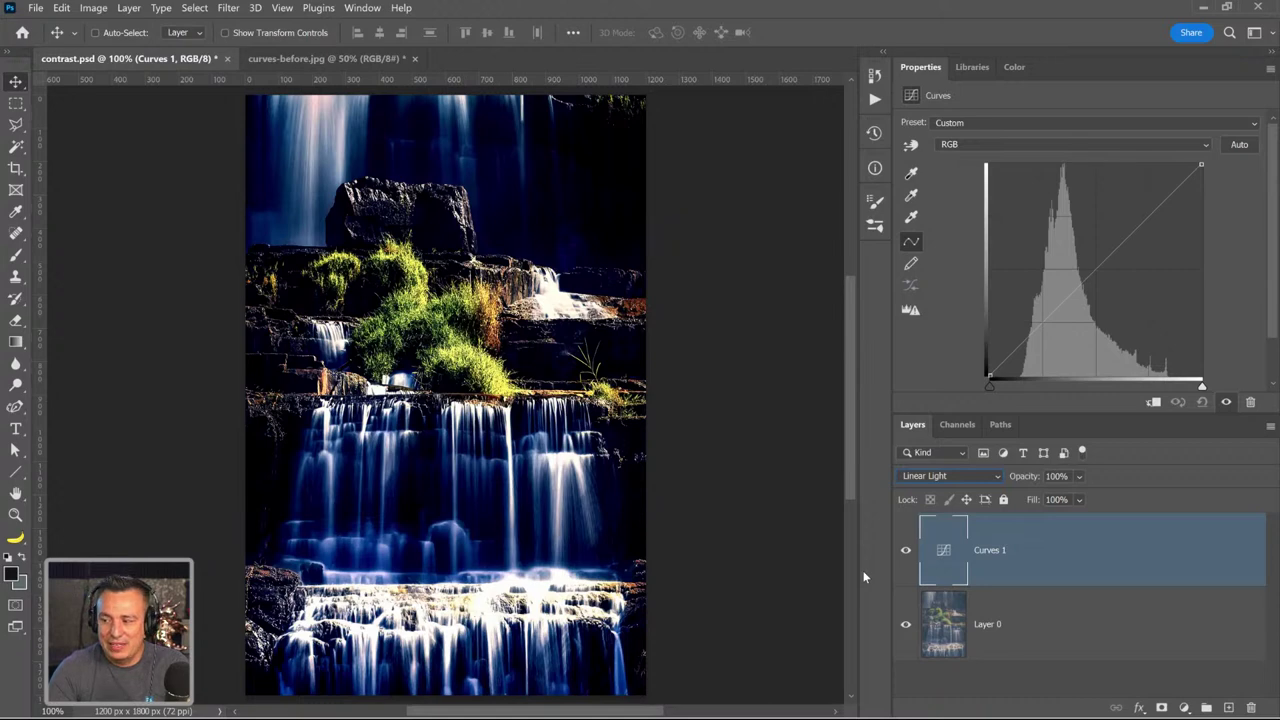
- Try varying the Curves 1 layer's opacity and leave it at 100%
{"action": "left_click", "coordinate": [1080, 477]}
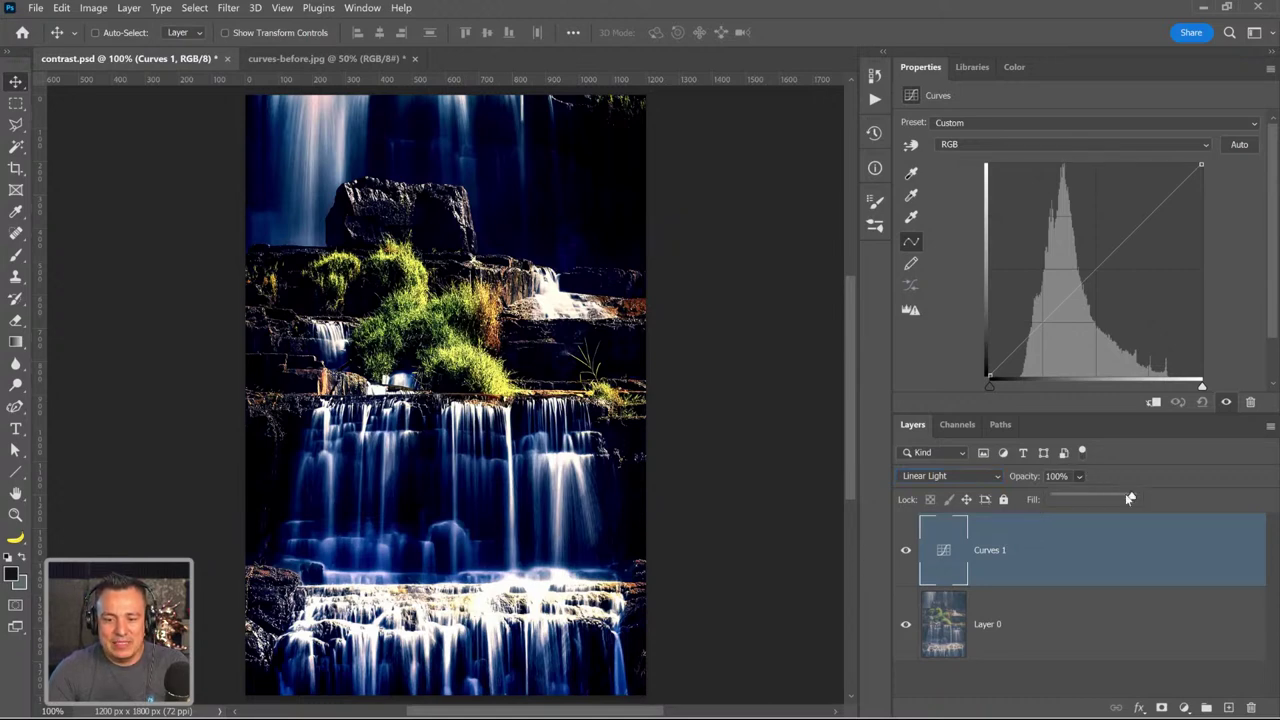
{"action": "left_click_drag", "start_coordinate": [1120, 495], "coordinate": [1226, 469]}
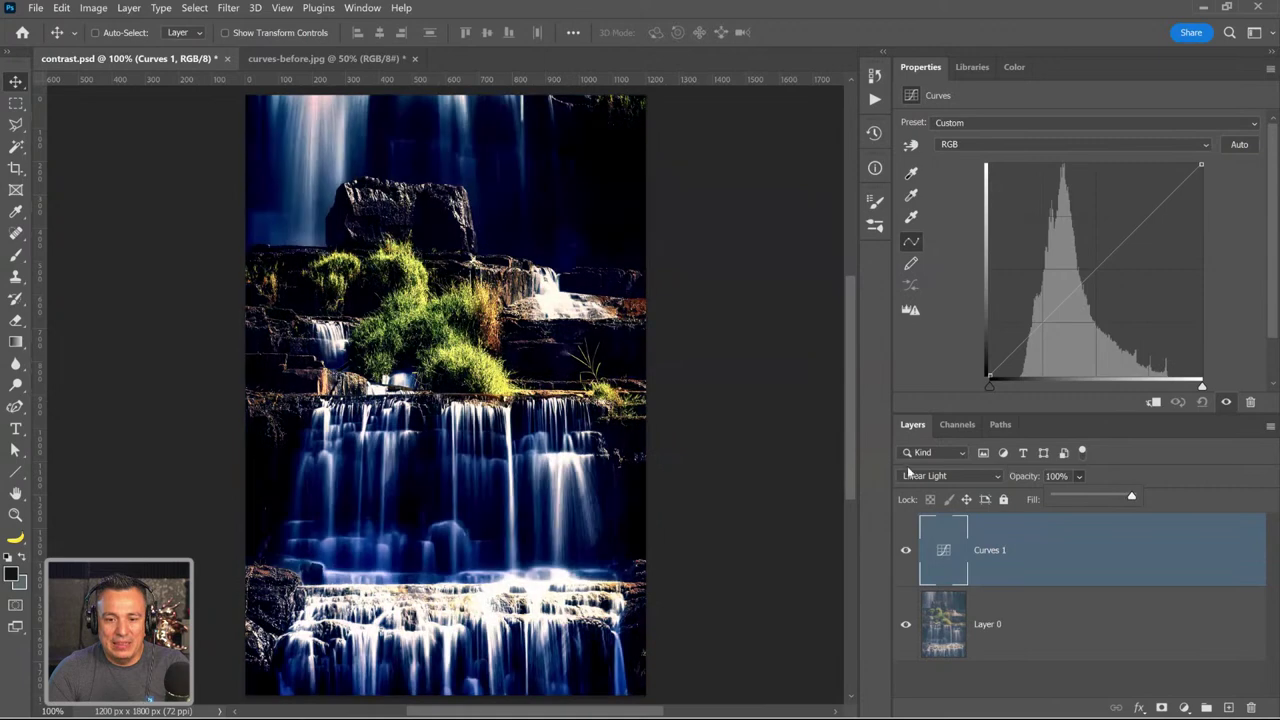
{"action": "left_click", "coordinate": [1226, 469]}
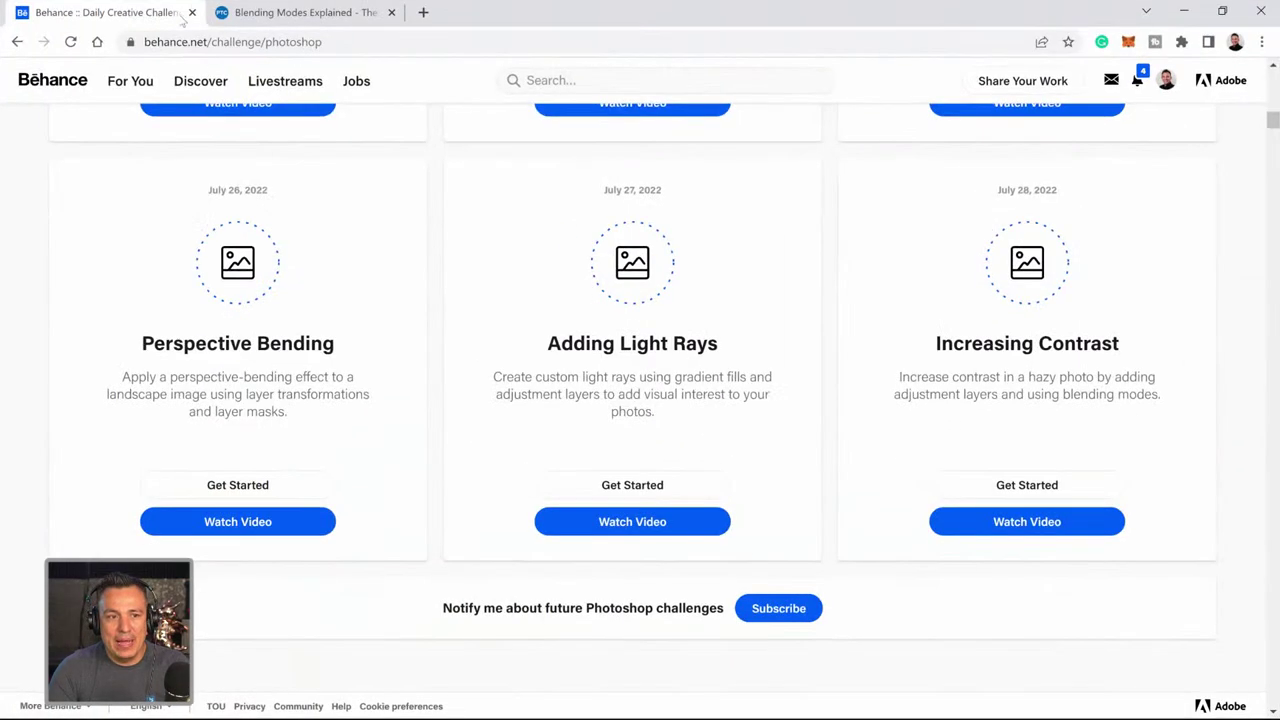
- Switch to the browser's Blending Modes Explained article, return to its beginning and reload the page to show its web address
{"action": "left_click", "coordinate": [299, 14]}
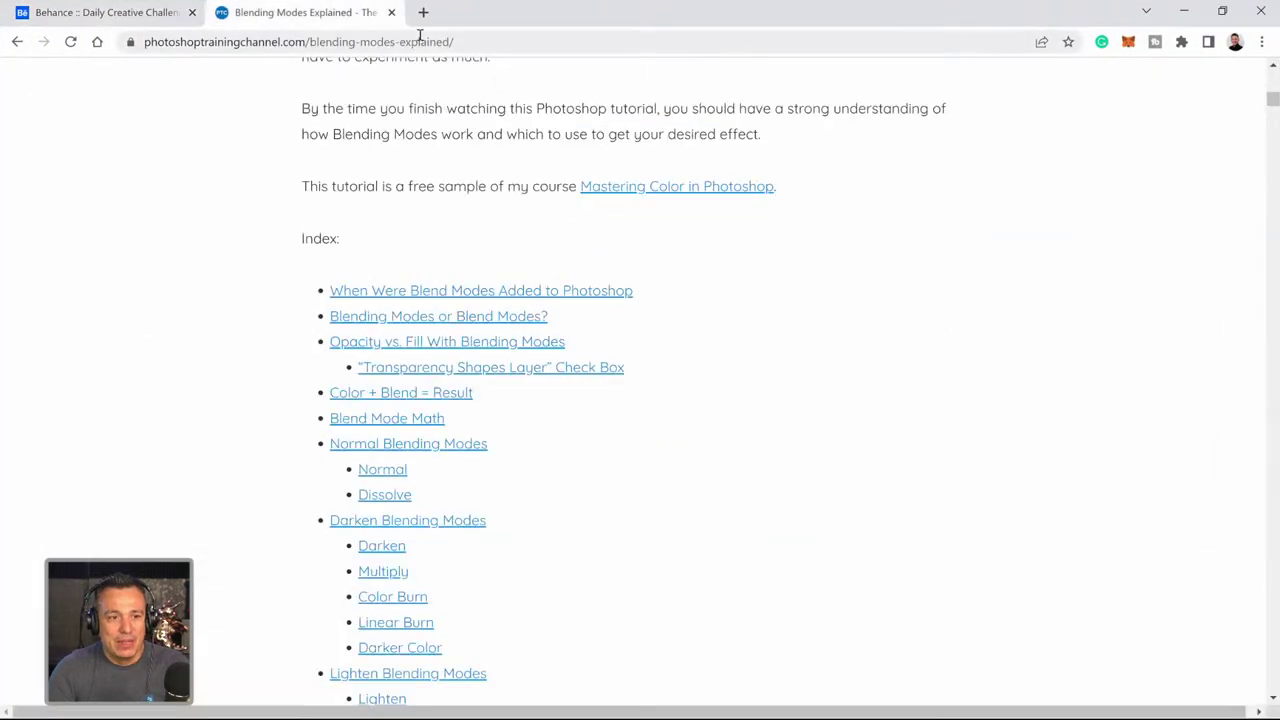
{"action": "scroll", "coordinate": [657, 177], "scroll_direction": "up", "scroll_amount": 10}
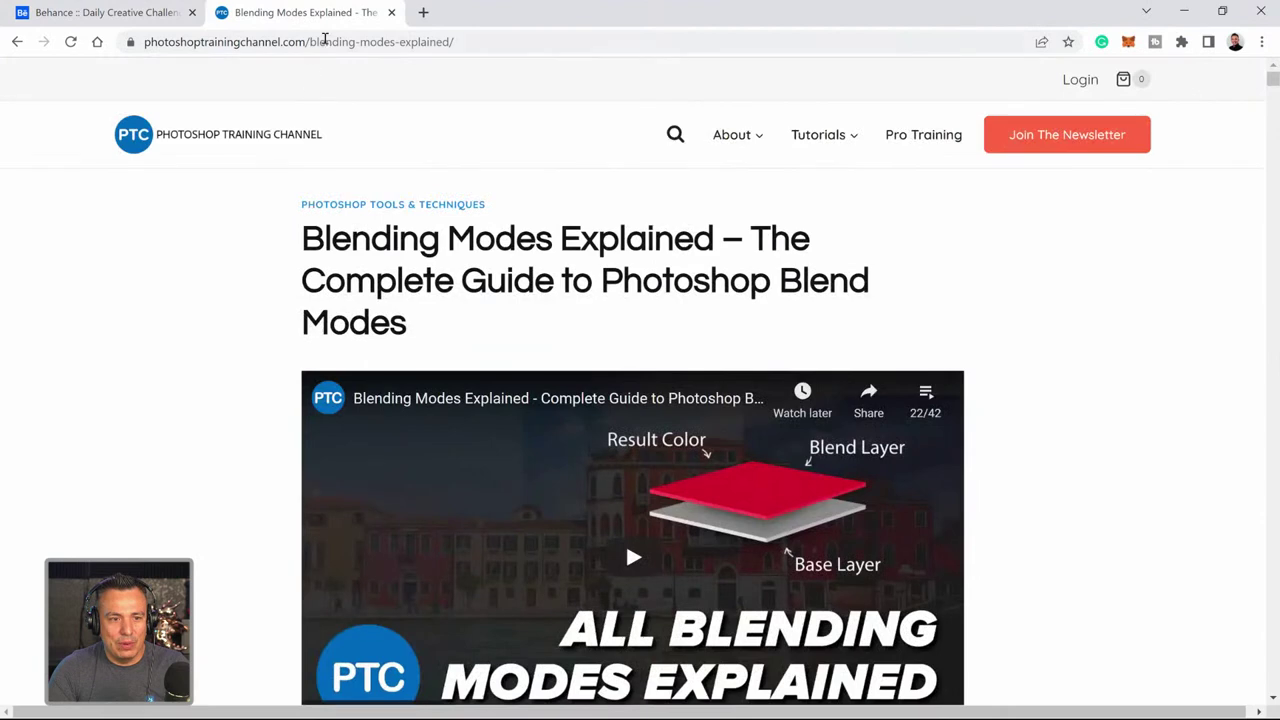
{"action": "left_click", "coordinate": [324, 41]}
{"action": "key", "text": "BackSpace"}
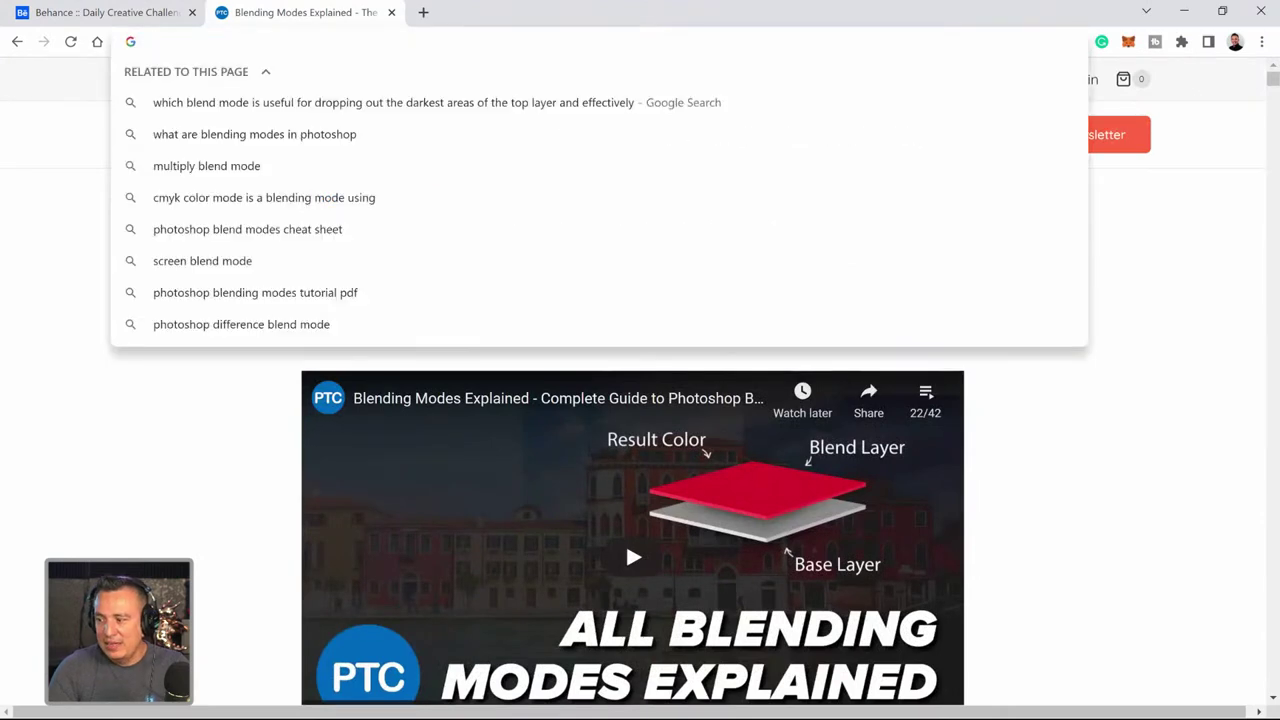
{"action": "key", "text": "Escape"}
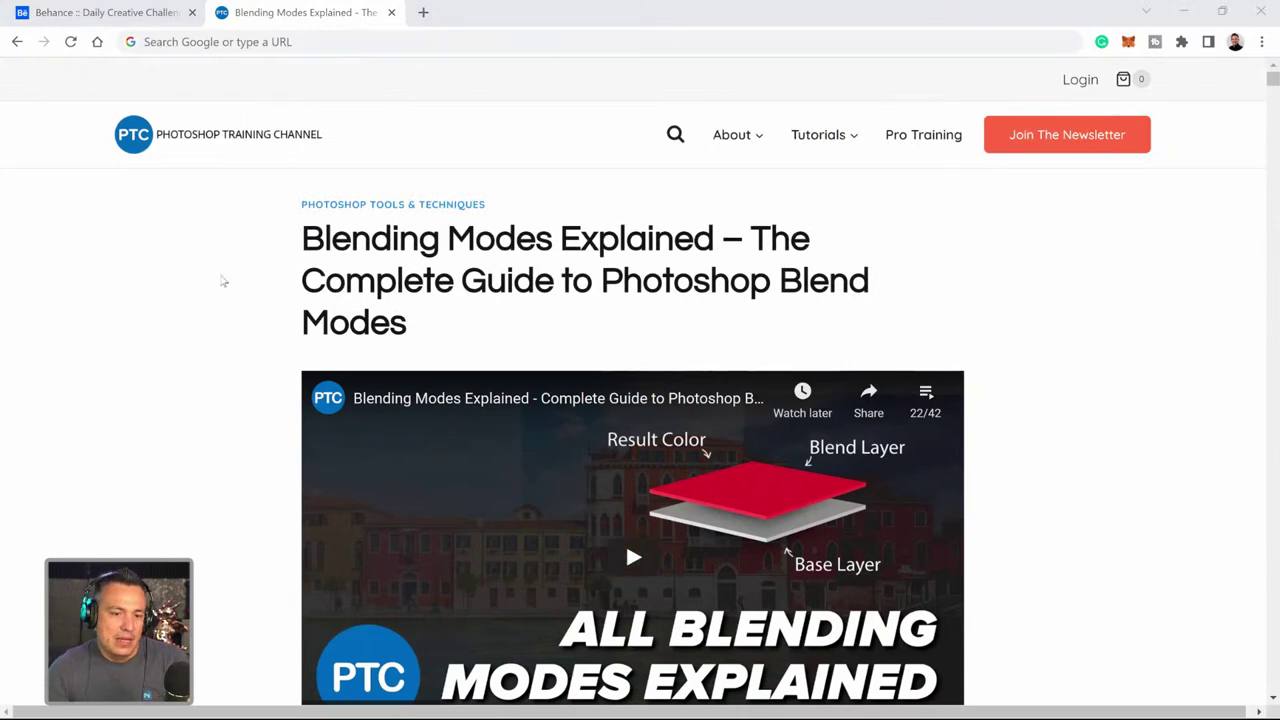
{"action": "scroll", "coordinate": [235, 290], "scroll_direction": "down", "scroll_amount": 2}
{"action": "scroll", "coordinate": [770, 478], "scroll_direction": "up", "scroll_amount": 1}
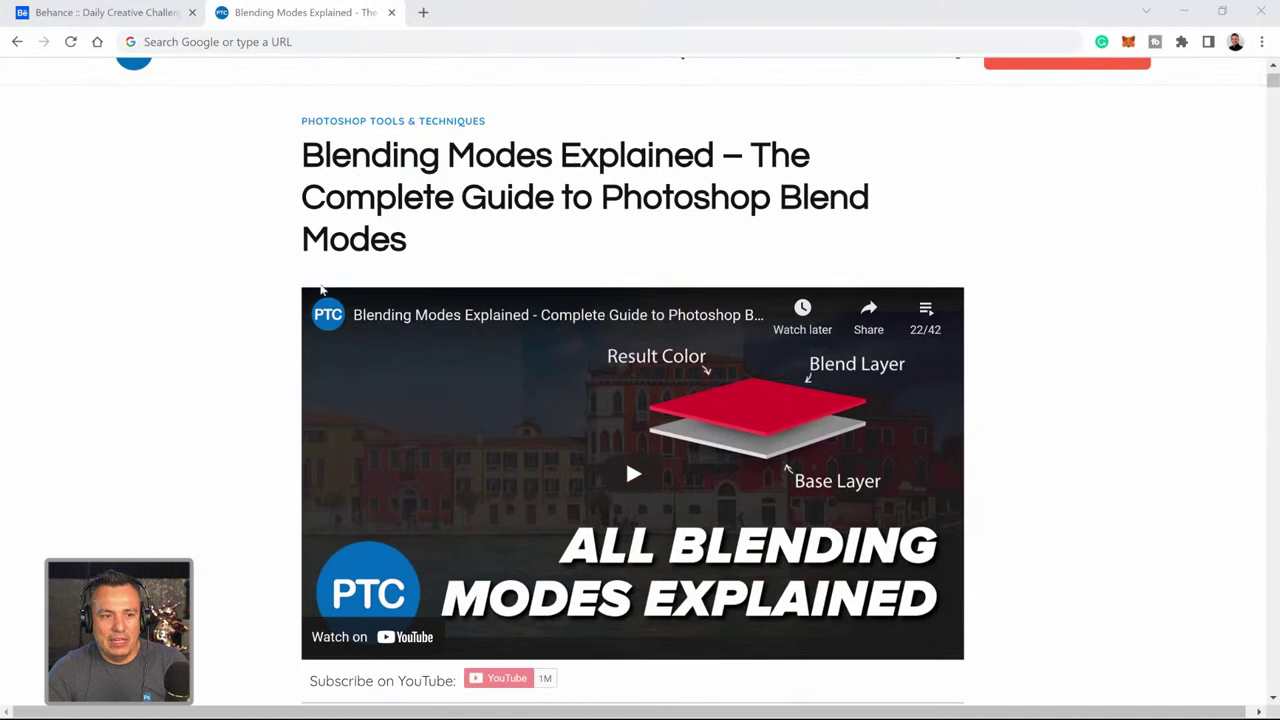
{"action": "scroll", "coordinate": [314, 257], "scroll_direction": "up", "scroll_amount": 1}
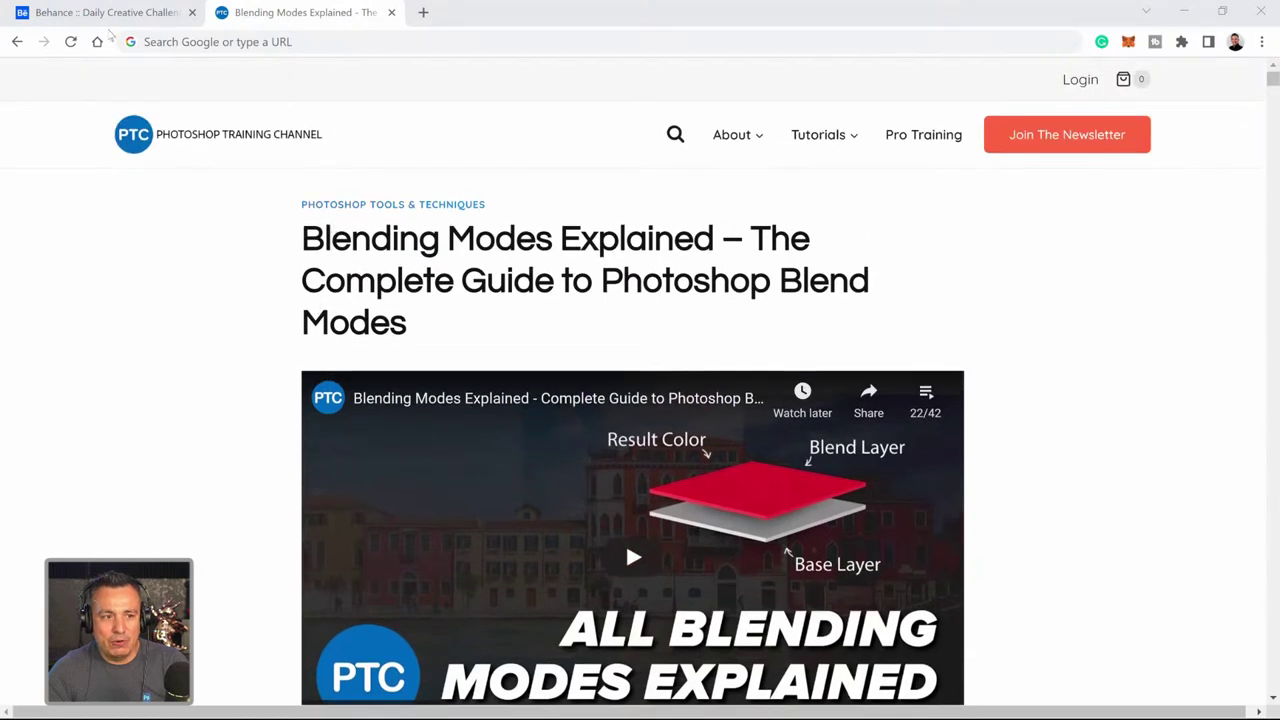
{"action": "left_click", "coordinate": [70, 41]}
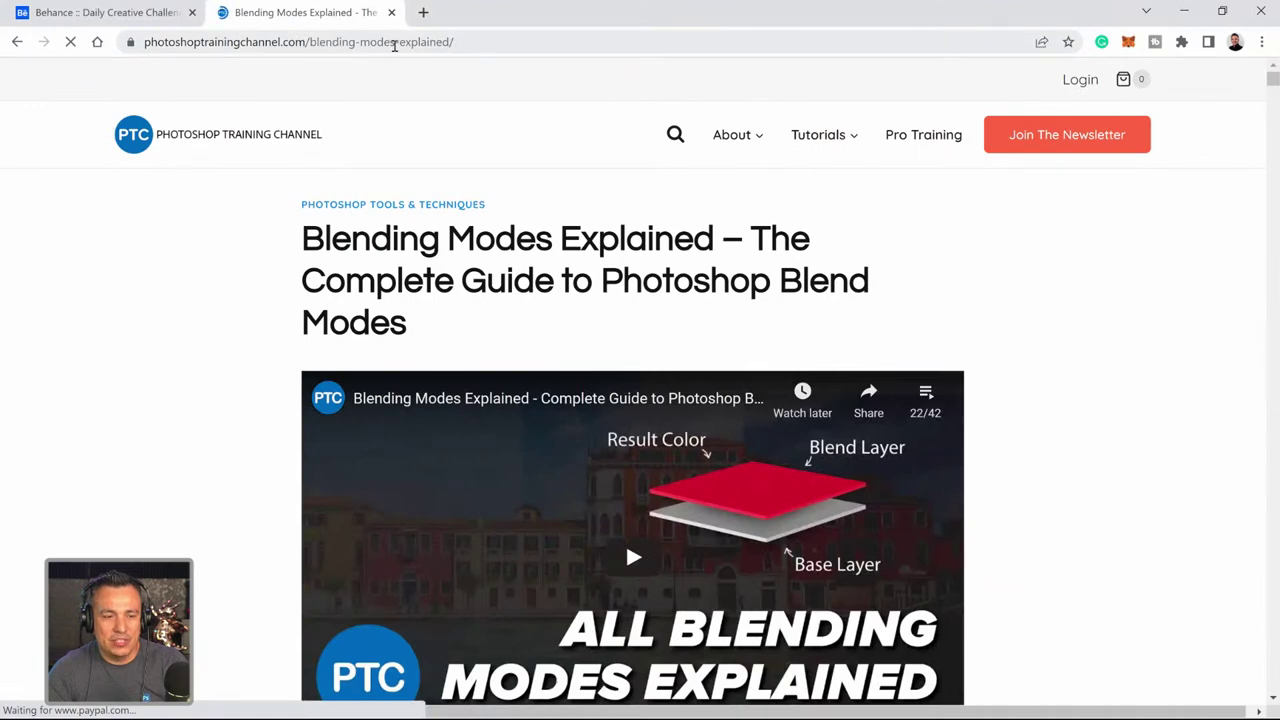
{"action": "left_click", "coordinate": [355, 44]}
{"action": "left_click", "coordinate": [437, 42]}
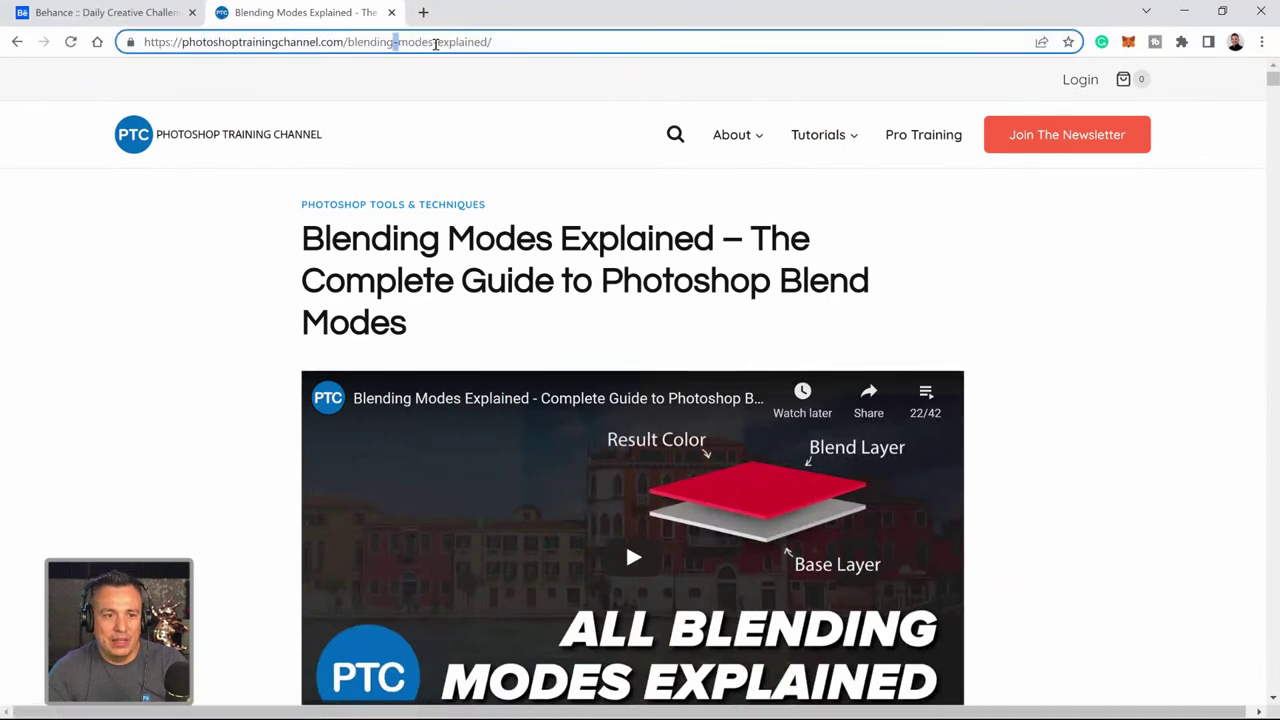
{"action": "left_click", "coordinate": [260, 268]}
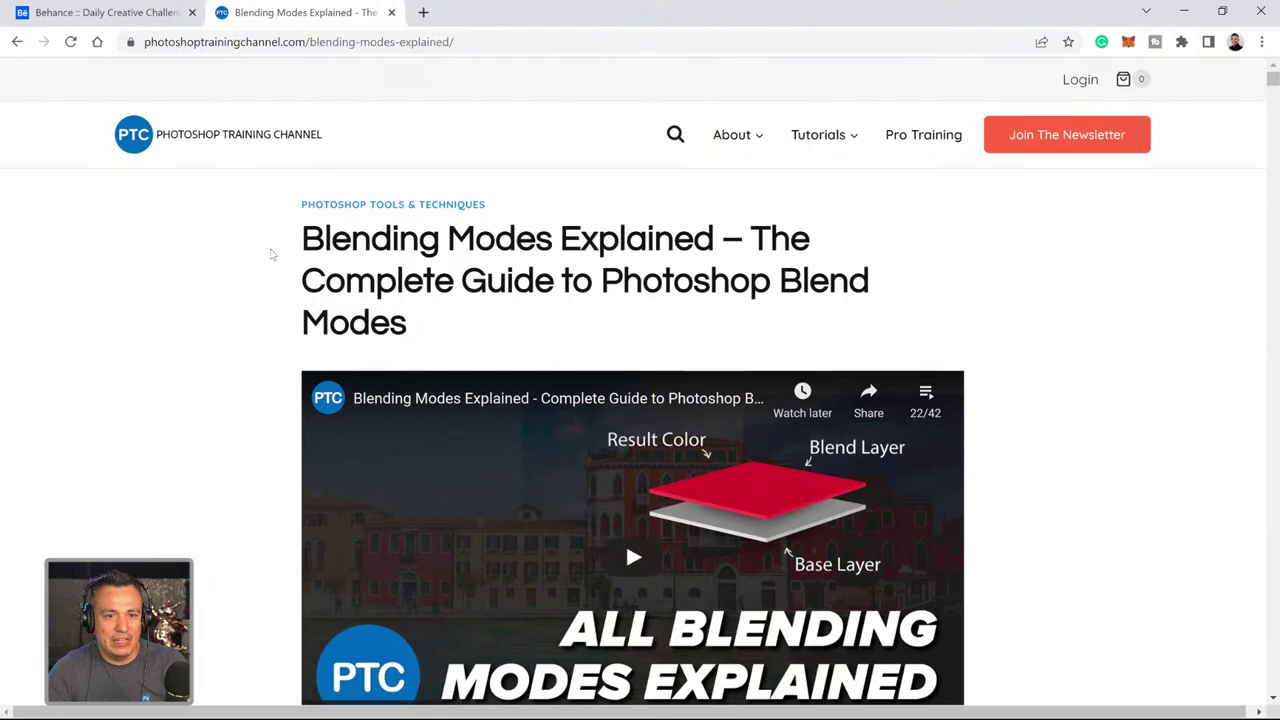
- Skim the Blending Modes Explained article, examining its index of blending modes and the illustrated example sections
{"action": "scroll", "coordinate": [270, 258], "scroll_direction": "down", "scroll_amount": 13}
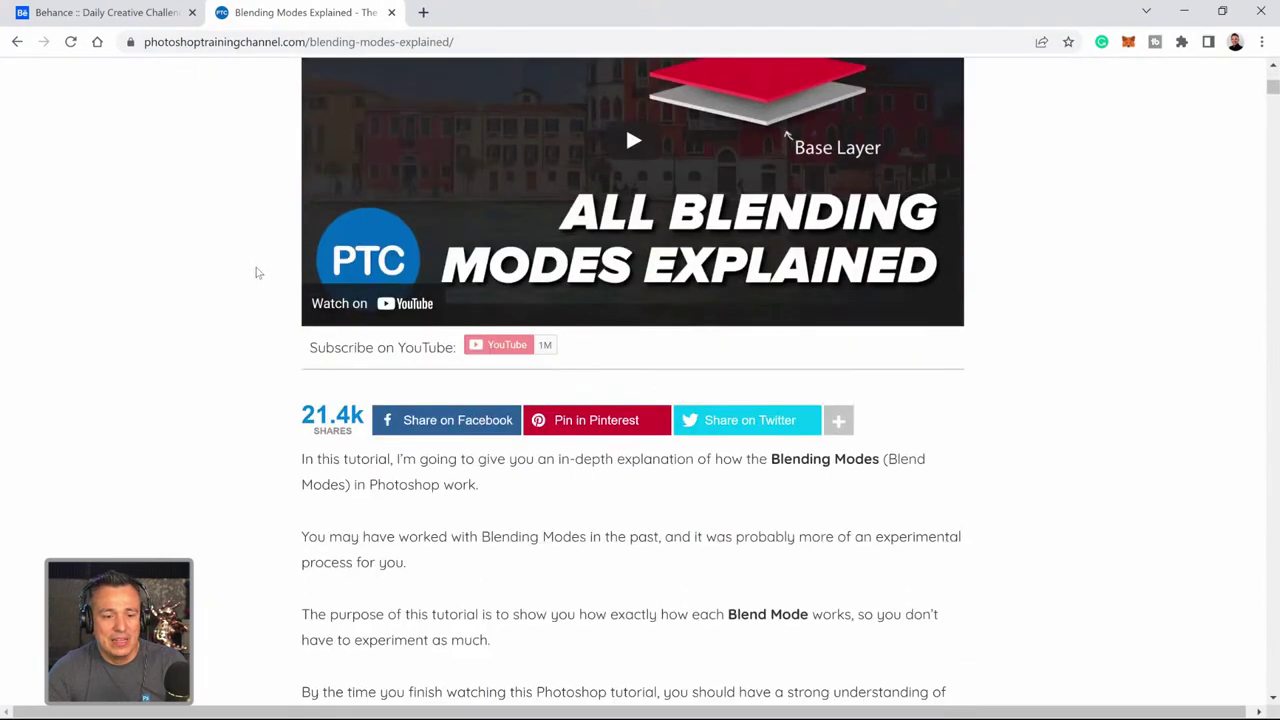
{"action": "scroll", "coordinate": [257, 272], "scroll_direction": "down", "scroll_amount": 10}
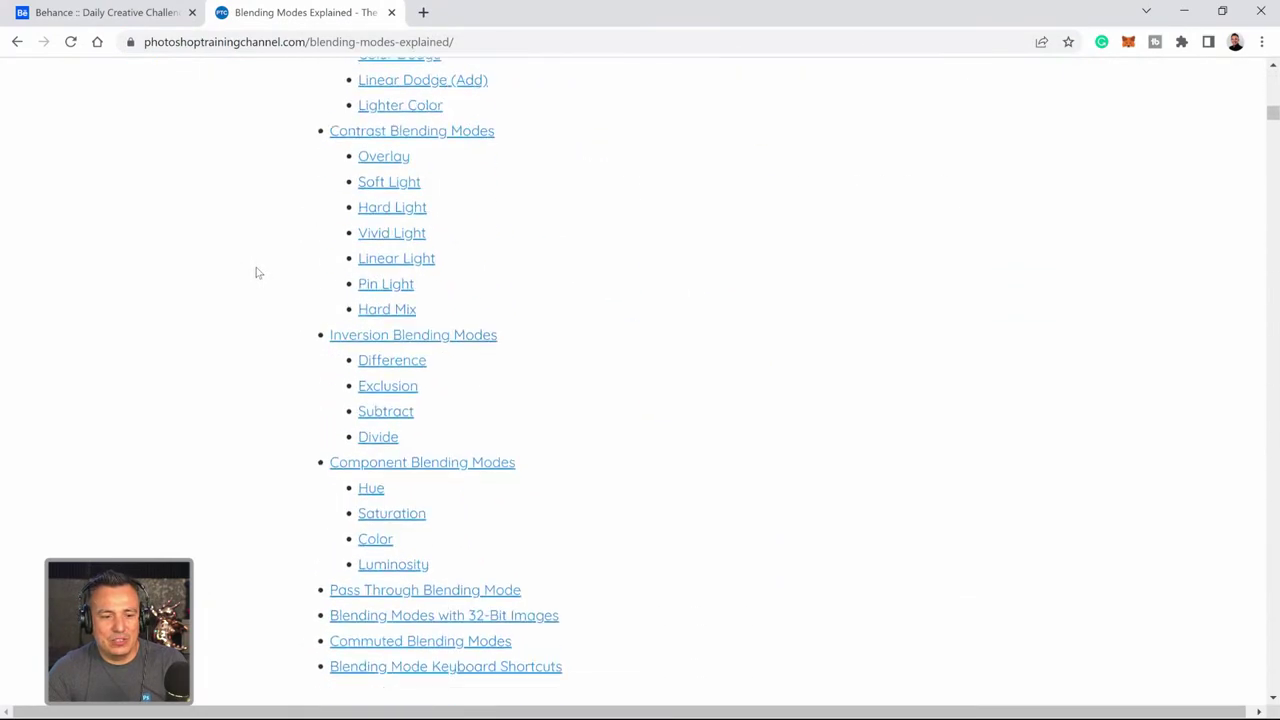
{"action": "scroll", "coordinate": [257, 272], "scroll_direction": "down", "scroll_amount": 12}
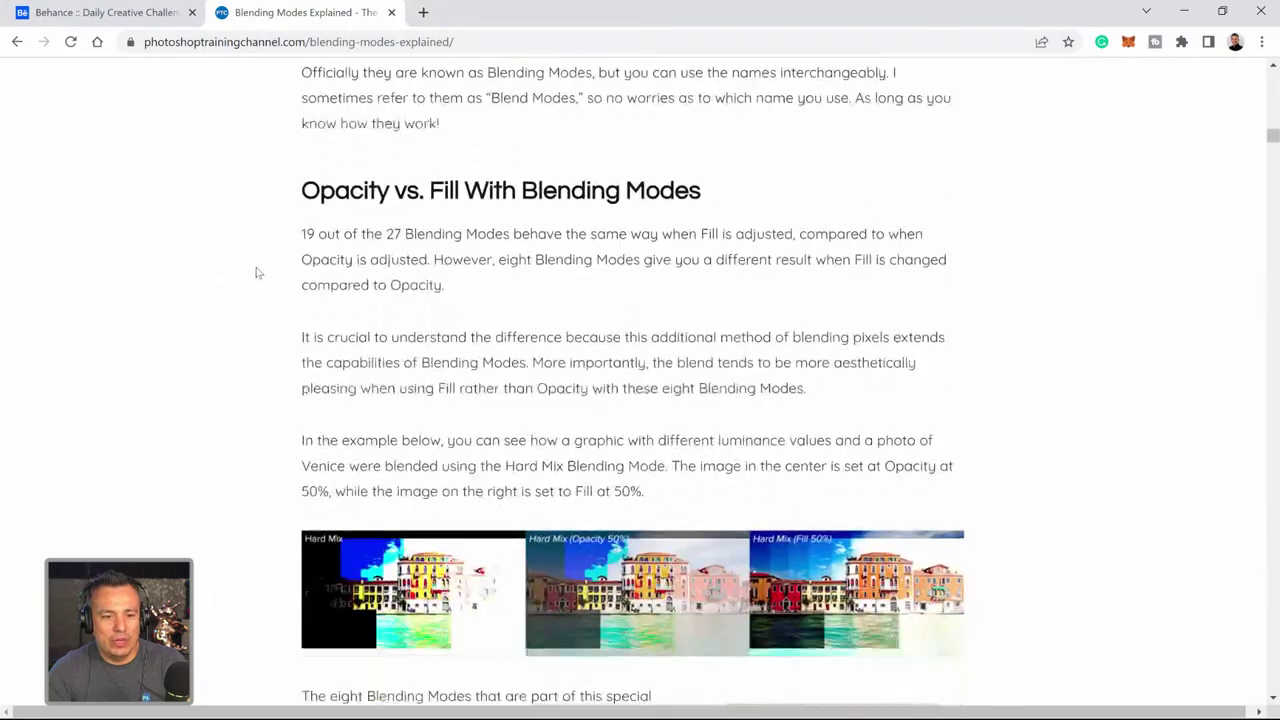
{"action": "scroll", "coordinate": [257, 268], "scroll_direction": "down", "scroll_amount": 14}
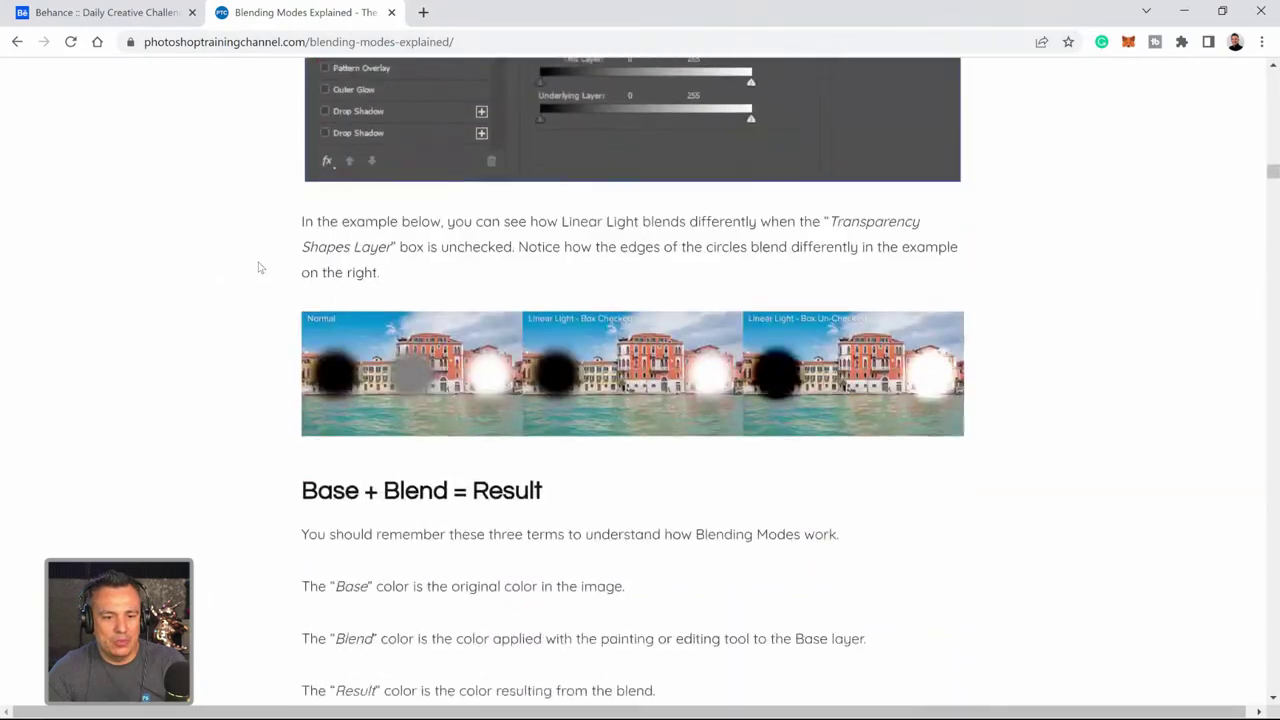
{"action": "scroll", "coordinate": [257, 272], "scroll_direction": "up", "scroll_amount": 20}
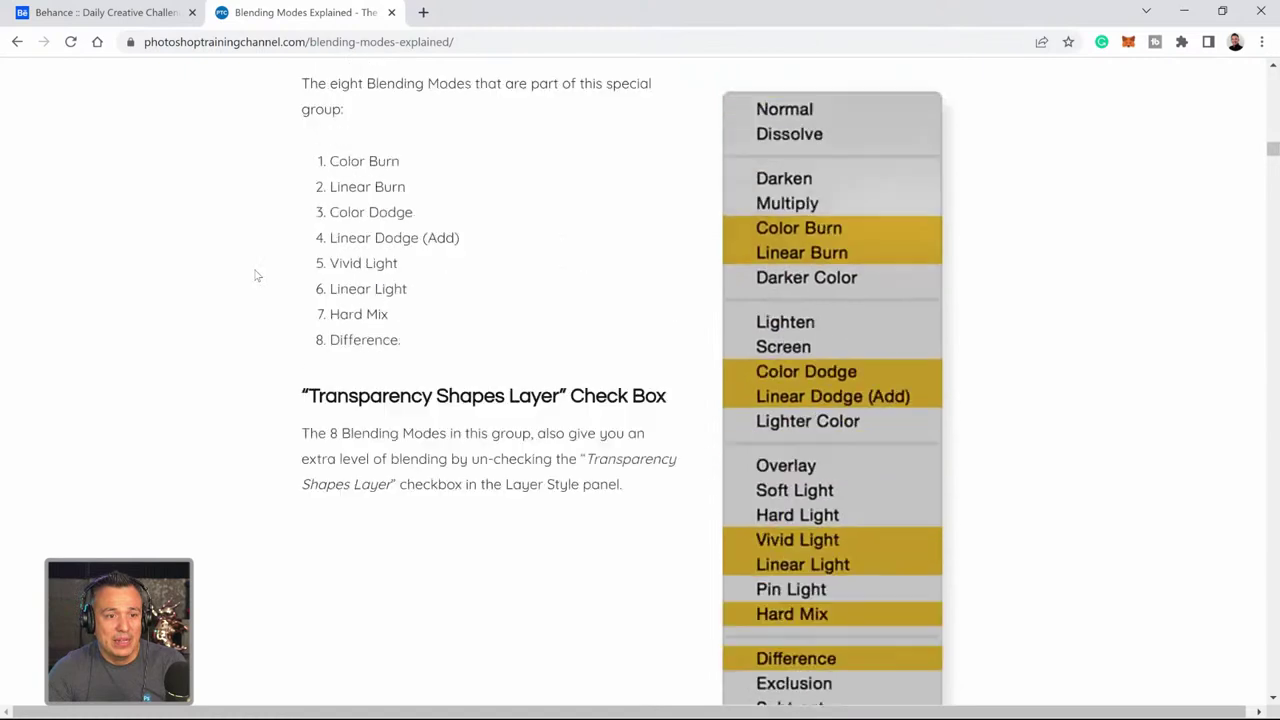
{"action": "scroll", "coordinate": [257, 276], "scroll_direction": "up", "scroll_amount": 15}
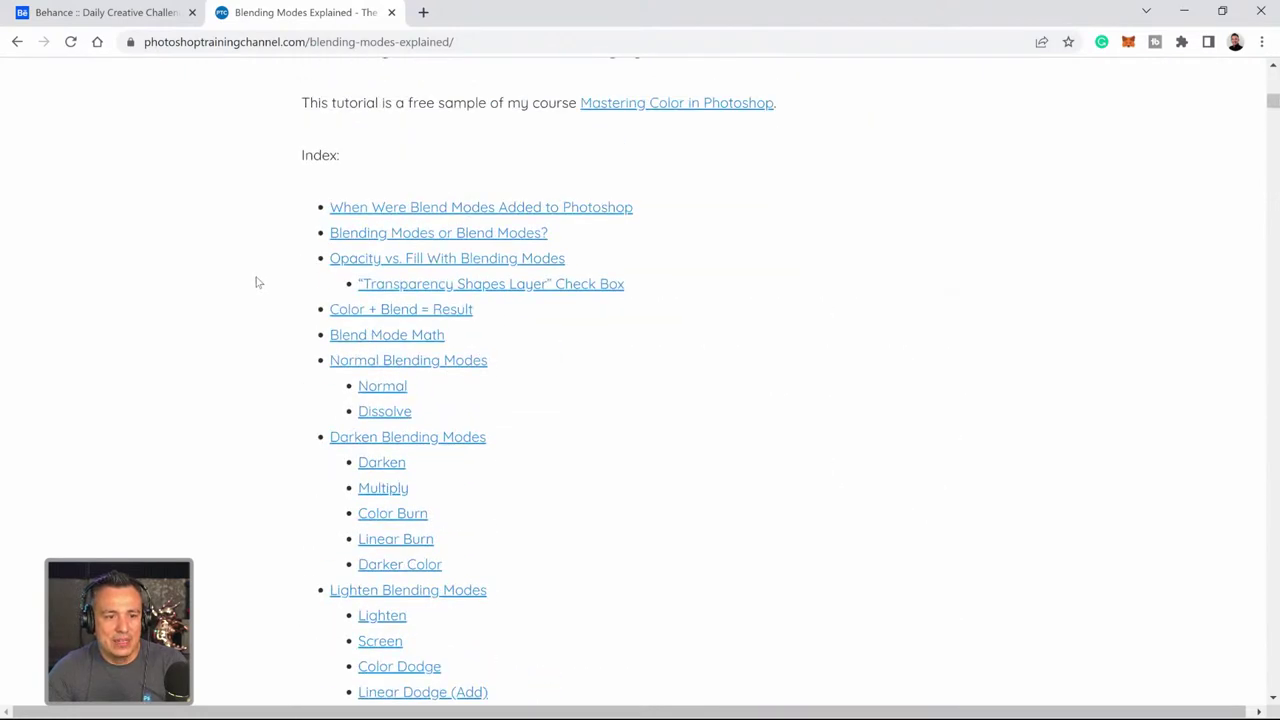
{"action": "scroll", "coordinate": [257, 283], "scroll_direction": "down", "scroll_amount": 18}
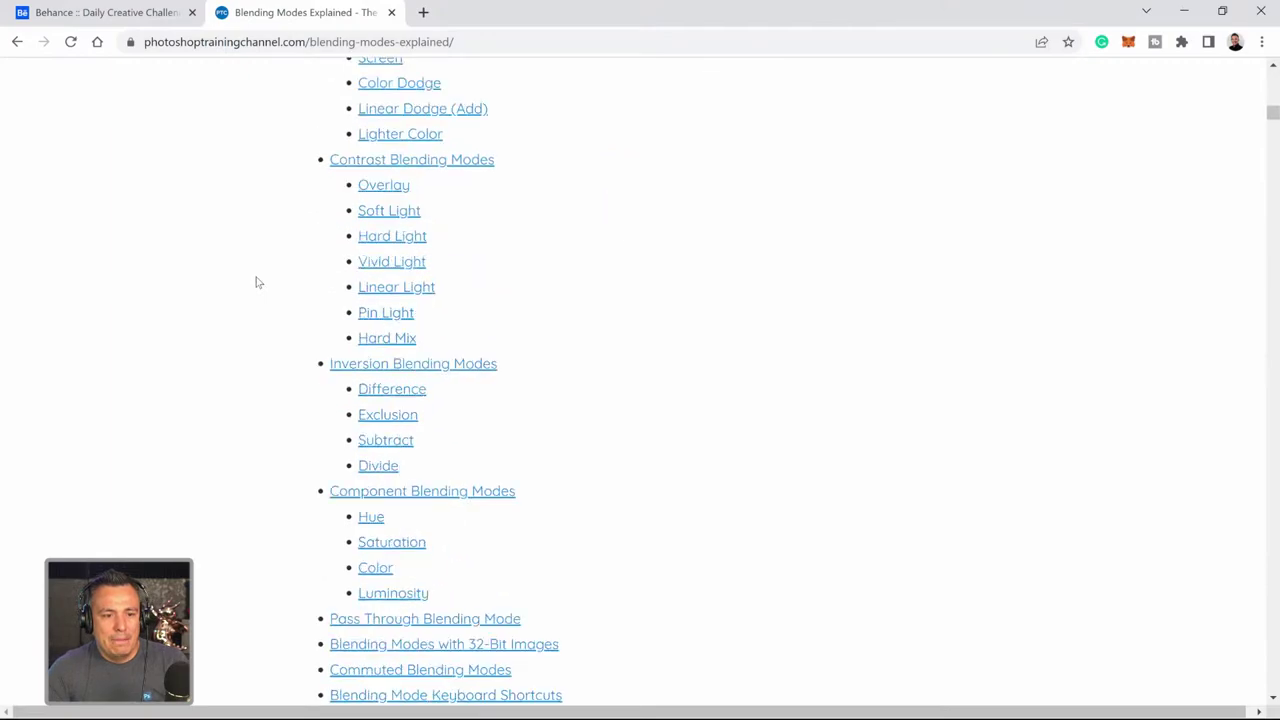
- Read the Opacity vs. Fill With Blending Modes section and examine its list of special blending modes, including Linear Light
{"action": "scroll", "coordinate": [255, 282], "scroll_direction": "down", "scroll_amount": 8}
{"action": "scroll", "coordinate": [255, 282], "scroll_direction": "up", "scroll_amount": 7}
{"action": "left_click_drag", "start_coordinate": [302, 177], "coordinate": [703, 178]}
{"action": "left_click", "coordinate": [643, 278]}
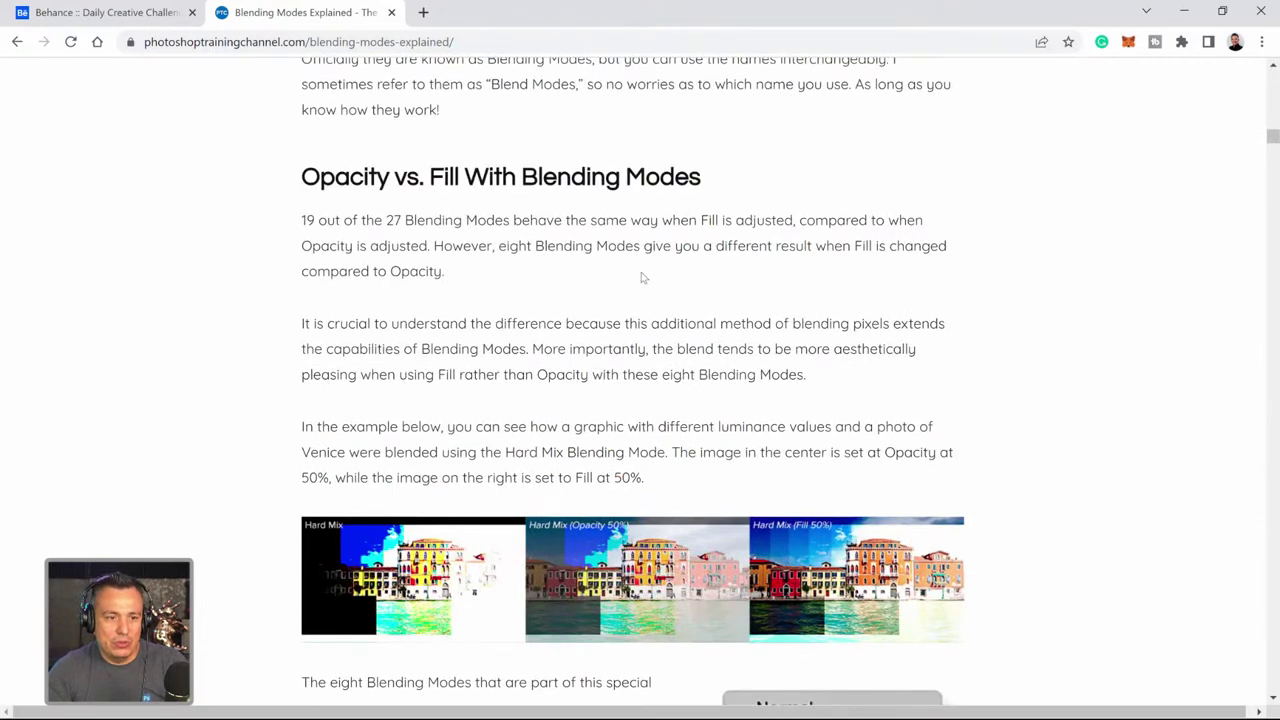
{"action": "scroll", "coordinate": [643, 278], "scroll_direction": "down", "scroll_amount": 1}
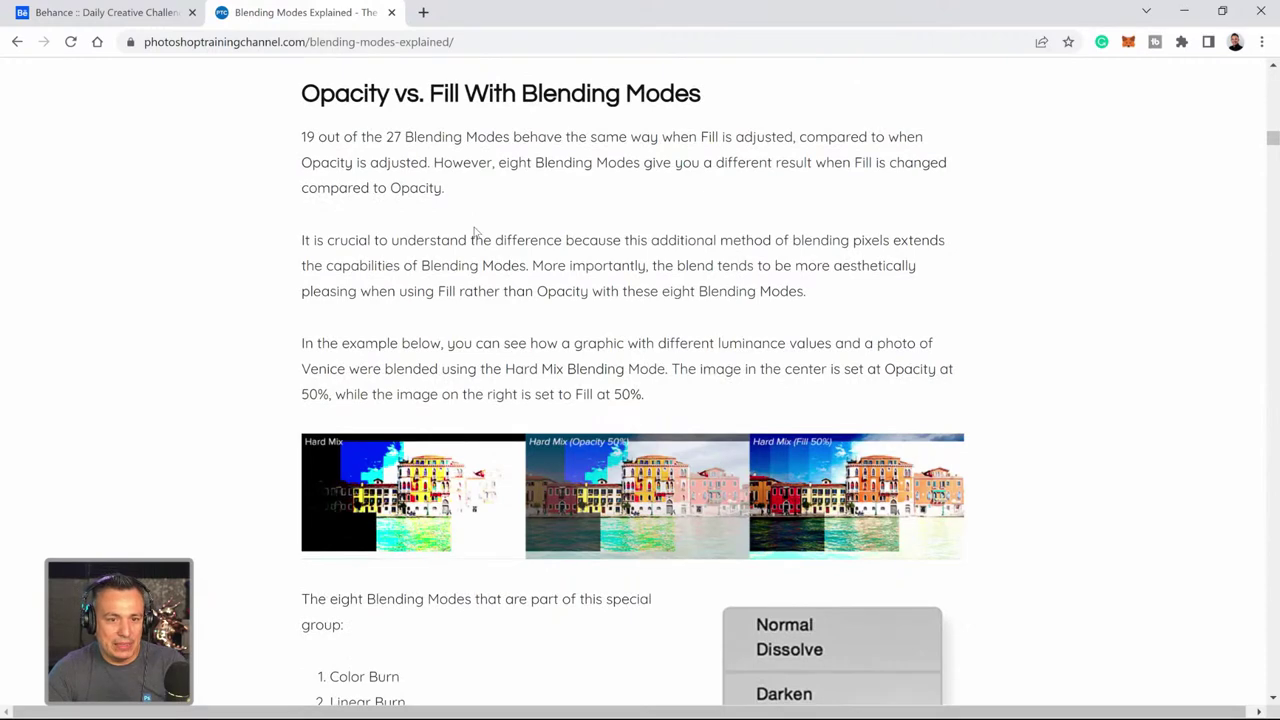
{"action": "scroll", "coordinate": [476, 232], "scroll_direction": "down", "scroll_amount": 5}
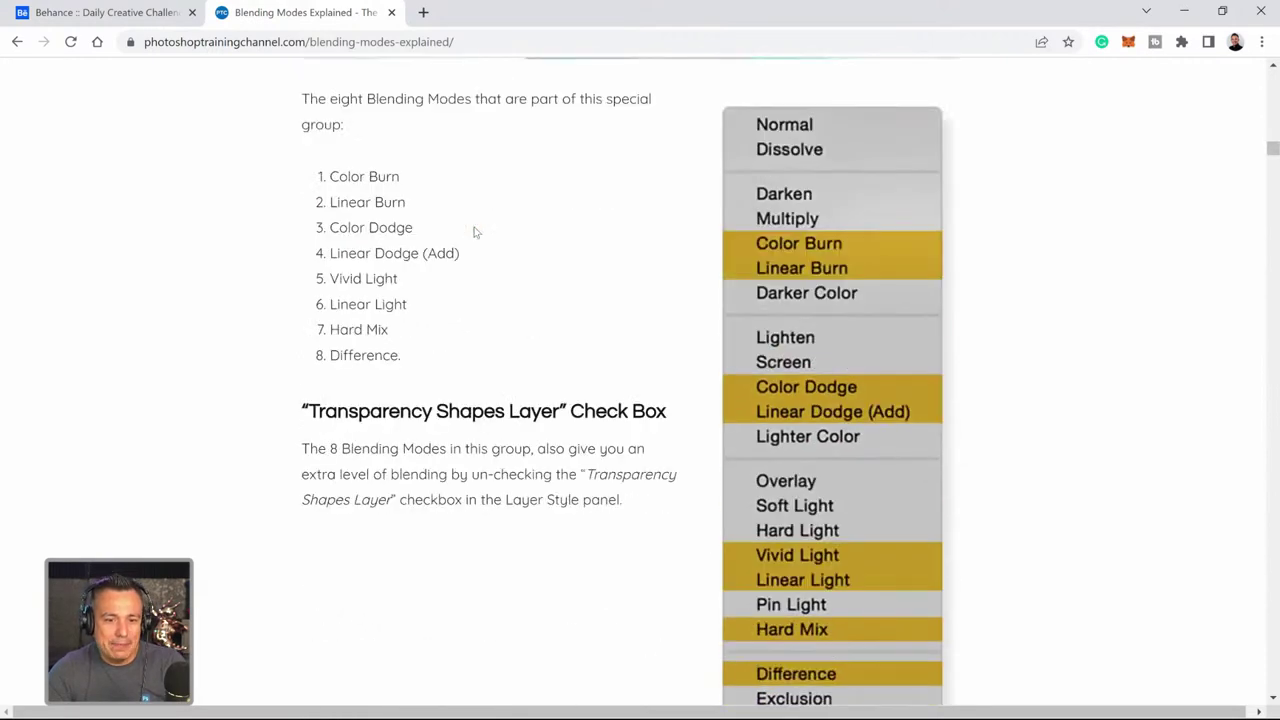
{"action": "scroll", "coordinate": [476, 232], "scroll_direction": "down", "scroll_amount": 1}
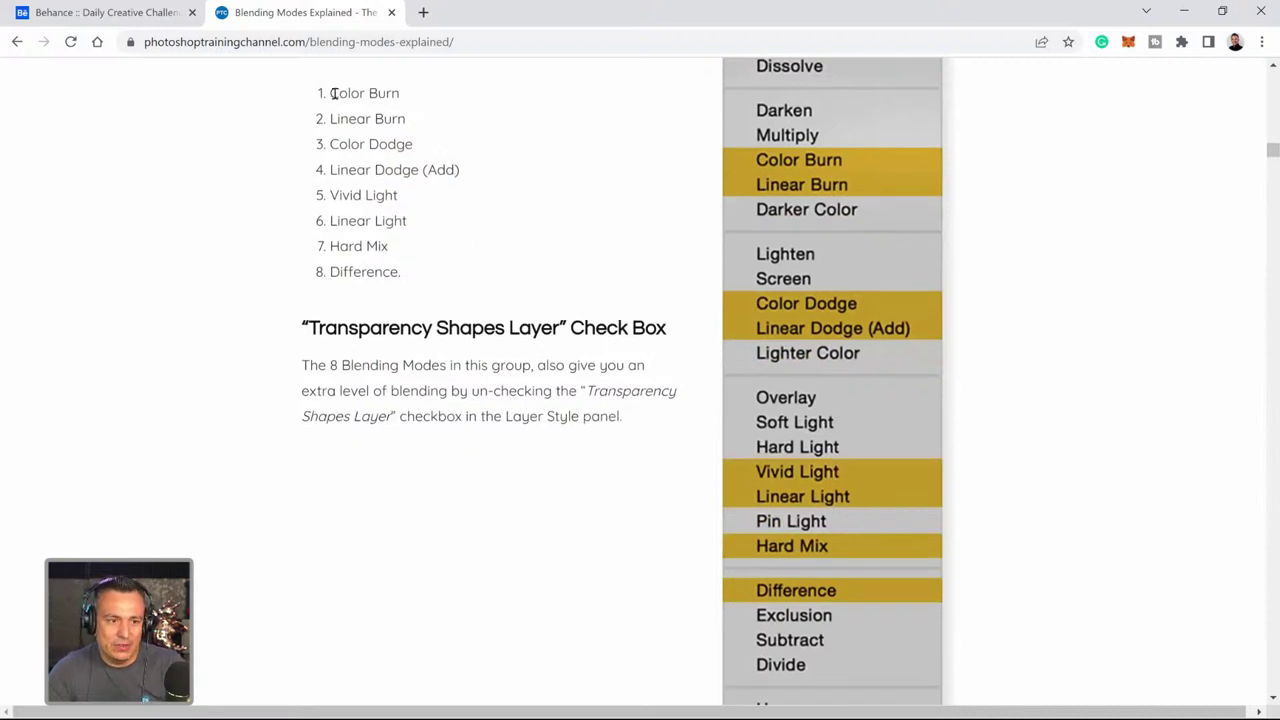
{"action": "left_click_drag", "start_coordinate": [332, 93], "coordinate": [424, 318]}
{"action": "triple_click", "coordinate": [392, 221]}
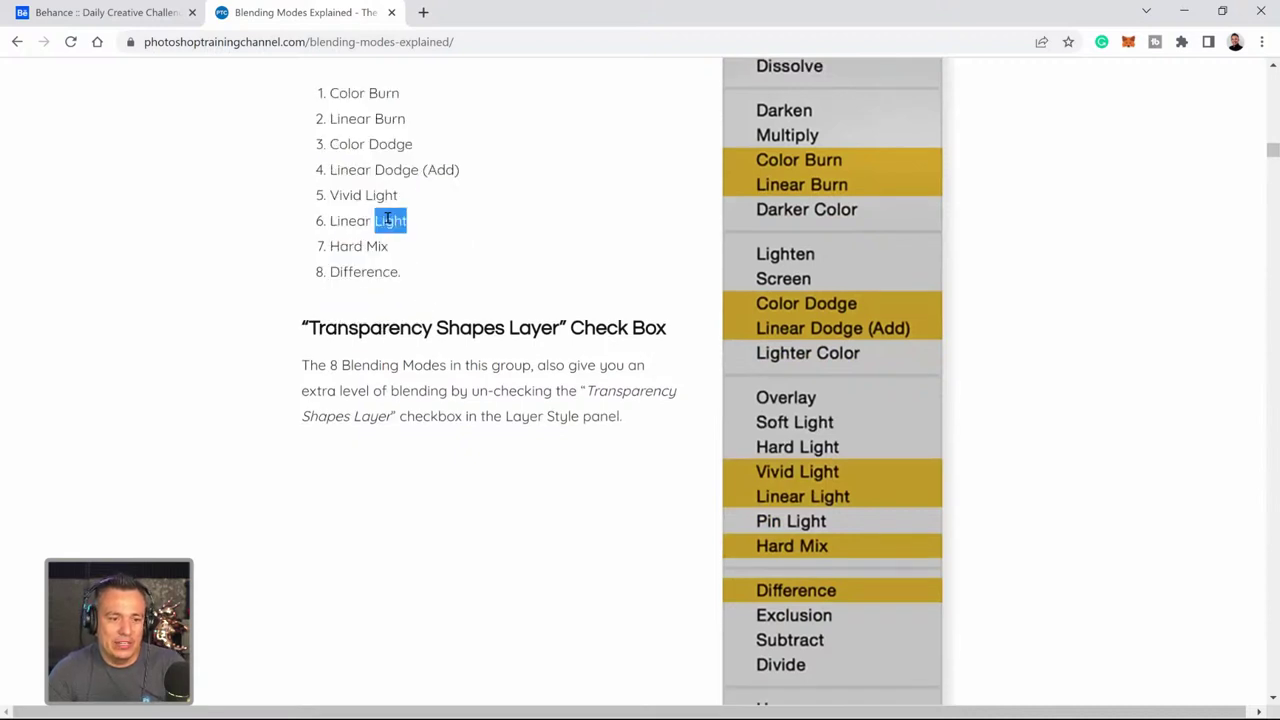
{"action": "left_click", "coordinate": [449, 292]}
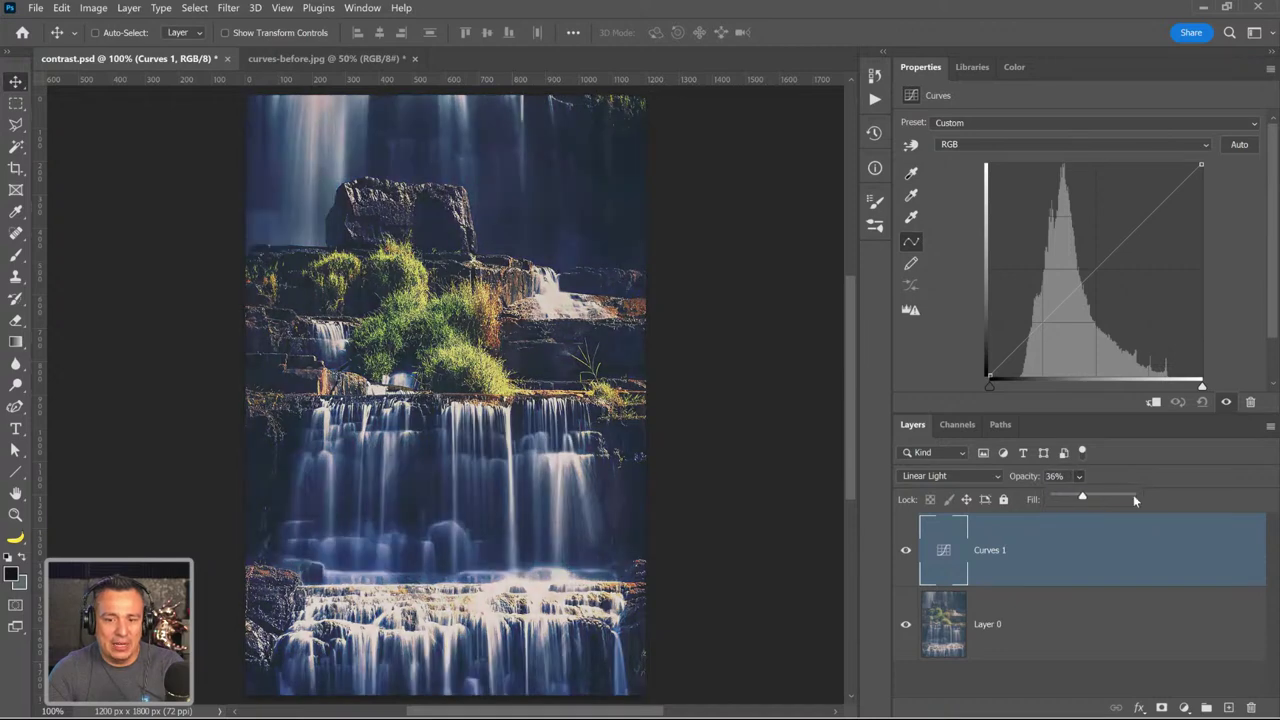
- In Photoshop, set the Curves 1 layer's opacity to 100% and Fill to 30%, and compare the image with it hidden and shown
{"action": "left_click", "coordinate": [1129, 494]}
{"action": "left_click", "coordinate": [1079, 500]}
{"action": "left_click_drag", "start_coordinate": [1111, 516], "coordinate": [1079, 523]}
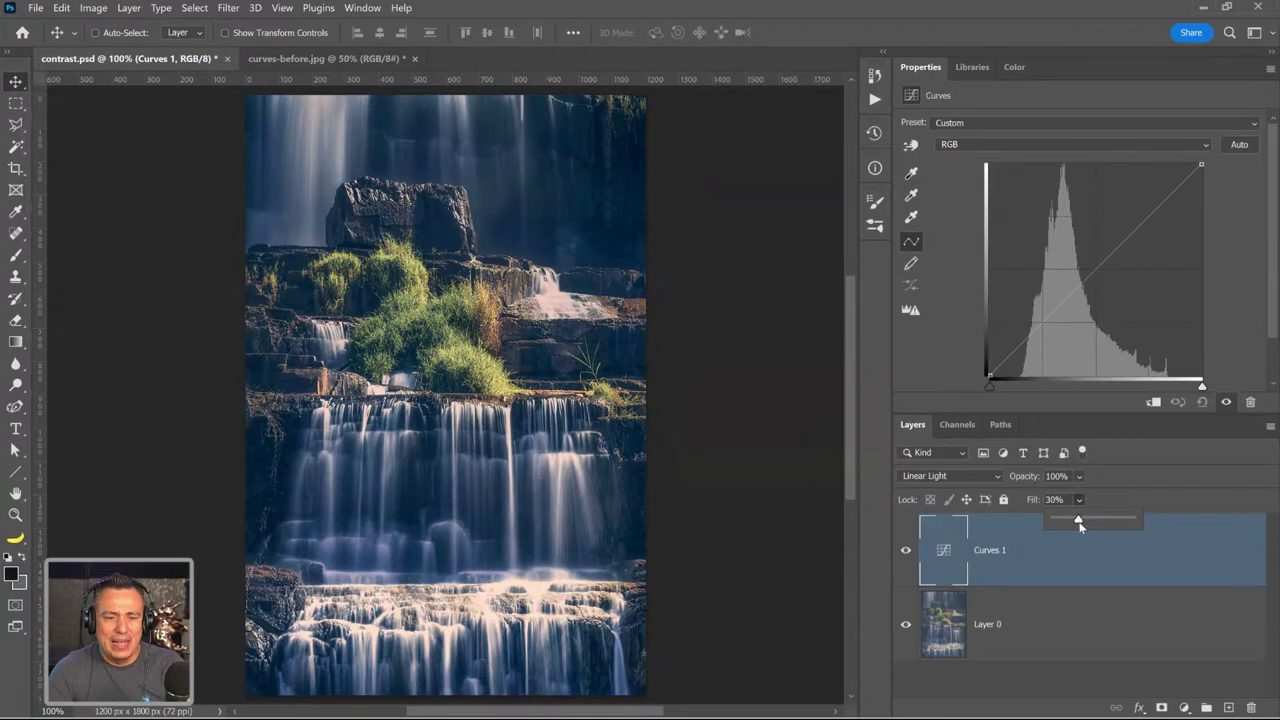
{"action": "left_click", "coordinate": [1124, 496]}
{"action": "left_click", "coordinate": [906, 550]}
{"action": "left_click", "coordinate": [906, 550]}
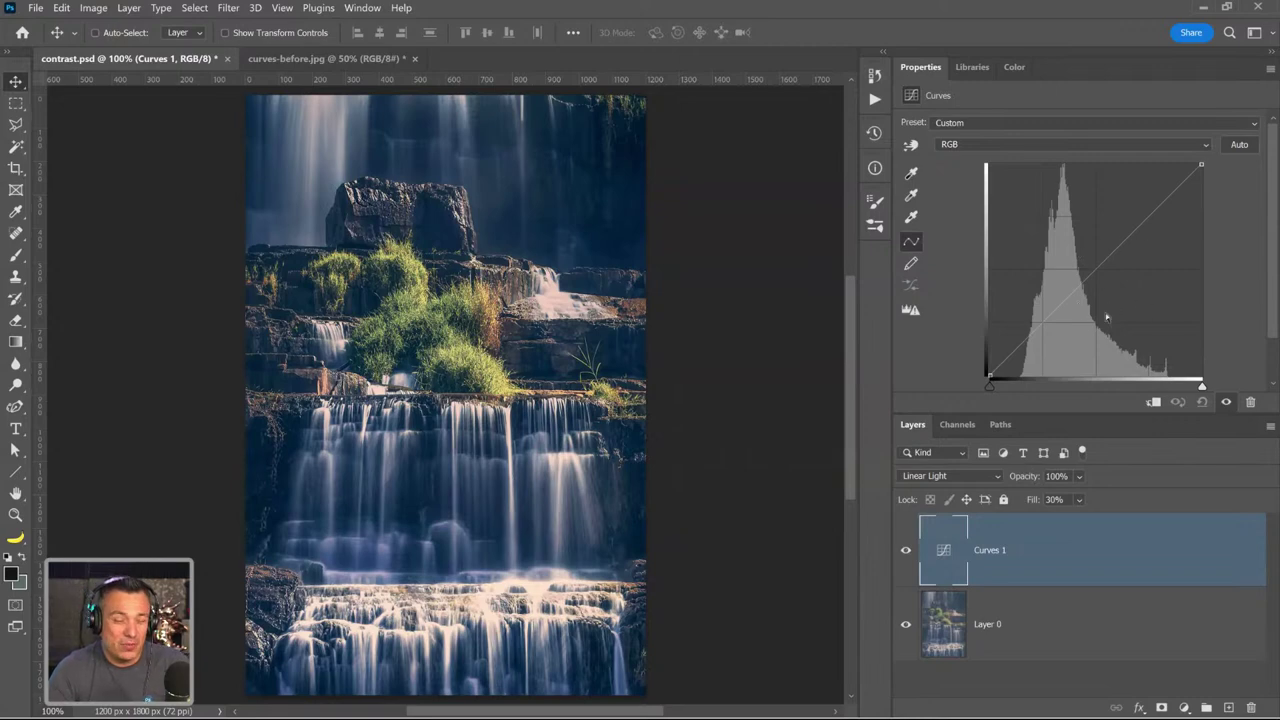
- Try an S-curve on the Curves 1 layer with darker shadows and brighter highlights, and reset the curve to its default
{"action": "left_click_drag", "start_coordinate": [1044, 323], "coordinate": [1052, 330]}
{"action": "left_click_drag", "start_coordinate": [1104, 258], "coordinate": [1106, 248]}
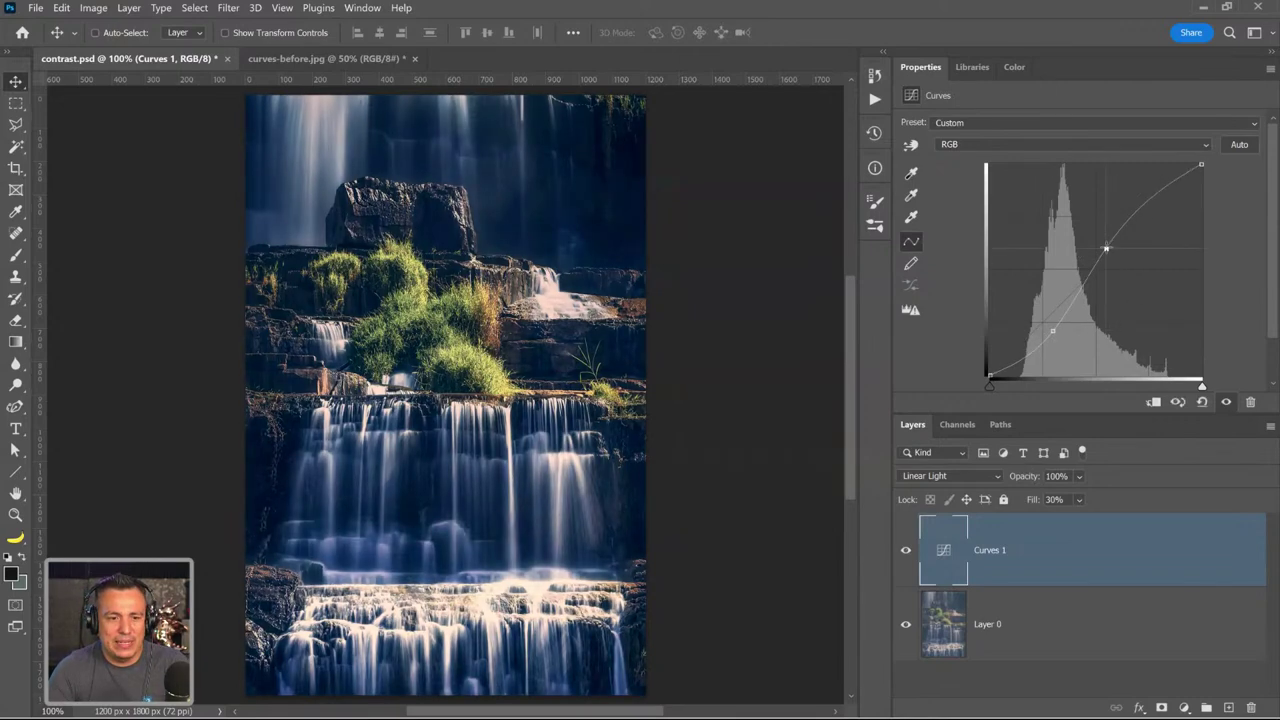
{"action": "left_click", "coordinate": [1202, 402]}
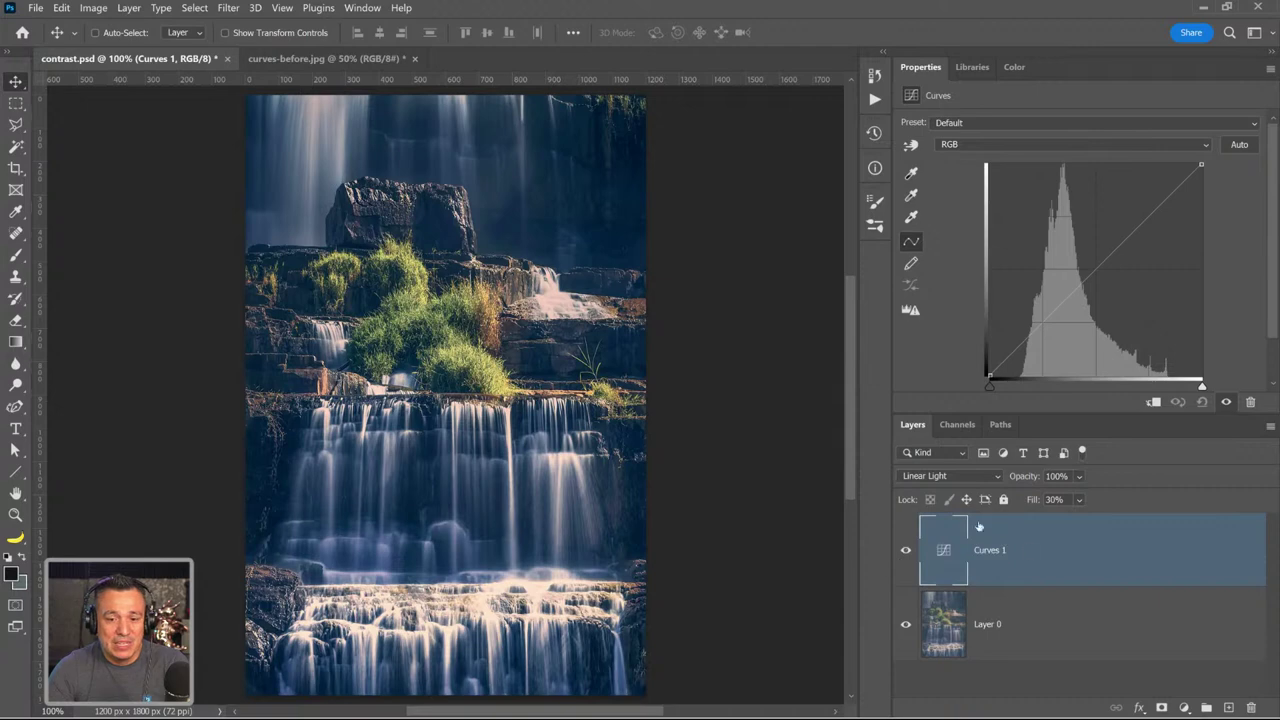
- Create a new empty layer above Curves 1 for painting with the Brush tool, undoing the test dab
{"action": "left_click", "coordinate": [1229, 708]}
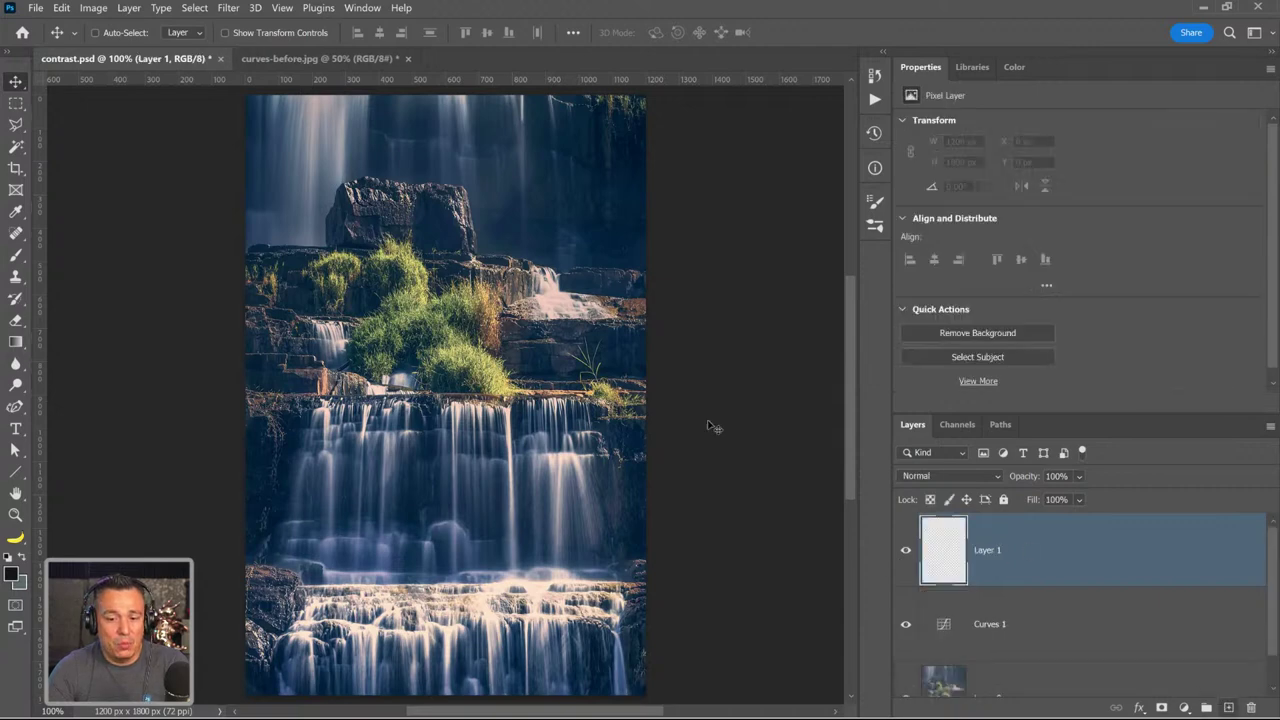
{"action": "left_click", "coordinate": [15, 254]}
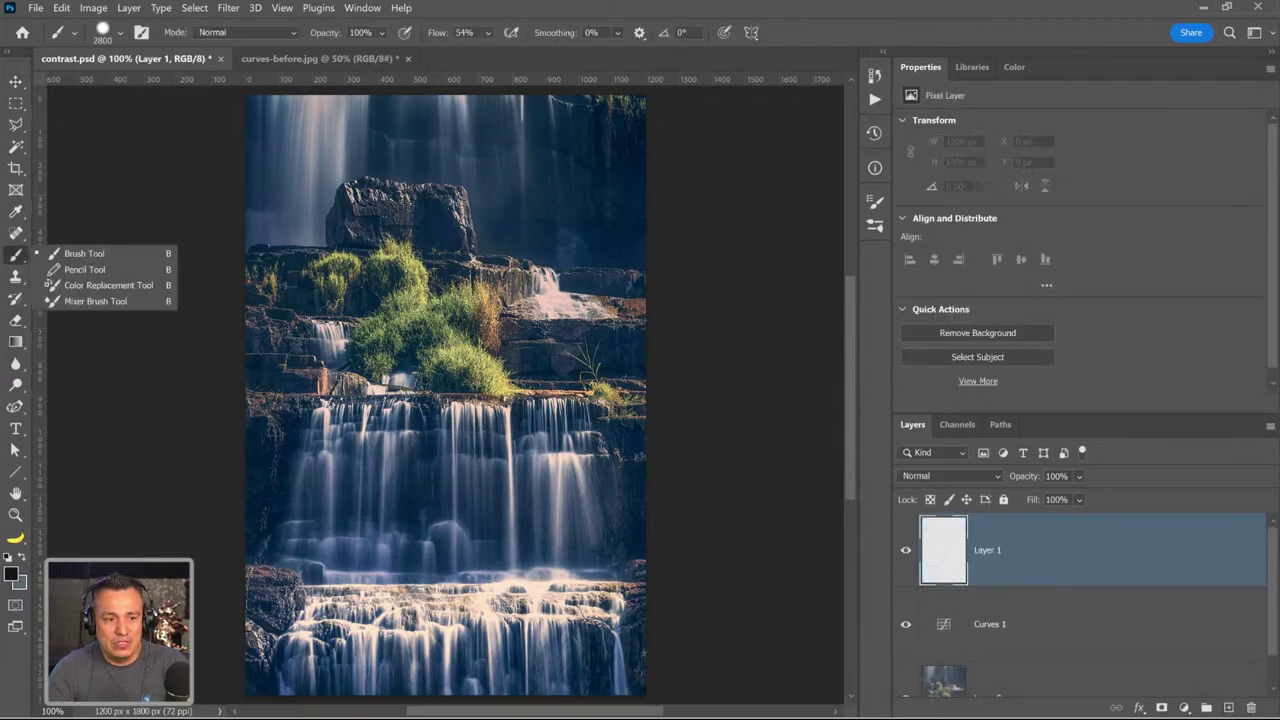
{"action": "left_click", "coordinate": [478, 390]}
{"action": "key", "text": "ctrl+z"}
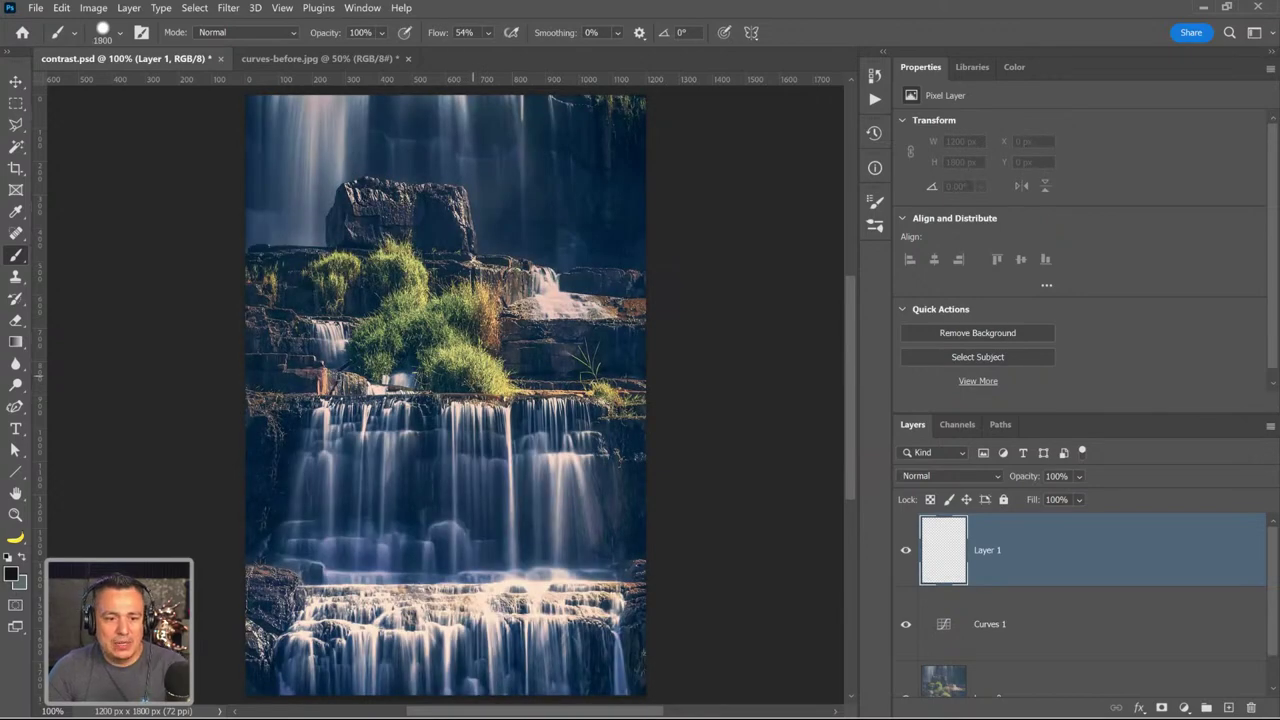
- Reduce the brush size to 175 px, undo the black test dab below the grass, and make white the foreground color
{"action": "key", "text": "bracketleft"}
{"action": "key", "text": "bracketleft"}
{"action": "key", "text": "bracketleft"}
{"action": "key", "text": "bracketleft"}
{"action": "key", "text": "bracketleft"}
{"action": "key", "text": "bracketleft"}
{"action": "key", "text": "bracketleft"}
{"action": "key", "text": "bracketleft"}
{"action": "key", "text": "bracketleft"}
{"action": "key", "text": "bracketleft"}
{"action": "key", "text": "bracketleft"}
{"action": "key", "text": "bracketleft"}
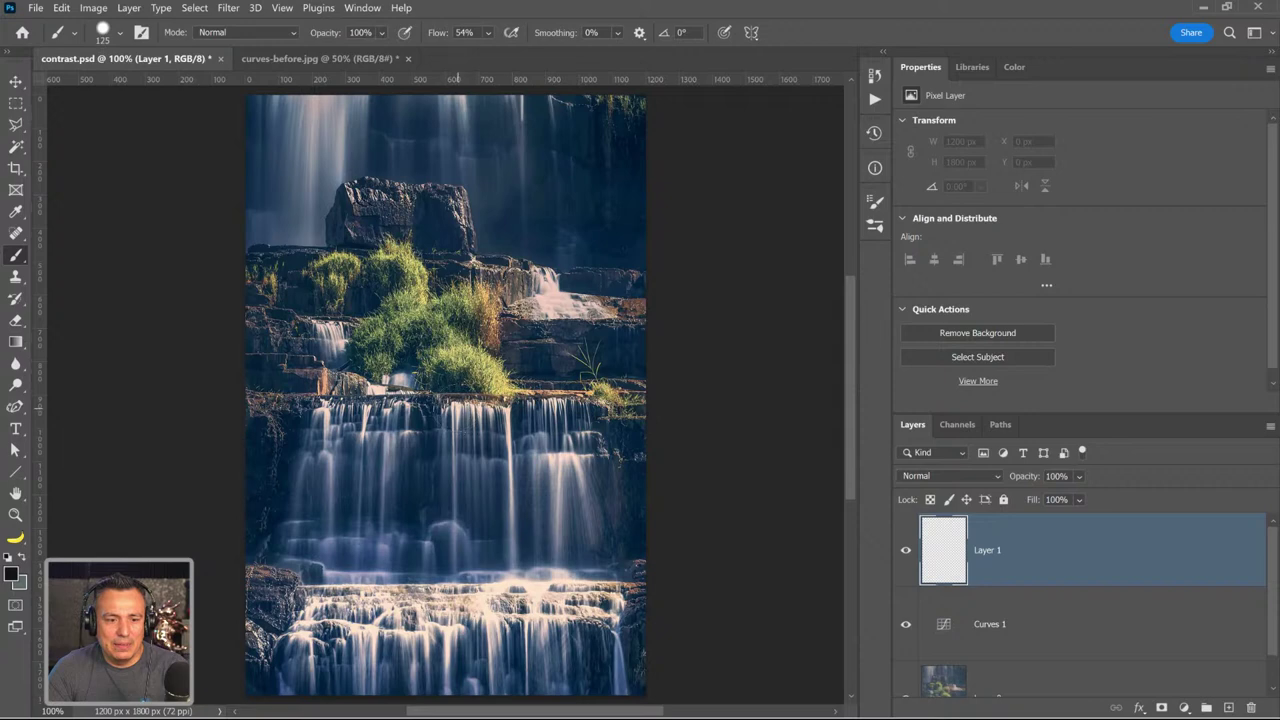
{"action": "left_click", "coordinate": [484, 393]}
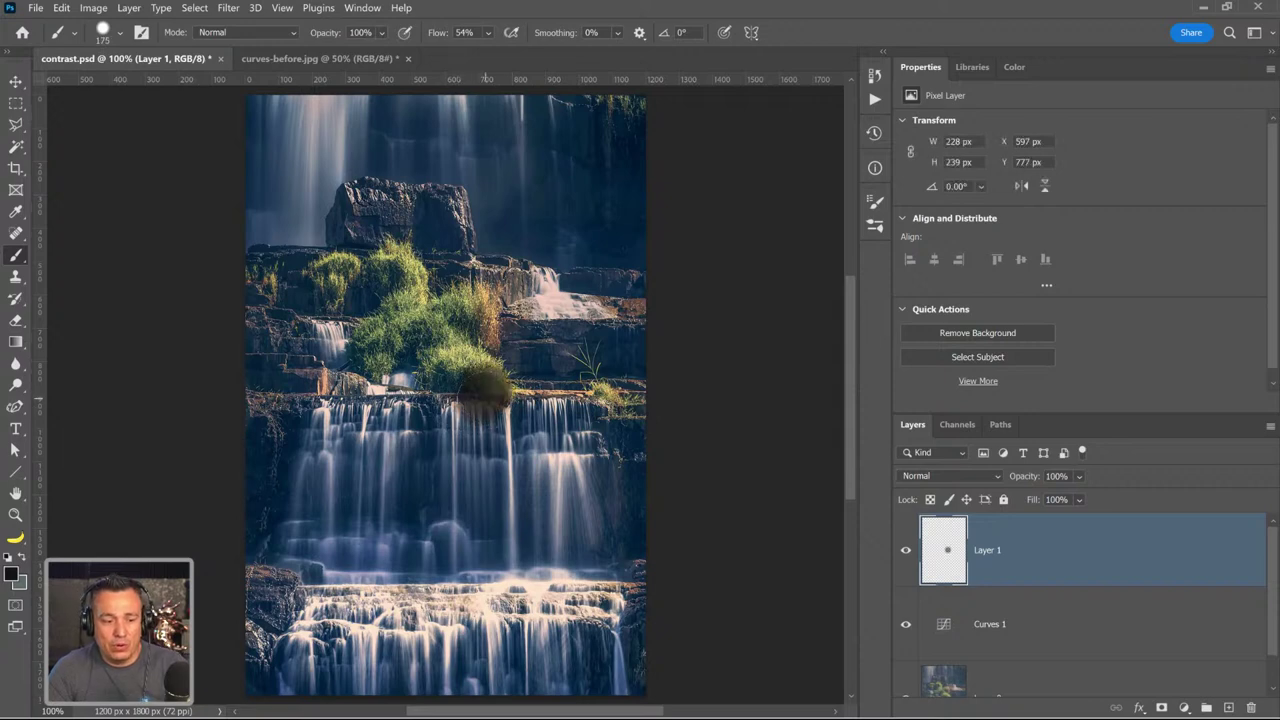
{"action": "key", "text": "ctrl+z"}
{"action": "left_click", "coordinate": [22, 559]}
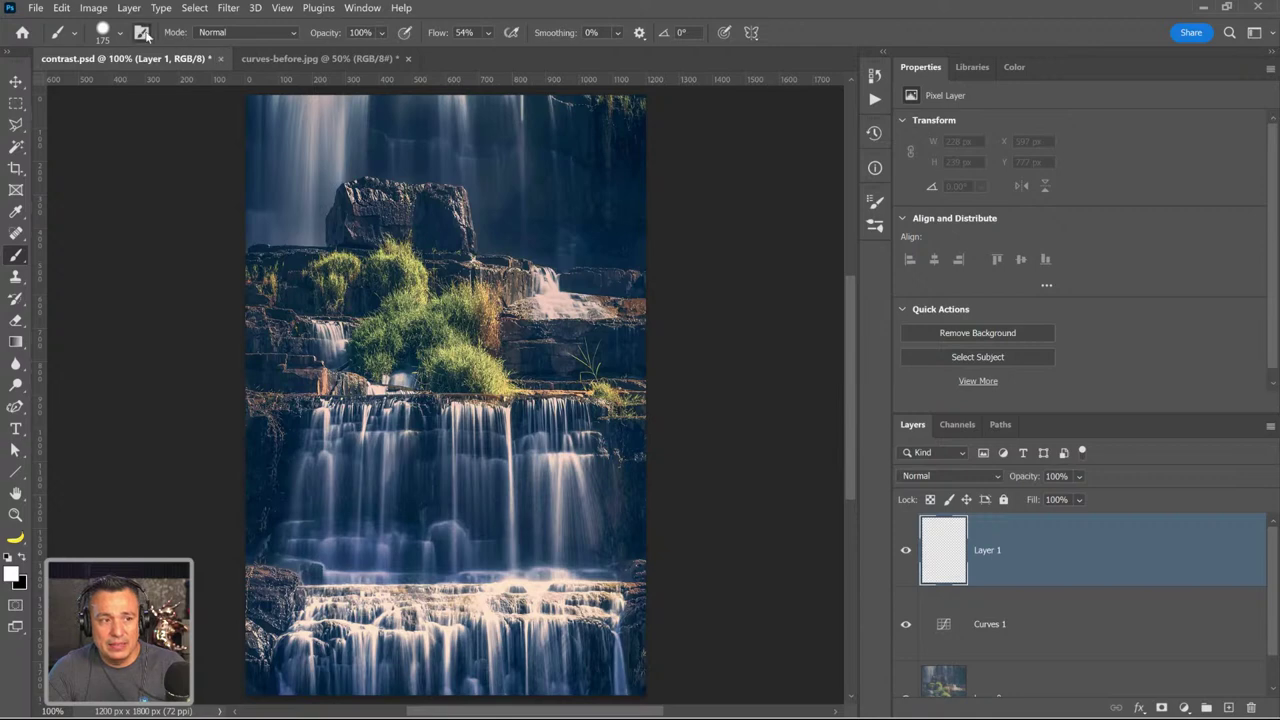
- Review the brush tip settings and paint a white round spot at the lower edge of the central grass on the new layer
{"action": "key", "text": "F5"}
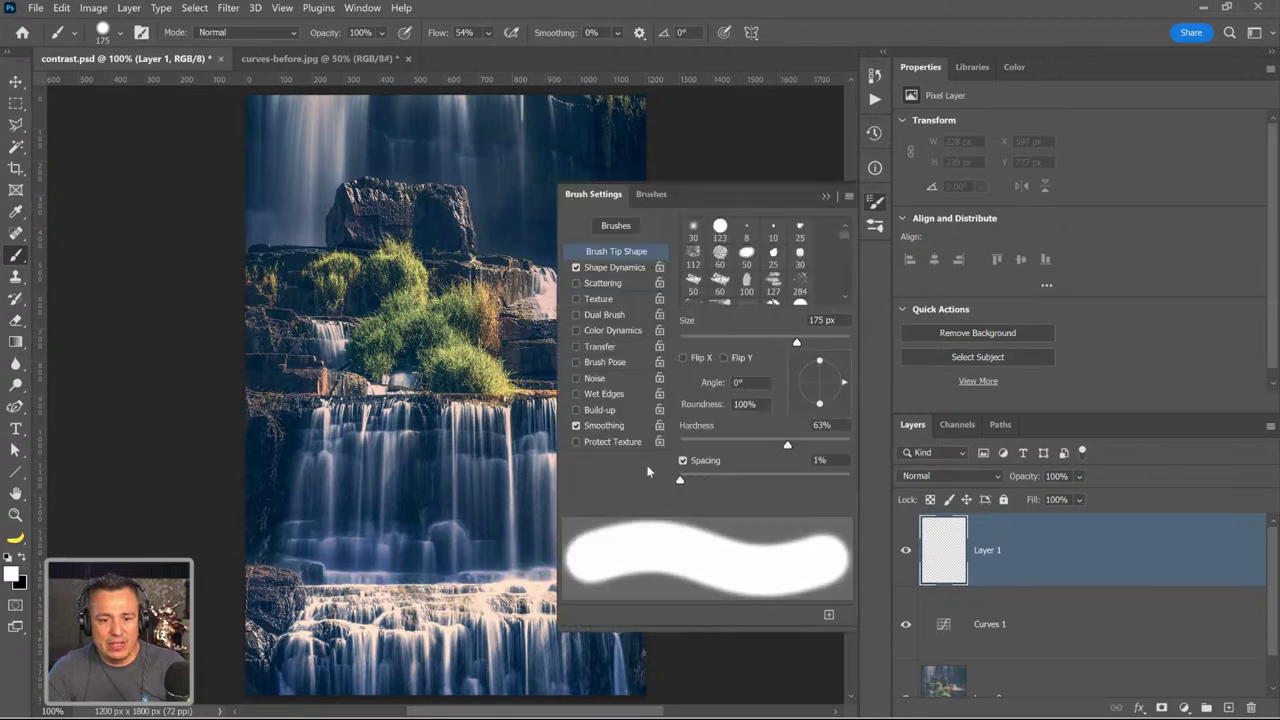
{"action": "left_click", "coordinate": [825, 196]}
{"action": "mouse_move", "coordinate": [449, 414]}
{"action": "left_mouse_down"}
{"action": "mouse_move", "coordinate": [457, 400]}
{"action": "mouse_move", "coordinate": [467, 410]}
{"action": "mouse_move", "coordinate": [457, 400]}
{"action": "left_mouse_up"}
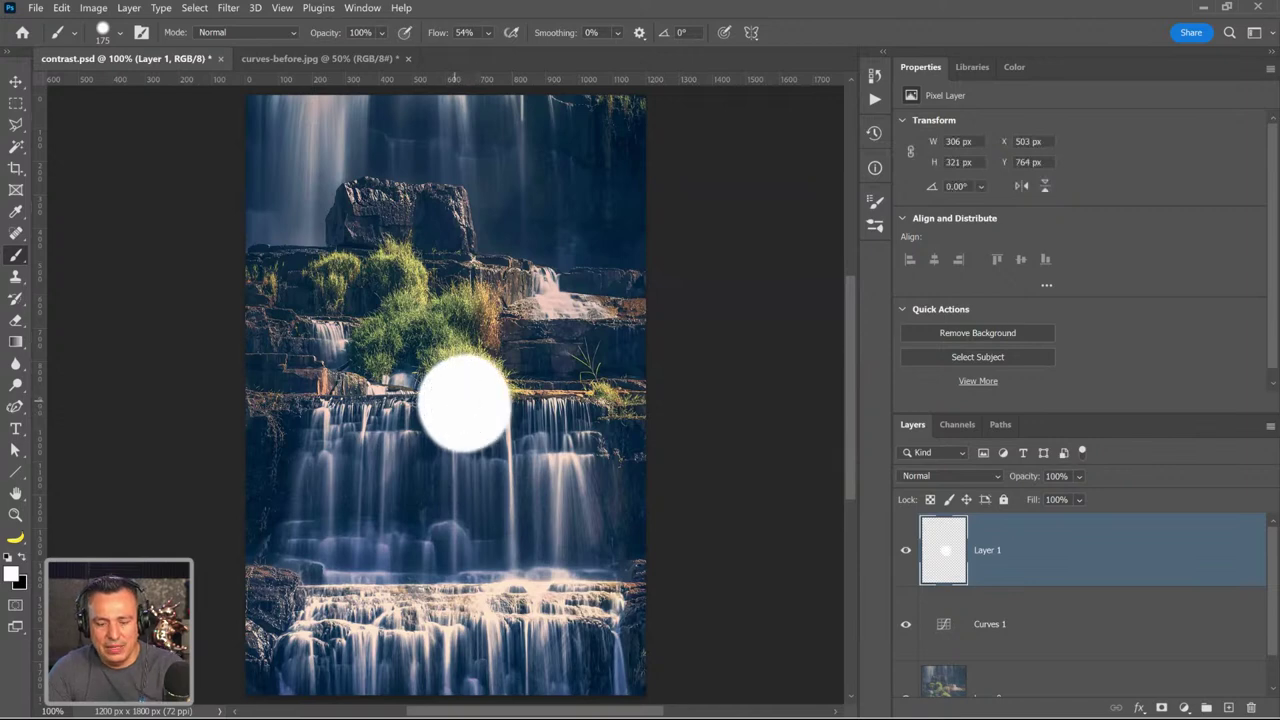
- Soften the brush, enlarge it to 600 px, paint a white glow about 983 by 978 px over the spot, and move it slightly down-right
{"action": "left_click", "coordinate": [120, 33]}
{"action": "mouse_move", "coordinate": [160, 125]}
{"action": "left_mouse_down"}
{"action": "mouse_move", "coordinate": [142, 125]}
{"action": "mouse_move", "coordinate": [186, 125]}
{"action": "left_mouse_up"}
{"action": "left_click", "coordinate": [468, 397]}
{"action": "key", "text": "bracketright"}
{"action": "key", "text": "bracketright"}
{"action": "key", "text": "bracketright"}
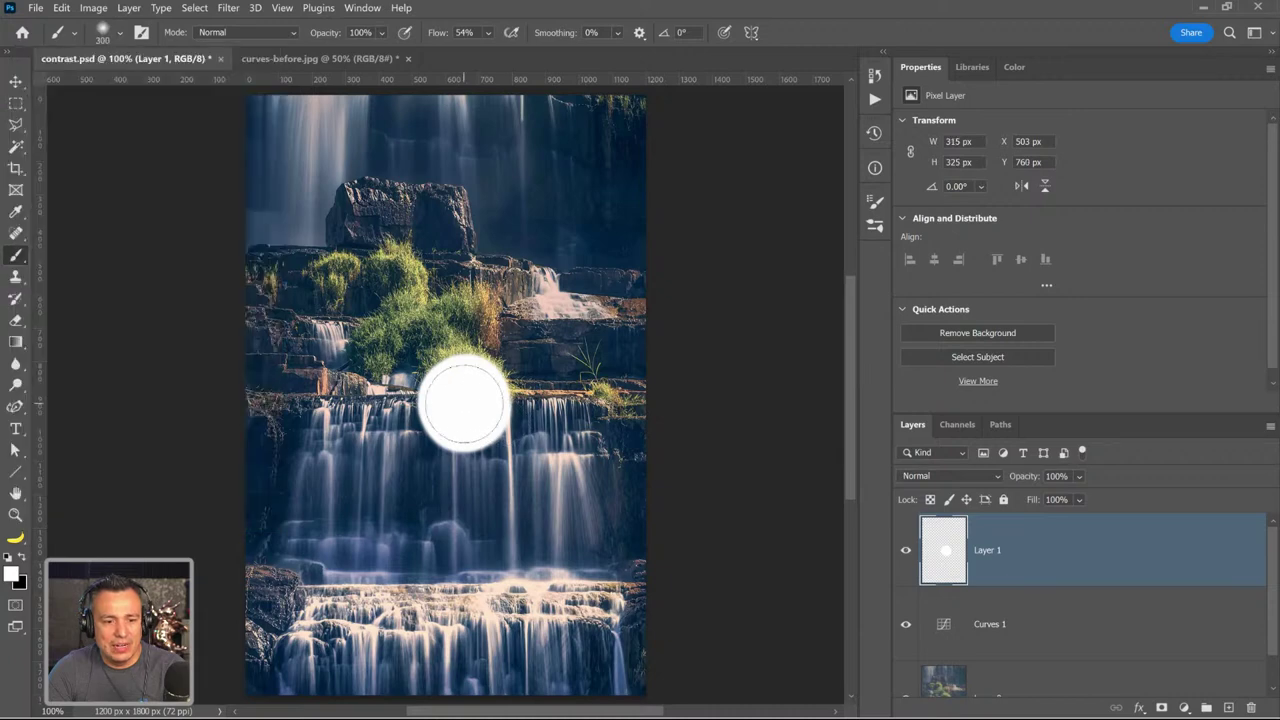
{"action": "left_click_drag", "start_coordinate": [463, 403], "coordinate": [463, 403]}
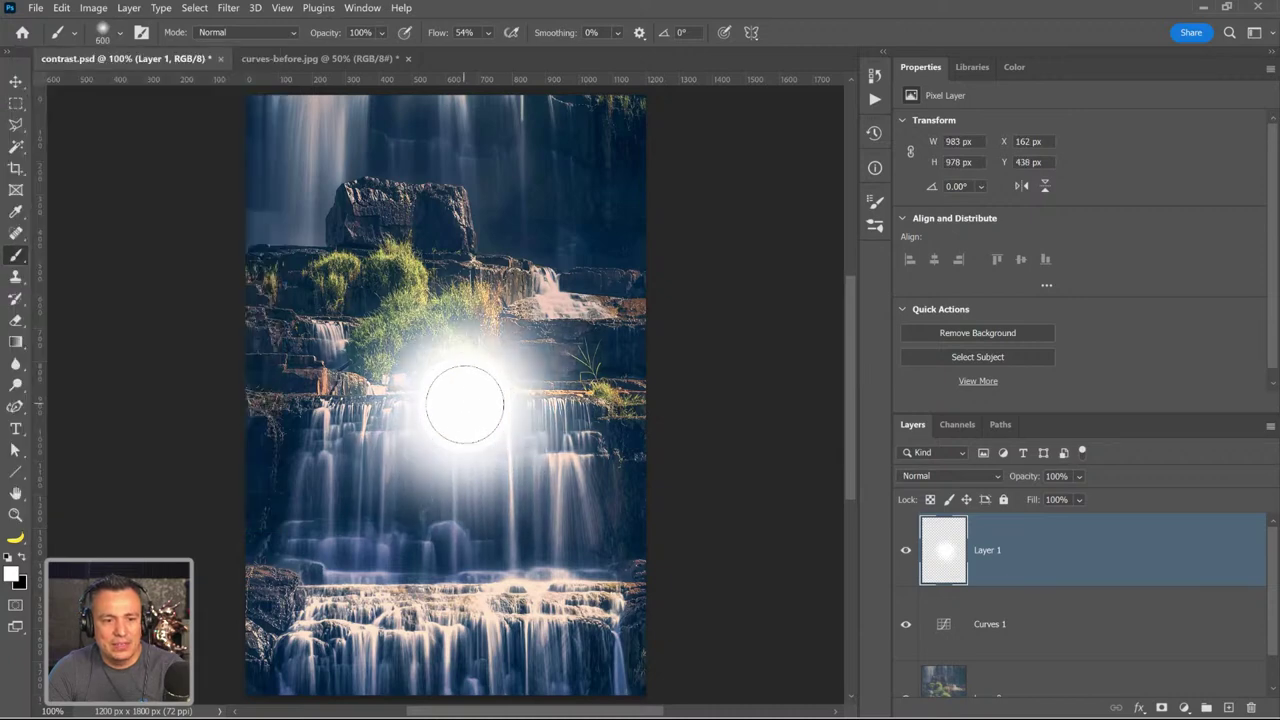
{"action": "key", "text": "v"}
{"action": "mouse_move", "coordinate": [468, 458]}
{"action": "left_mouse_down"}
{"action": "mouse_move", "coordinate": [460, 486]}
{"action": "mouse_move", "coordinate": [474, 378]}
{"action": "mouse_move", "coordinate": [505, 455]}
{"action": "mouse_move", "coordinate": [492, 436]}
{"action": "left_mouse_up"}
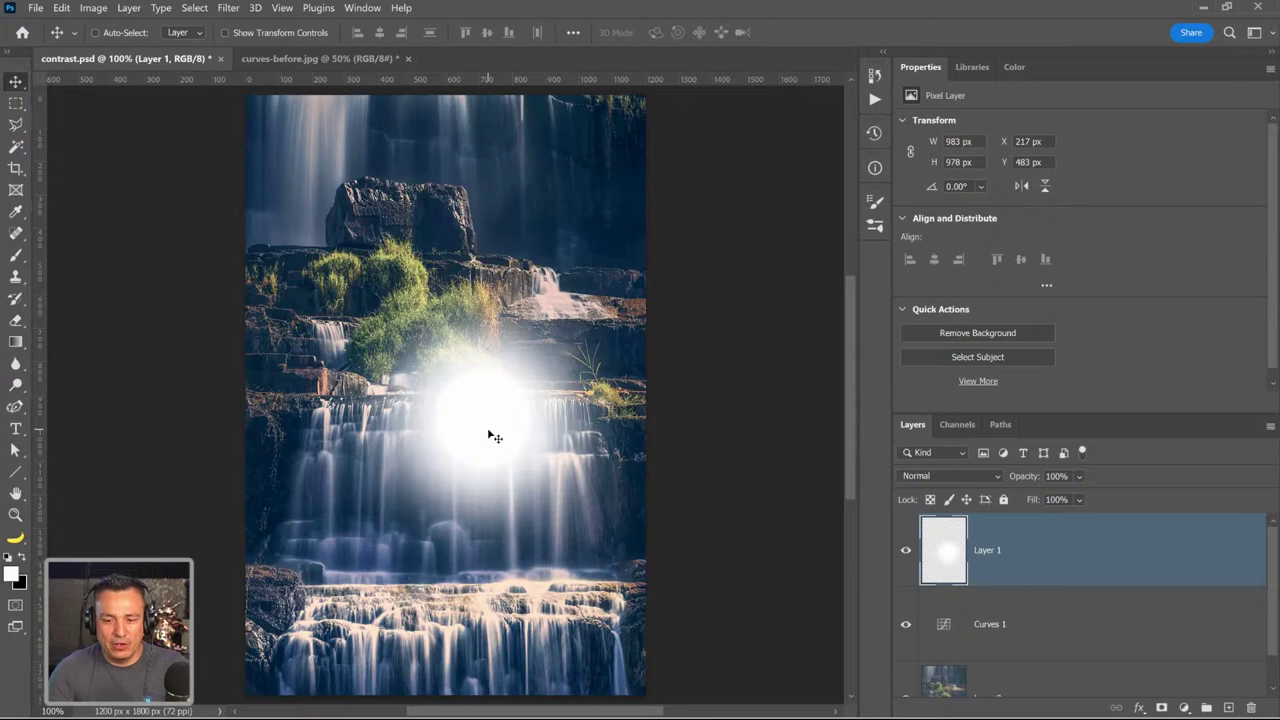
- Set Layer 1 to Linear Dodge (Add) in Blending Options and compare reduced Opacity with reduced Fill Opacity, returning both to 100%
{"action": "double_click", "coordinate": [1141, 565]}
{"action": "left_click", "coordinate": [963, 179]}
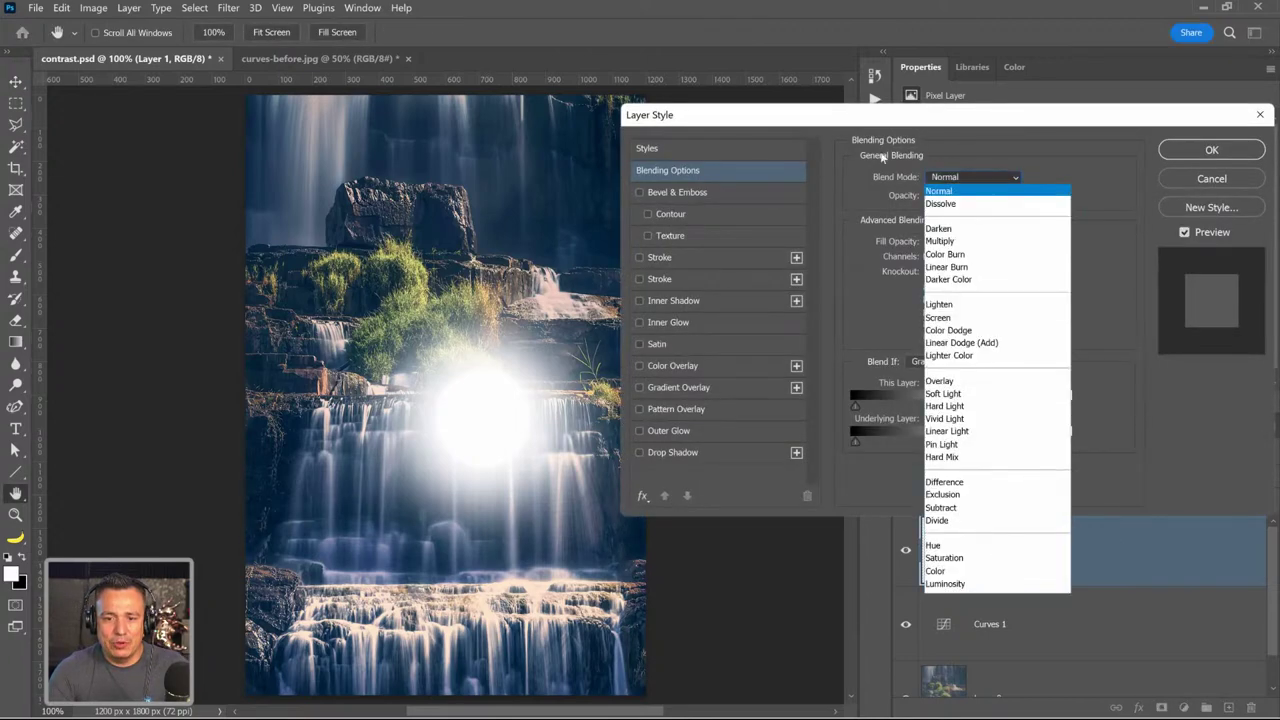
{"action": "left_click", "coordinate": [962, 343]}
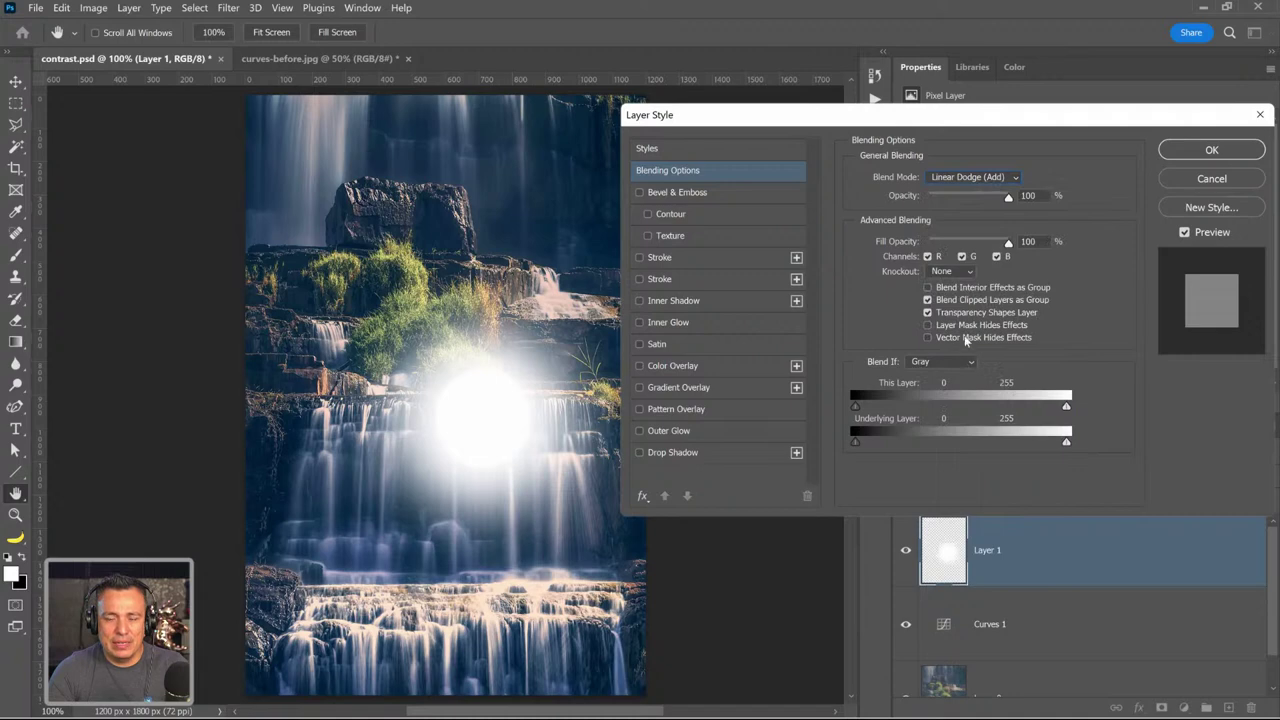
{"action": "left_click", "coordinate": [961, 199]}
{"action": "left_click_drag", "start_coordinate": [961, 199], "coordinate": [1012, 198]}
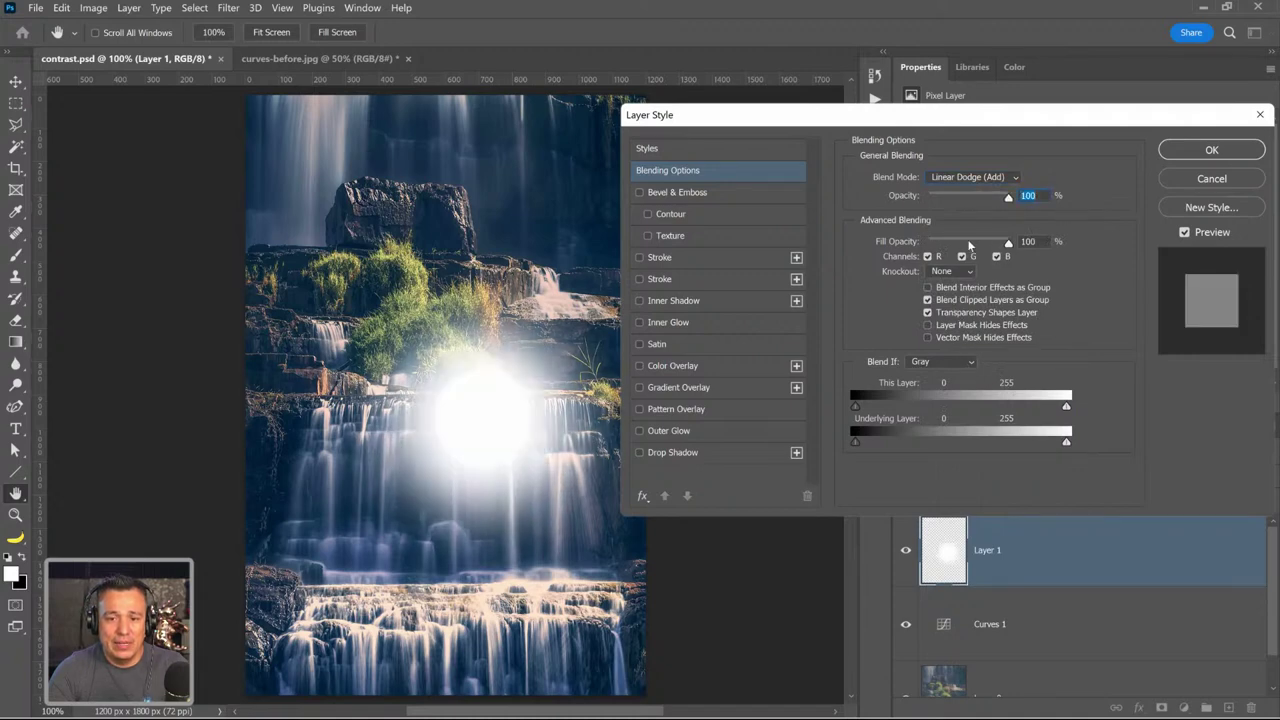
{"action": "left_click", "coordinate": [967, 242]}
{"action": "left_click_drag", "start_coordinate": [967, 242], "coordinate": [1014, 243]}
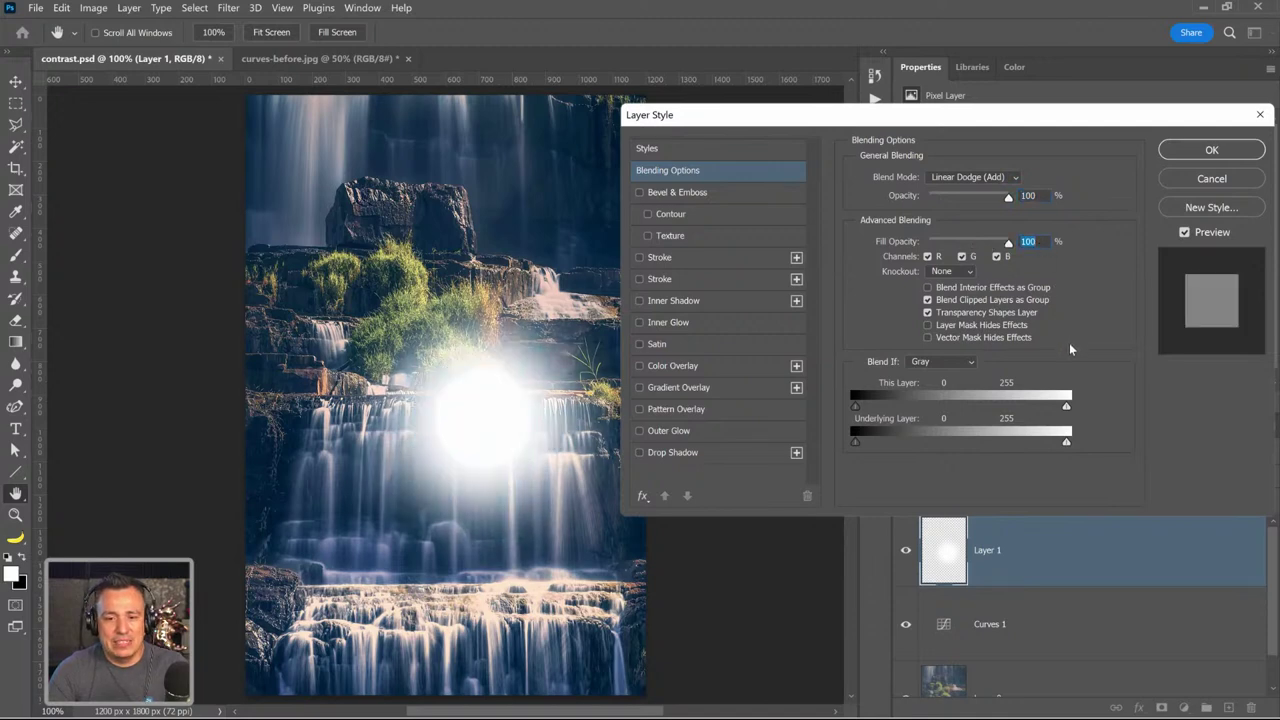
- Disable Transparency Shapes Layer for Layer 1, test Opacity and return it to 100%, and apply the style with Fill Opacity at 59%
{"action": "left_click", "coordinate": [928, 313]}
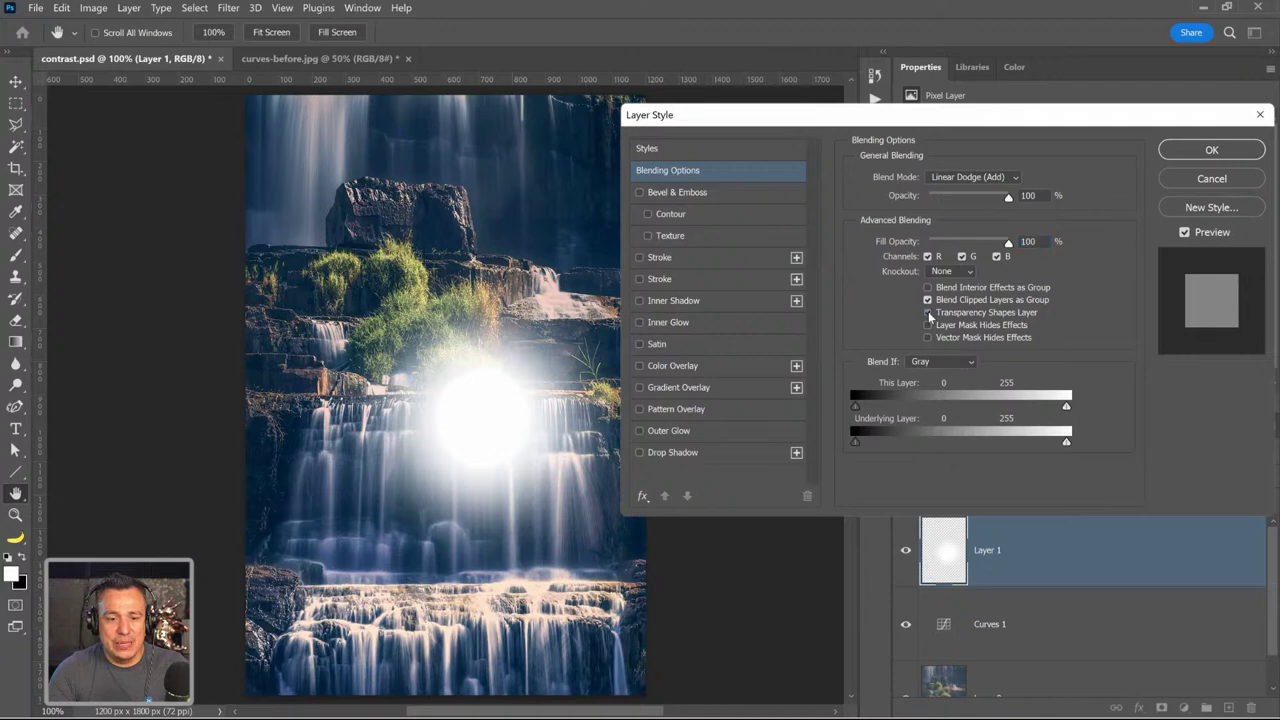
{"action": "left_click", "coordinate": [928, 313]}
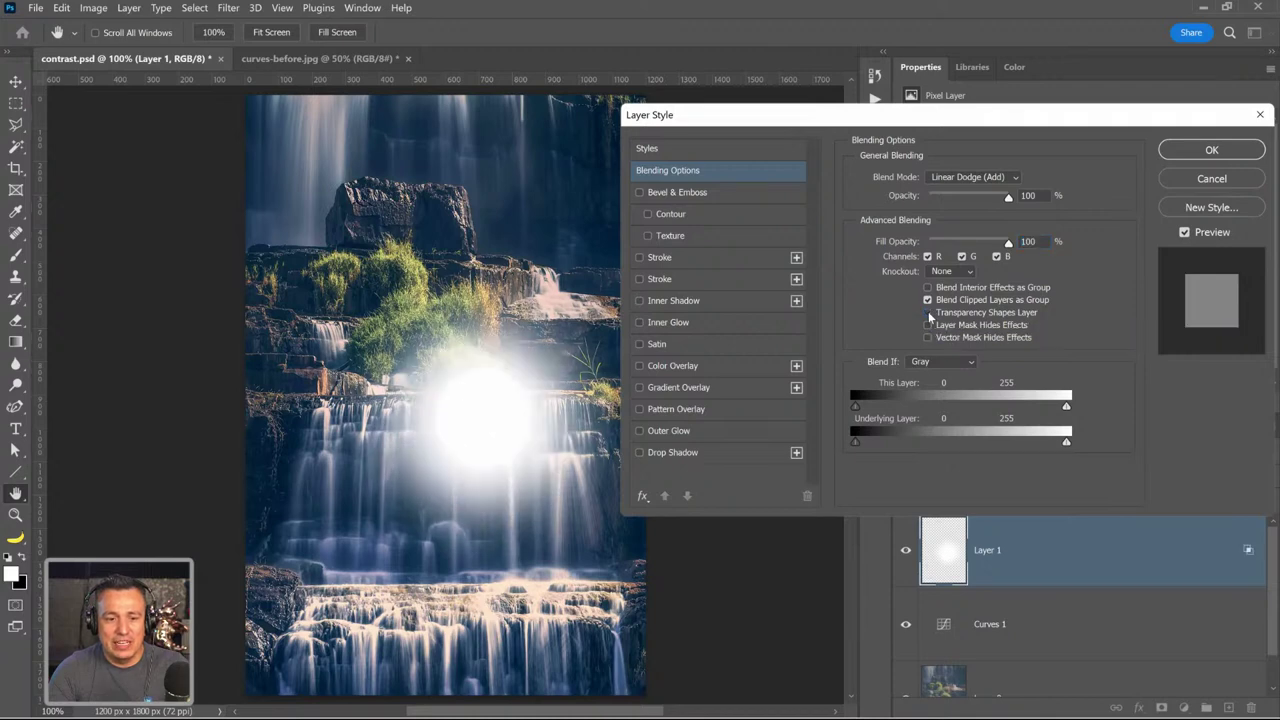
{"action": "left_click", "coordinate": [928, 313]}
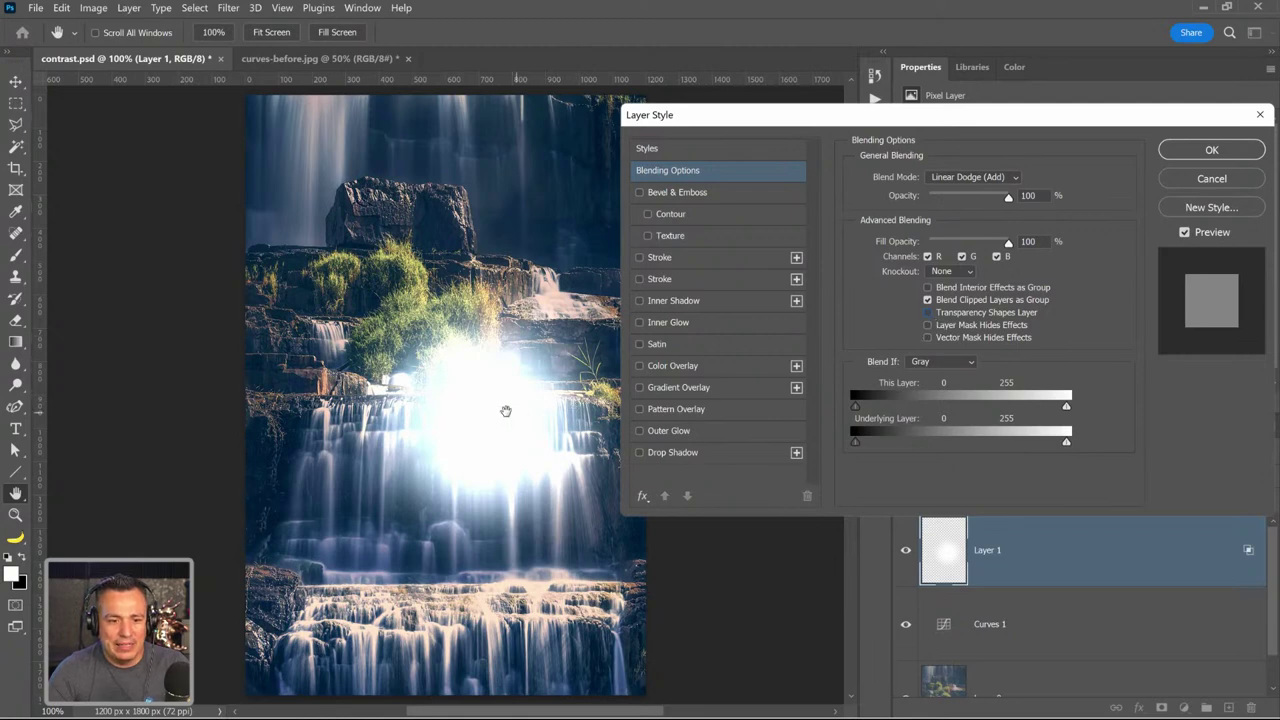
{"action": "mouse_move", "coordinate": [983, 201]}
{"action": "left_mouse_down"}
{"action": "mouse_move", "coordinate": [967, 200]}
{"action": "mouse_move", "coordinate": [1008, 198]}
{"action": "left_mouse_up"}
{"action": "left_click_drag", "start_coordinate": [1007, 243], "coordinate": [976, 246]}
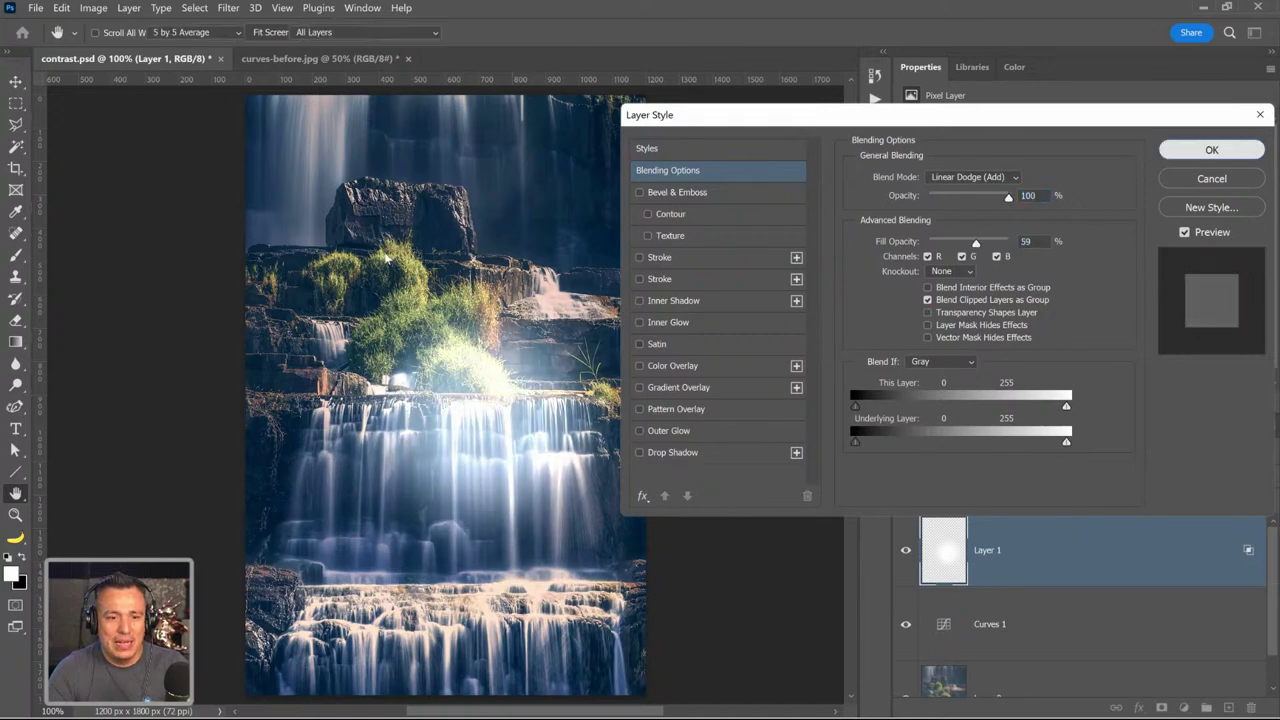
{"action": "left_click", "coordinate": [1200, 150]}
- Move the glow down over the falls, scale it to about 318 px wide, and reposition it over the right side of the central falls
{"action": "left_click_drag", "start_coordinate": [520, 481], "coordinate": [433, 547]}
{"action": "left_click_drag", "start_coordinate": [508, 538], "coordinate": [507, 548]}
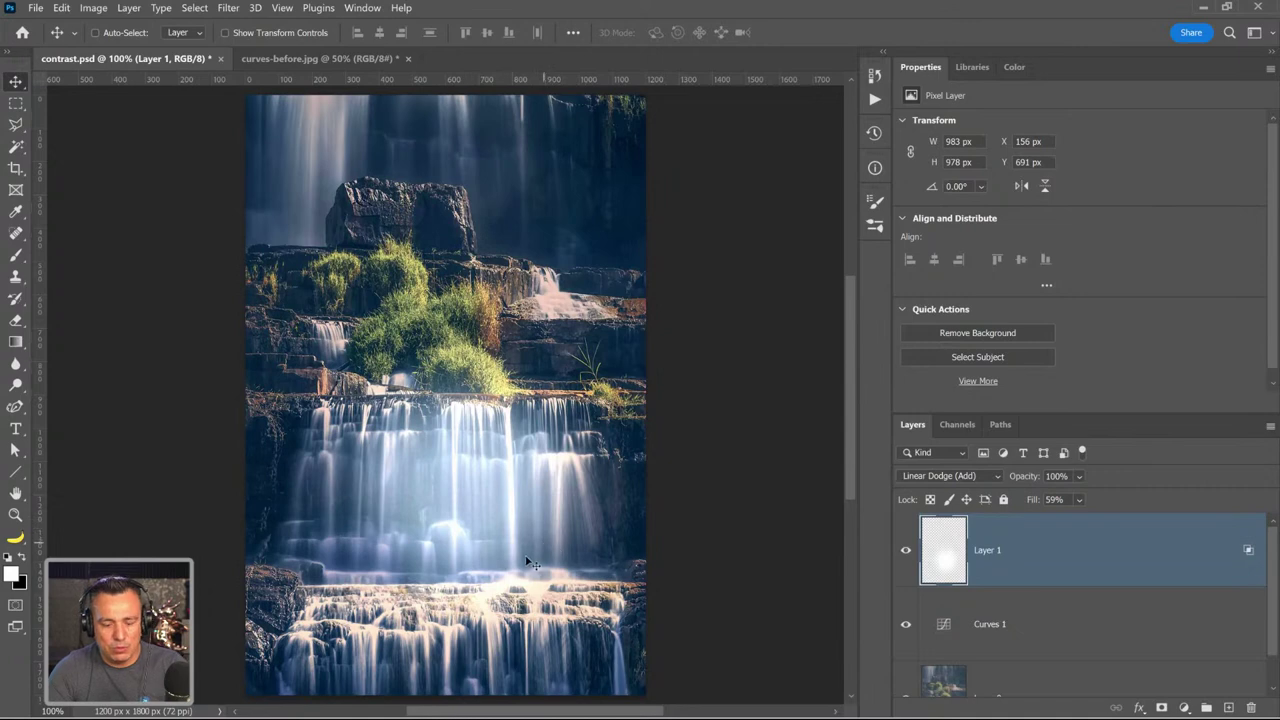
{"action": "key", "text": "ctrl+t"}
{"action": "left_click_drag", "start_coordinate": [624, 325], "coordinate": [515, 435]}
{"action": "key", "text": "Return"}
{"action": "left_click_drag", "start_coordinate": [478, 519], "coordinate": [558, 486]}
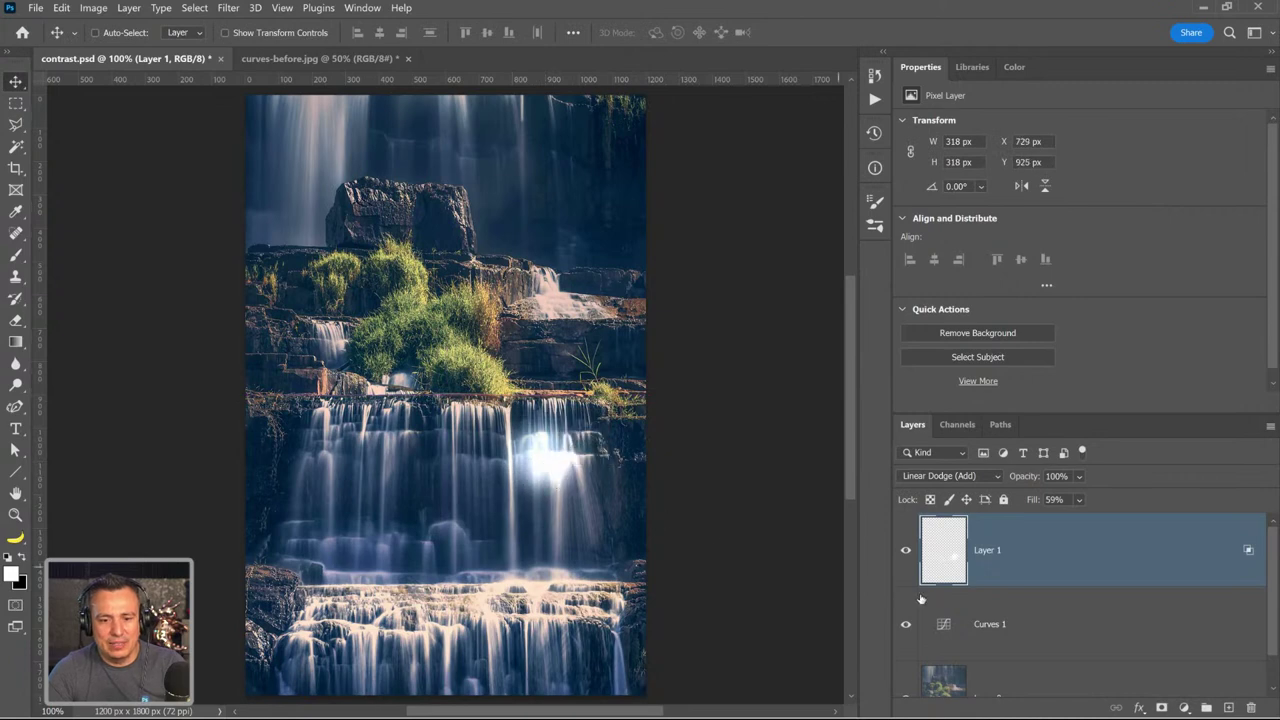
- Try the Screen blend mode on Layer 1 with Opacity at 69% and Fill at 100%
{"action": "left_click", "coordinate": [950, 476]}
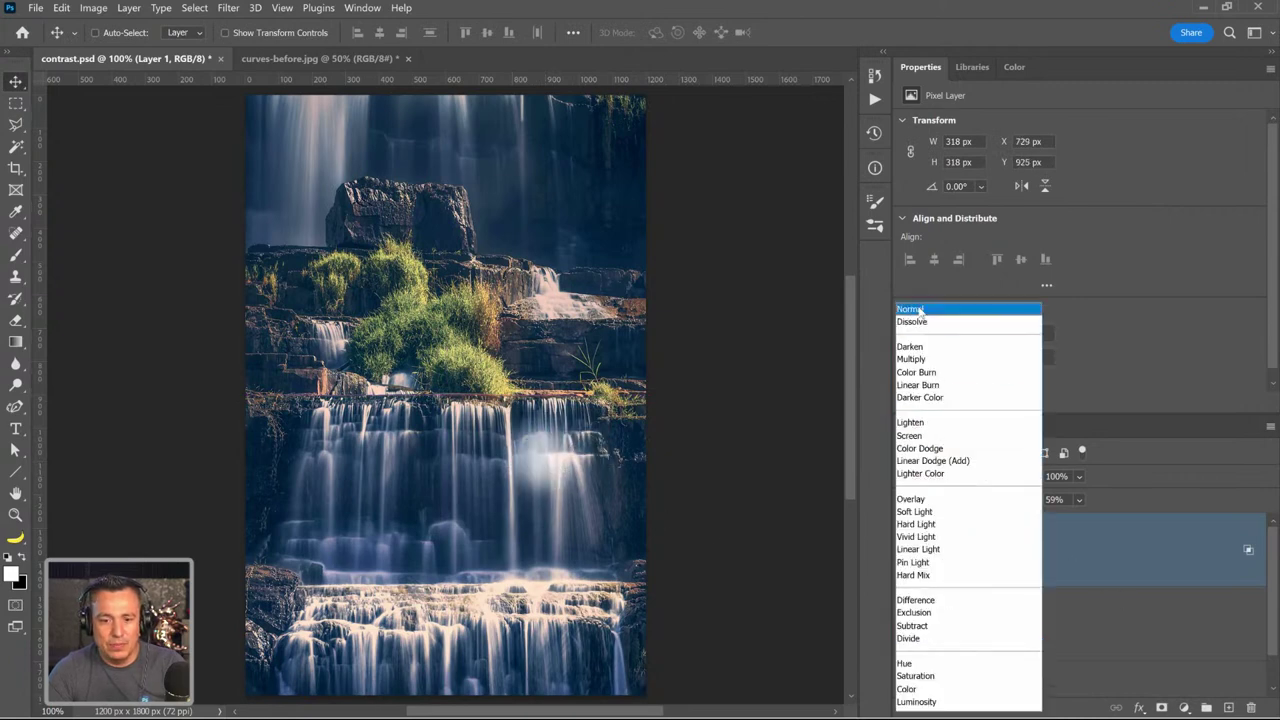
{"action": "left_click", "coordinate": [965, 375]}
{"action": "left_click", "coordinate": [985, 476]}
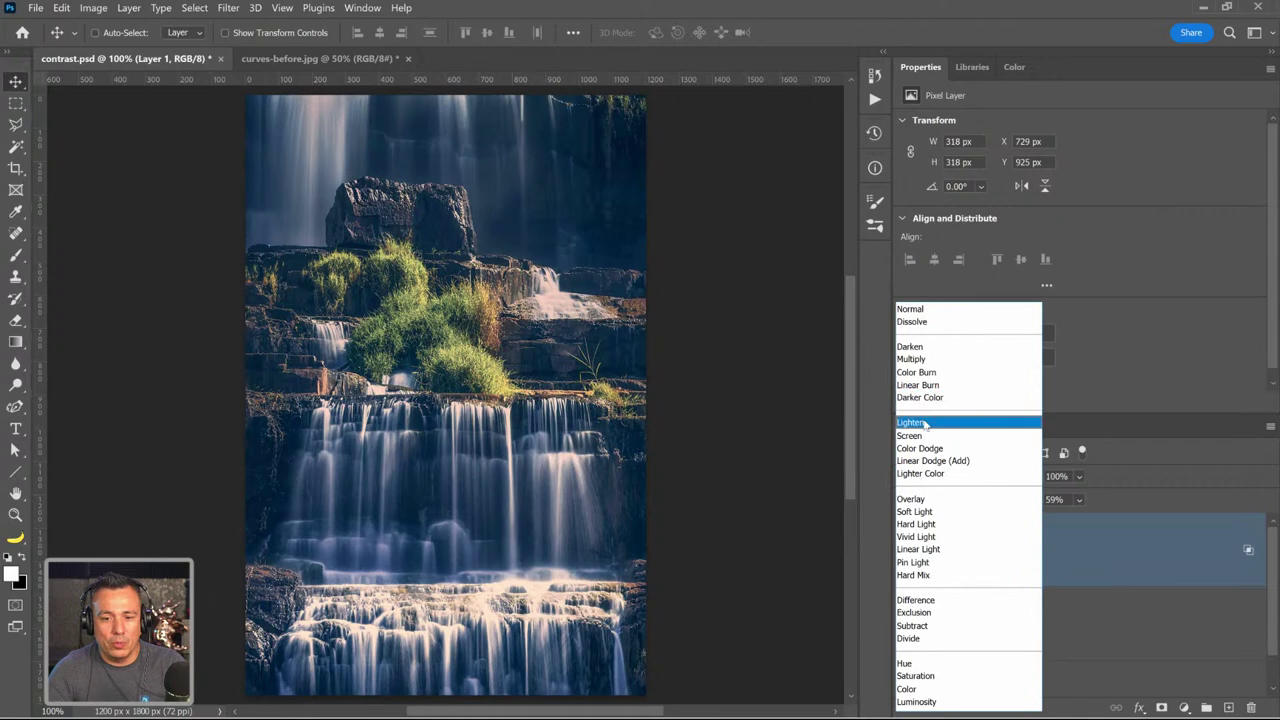
{"action": "left_click", "coordinate": [985, 436]}
{"action": "left_click_drag", "start_coordinate": [1033, 500], "coordinate": [1022, 484]}
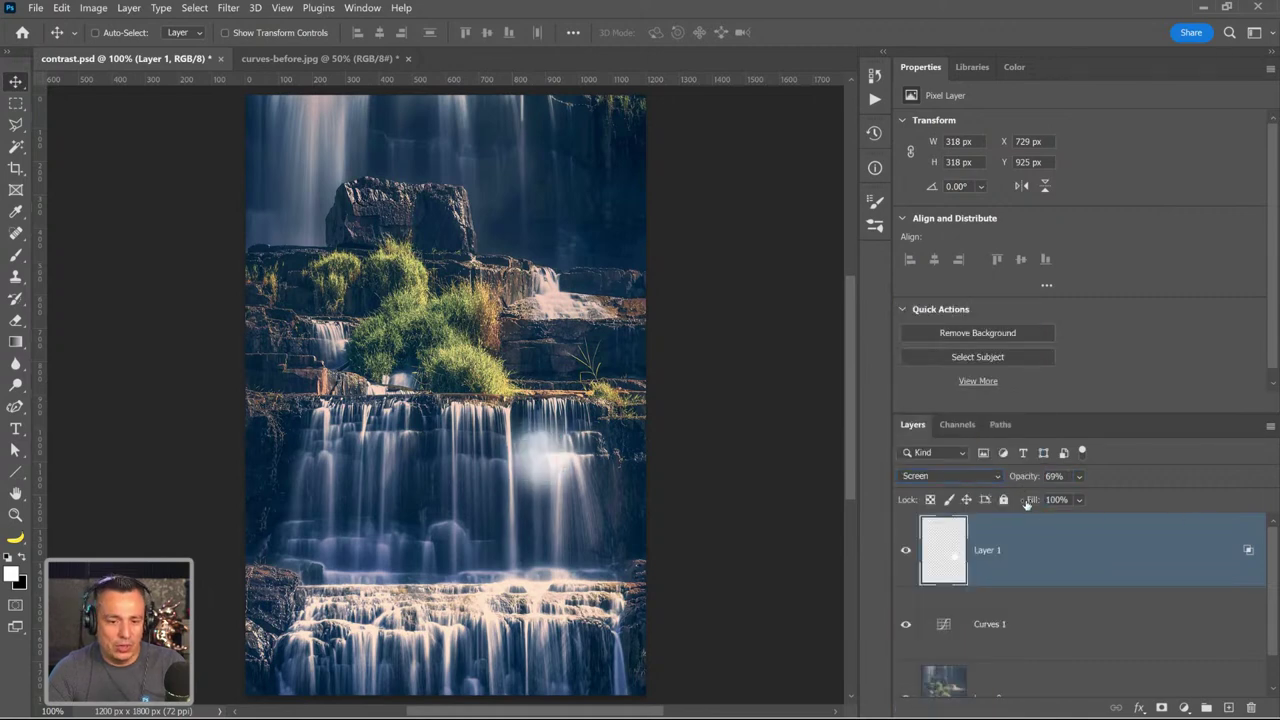
- Switch Layer 1 back to Linear Dodge (Add) with Opacity at 100% and Fill at 83%
{"action": "left_click", "coordinate": [972, 474]}
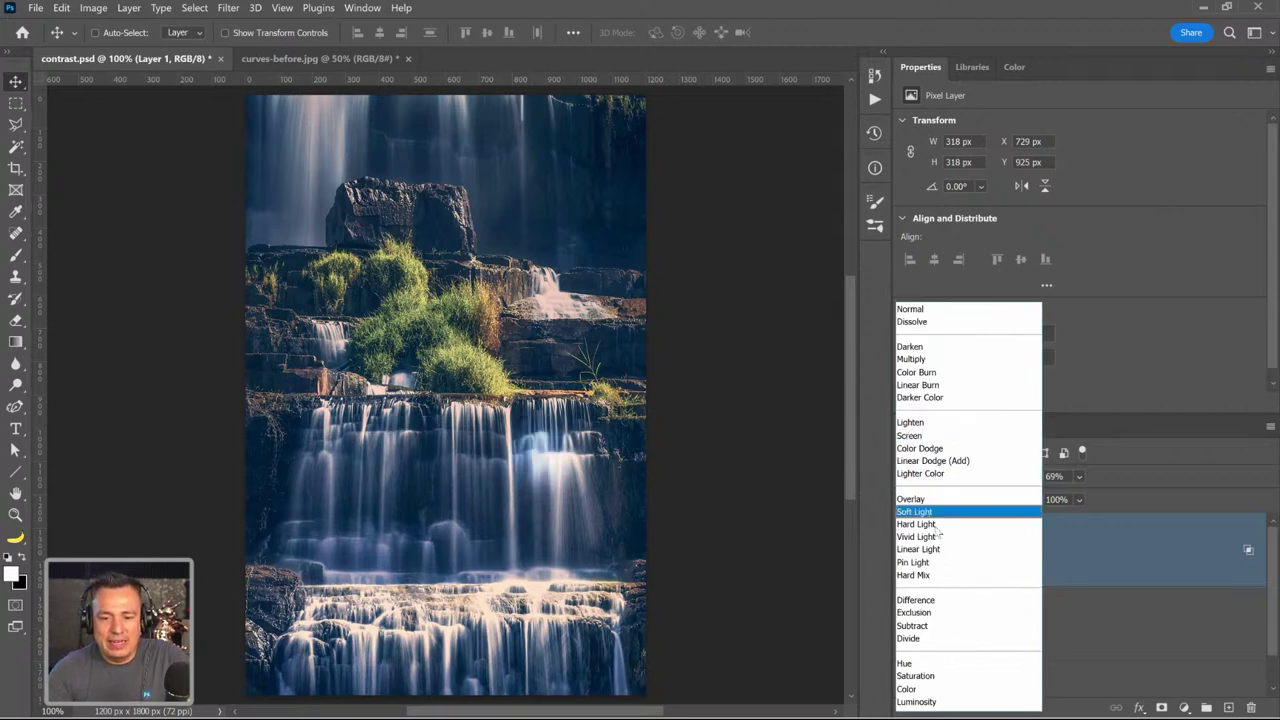
{"action": "left_click", "coordinate": [952, 462]}
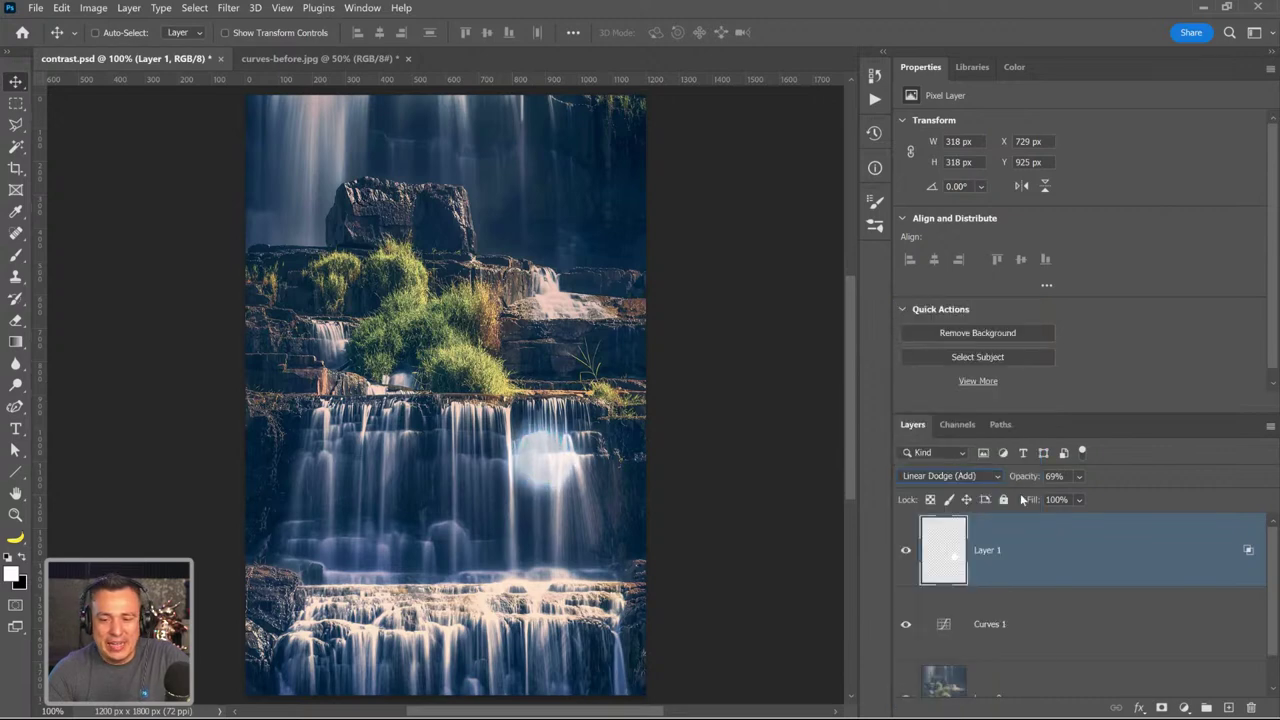
{"action": "key", "text": "0"}
{"action": "left_click_drag", "start_coordinate": [1036, 500], "coordinate": [1014, 500]}
- Compare the glow with Transparency Shapes Layer on and off in Layer 1's Blending Options, and discard the changes
{"action": "double_click", "coordinate": [1238, 552]}
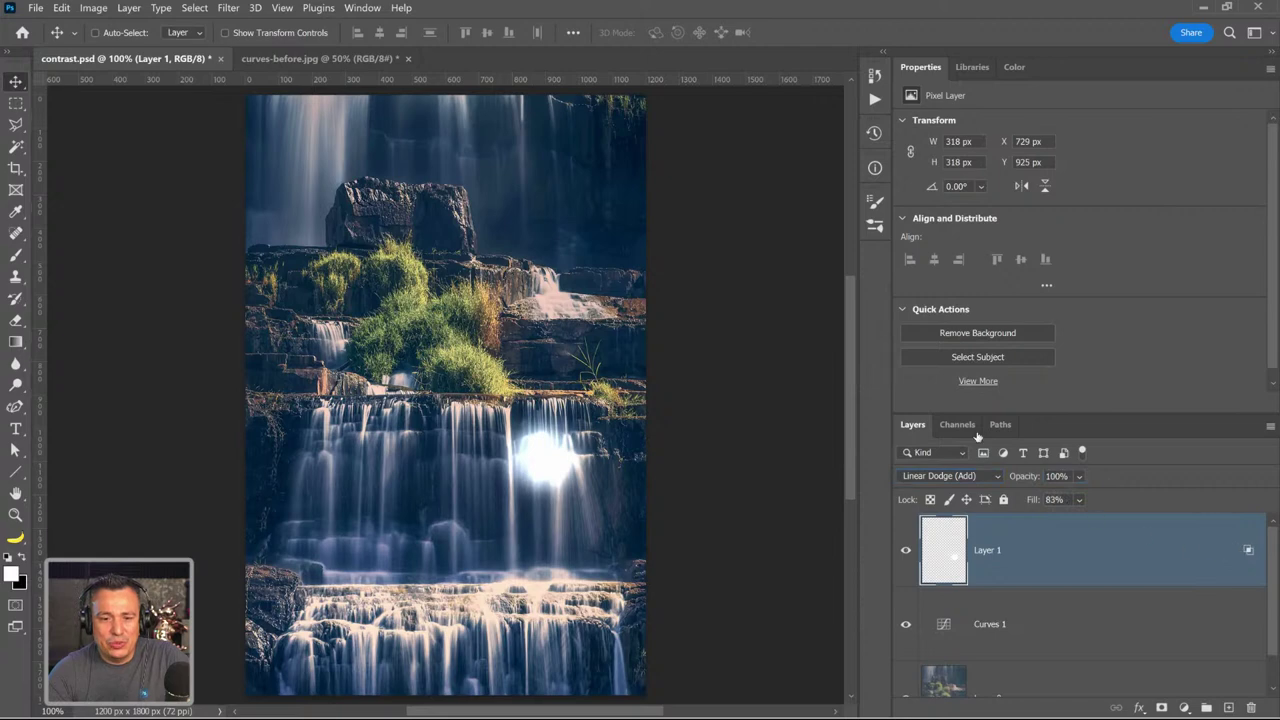
{"action": "left_click", "coordinate": [927, 314]}
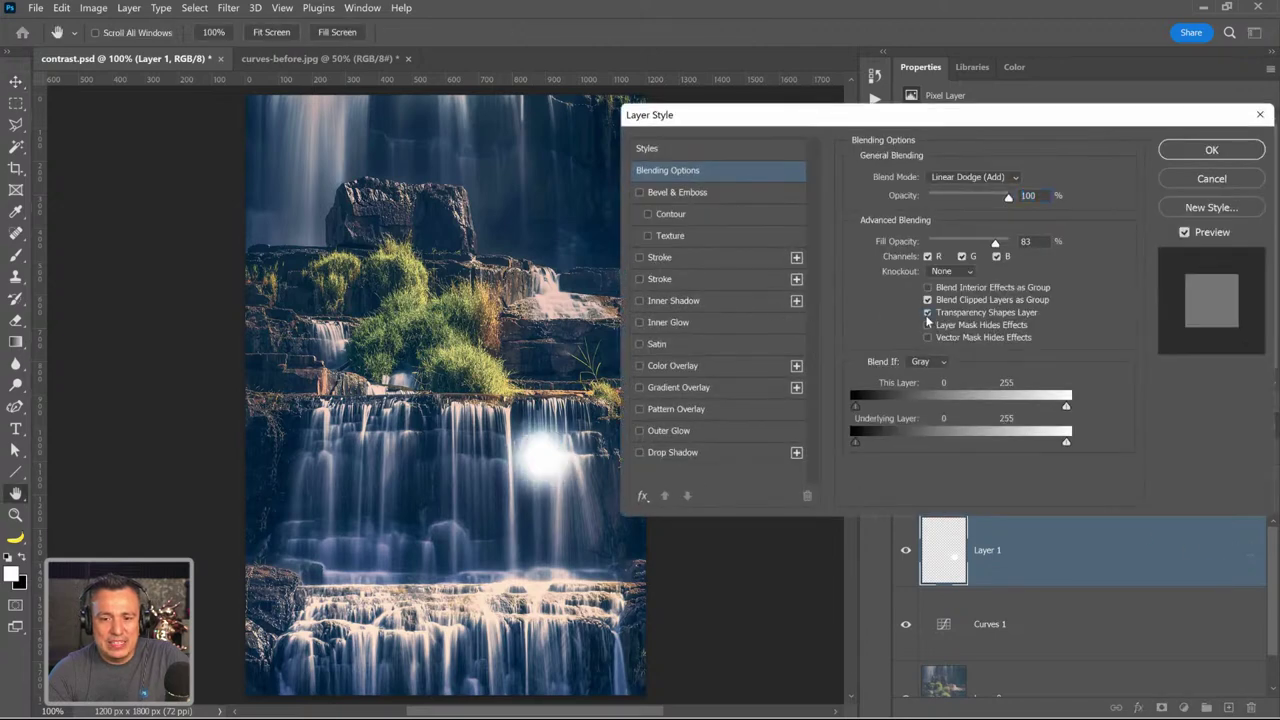
{"action": "left_click", "coordinate": [927, 314]}
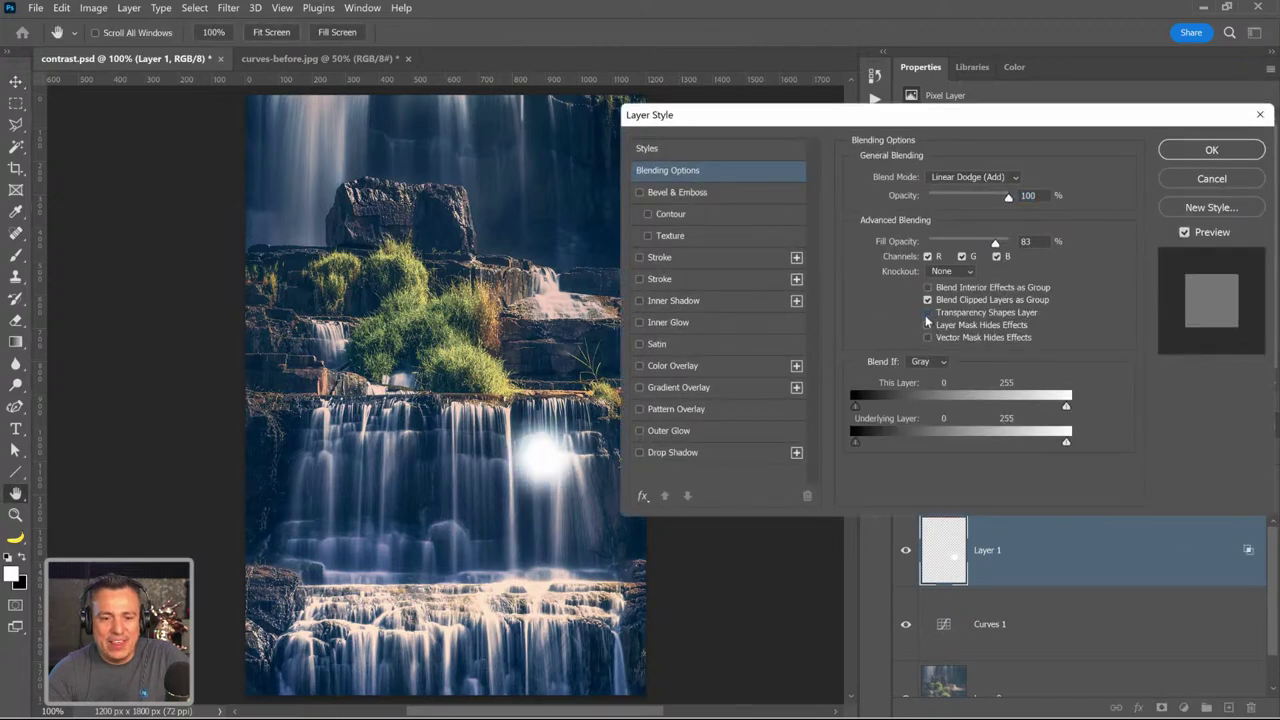
{"action": "left_click", "coordinate": [927, 314]}
{"action": "left_click", "coordinate": [927, 314]}
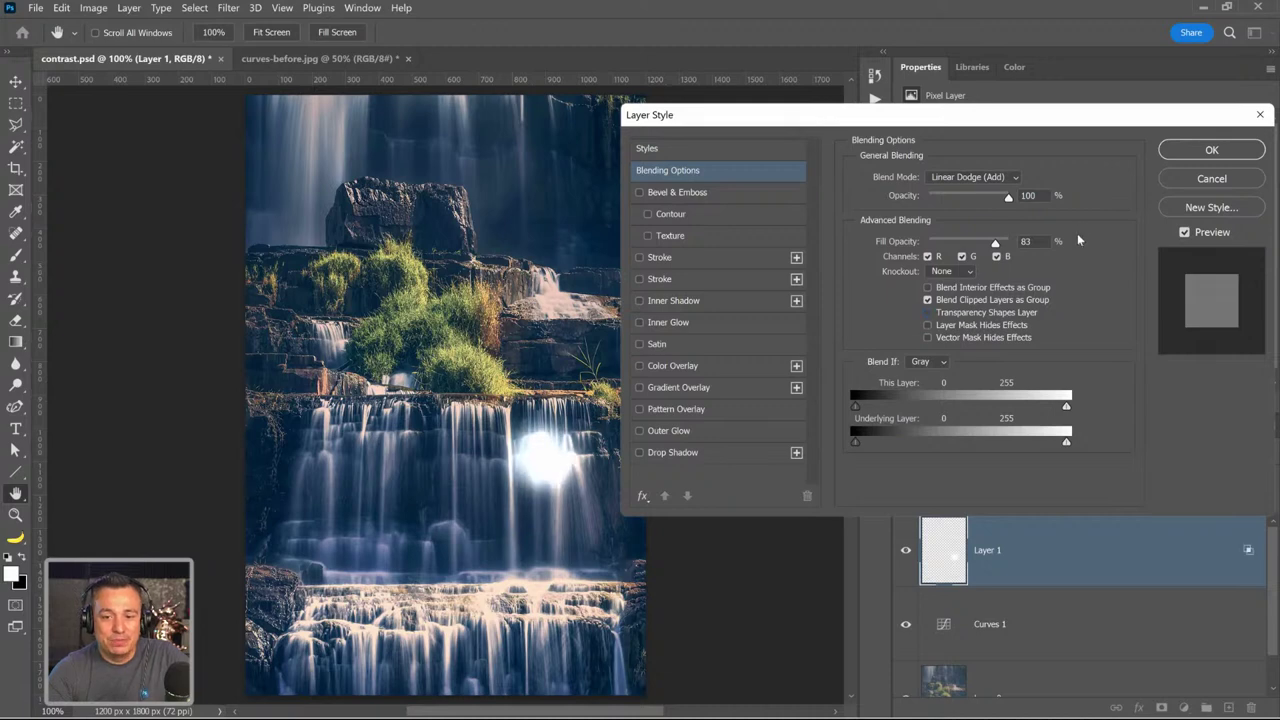
{"action": "left_click", "coordinate": [1211, 178]}
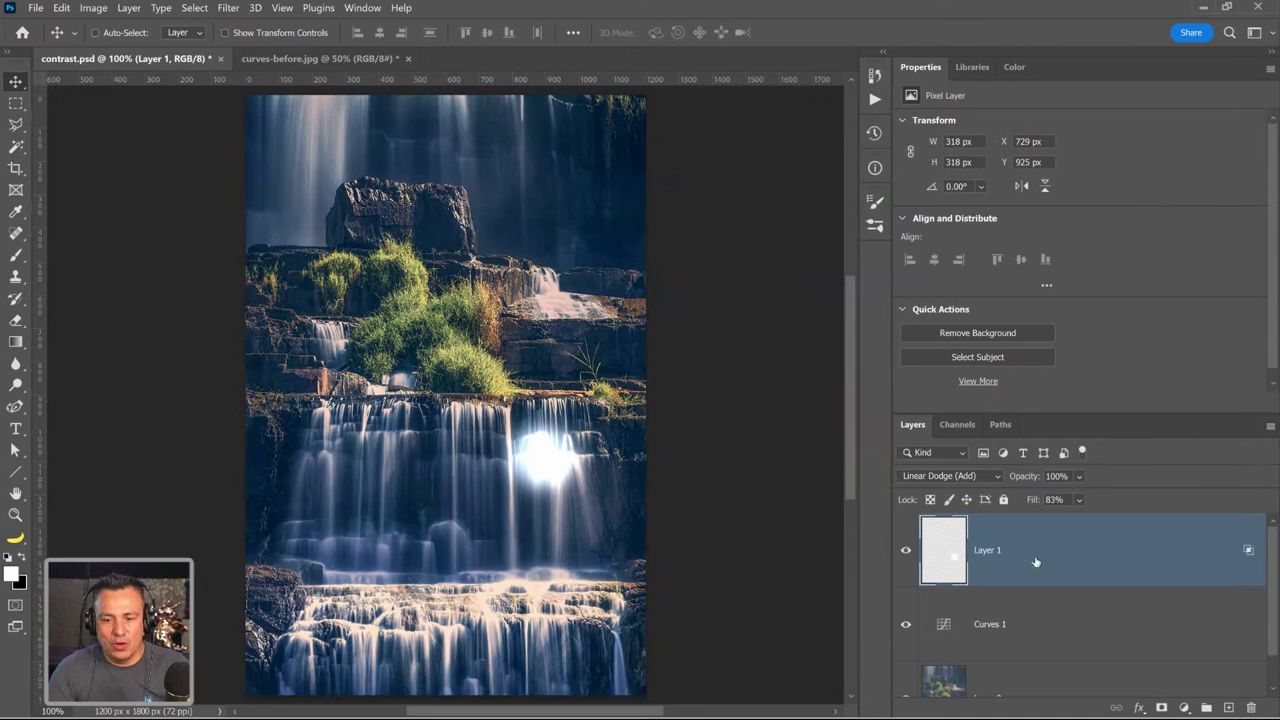
- Delete Layer 1 and close contrast.psd without saving the changes
{"action": "left_click_drag", "start_coordinate": [1037, 571], "coordinate": [1251, 708]}
{"action": "left_click", "coordinate": [227, 58]}
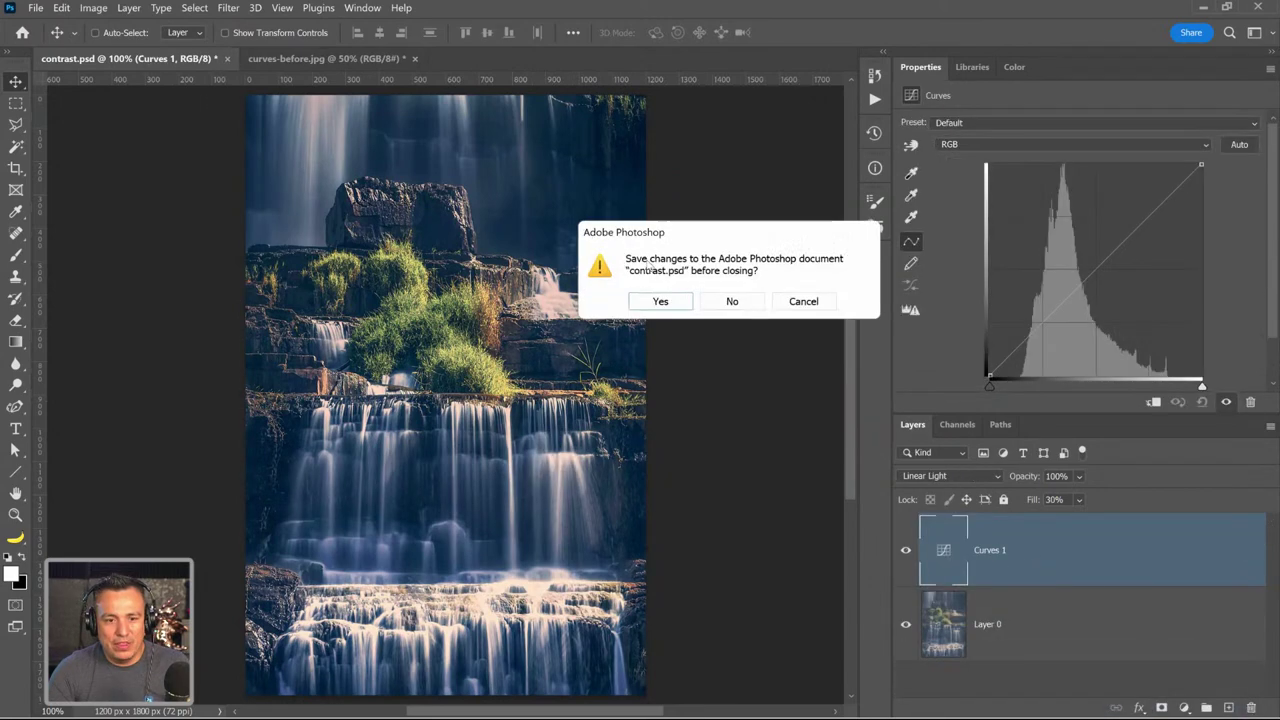
{"action": "left_click", "coordinate": [735, 300]}
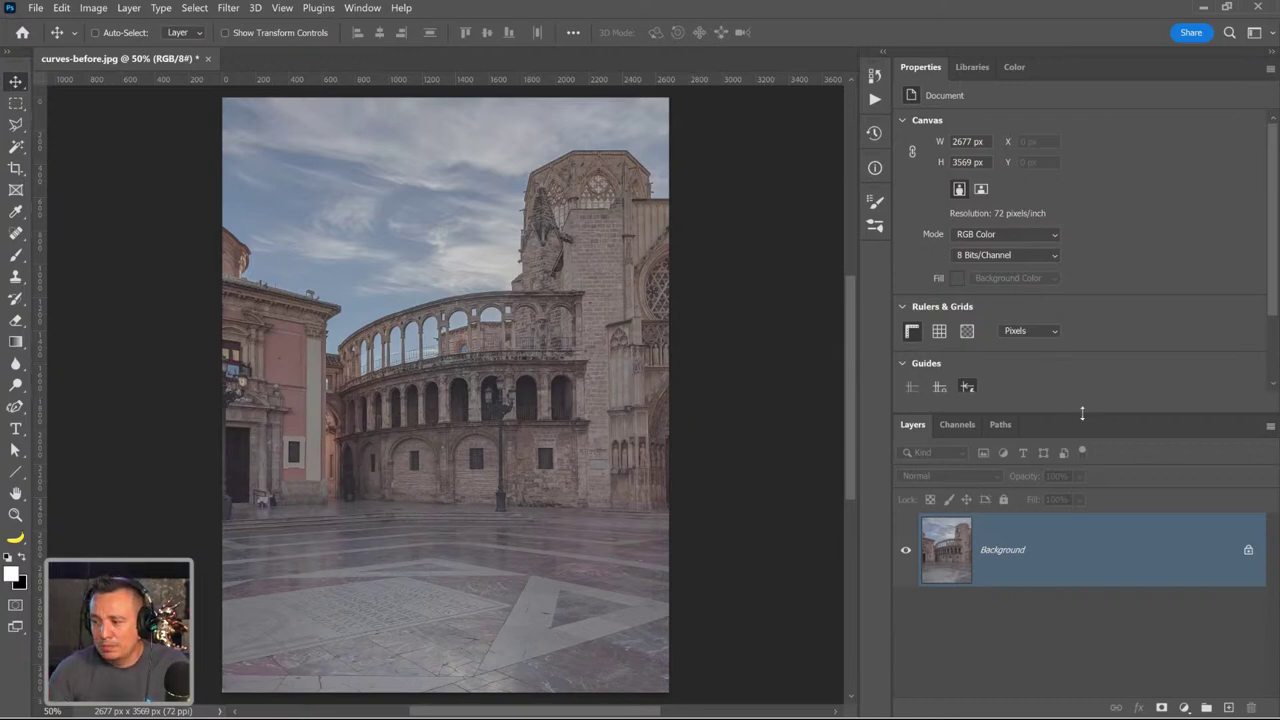
- Add a Levels adjustment layer above the Background of curves-before.jpg and delete its layer mask
{"action": "left_click", "coordinate": [1184, 707]}
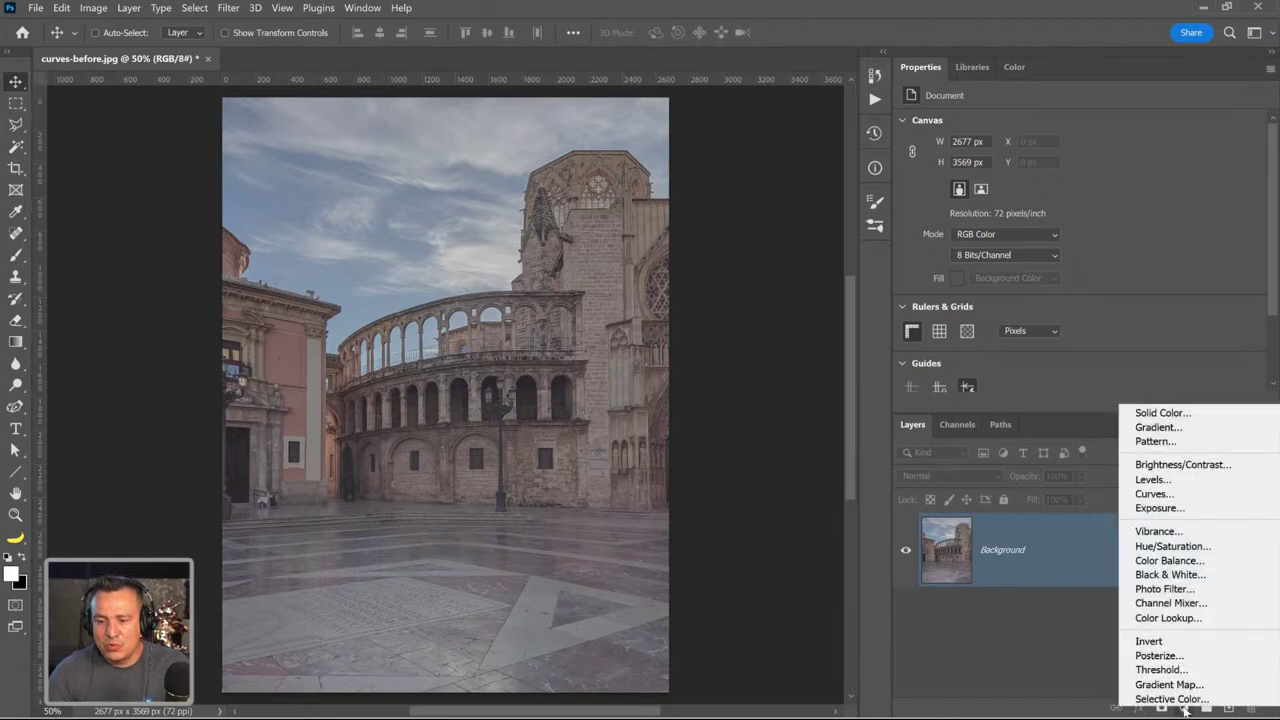
{"action": "left_click", "coordinate": [1166, 480]}
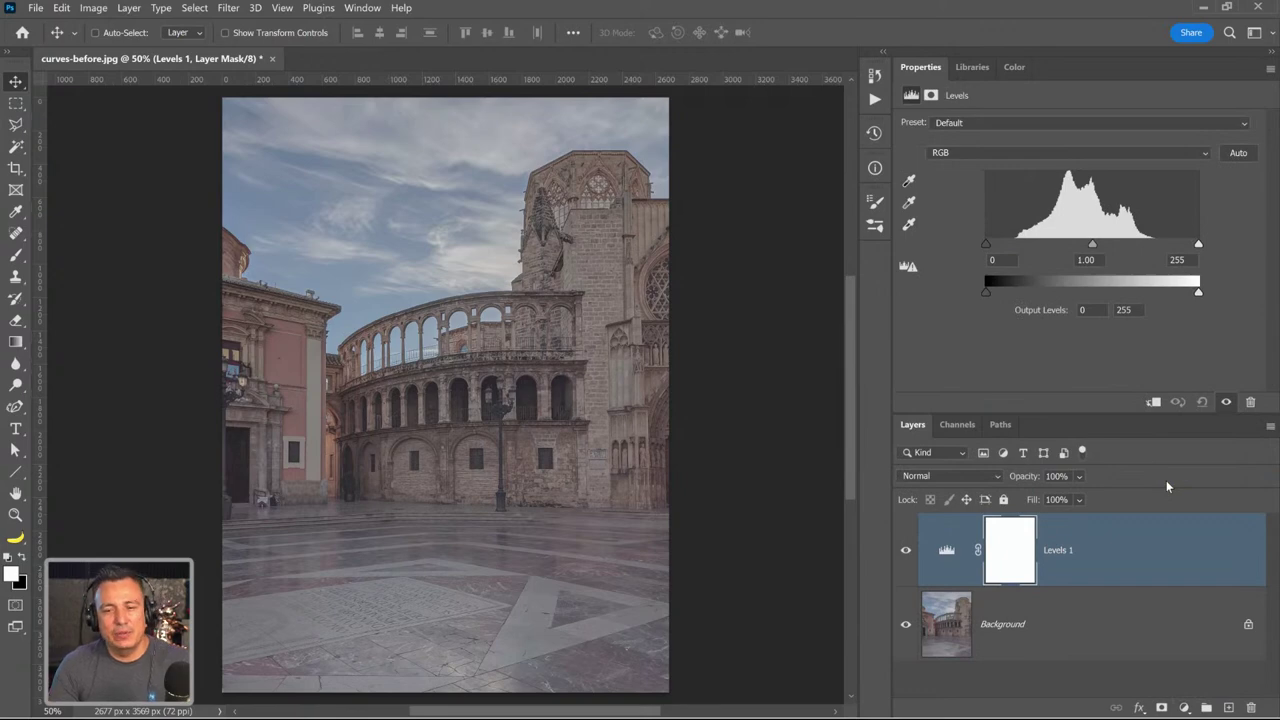
{"action": "right_click", "coordinate": [1030, 552]}
{"action": "left_click", "coordinate": [1064, 581]}
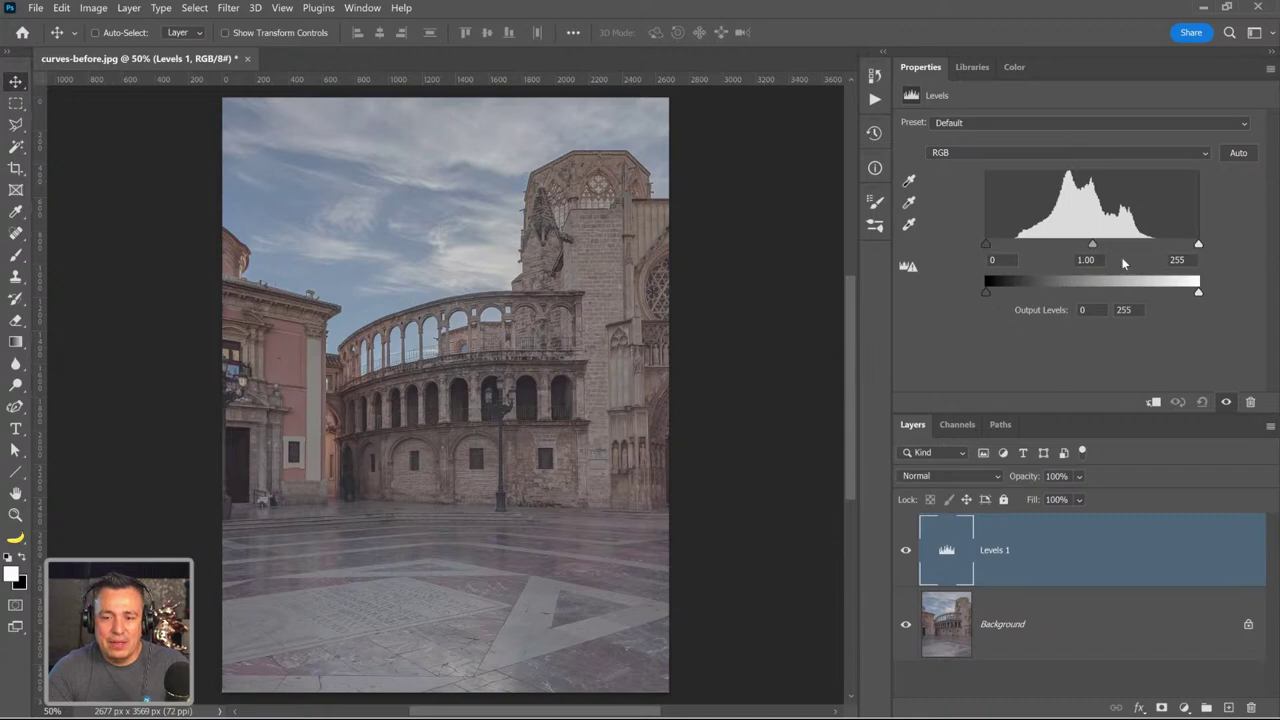
- Try Levels with the black input at 109 and the black output at 70, and return both to 0
{"action": "left_click_drag", "start_coordinate": [985, 248], "coordinate": [1078, 258]}
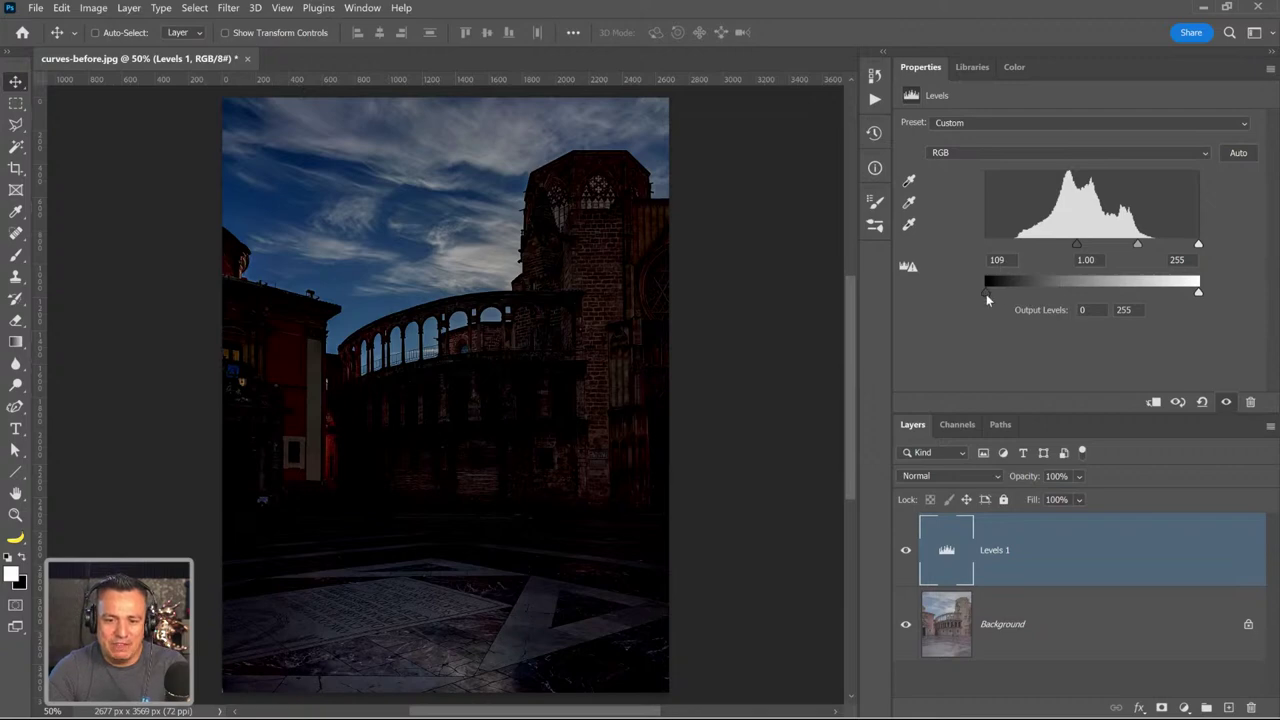
{"action": "left_click_drag", "start_coordinate": [987, 298], "coordinate": [1046, 302]}
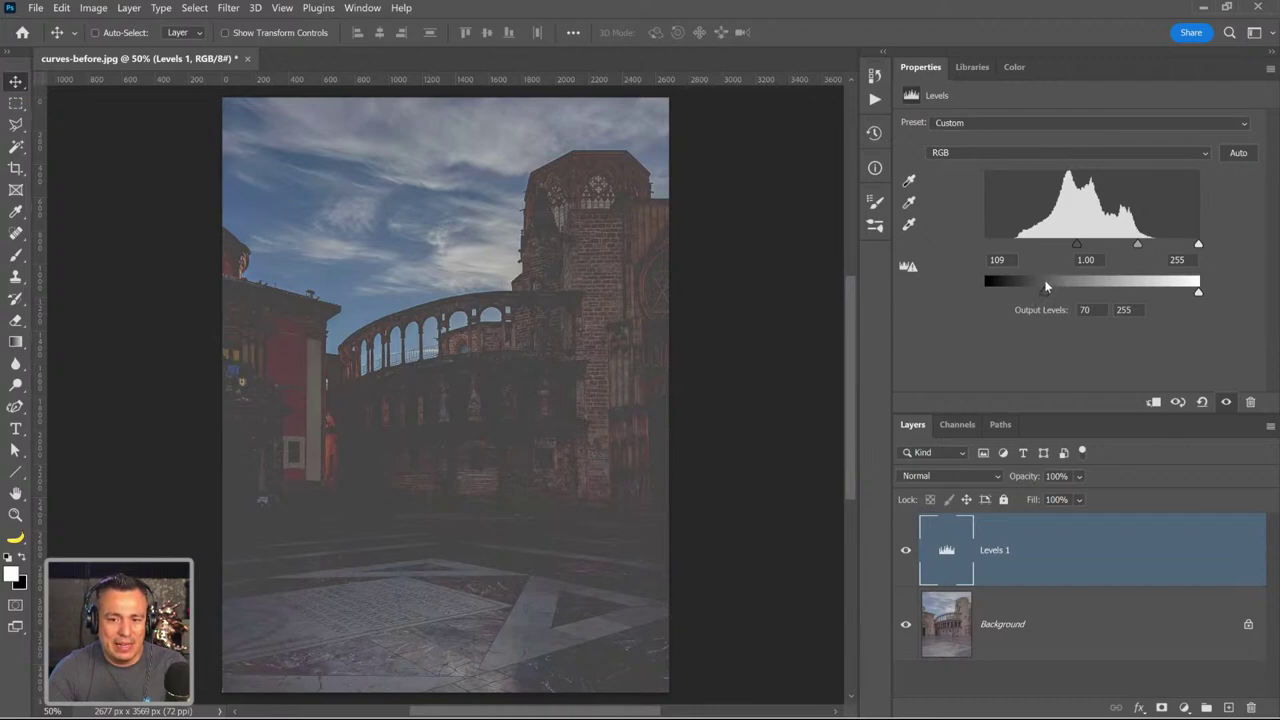
{"action": "left_click_drag", "start_coordinate": [1047, 288], "coordinate": [986, 292]}
{"action": "left_click_drag", "start_coordinate": [1077, 244], "coordinate": [987, 245]}
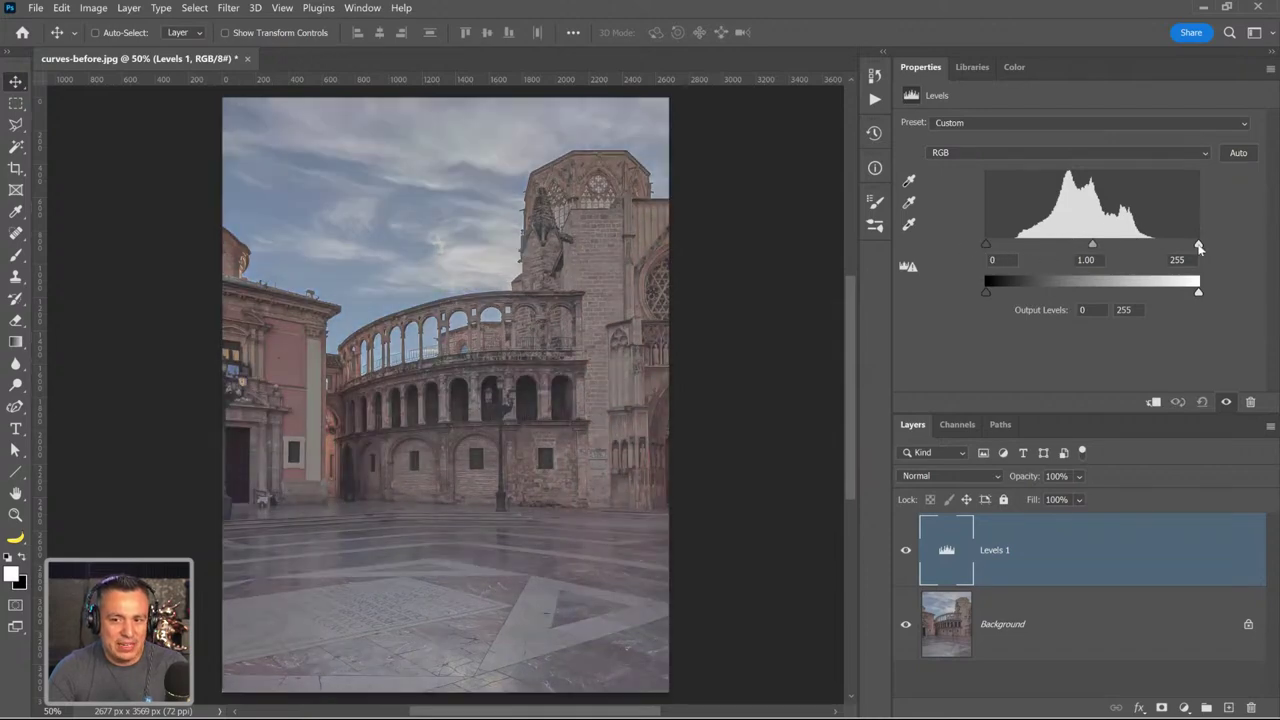
- Try Levels with the white input at 99 and the white output at 111, and return both to 255
{"action": "left_click_drag", "start_coordinate": [1197, 245], "coordinate": [1068, 245]}
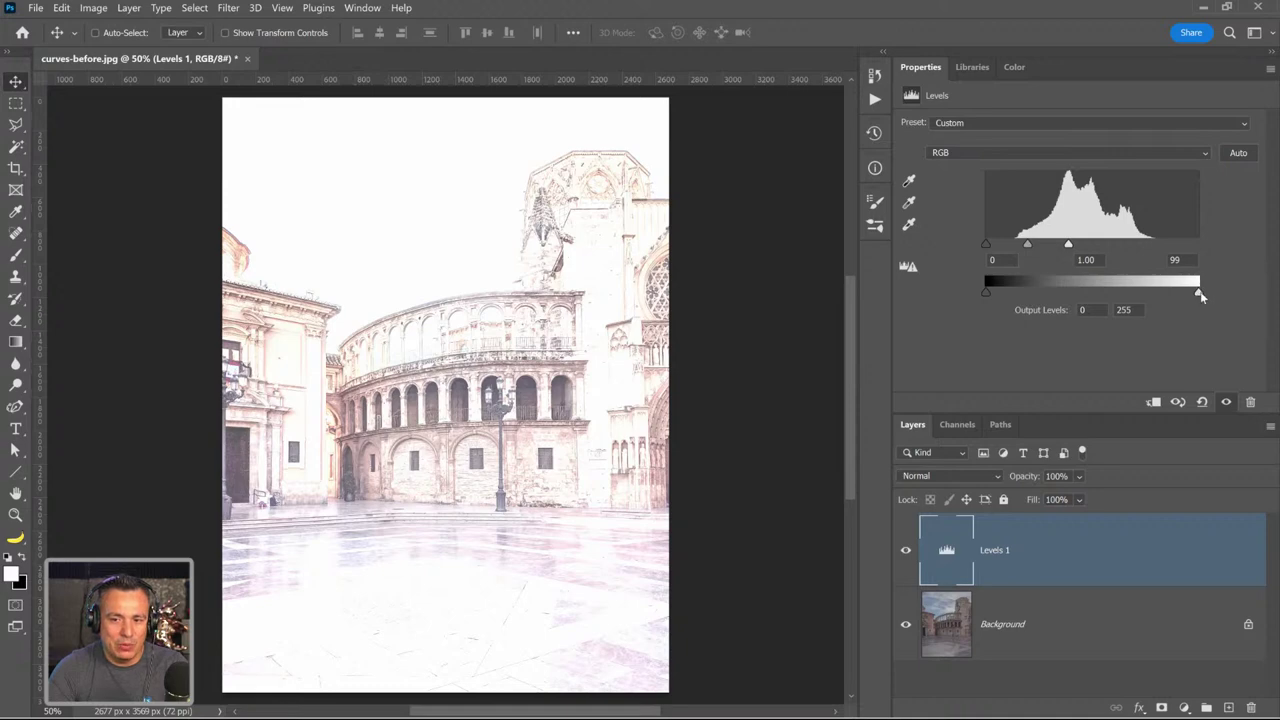
{"action": "left_click_drag", "start_coordinate": [1199, 292], "coordinate": [1079, 293]}
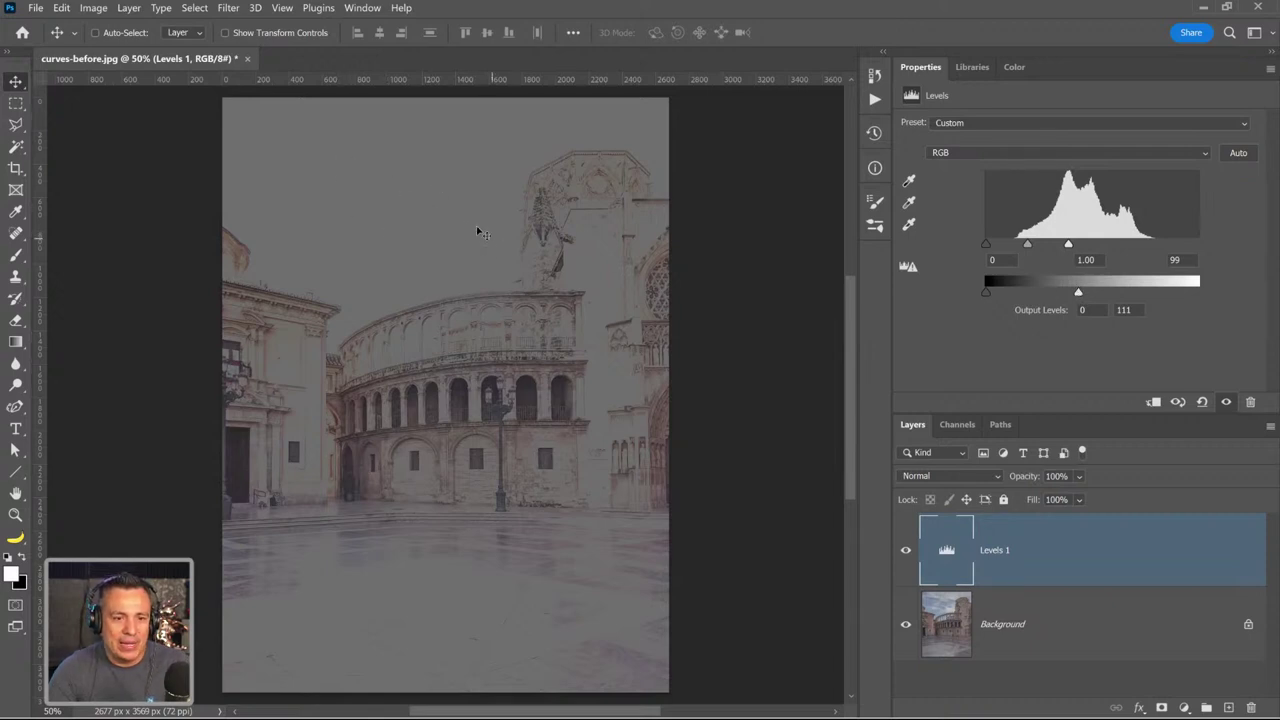
{"action": "left_click_drag", "start_coordinate": [1079, 292], "coordinate": [1198, 292]}
{"action": "left_click_drag", "start_coordinate": [1069, 245], "coordinate": [1121, 245]}
{"action": "left_click_drag", "start_coordinate": [1208, 258], "coordinate": [1200, 253]}
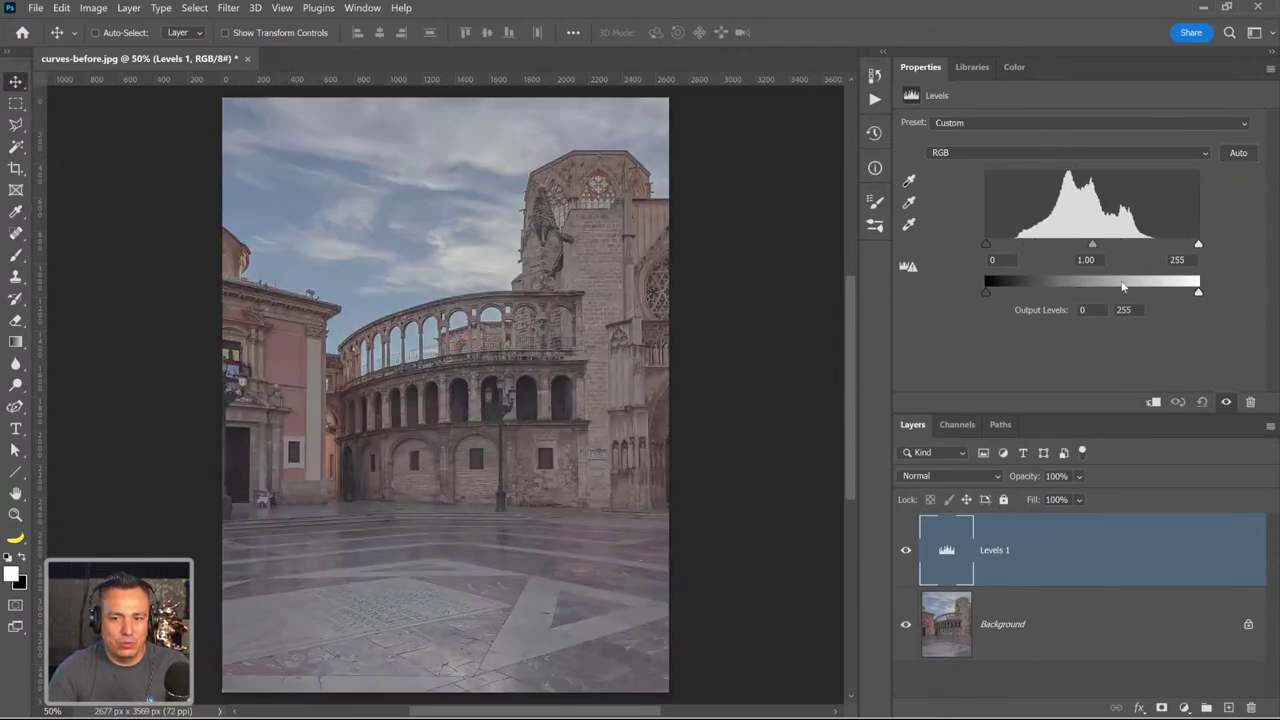
- Try Levels with the black input at 36, the white input at 204 and the midtone at 0.93
{"action": "mouse_move", "coordinate": [1094, 247]}
{"action": "left_mouse_down"}
{"action": "mouse_move", "coordinate": [1077, 247]}
{"action": "mouse_move", "coordinate": [1103, 246]}
{"action": "left_mouse_up"}
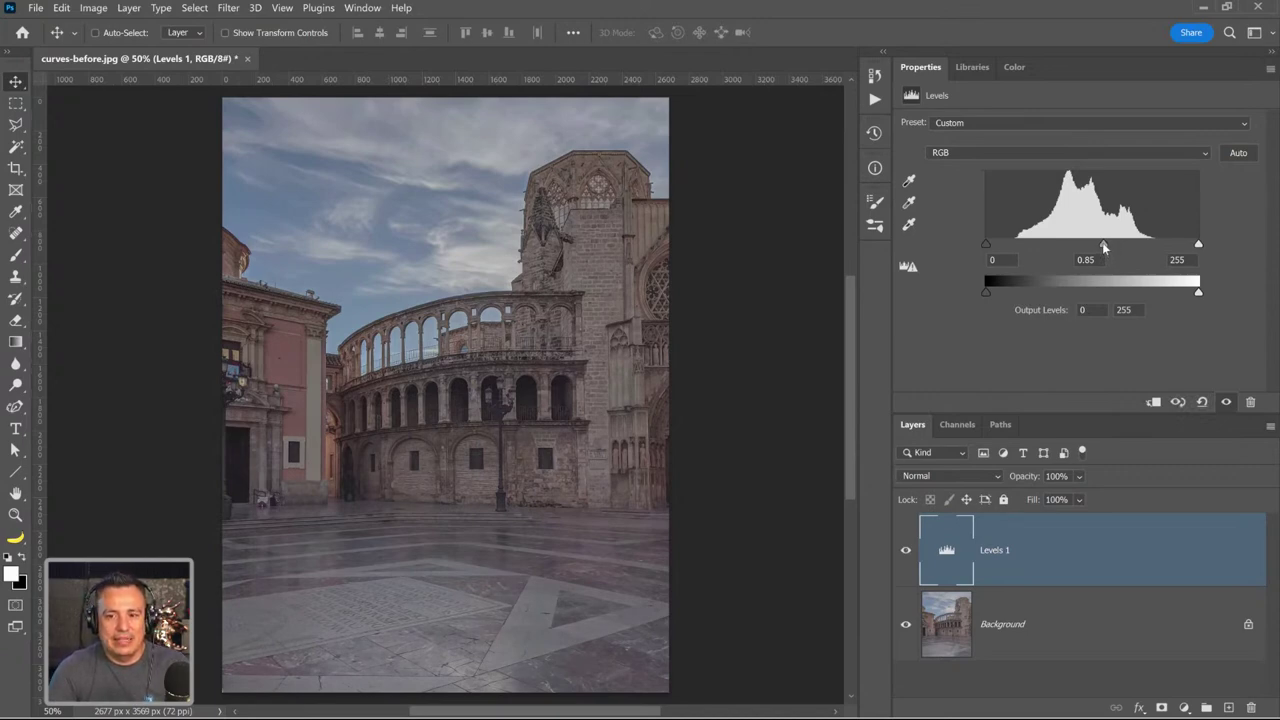
{"action": "left_click_drag", "start_coordinate": [1107, 243], "coordinate": [1110, 245]}
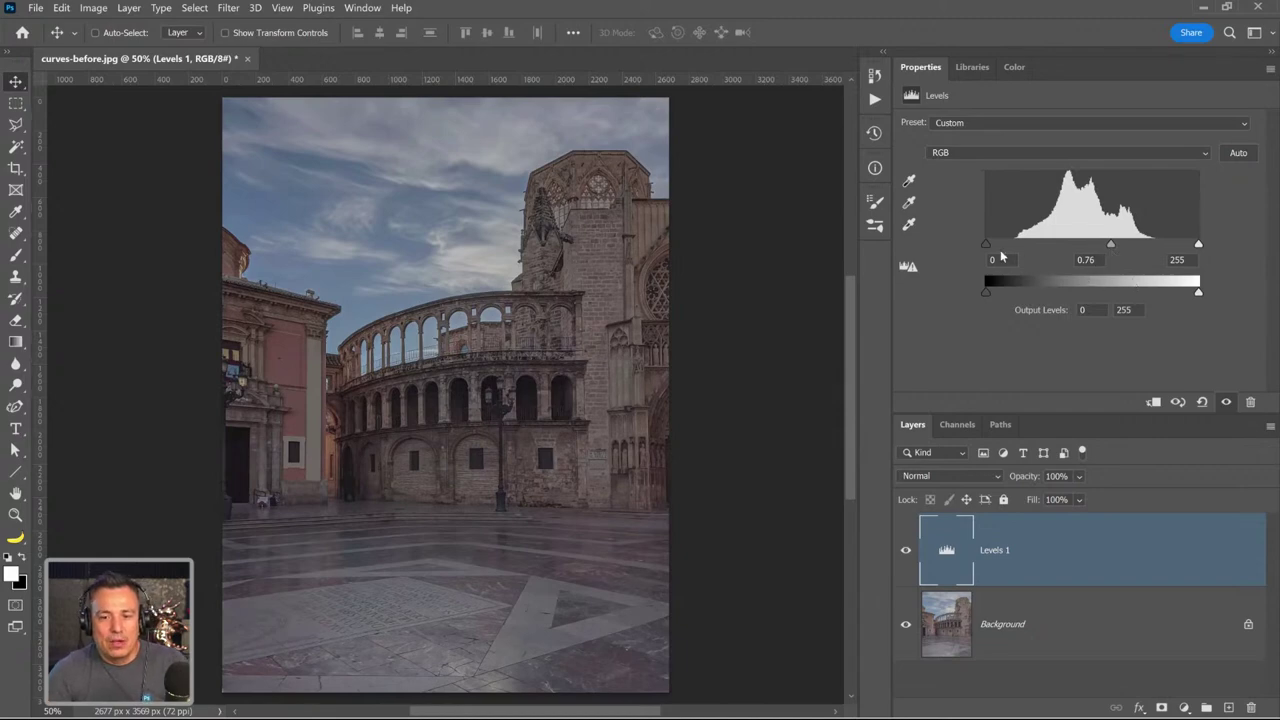
{"action": "left_click_drag", "start_coordinate": [986, 246], "coordinate": [1016, 250]}
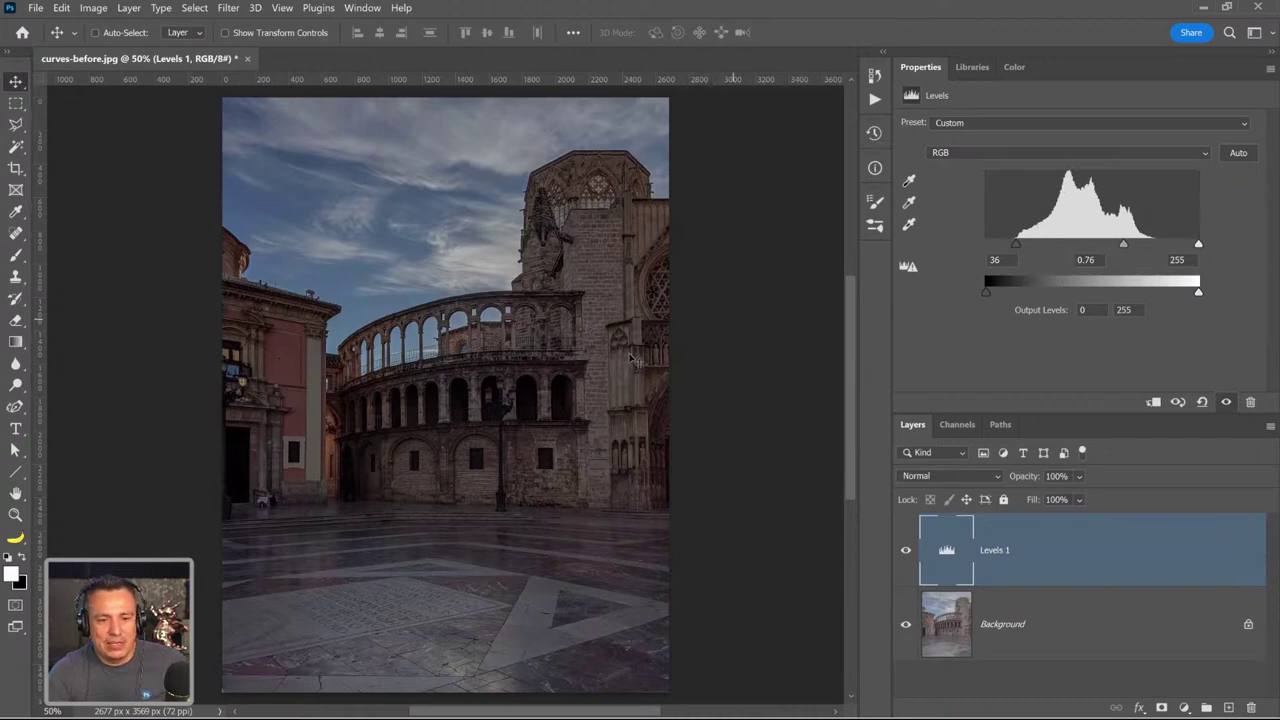
{"action": "left_click_drag", "start_coordinate": [1198, 245], "coordinate": [1157, 247]}
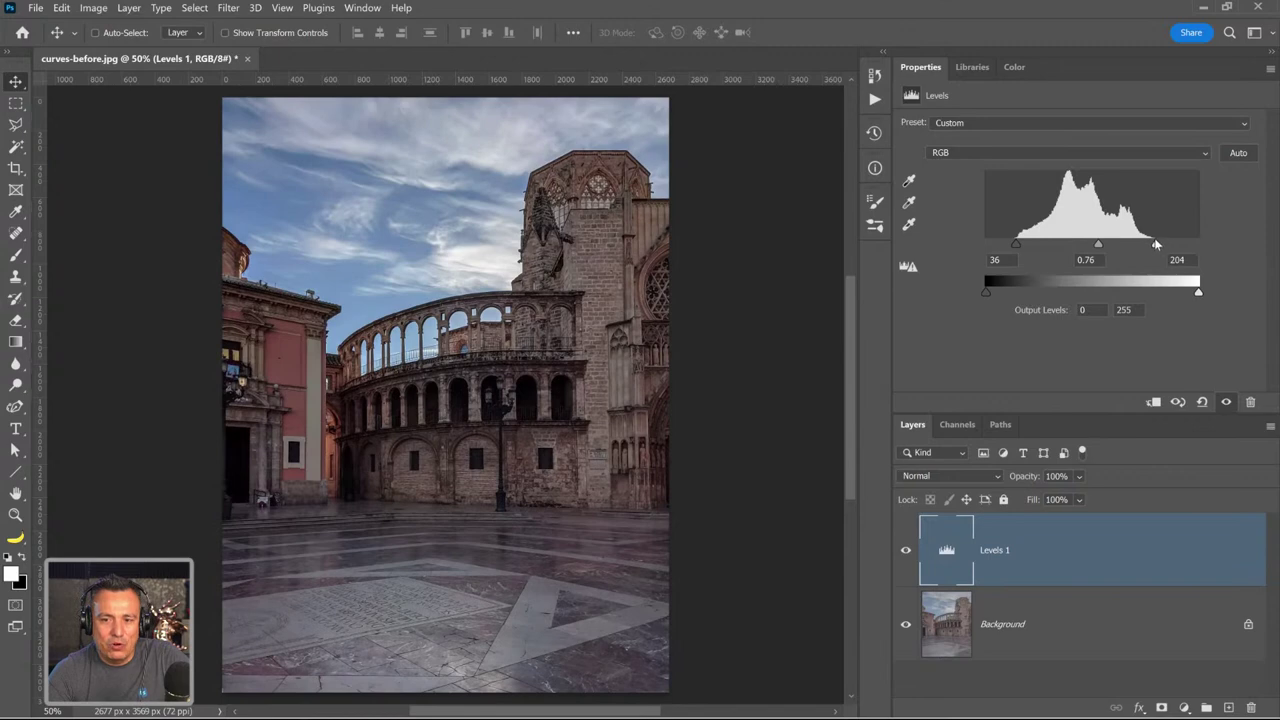
{"action": "left_click", "coordinate": [1270, 69]}
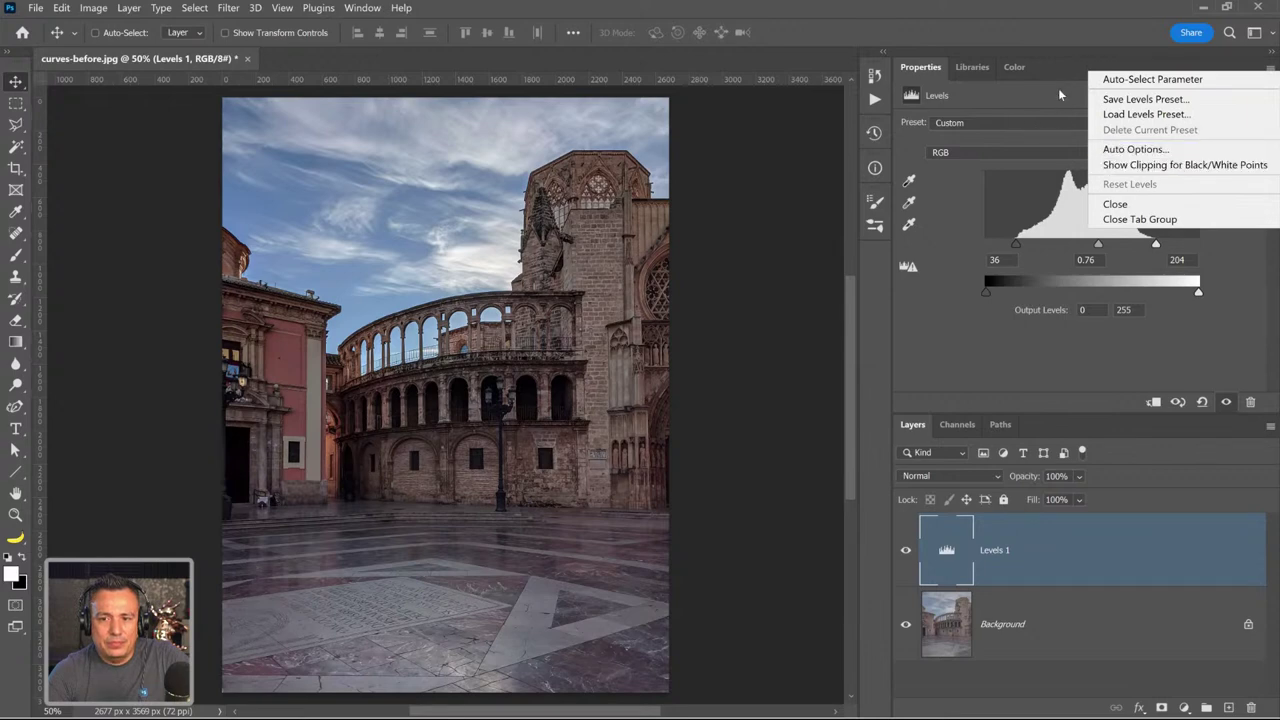
{"action": "left_click", "coordinate": [1072, 144]}
{"action": "left_click_drag", "start_coordinate": [1101, 248], "coordinate": [1088, 250]}
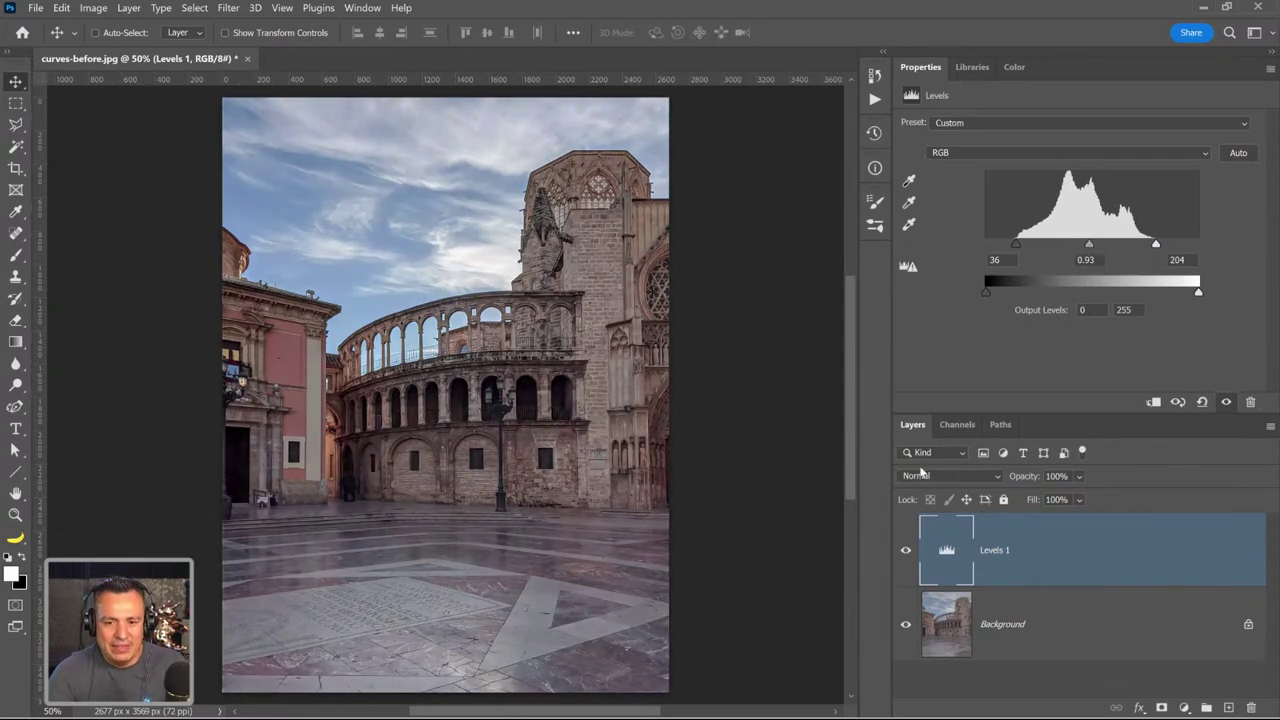
- Toggle the visibility of the Levels 1 layer to compare the photo with and without the adjustment
{"action": "left_click", "coordinate": [905, 551]}
{"action": "left_click", "coordinate": [905, 551]}
{"action": "left_click", "coordinate": [905, 551]}
{"action": "left_click", "coordinate": [905, 551]}
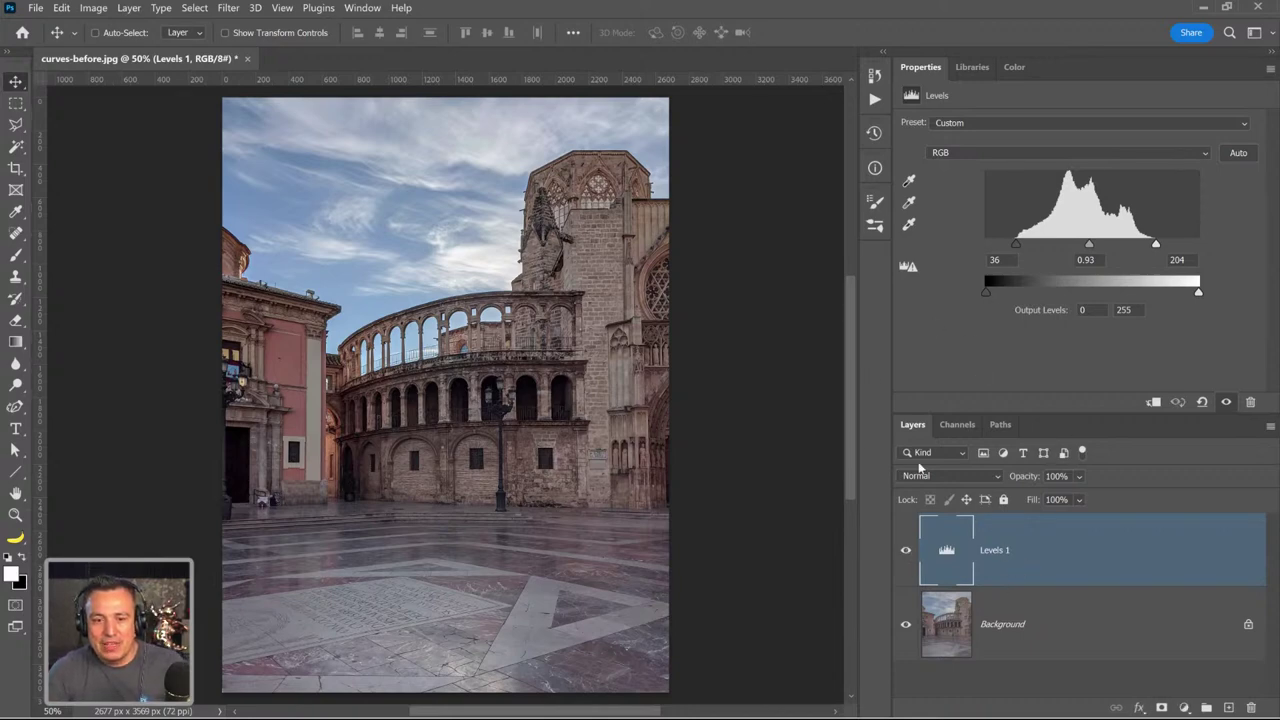
- Delete the Levels 1 layer and add a Curves adjustment layer above the Background
{"action": "left_click", "coordinate": [1202, 404]}
{"action": "left_click_drag", "start_coordinate": [1074, 566], "coordinate": [1250, 707]}
{"action": "left_click", "coordinate": [1184, 707]}
{"action": "left_click", "coordinate": [1157, 498]}
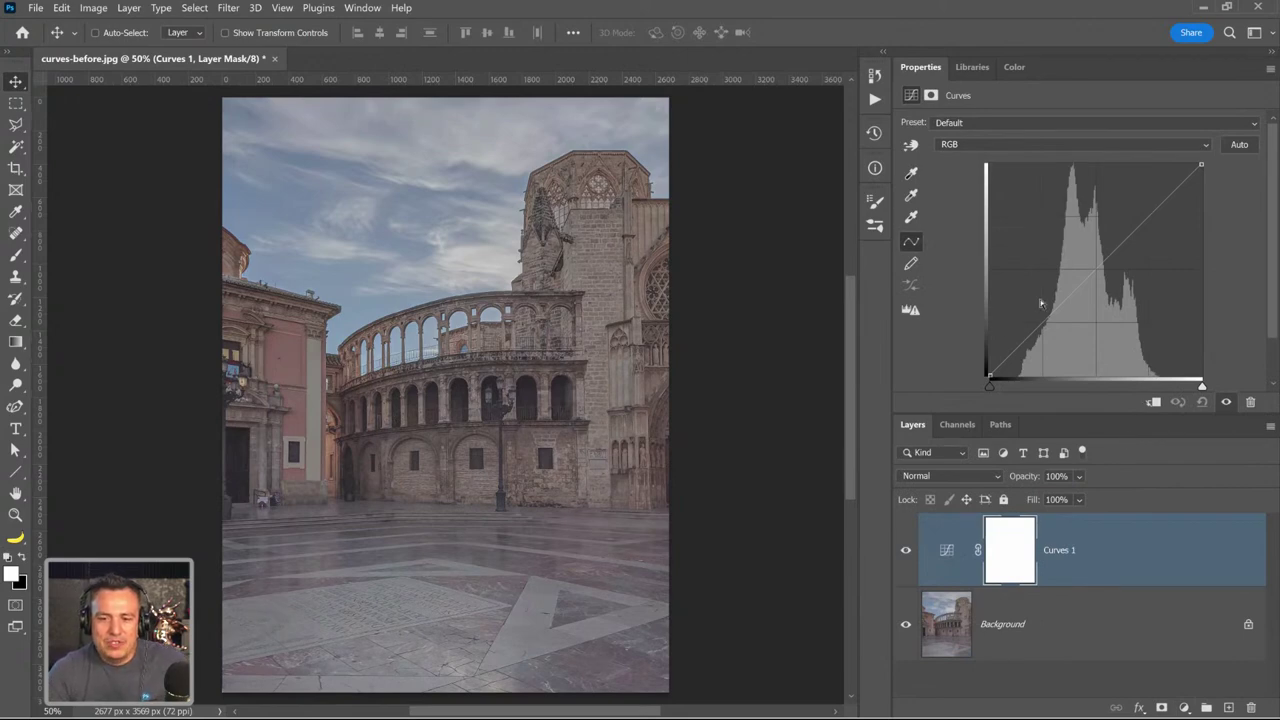
- Try the curve's two endpoints and move the black point in to the dark edge of the histogram
{"action": "left_click", "coordinate": [990, 377]}
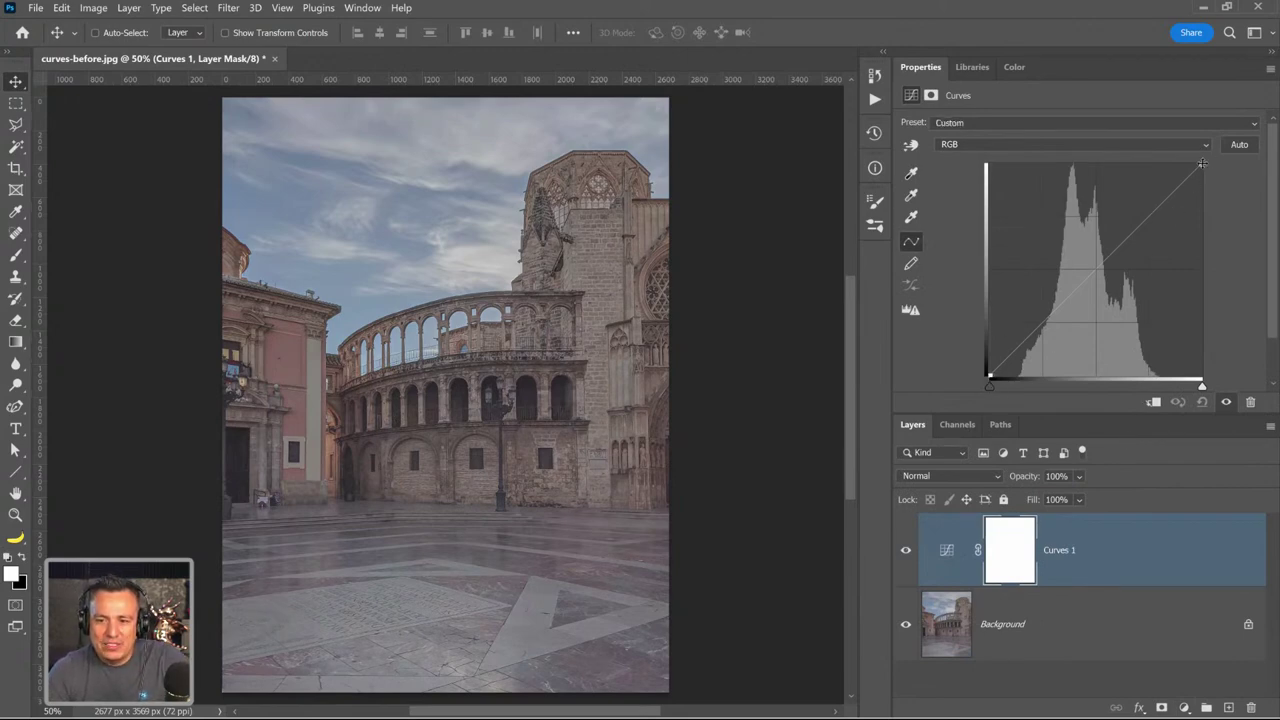
{"action": "mouse_move", "coordinate": [990, 377]}
{"action": "left_mouse_down"}
{"action": "mouse_move", "coordinate": [1054, 378]}
{"action": "mouse_move", "coordinate": [996, 375]}
{"action": "left_mouse_up"}
{"action": "left_click", "coordinate": [1202, 166]}
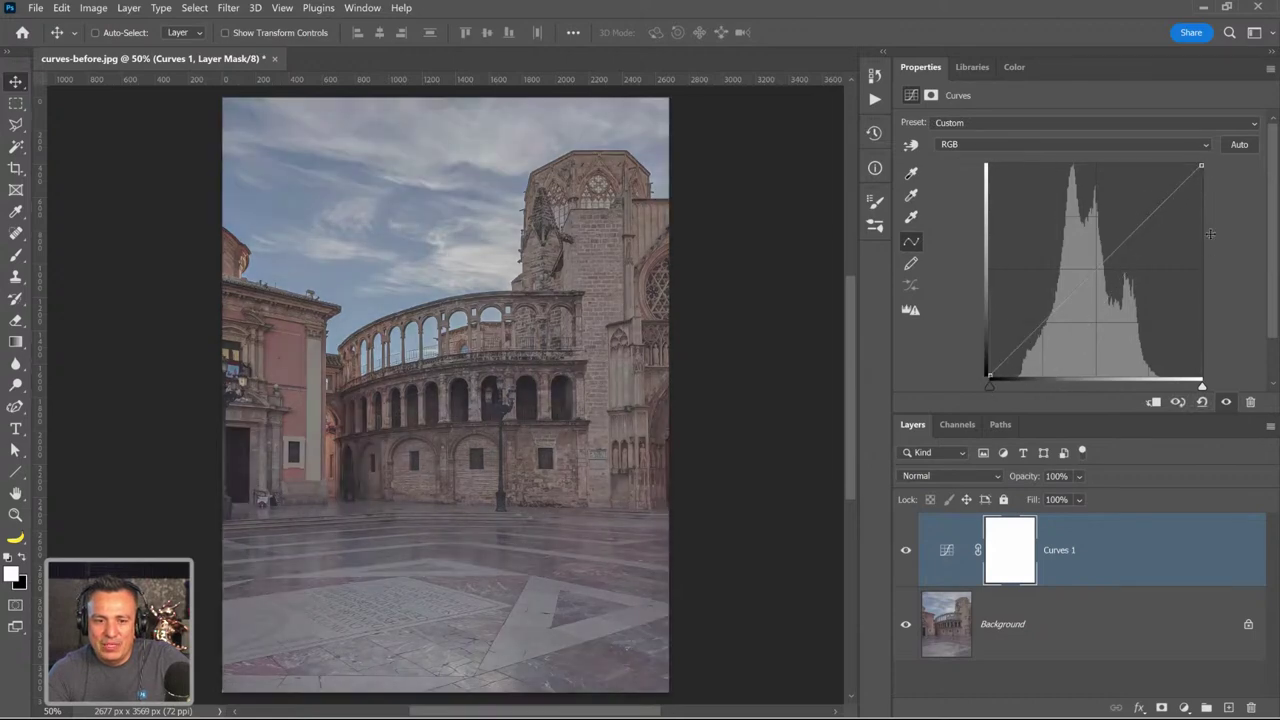
{"action": "mouse_move", "coordinate": [1202, 166]}
{"action": "left_mouse_down"}
{"action": "mouse_move", "coordinate": [1206, 232]}
{"action": "mouse_move", "coordinate": [1203, 152]}
{"action": "left_mouse_up"}
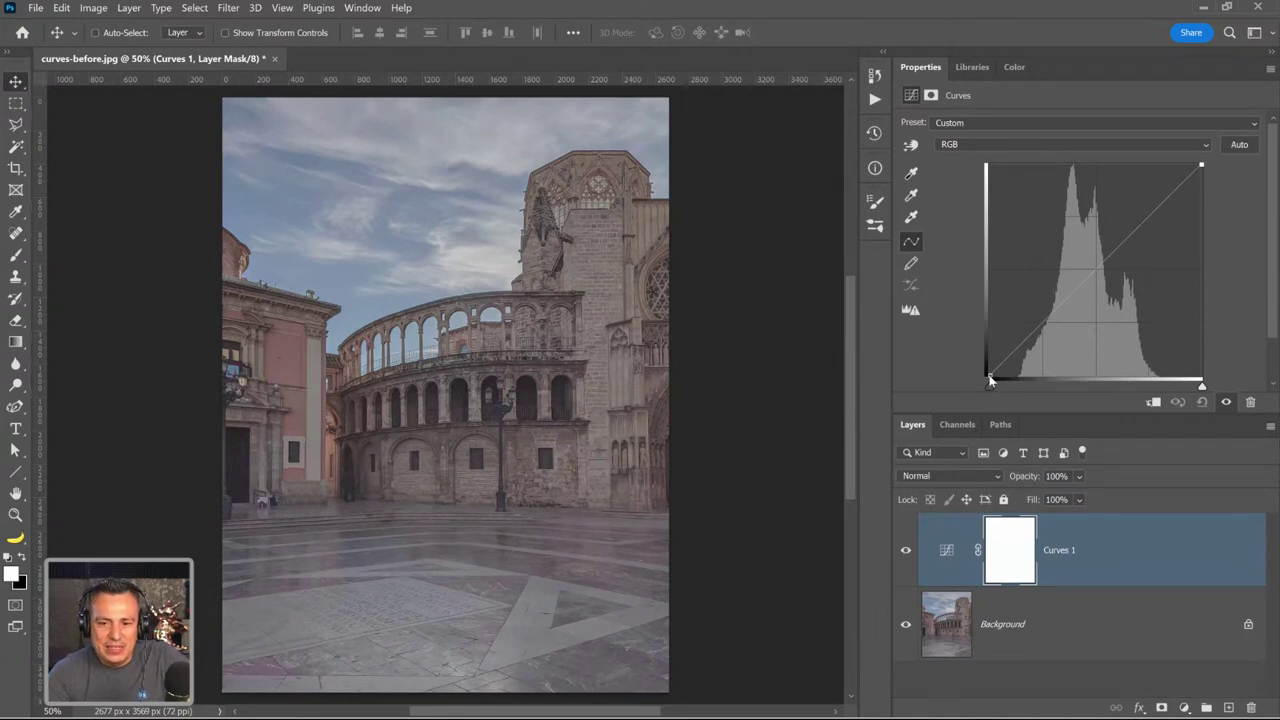
{"action": "left_click_drag", "start_coordinate": [990, 387], "coordinate": [1021, 389]}
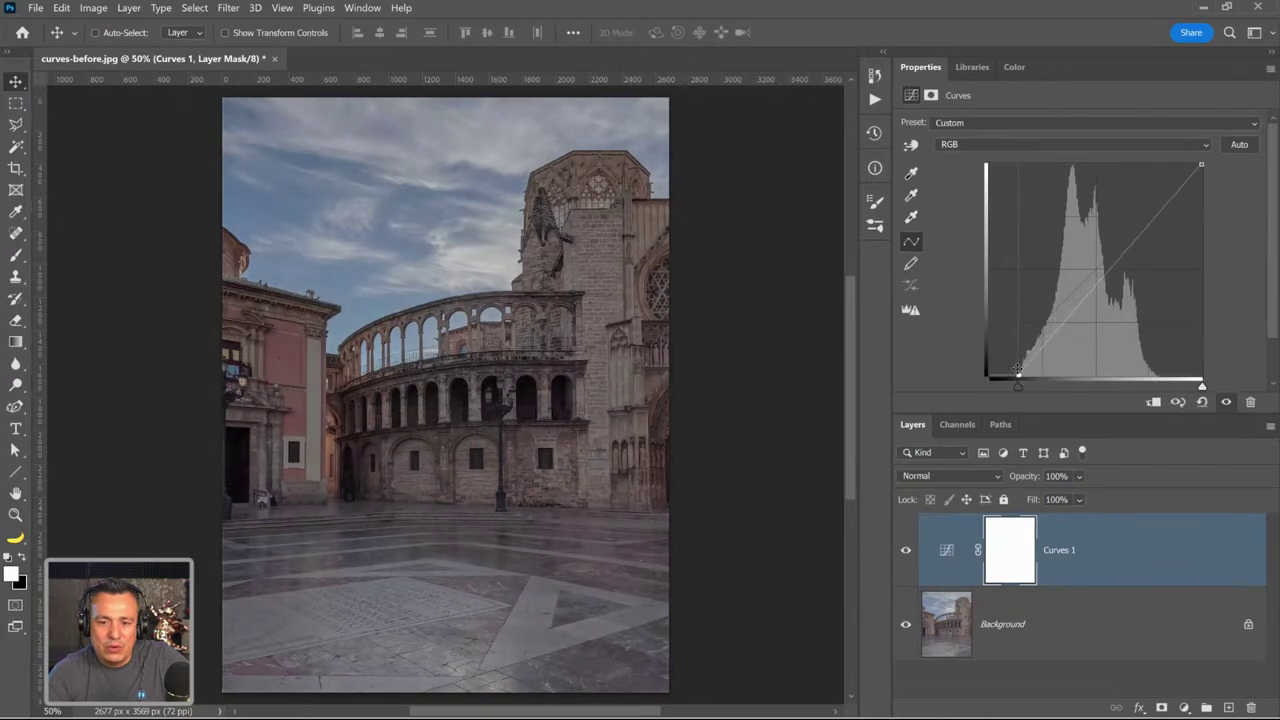
- Try switching Histogram off and on in the Curves Display Options, and cancel the dialog
{"action": "left_click", "coordinate": [1269, 72]}
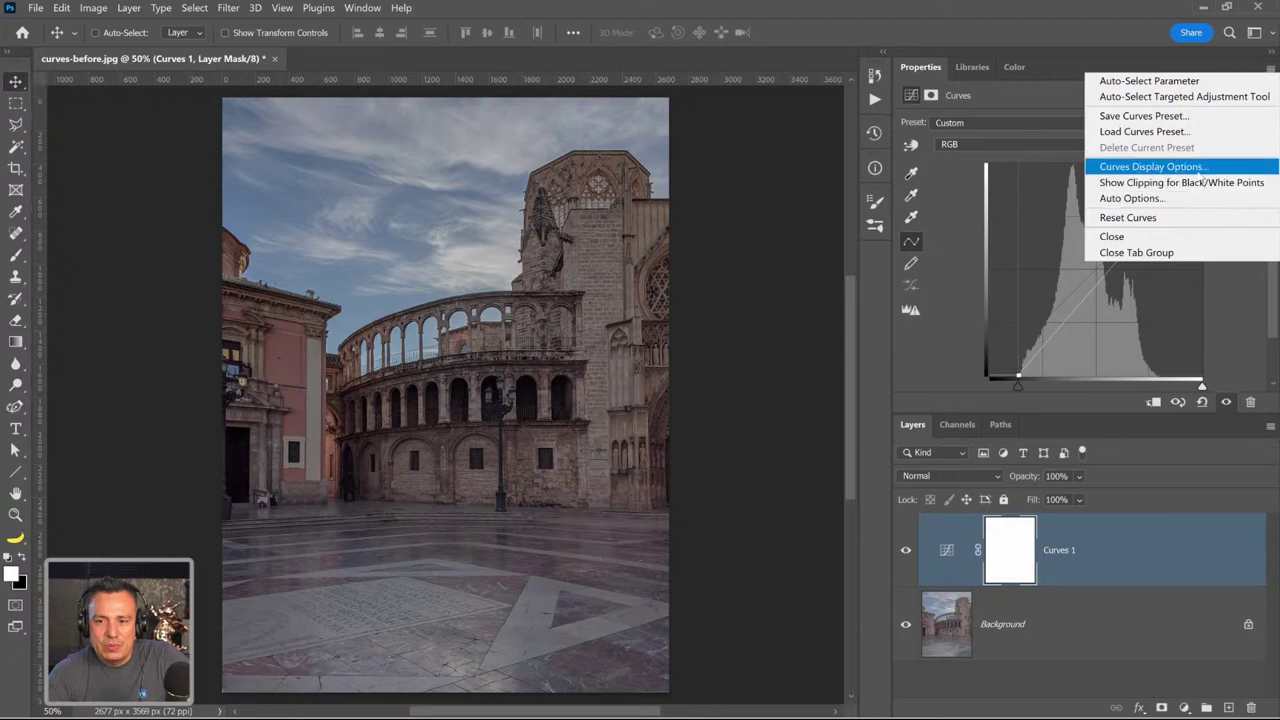
{"action": "left_click", "coordinate": [1188, 167]}
{"action": "left_click", "coordinate": [543, 276]}
{"action": "left_click", "coordinate": [543, 276]}
{"action": "left_click", "coordinate": [543, 276]}
{"action": "left_click", "coordinate": [543, 276]}
{"action": "left_click", "coordinate": [543, 276]}
{"action": "left_click", "coordinate": [543, 276]}
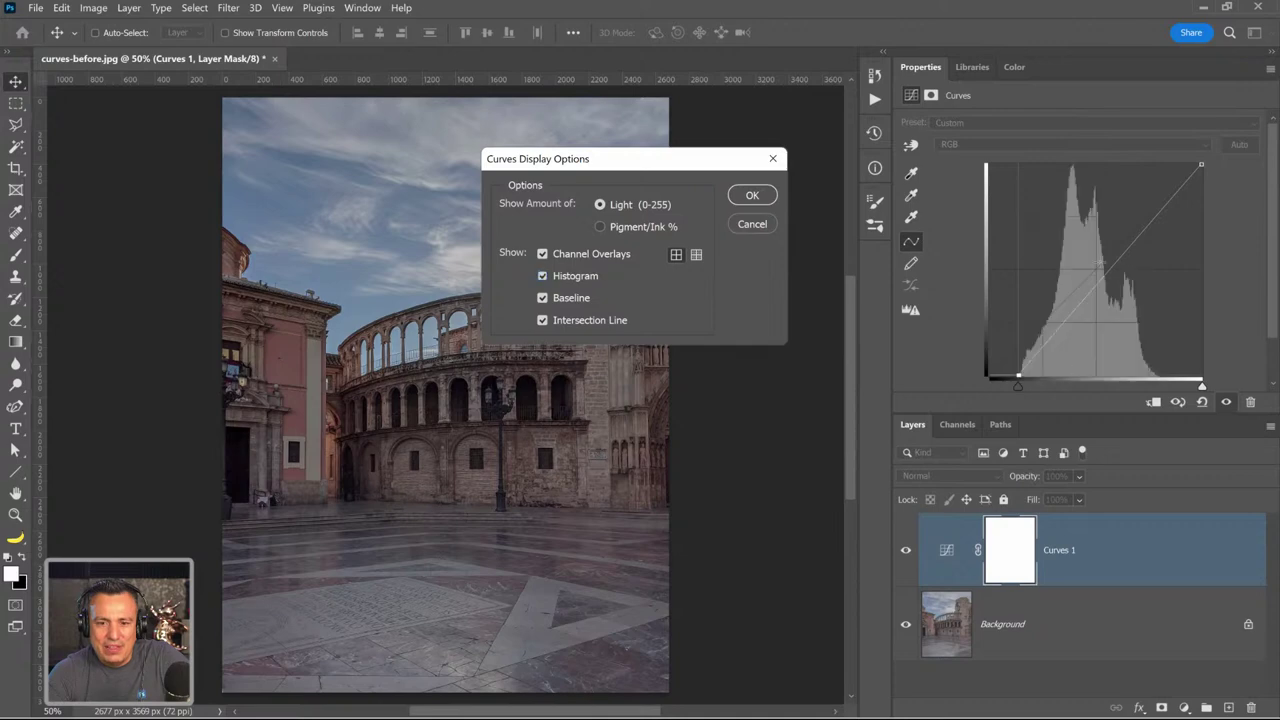
{"action": "left_click", "coordinate": [742, 226]}
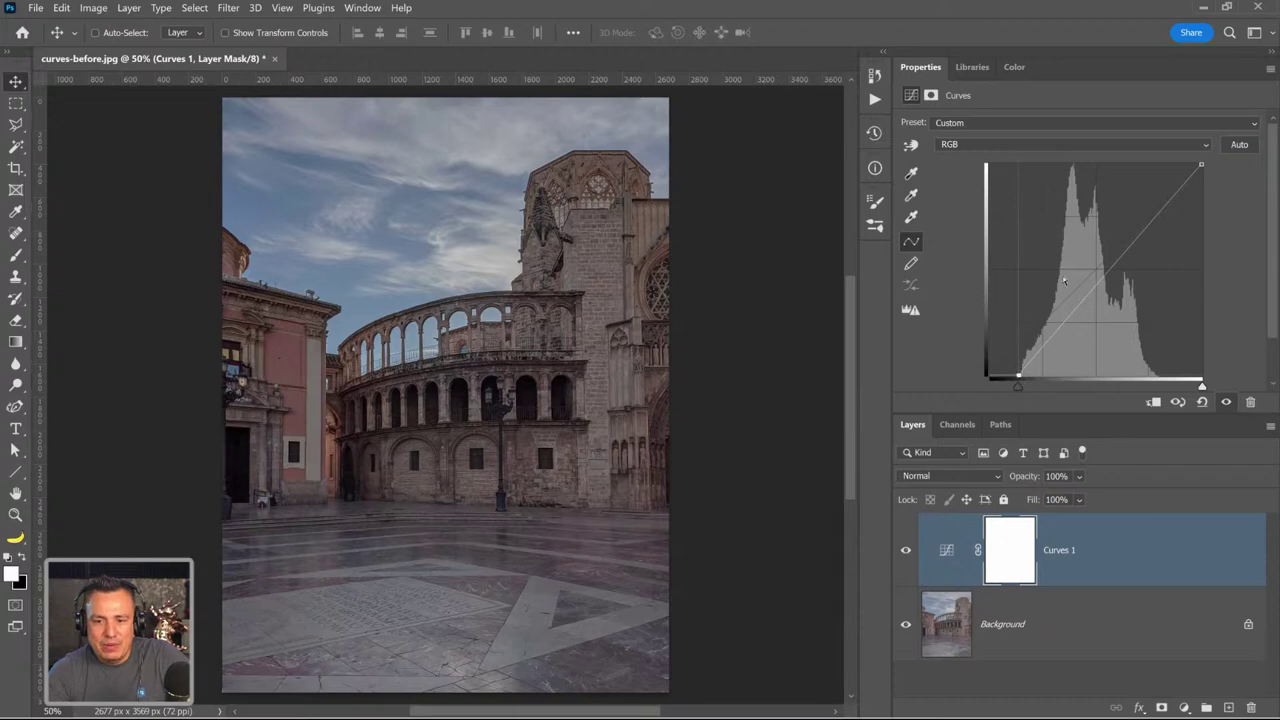
- Try a tighter white point and added points on the curve, and return it to the straight diagonal
{"action": "left_click_drag", "start_coordinate": [1202, 385], "coordinate": [1158, 388]}
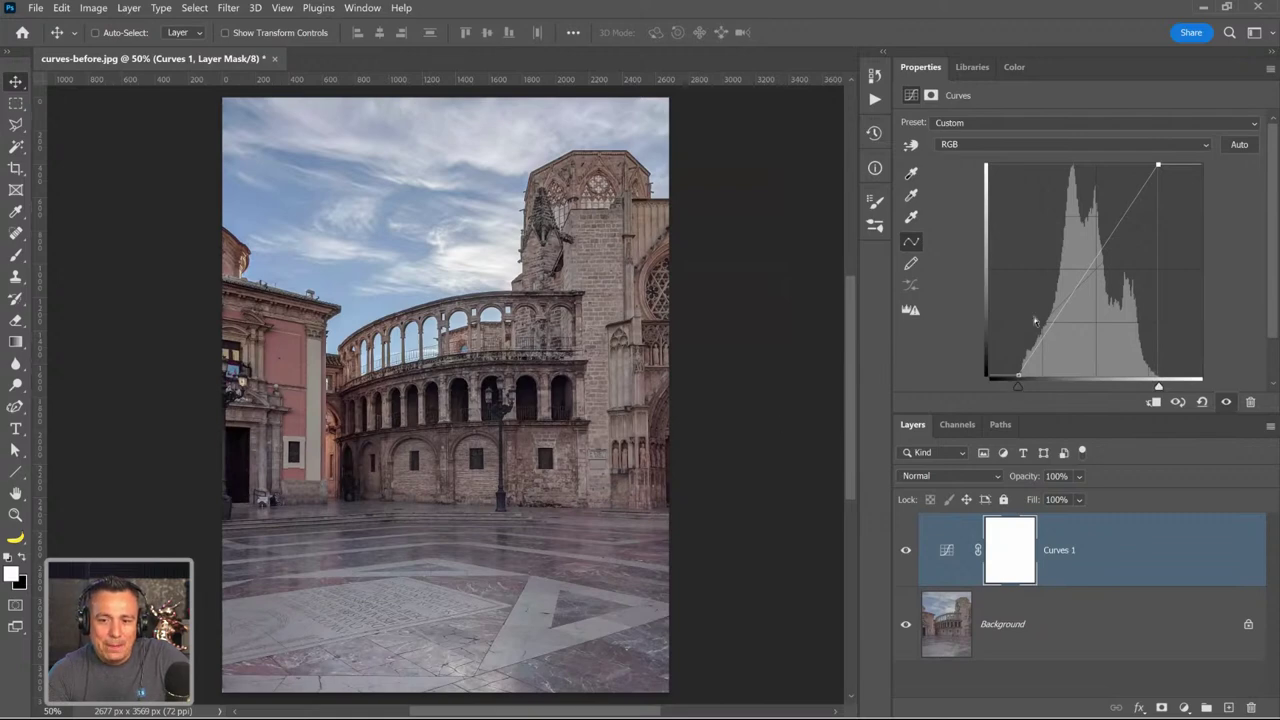
{"action": "left_click_drag", "start_coordinate": [1048, 326], "coordinate": [1013, 372]}
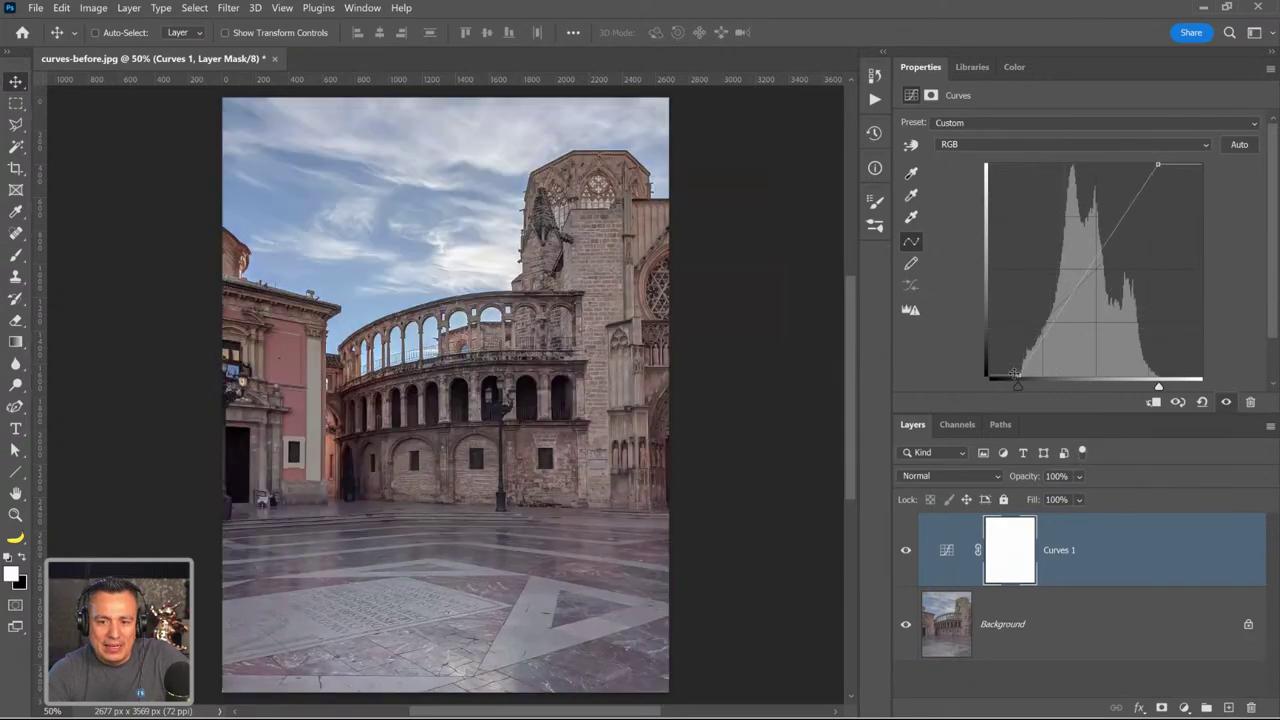
{"action": "mouse_move", "coordinate": [1158, 388]}
{"action": "left_mouse_down"}
{"action": "mouse_move", "coordinate": [1231, 392]}
{"action": "mouse_move", "coordinate": [1142, 388]}
{"action": "left_mouse_up"}
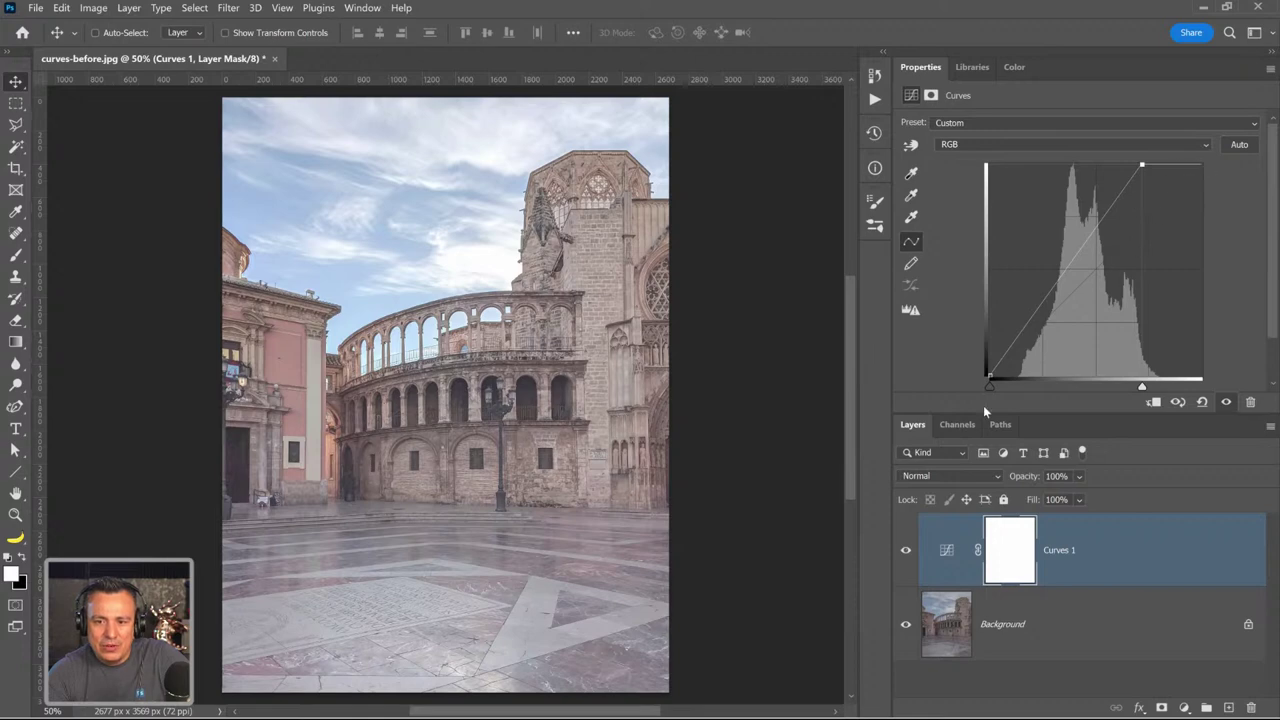
{"action": "left_click_drag", "start_coordinate": [1142, 165], "coordinate": [1200, 166]}
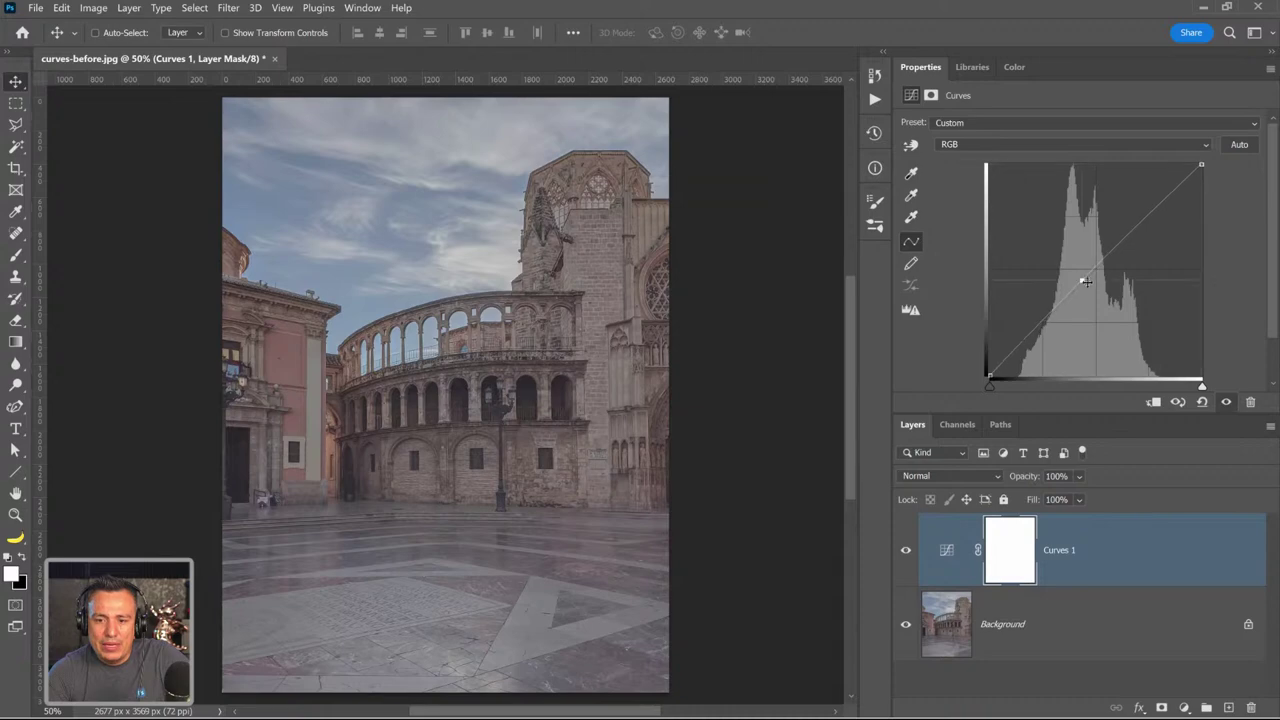
{"action": "left_click_drag", "start_coordinate": [1084, 284], "coordinate": [1135, 463]}
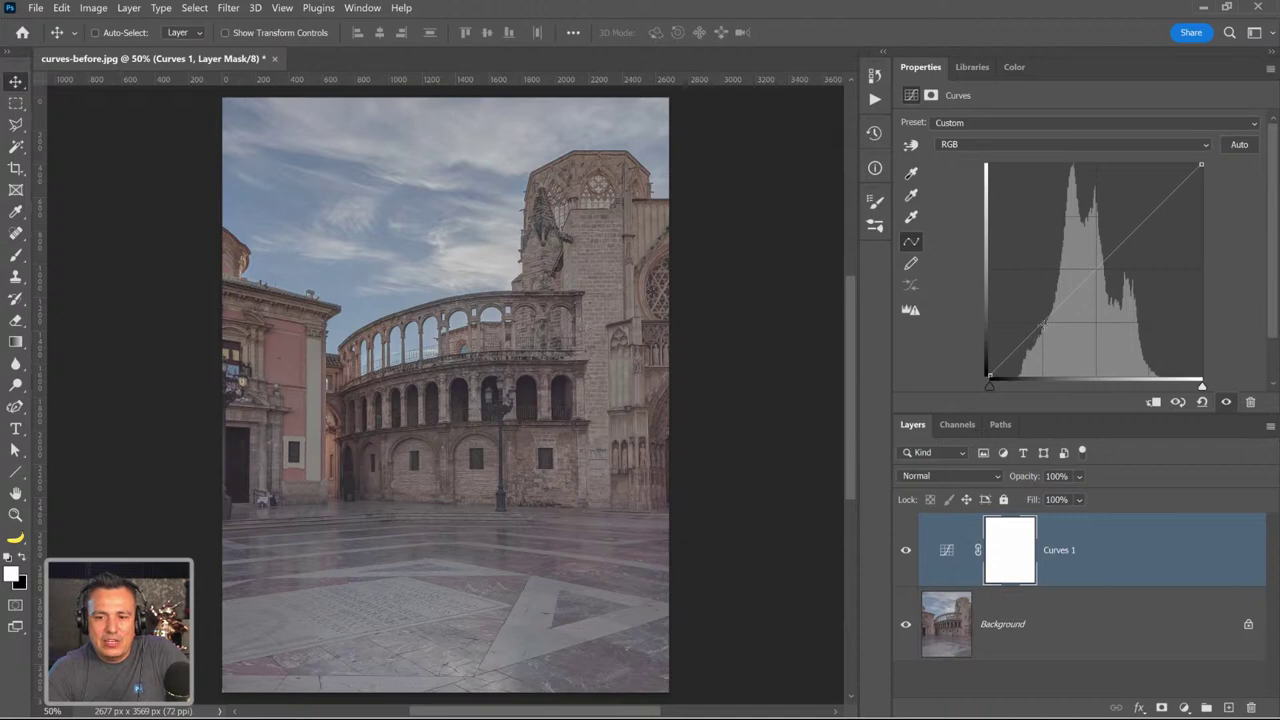
{"action": "left_click_drag", "start_coordinate": [1041, 323], "coordinate": [1063, 440]}
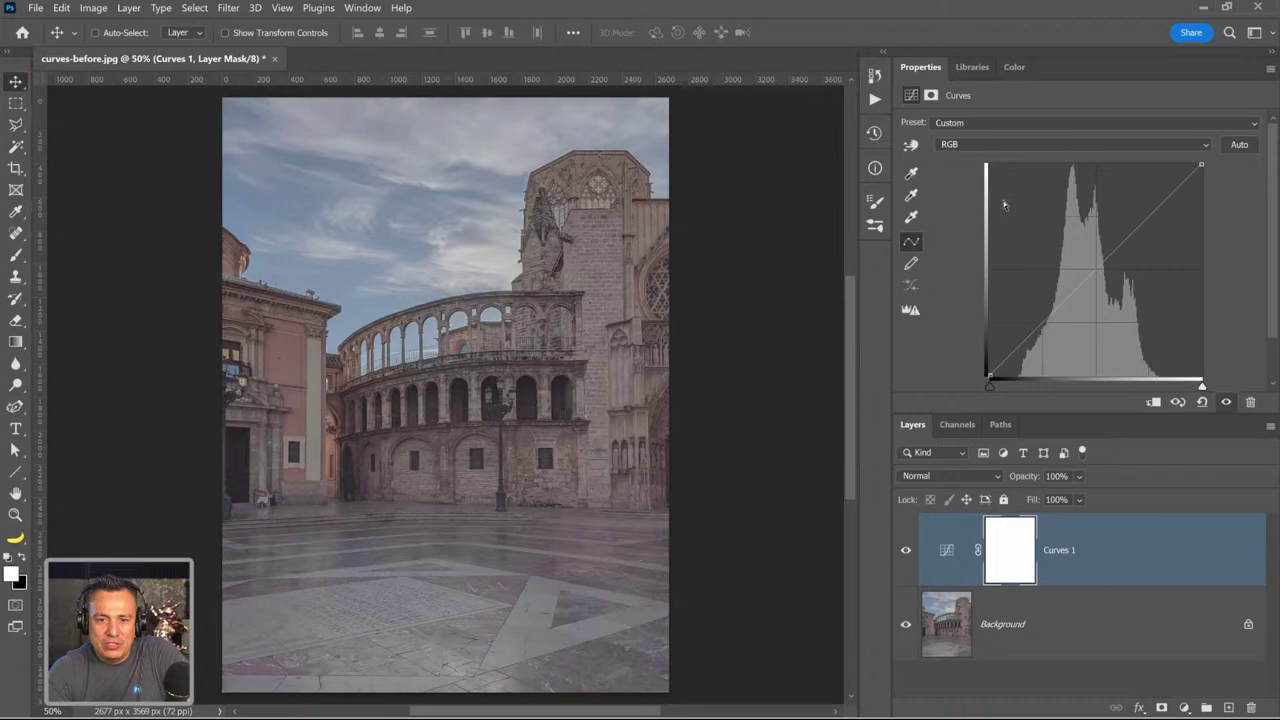
- Activate the on-image adjustment tool for Curves 1 and move the black and white points in to the histogram's edges
{"action": "left_click", "coordinate": [911, 145]}
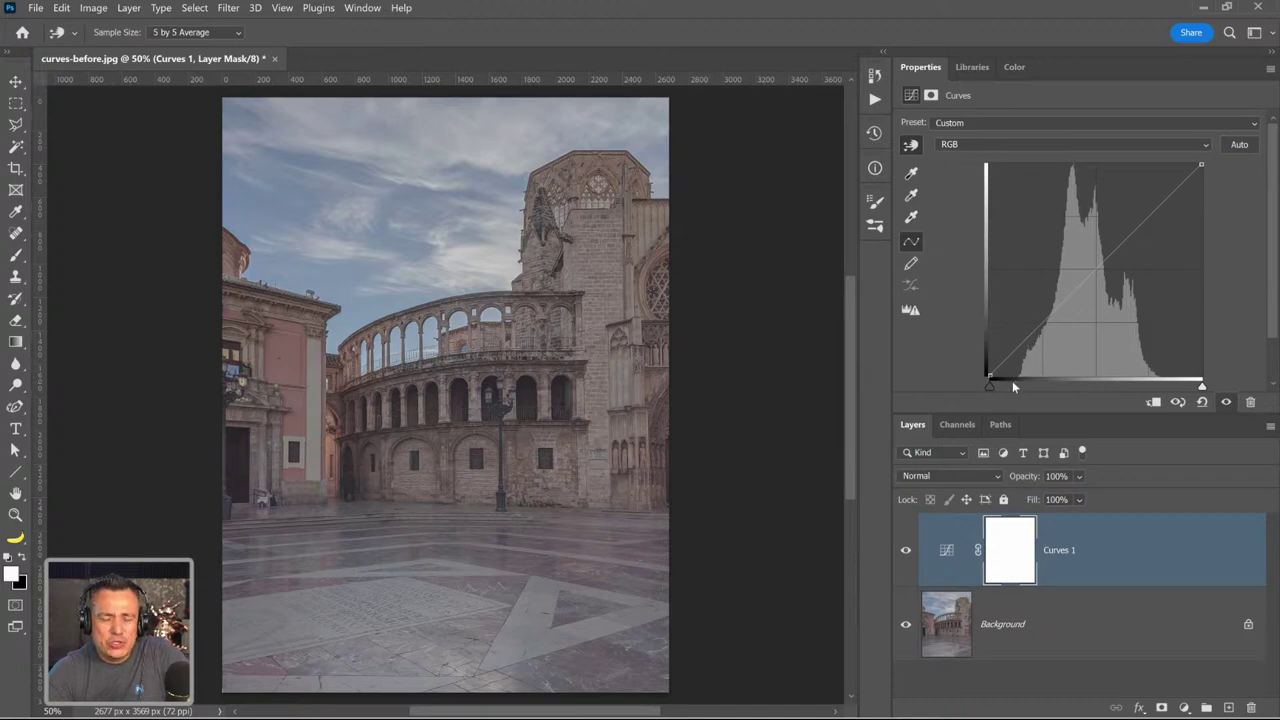
{"action": "left_click_drag", "start_coordinate": [989, 384], "coordinate": [1017, 385]}
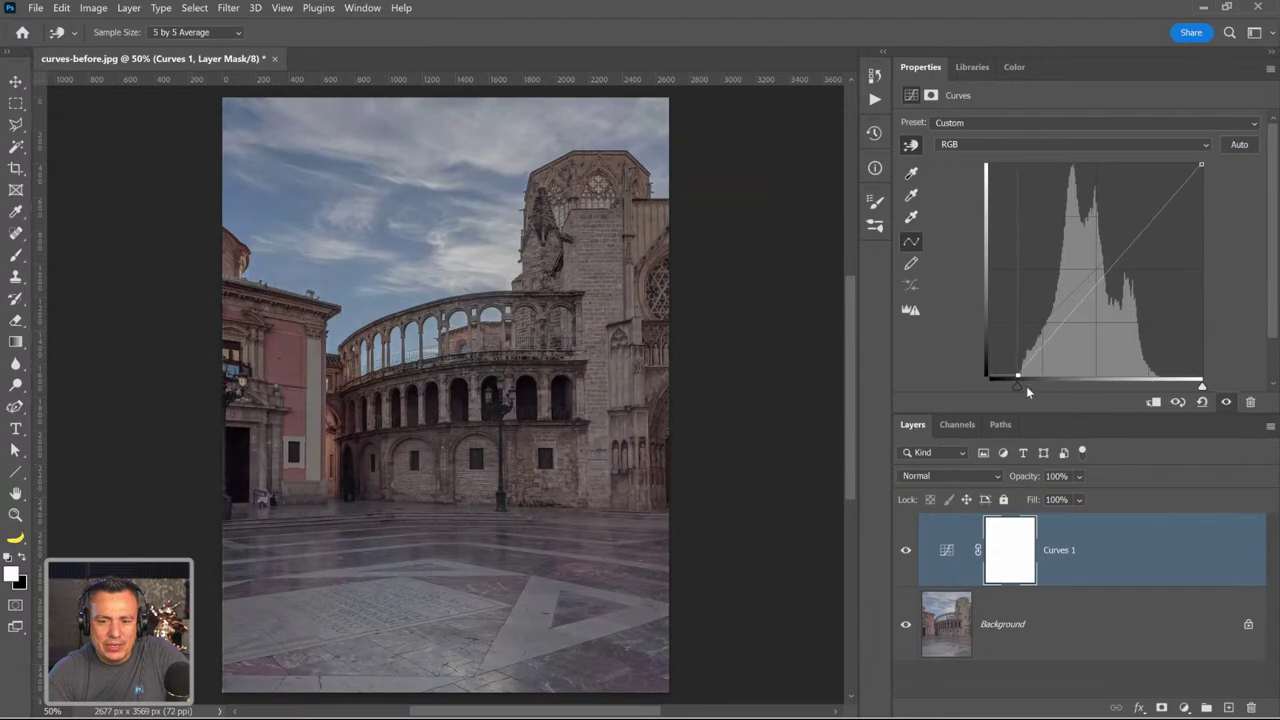
{"action": "left_click_drag", "start_coordinate": [1201, 388], "coordinate": [1162, 390]}
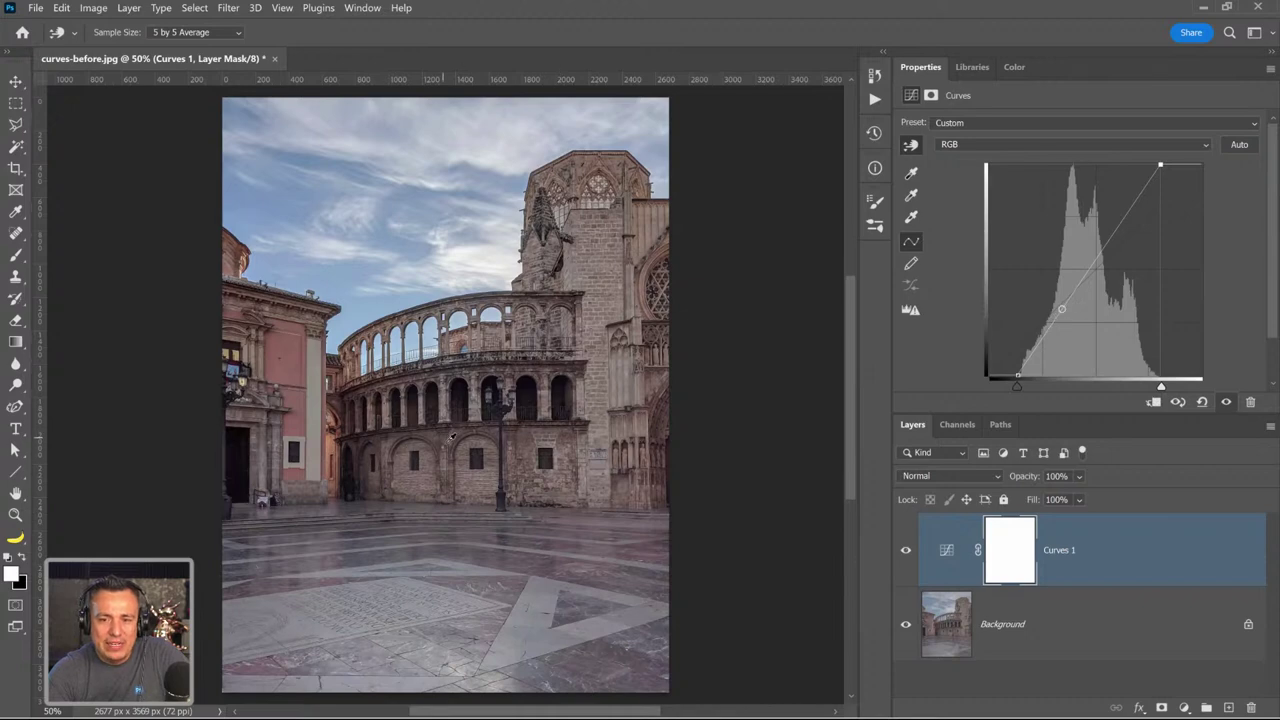
- Add on-image curve points by brightening the tones of the arcade wall and slightly darkening the bright clouds
{"action": "left_click", "coordinate": [909, 144]}
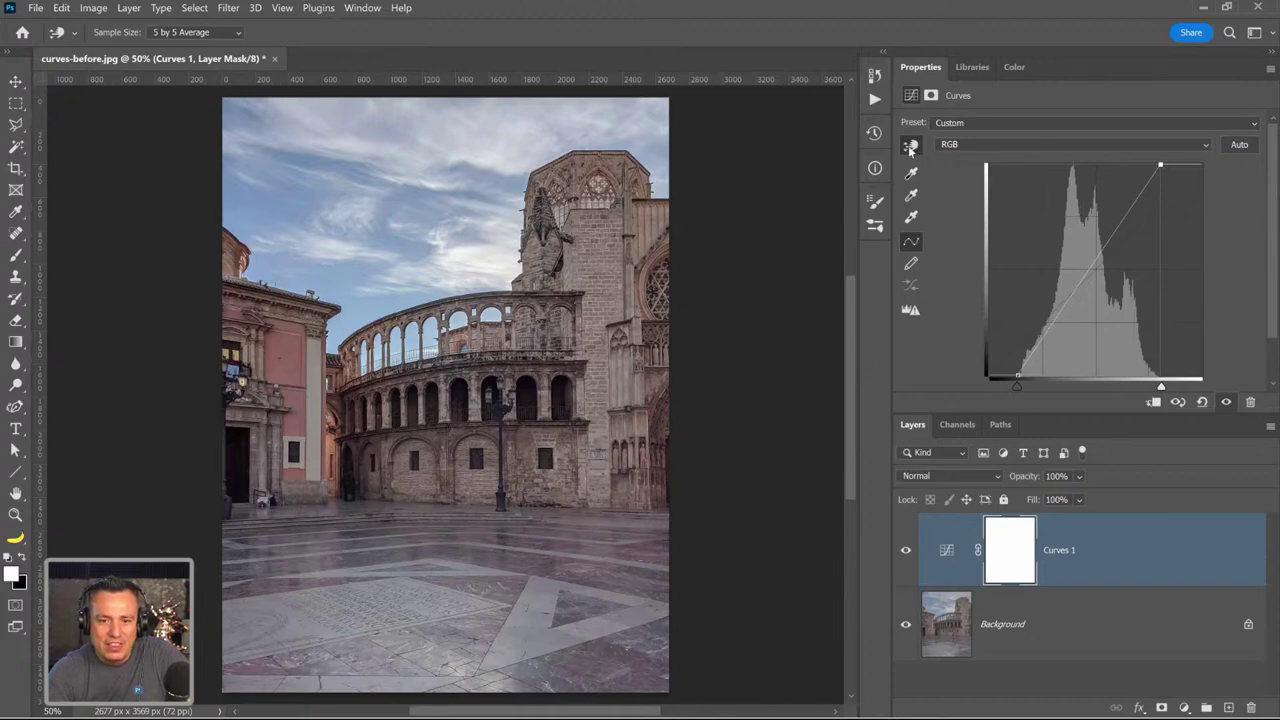
{"action": "mouse_move", "coordinate": [440, 432]}
{"action": "left_mouse_down"}
{"action": "mouse_move", "coordinate": [440, 452]}
{"action": "mouse_move", "coordinate": [438, 415]}
{"action": "left_mouse_up"}
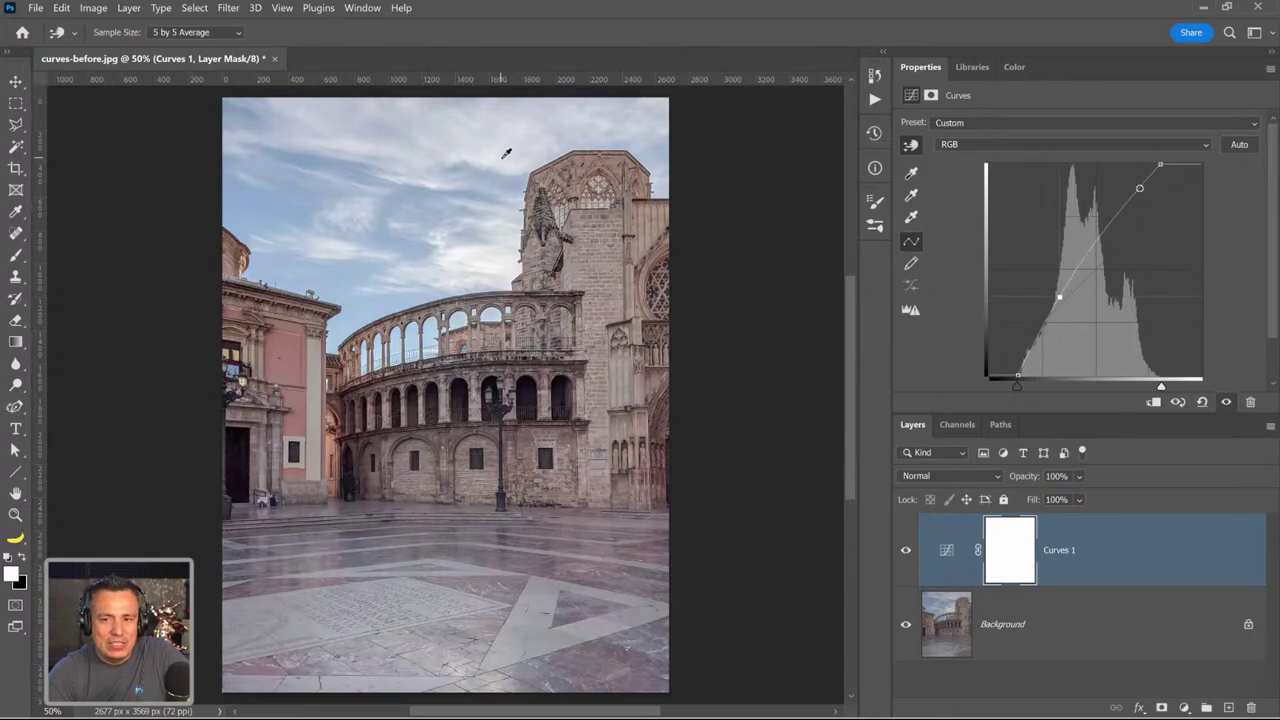
{"action": "mouse_move", "coordinate": [508, 154]}
{"action": "left_mouse_down"}
{"action": "mouse_move", "coordinate": [511, 200]}
{"action": "mouse_move", "coordinate": [503, 160]}
{"action": "left_mouse_up"}
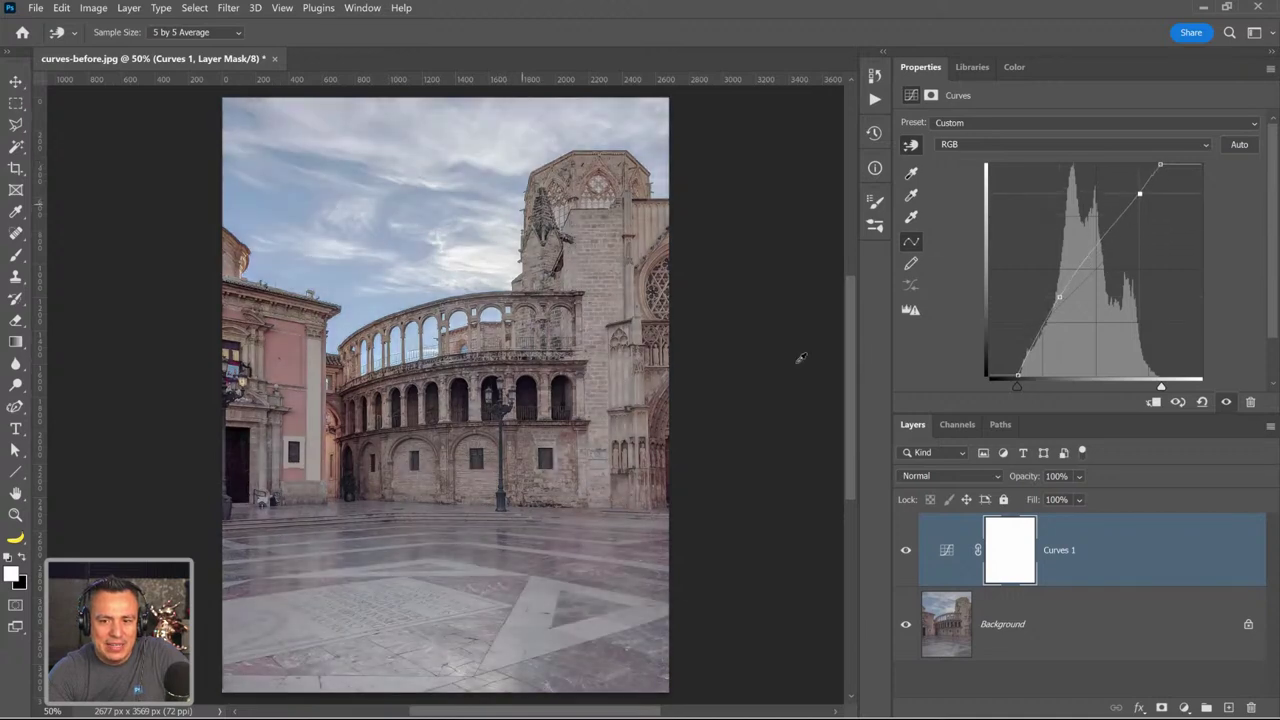
- Lower the curve's shadow point in fine increments to darken the tones of the building
{"action": "left_click_drag", "start_coordinate": [1063, 296], "coordinate": [1064, 311]}
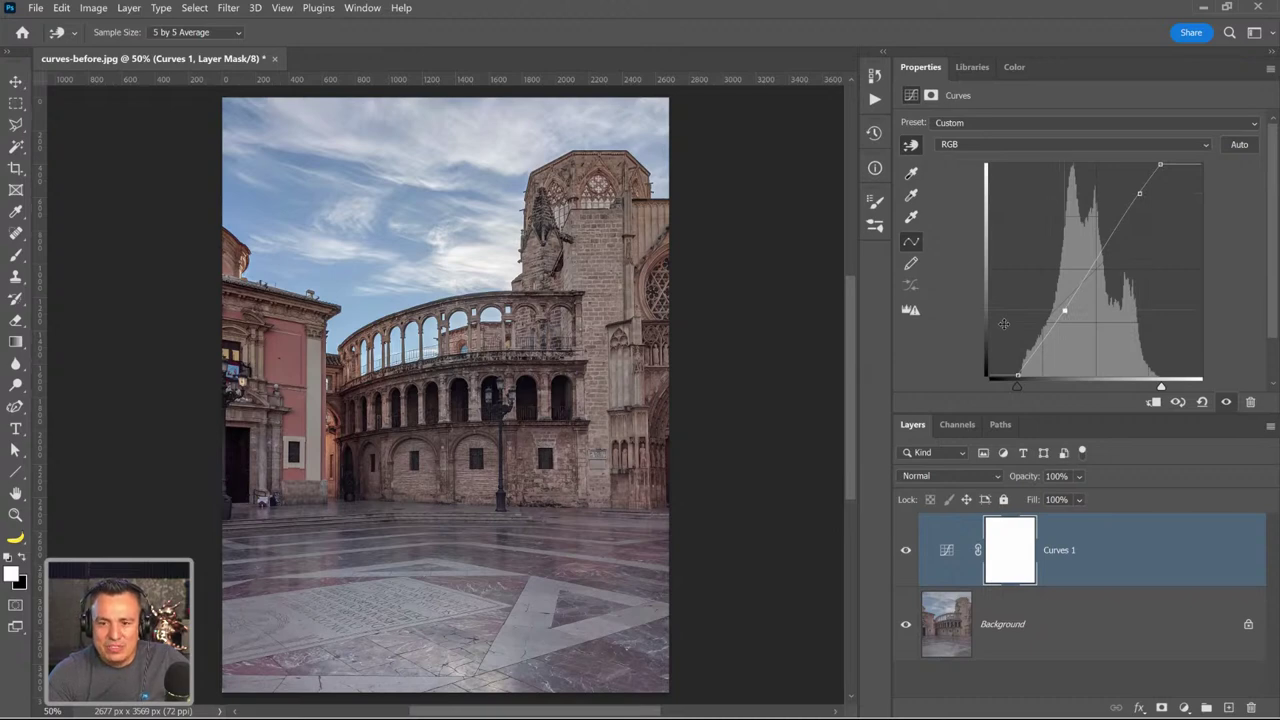
{"action": "key", "text": "Down"}
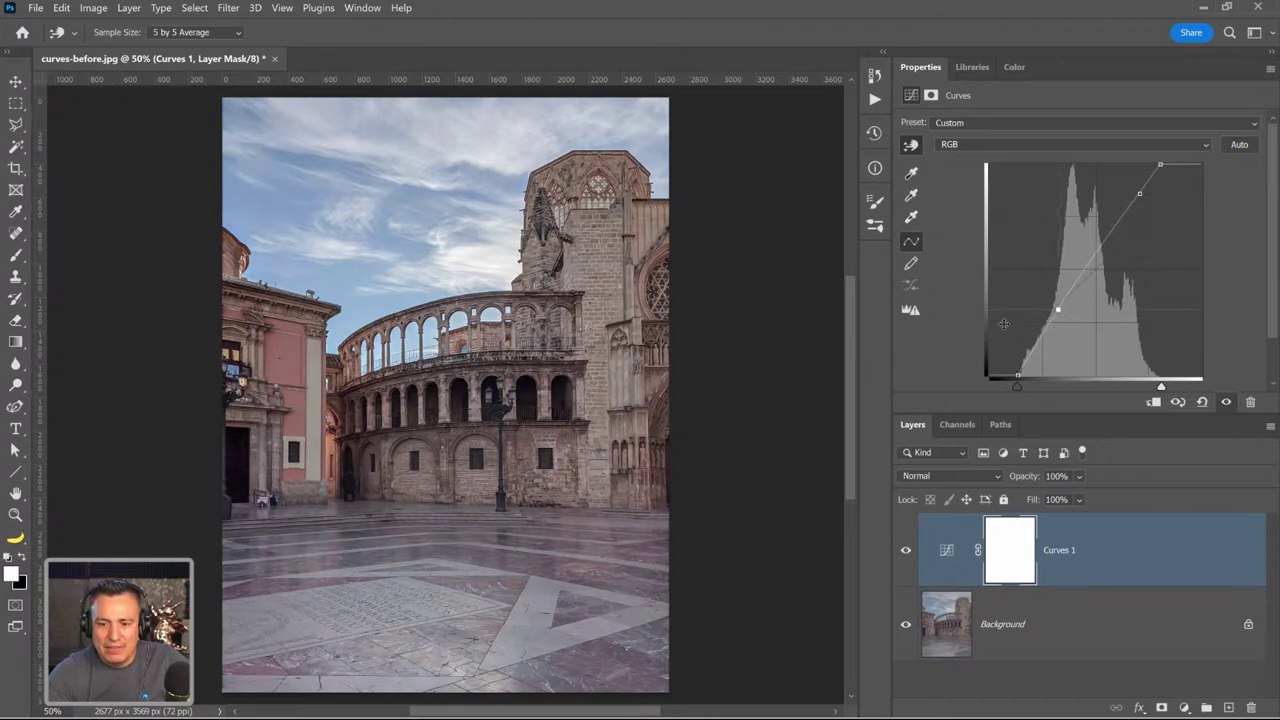
{"action": "key", "text": "Right"}
{"action": "key", "text": "Right"}
{"action": "key", "text": "Right"}
{"action": "key", "text": "Down"}
{"action": "key", "text": "Down"}
{"action": "key", "text": "Down"}
{"action": "key", "text": "Down"}
{"action": "key", "text": "Down"}
{"action": "key", "text": "Down"}
{"action": "key", "text": "Down"}
{"action": "key", "text": "Down"}
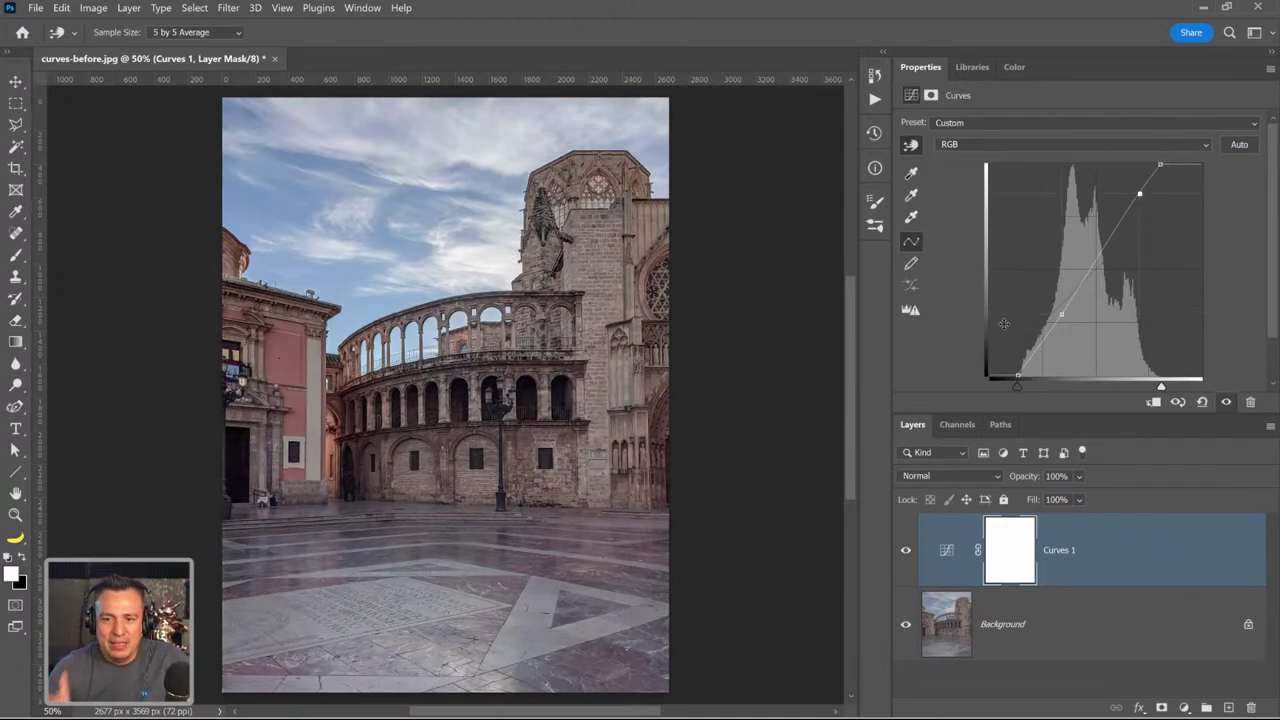
- Nudge the curve's highlight point up and down in small increments and leave it slightly lower than it started
{"action": "key", "text": "Up"}
{"action": "key", "text": "Up"}
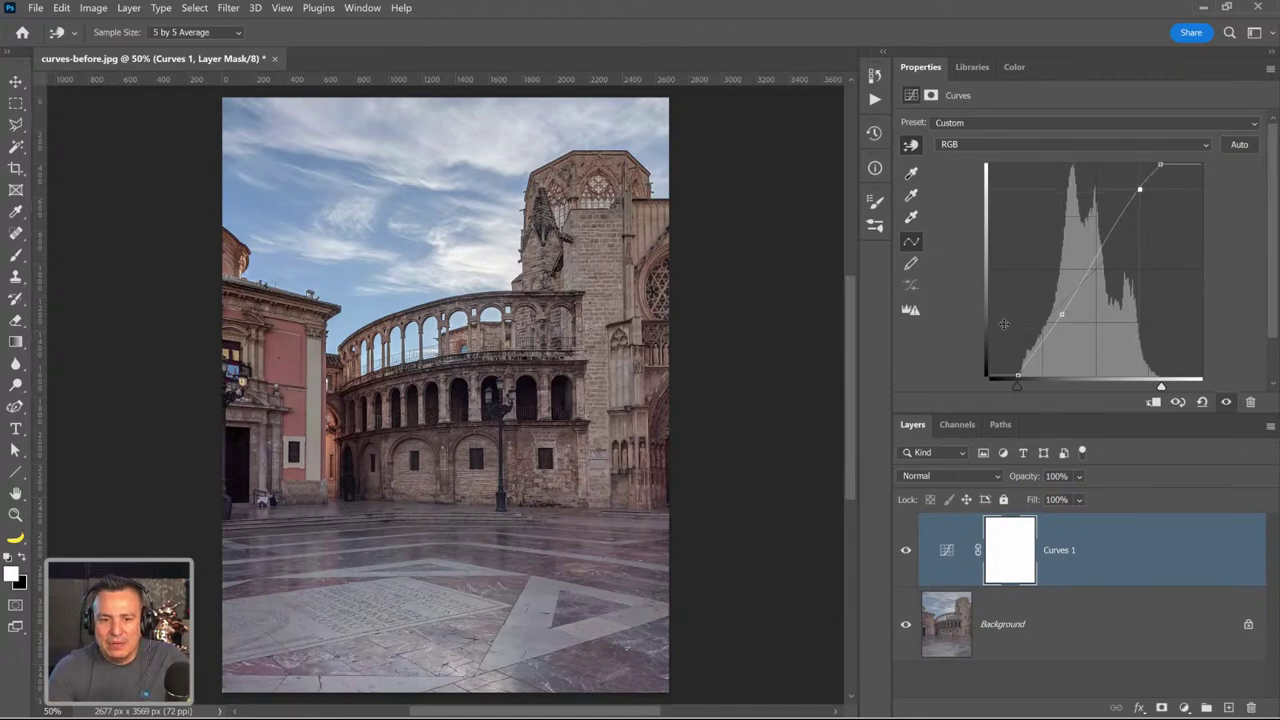
{"action": "key", "text": "Down"}
{"action": "key", "text": "Down"}
{"action": "key", "text": "Down"}
{"action": "key", "text": "Down"}
{"action": "key", "text": "Down"}
{"action": "key", "text": "Down"}
{"action": "key", "text": "Down"}
{"action": "key", "text": "Down"}
{"action": "key", "text": "Down"}
{"action": "key", "text": "Down"}
{"action": "key", "text": "Down"}
{"action": "key", "text": "Down"}
{"action": "key", "text": "Down"}
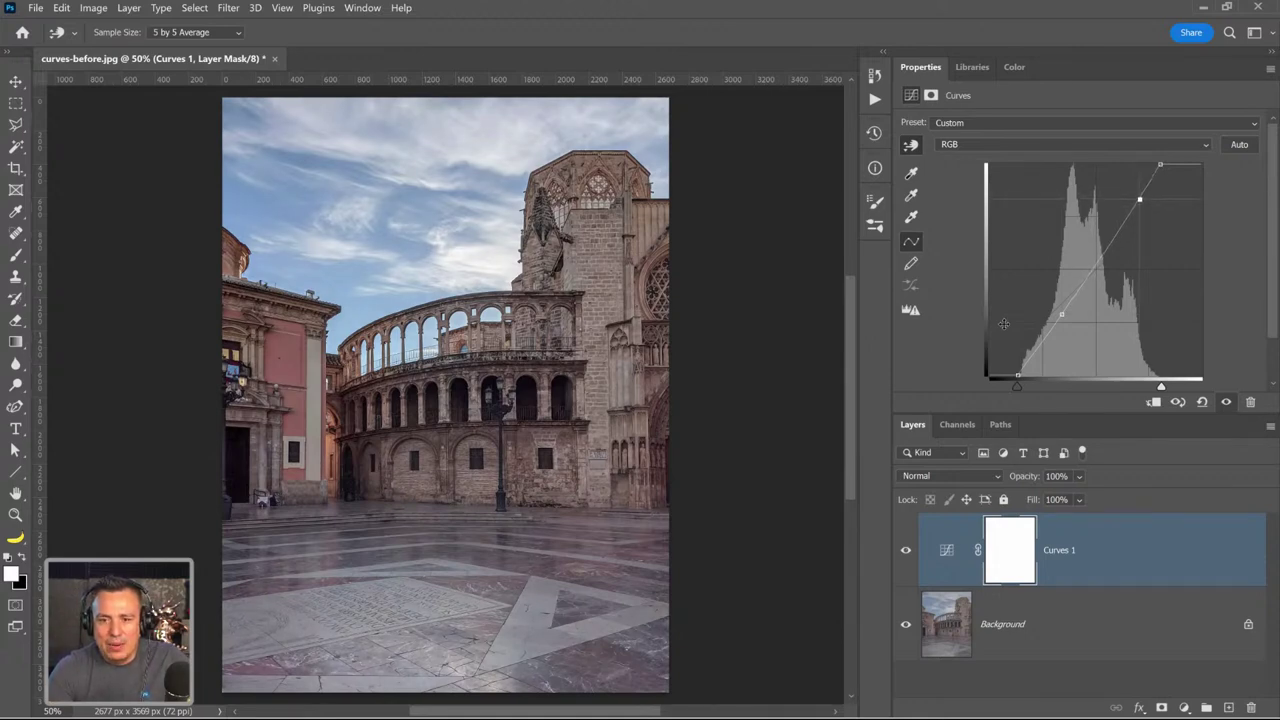
{"action": "key", "text": "Down"}
{"action": "key", "text": "Down"}
{"action": "key", "text": "Down"}
{"action": "key", "text": "Down"}
{"action": "key", "text": "Down"}
{"action": "key", "text": "Down"}
{"action": "key", "text": "Down"}
{"action": "key", "text": "Down"}
{"action": "key", "text": "Down"}
{"action": "key", "text": "Down"}
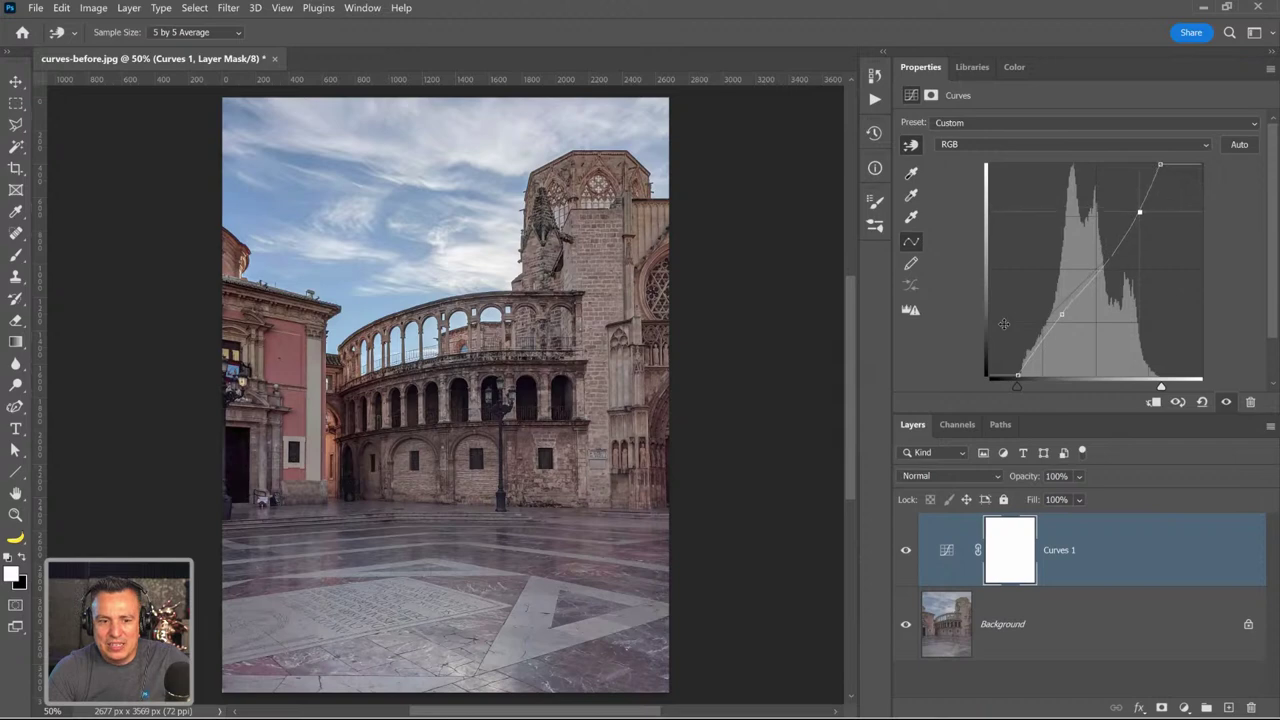
{"action": "key", "text": "Up"}
{"action": "key", "text": "Up"}
{"action": "key", "text": "Up"}
{"action": "key", "text": "Up"}
{"action": "key", "text": "Up"}
{"action": "key", "text": "Up"}
{"action": "key", "text": "Up"}
{"action": "key", "text": "Up"}
{"action": "key", "text": "Up"}
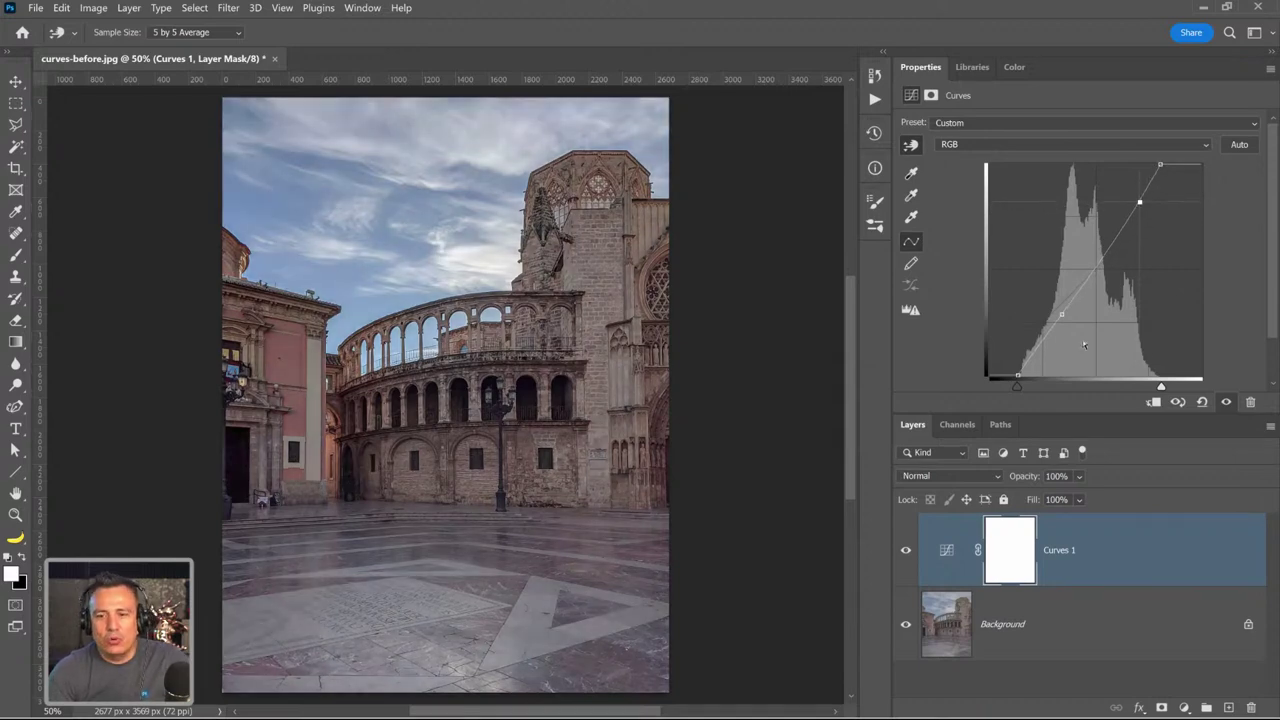
- Try shifting the shadow point of Curves 1 toward the darker tones and move it back onto the line
{"action": "left_click", "coordinate": [1049, 313]}
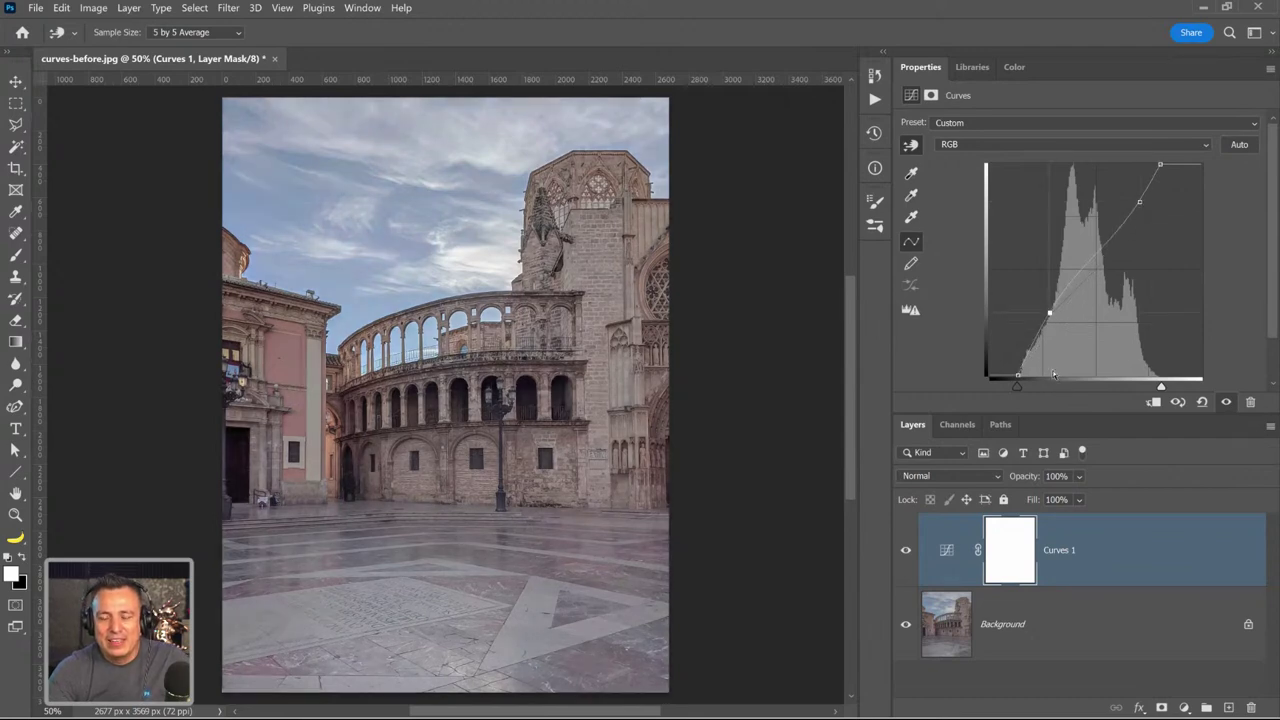
{"action": "left_click_drag", "start_coordinate": [1049, 313], "coordinate": [1062, 315]}
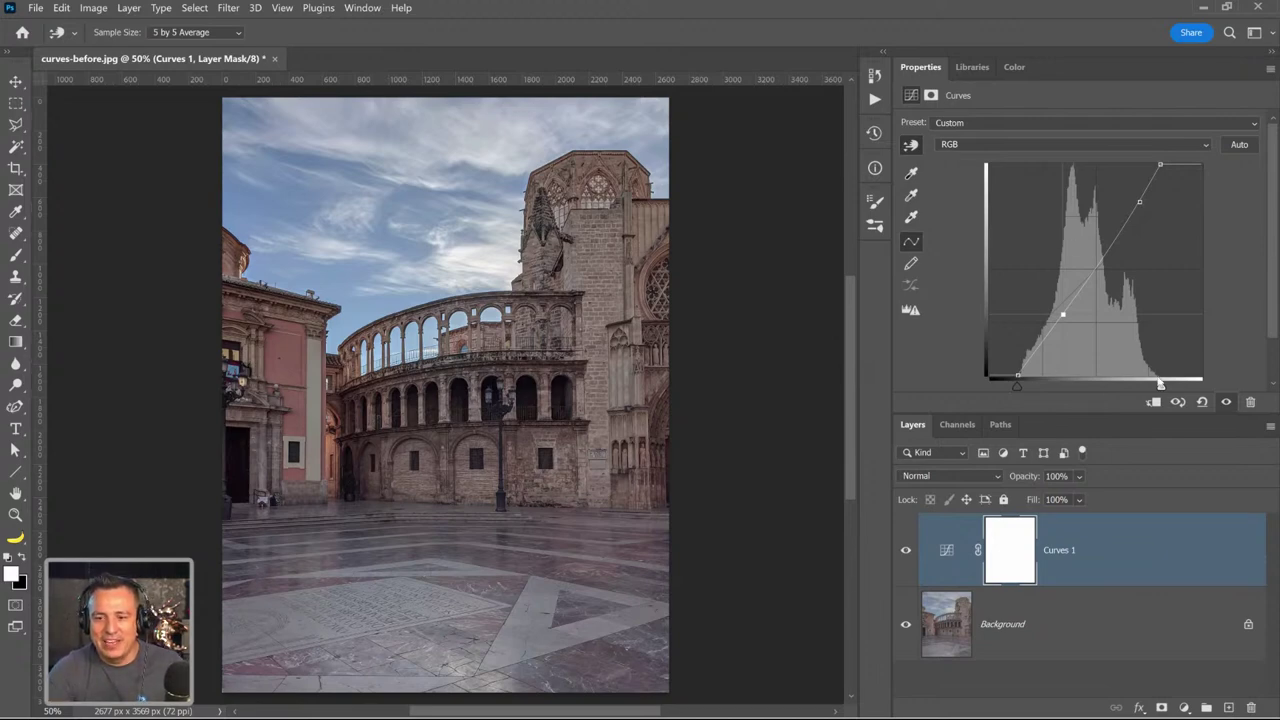
- Reset Curves 1 to its default and move the black and white points in to the edges of the histogram
{"action": "left_click", "coordinate": [1202, 401]}
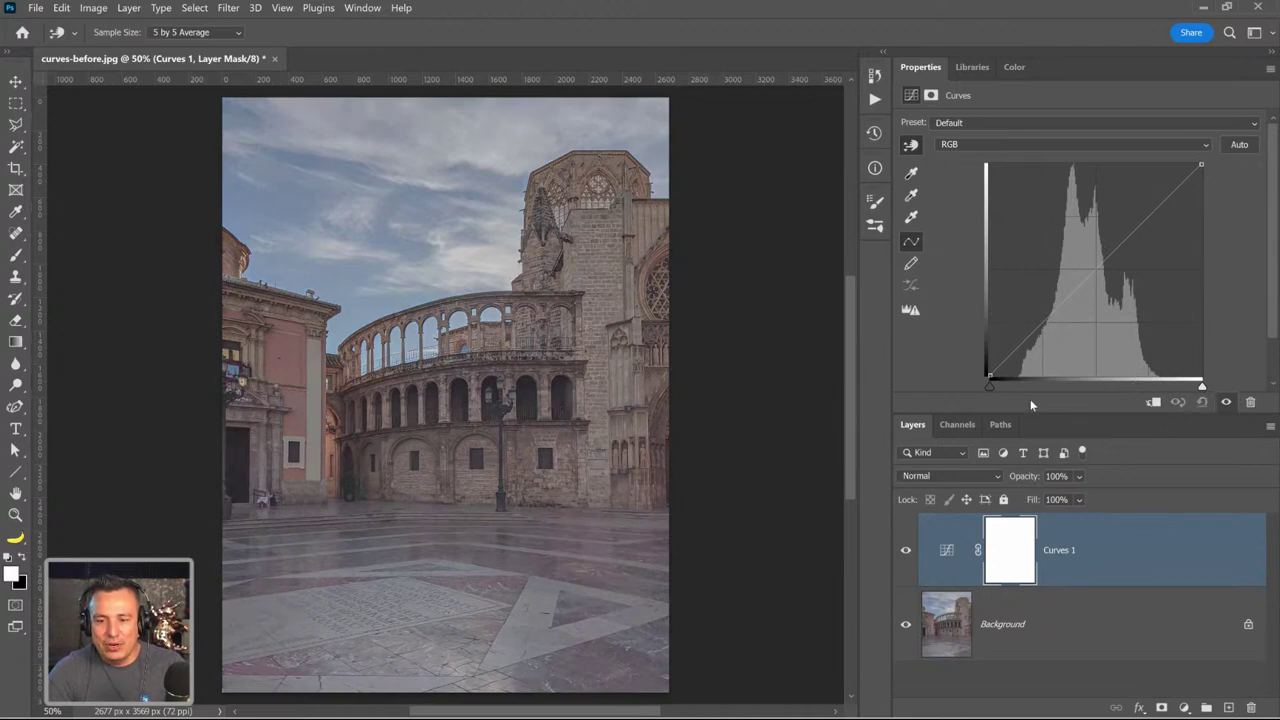
{"action": "left_click_drag", "start_coordinate": [992, 385], "coordinate": [1017, 387]}
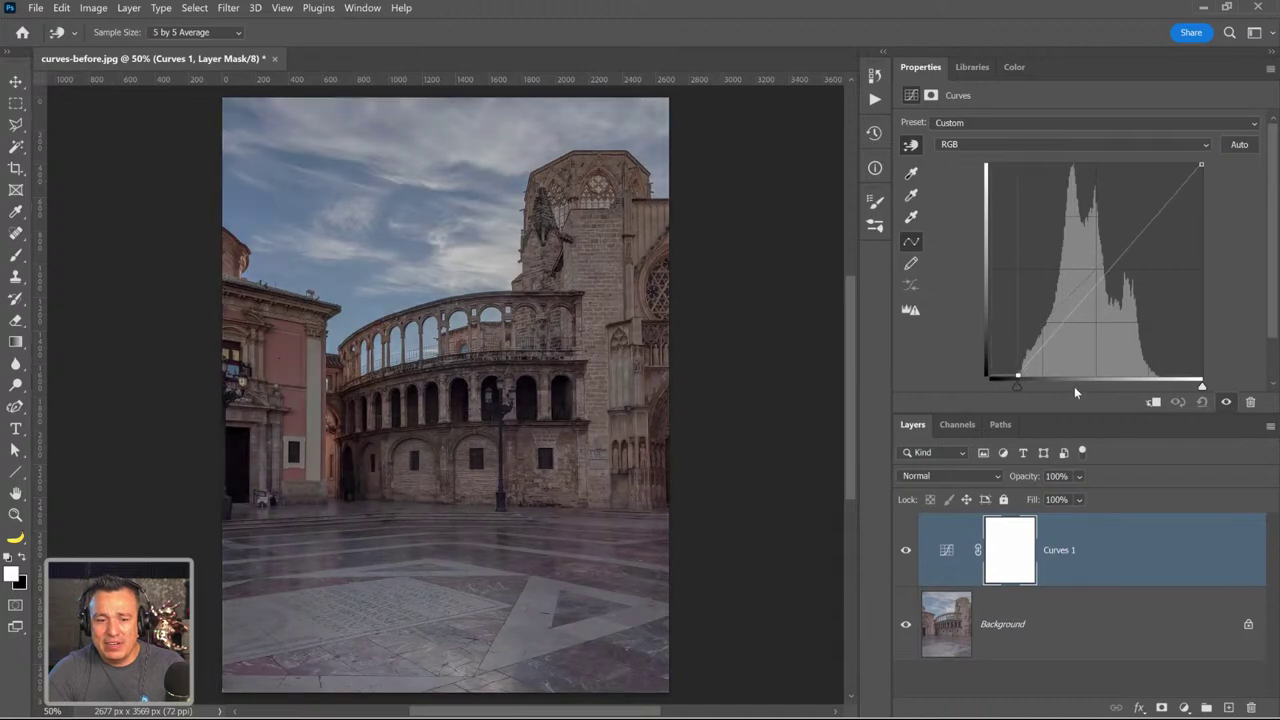
{"action": "left_click_drag", "start_coordinate": [1199, 386], "coordinate": [1159, 386]}
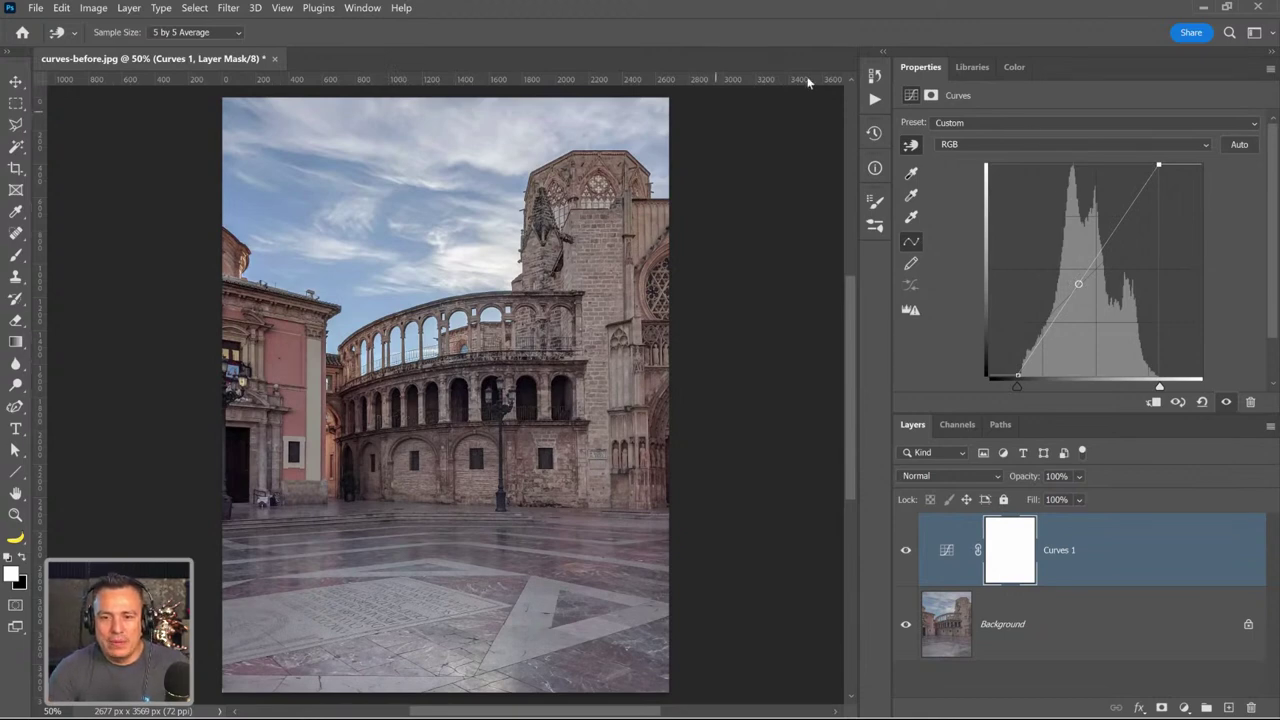
- In the Red channel of Curves 1, push the midtones strongly upward to tint the image red, and remove the curve point
{"action": "left_click", "coordinate": [1023, 145]}
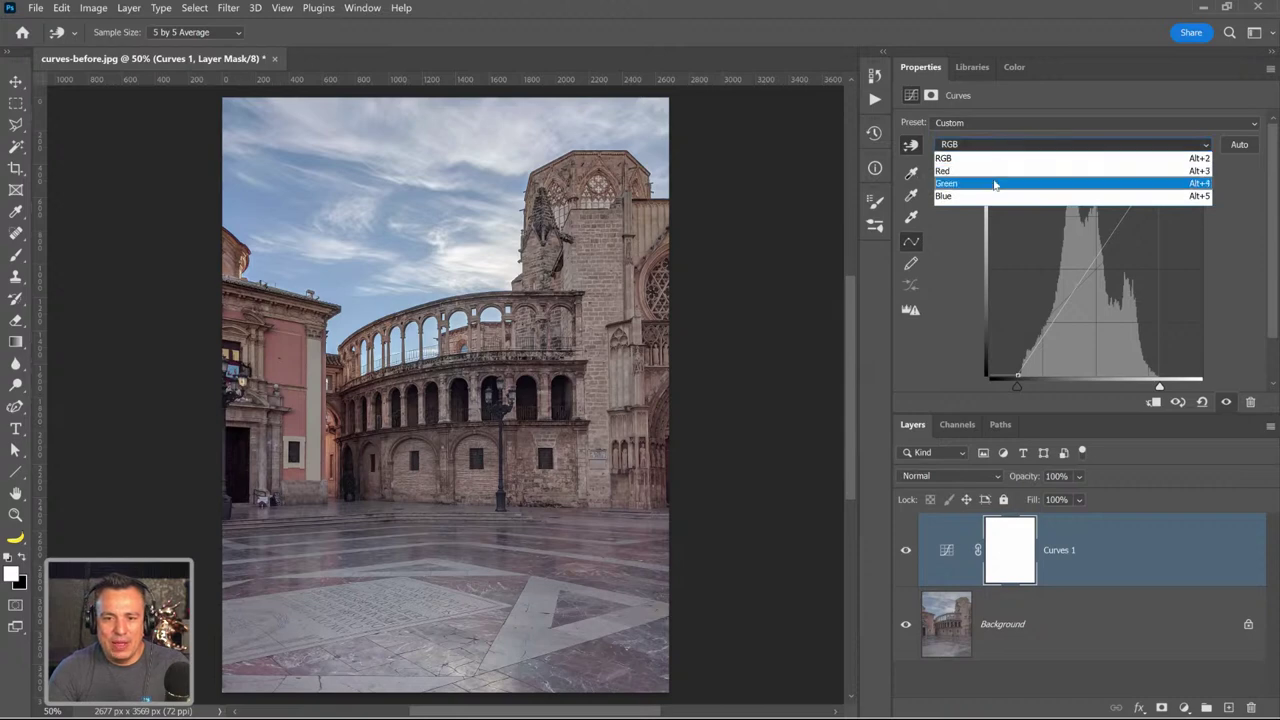
{"action": "left_click", "coordinate": [995, 177]}
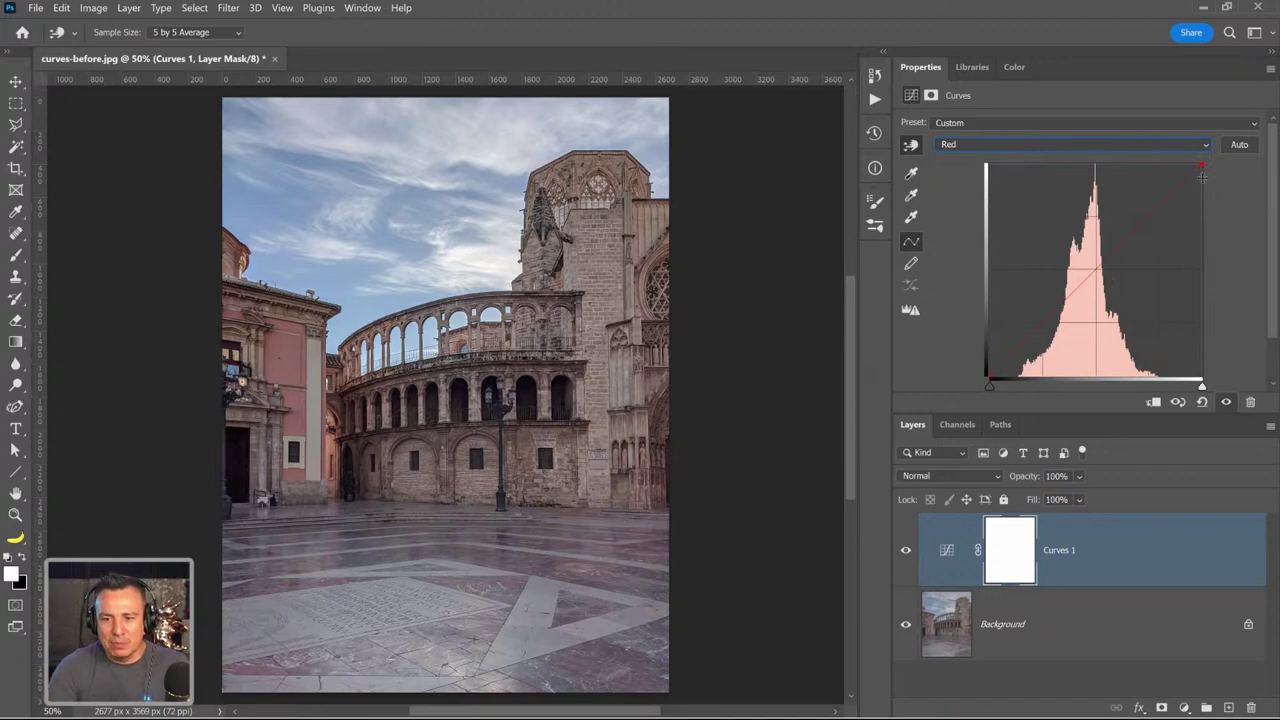
{"action": "left_click_drag", "start_coordinate": [1090, 272], "coordinate": [1059, 203]}
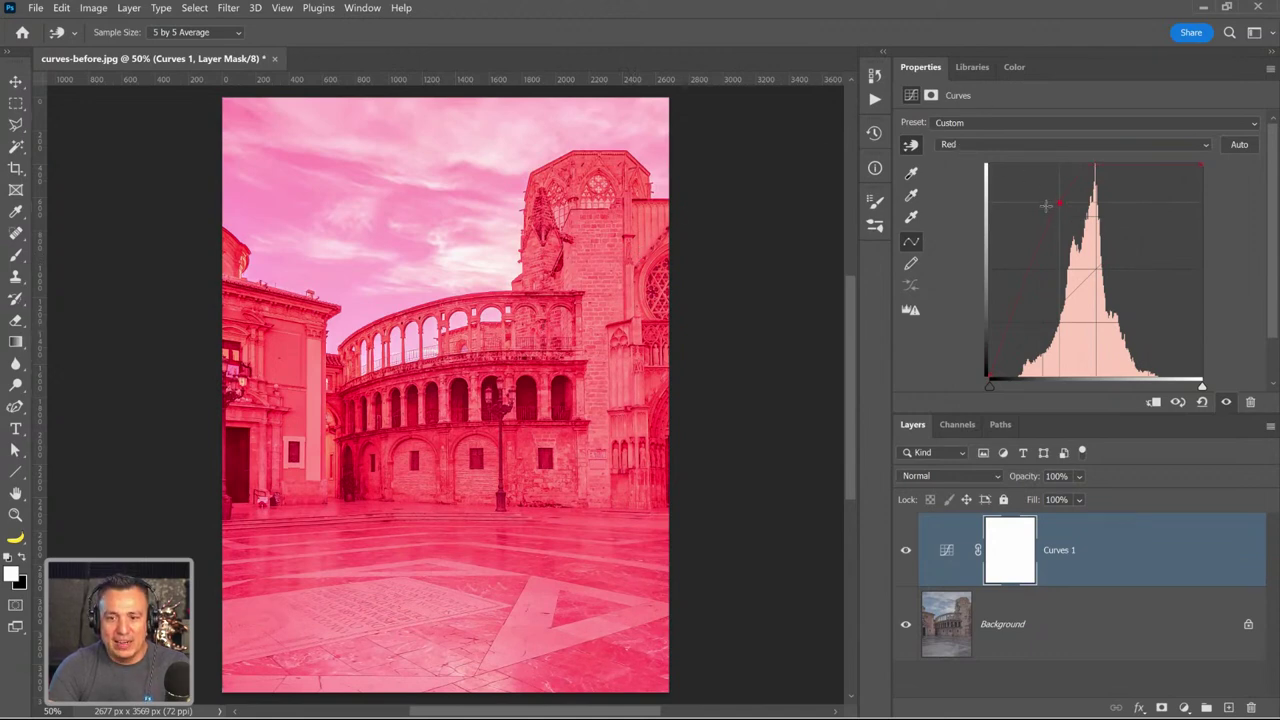
{"action": "left_click_drag", "start_coordinate": [1060, 203], "coordinate": [1098, 398]}
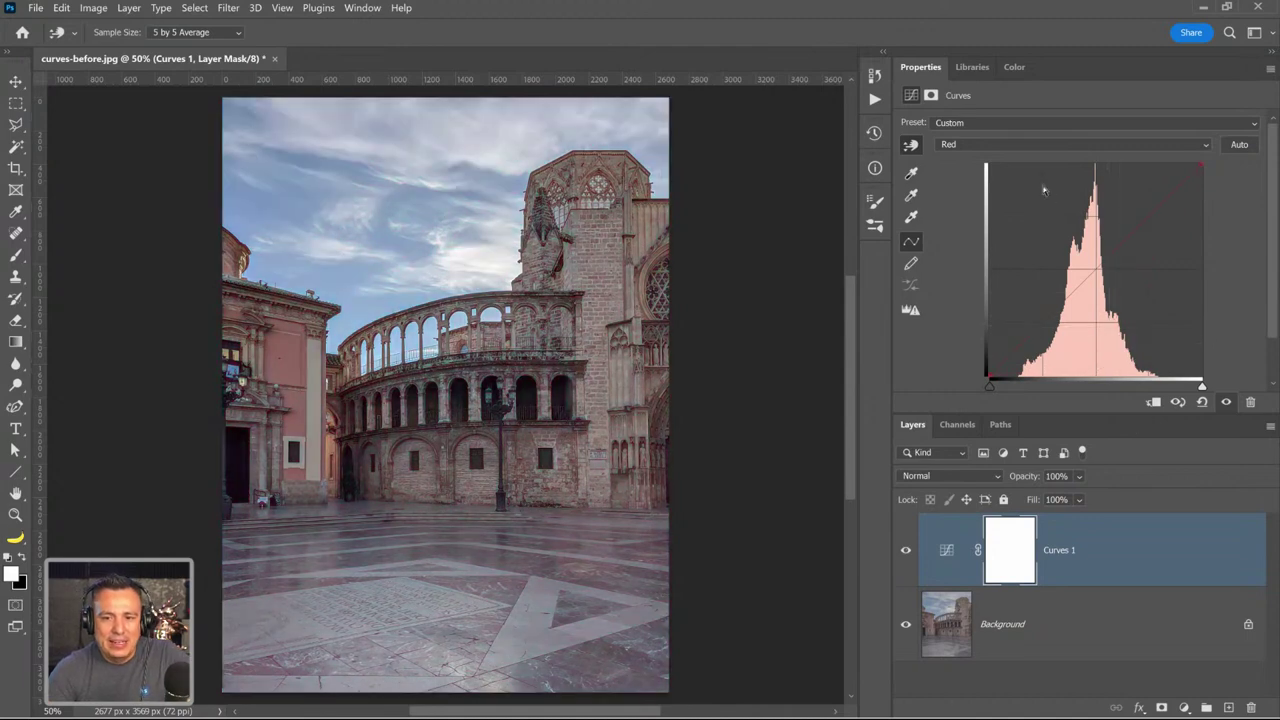
- Test midtone shifts in the Green and Blue channel curves of Curves 1, removing each added point
{"action": "left_click", "coordinate": [1022, 144]}
{"action": "left_click", "coordinate": [1021, 185]}
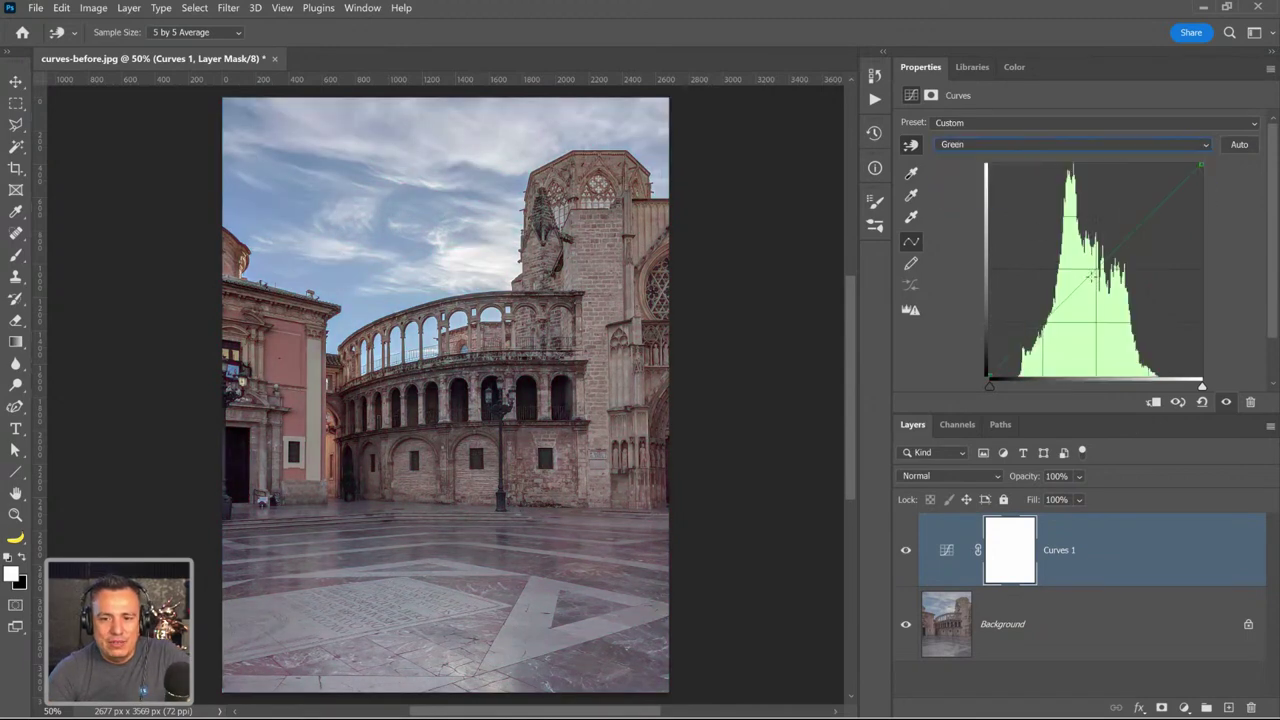
{"action": "mouse_move", "coordinate": [1083, 267]}
{"action": "left_mouse_down"}
{"action": "mouse_move", "coordinate": [1064, 232]}
{"action": "mouse_move", "coordinate": [1113, 332]}
{"action": "mouse_move", "coordinate": [1063, 279]}
{"action": "left_mouse_up"}
{"action": "left_click", "coordinate": [1005, 146]}
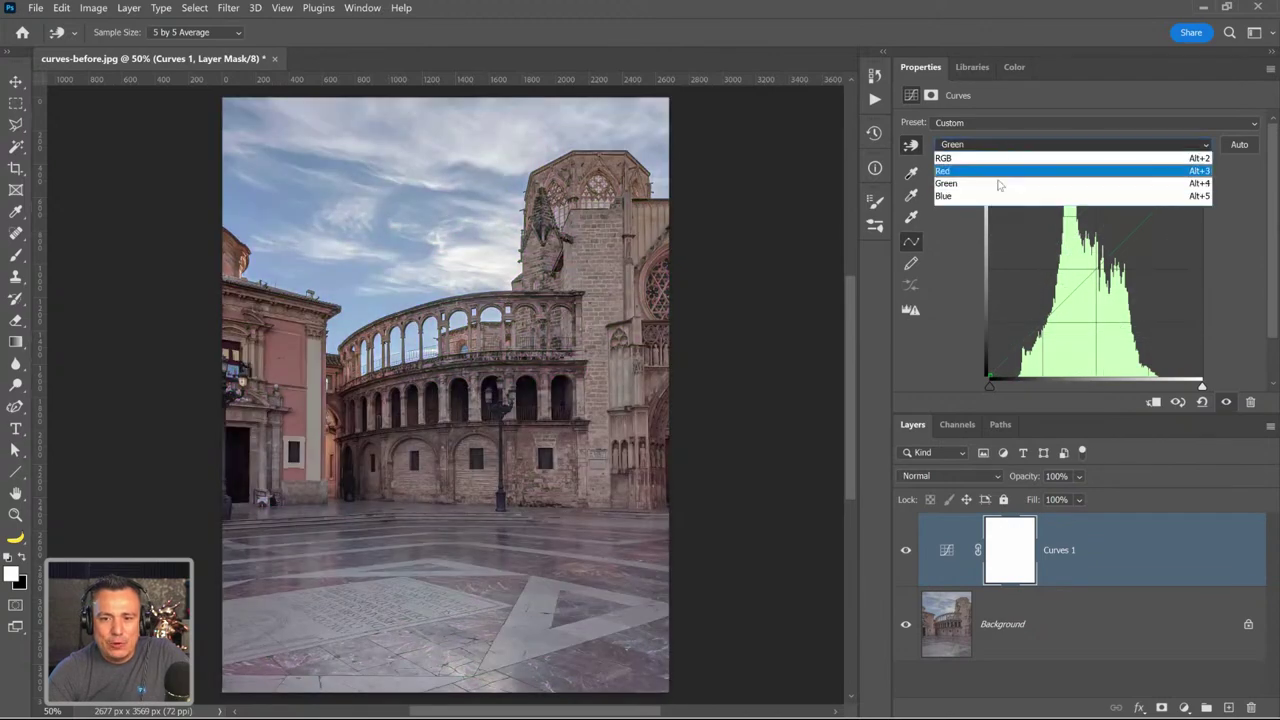
{"action": "left_click", "coordinate": [1002, 199]}
{"action": "left_click_drag", "start_coordinate": [1098, 268], "coordinate": [1125, 370]}
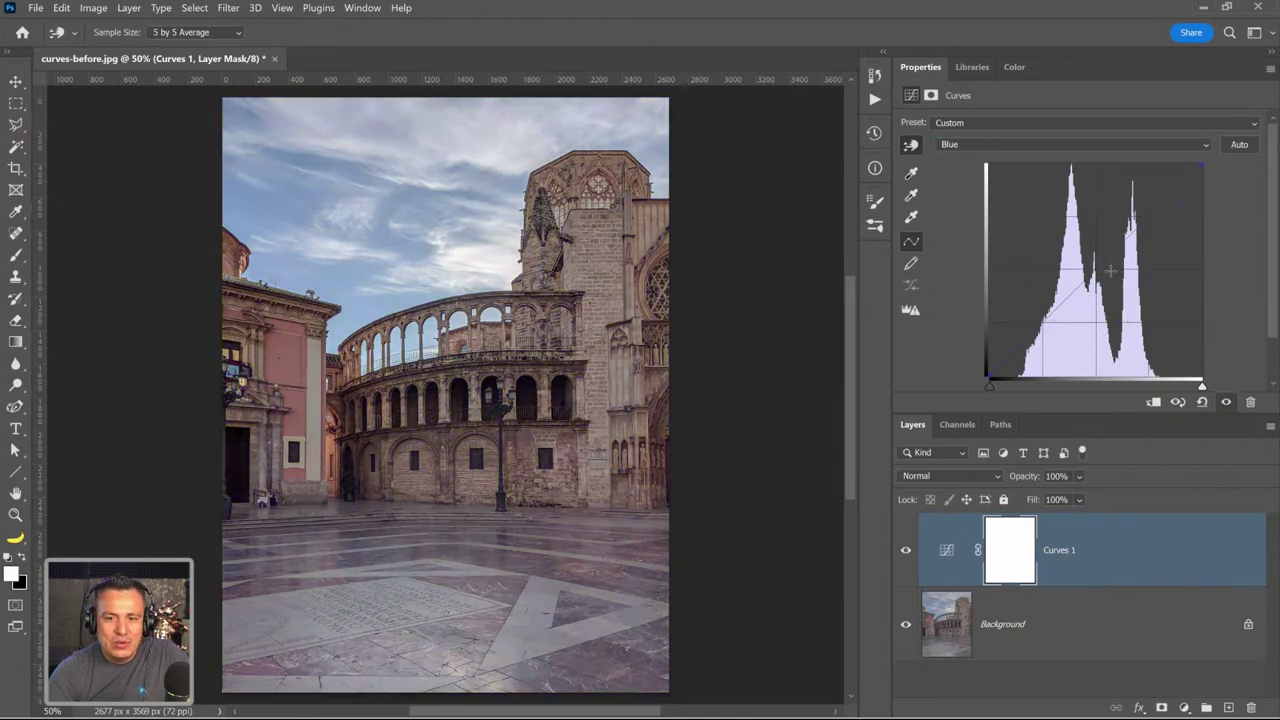
- Raise the midtones of the Blue channel curve slightly and lower those of the Red channel to cool the image
{"action": "left_click_drag", "start_coordinate": [1097, 270], "coordinate": [1089, 267]}
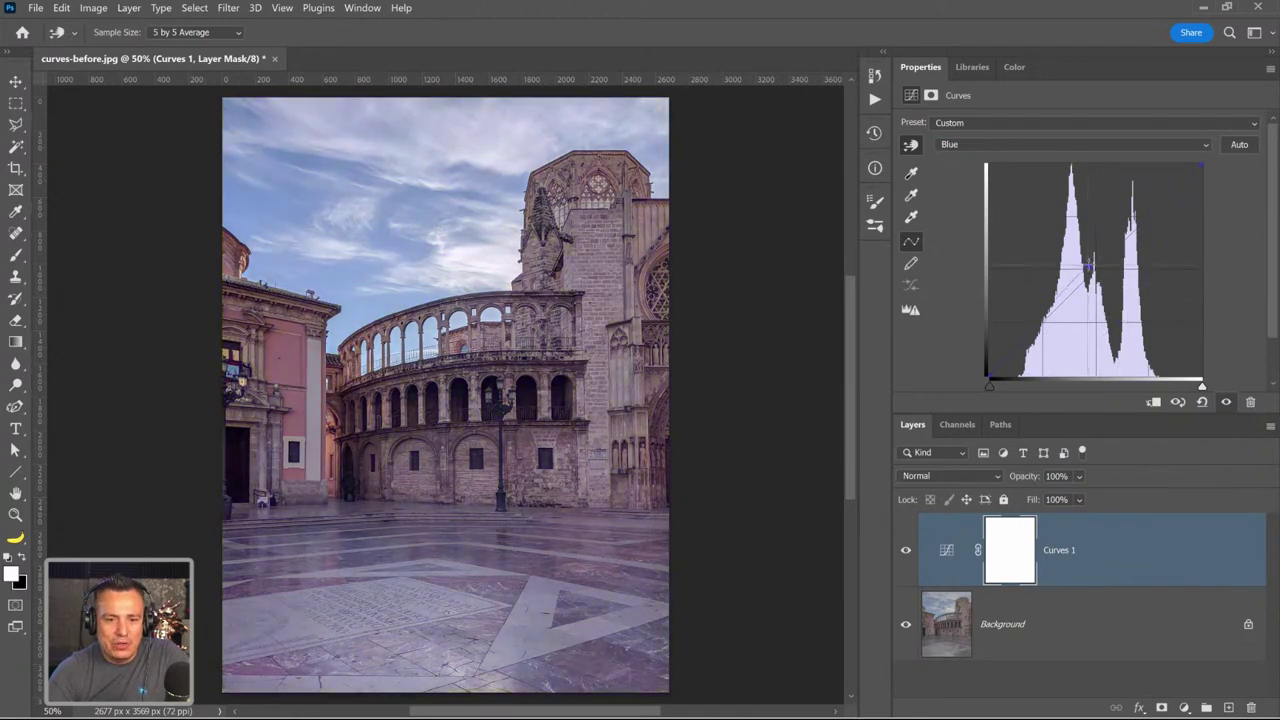
{"action": "left_click", "coordinate": [1014, 143]}
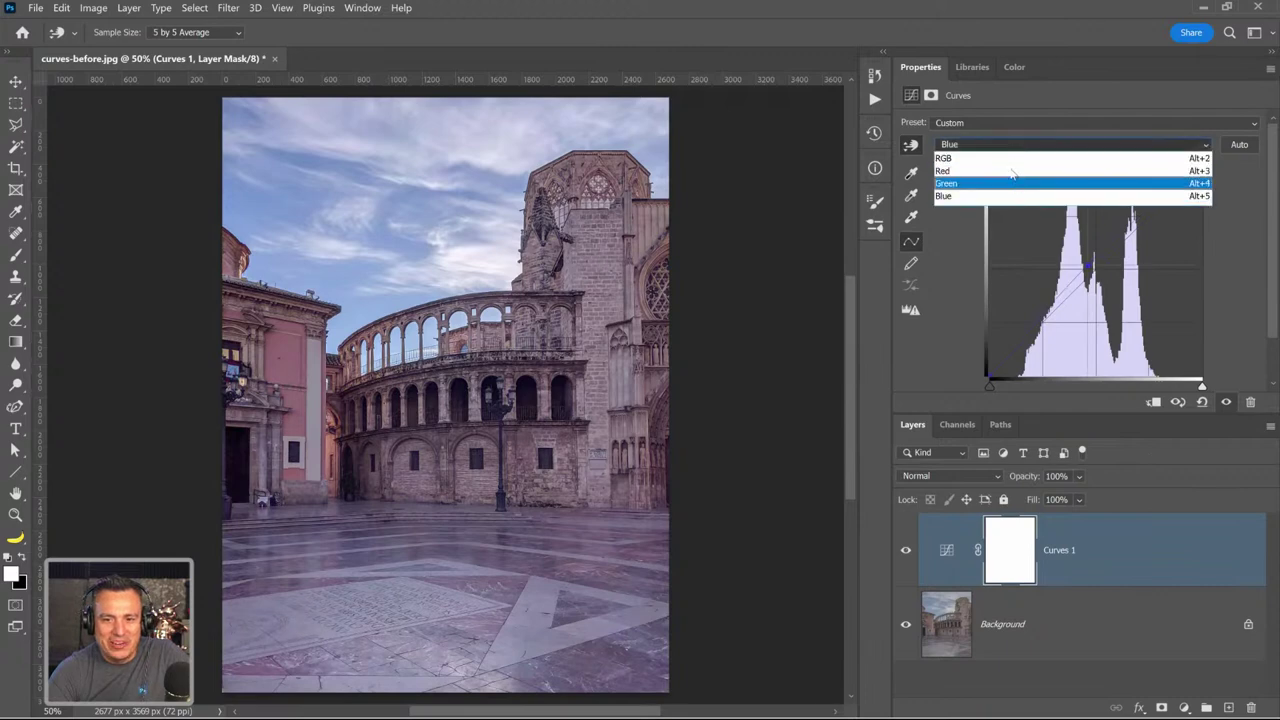
{"action": "left_click", "coordinate": [1016, 170]}
{"action": "mouse_move", "coordinate": [1105, 272]}
{"action": "left_mouse_down"}
{"action": "mouse_move", "coordinate": [1109, 288]}
{"action": "mouse_move", "coordinate": [1107, 277]}
{"action": "left_mouse_up"}
- Pull the midtones of the RGB composite curve down toward the shadows to darken the image
{"action": "left_click", "coordinate": [1014, 144]}
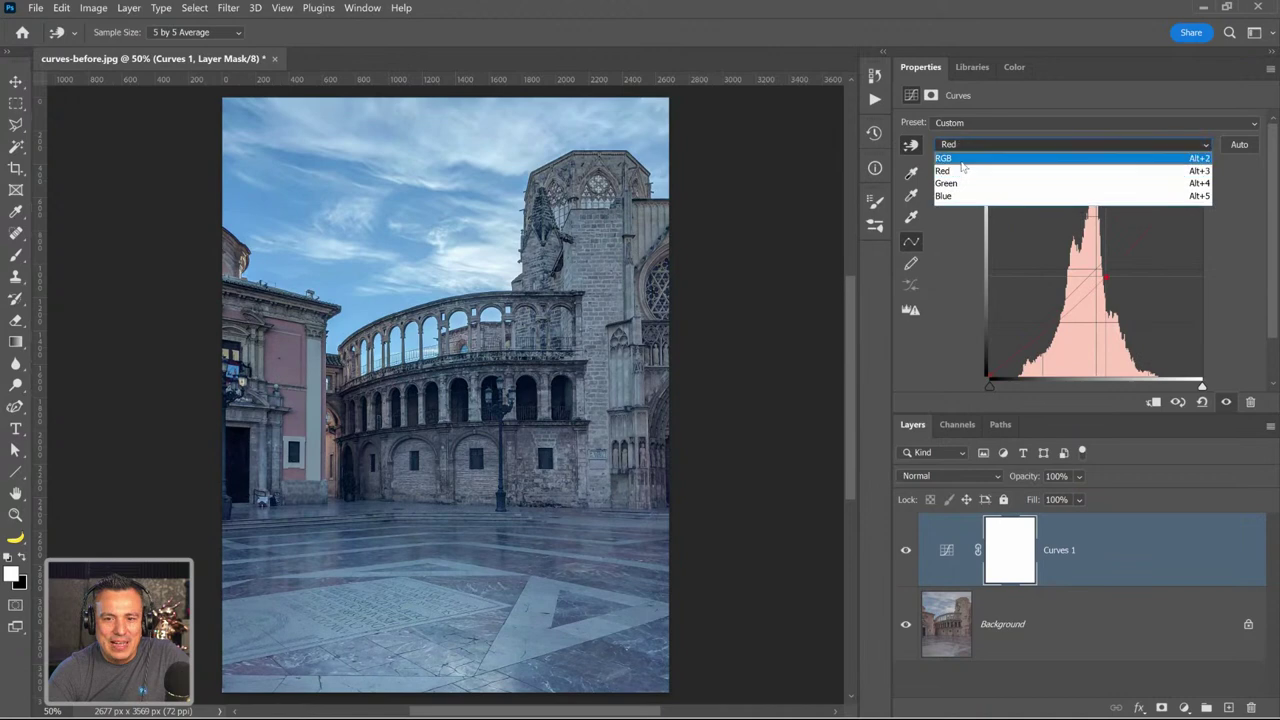
{"action": "left_click", "coordinate": [1014, 157]}
{"action": "left_click_drag", "start_coordinate": [1109, 240], "coordinate": [1103, 280]}
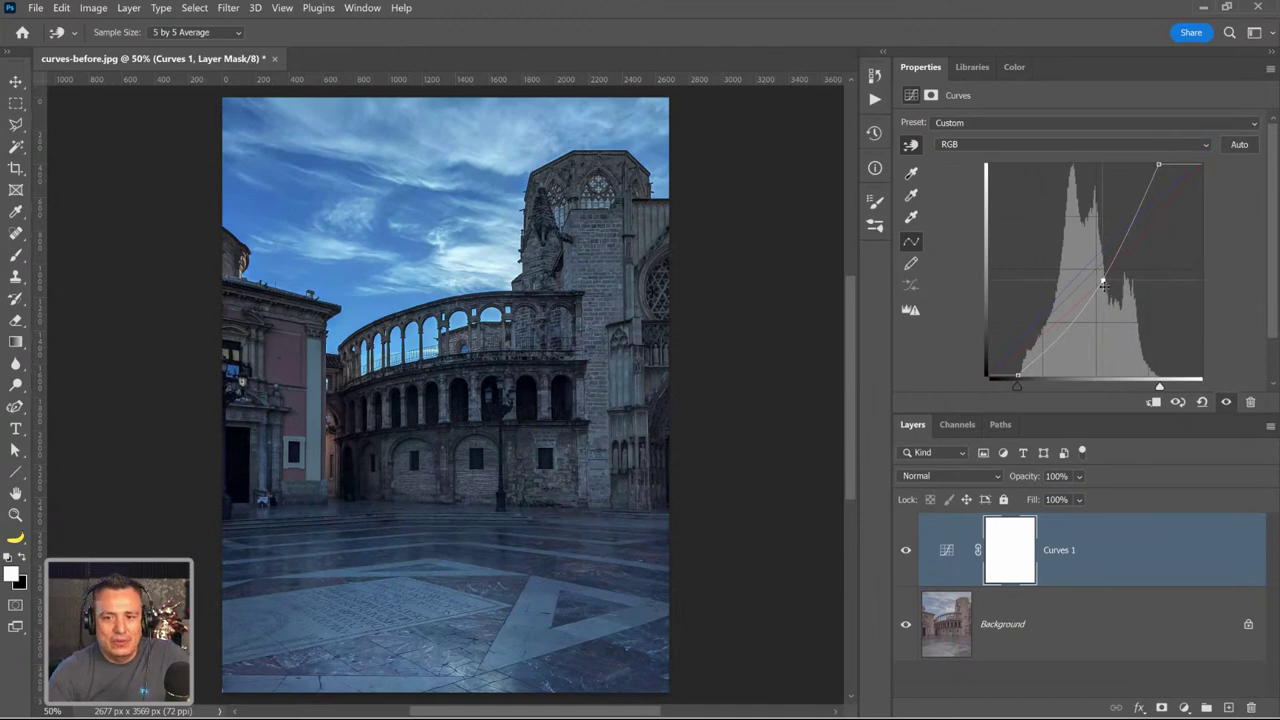
{"action": "left_click_drag", "start_coordinate": [1102, 282], "coordinate": [1068, 331]}
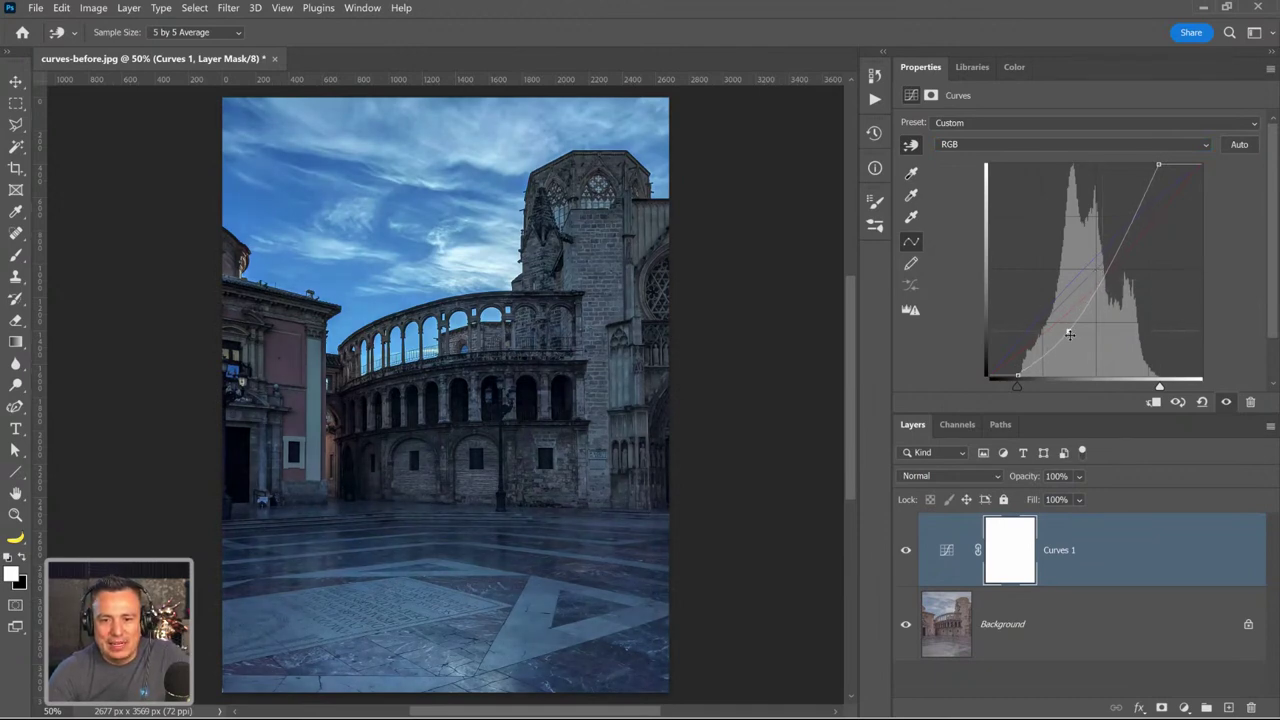
- Reset and hide Curves 1, and add a Levels adjustment layer above it
{"action": "left_click", "coordinate": [1202, 401]}
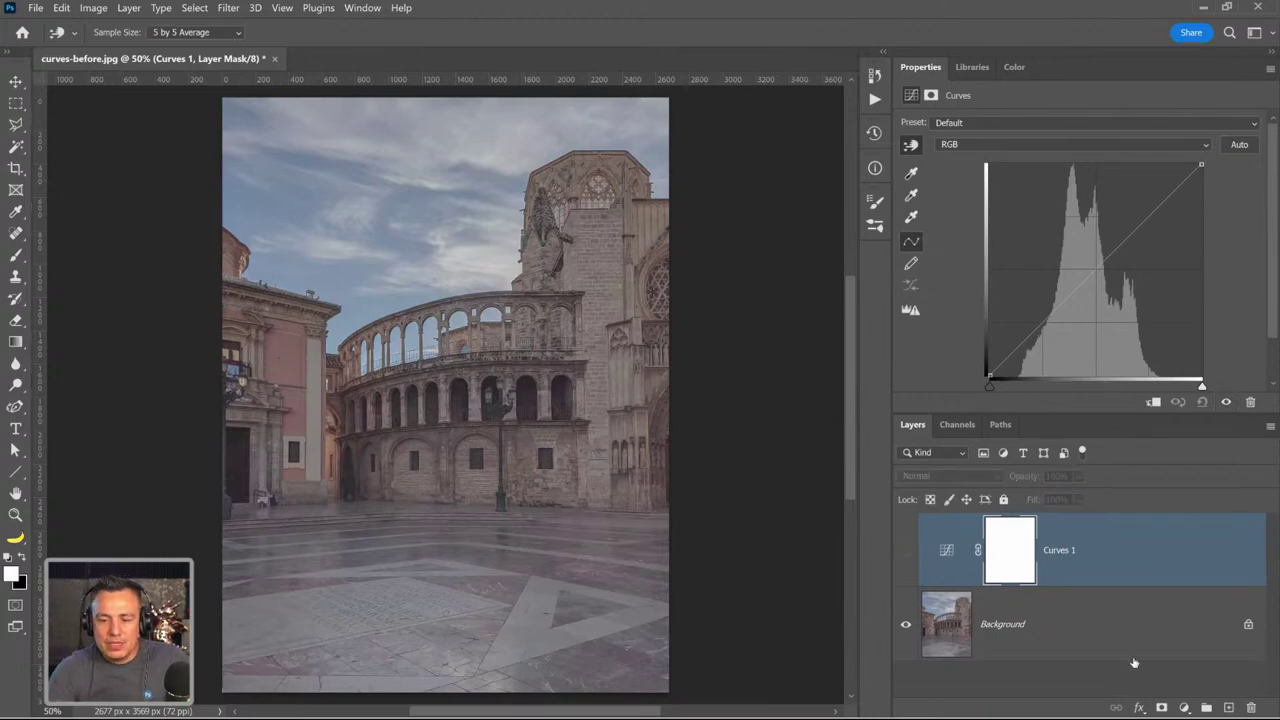
{"action": "left_click", "coordinate": [1183, 707]}
{"action": "left_click", "coordinate": [1160, 481]}
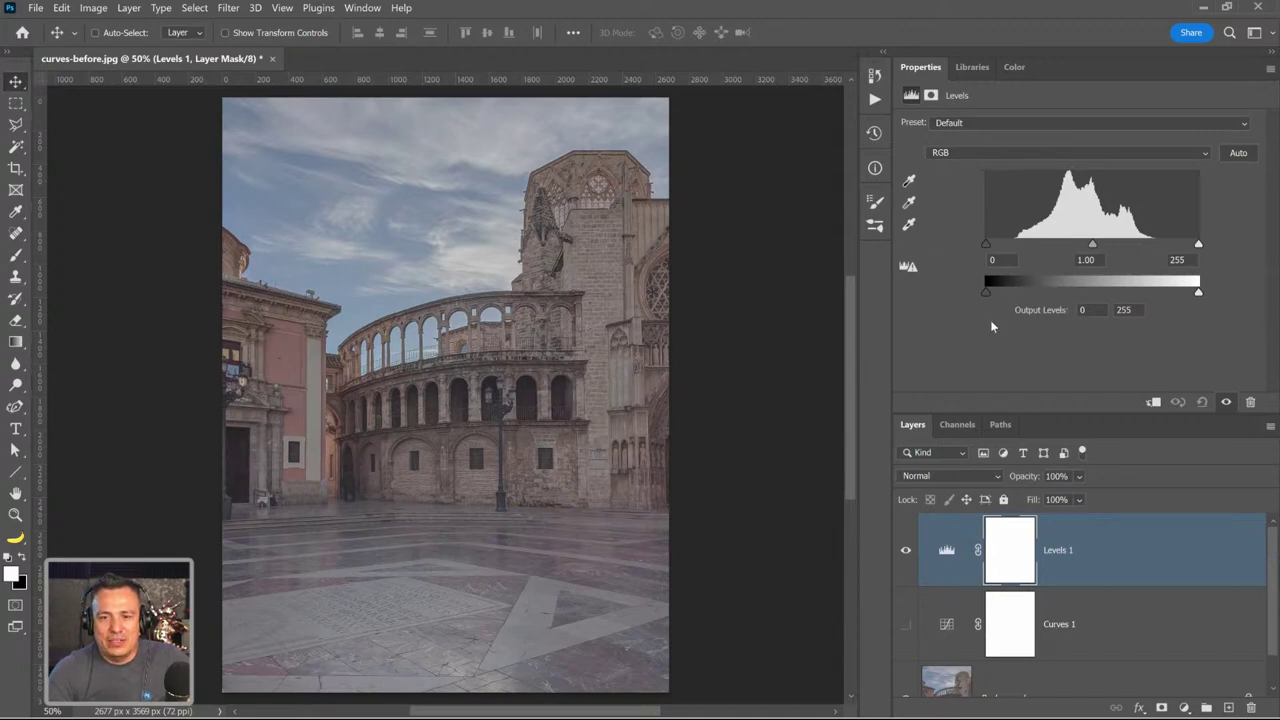
- Test the Red channel's input and output sliders in Levels 1, return them to 0 and 255, and switch back to RGB
{"action": "left_click", "coordinate": [970, 157]}
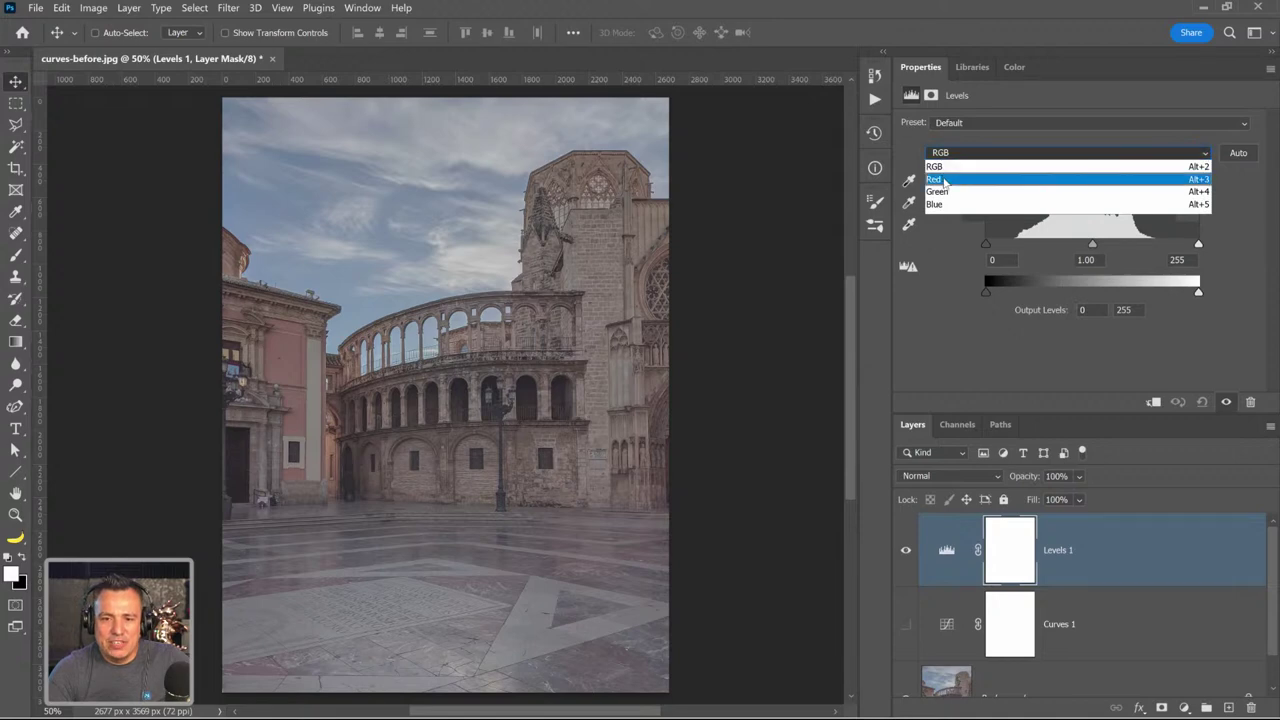
{"action": "left_click", "coordinate": [944, 181]}
{"action": "mouse_move", "coordinate": [986, 246]}
{"action": "left_mouse_down"}
{"action": "mouse_move", "coordinate": [1151, 252]}
{"action": "mouse_move", "coordinate": [976, 244]}
{"action": "left_mouse_up"}
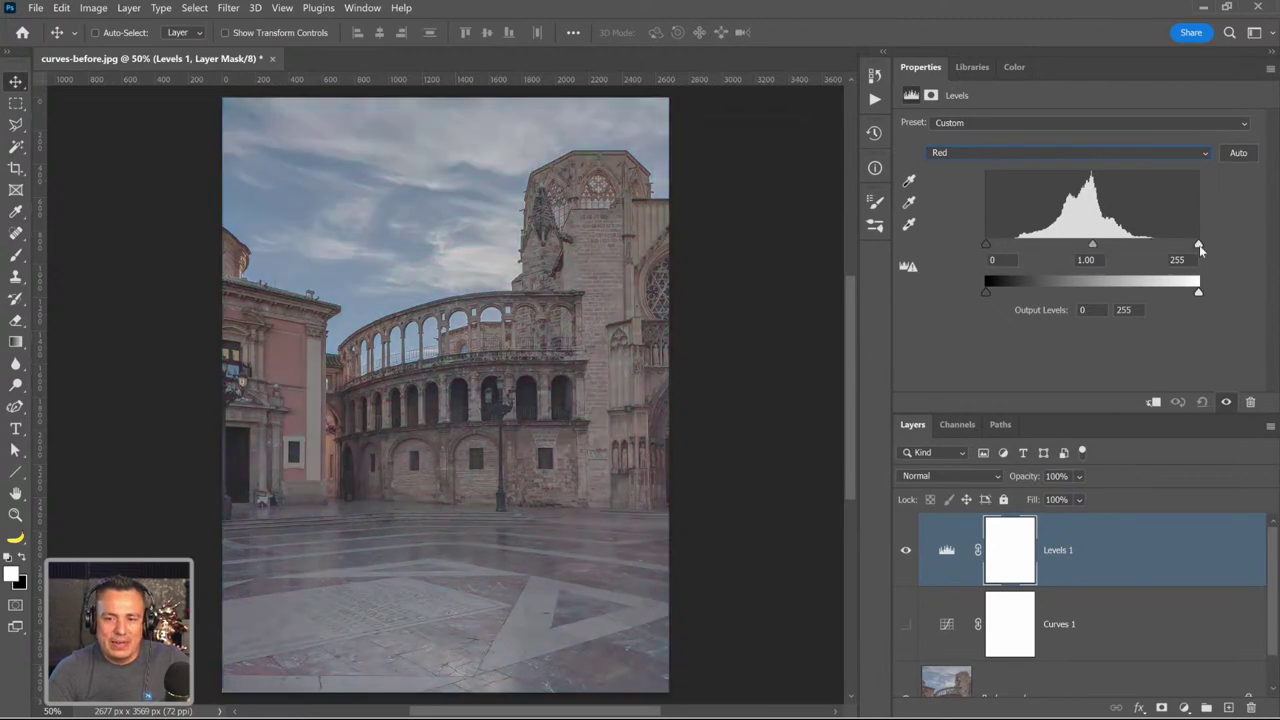
{"action": "mouse_move", "coordinate": [1199, 245]}
{"action": "left_mouse_down"}
{"action": "mouse_move", "coordinate": [1030, 254]}
{"action": "mouse_move", "coordinate": [1199, 250]}
{"action": "left_mouse_up"}
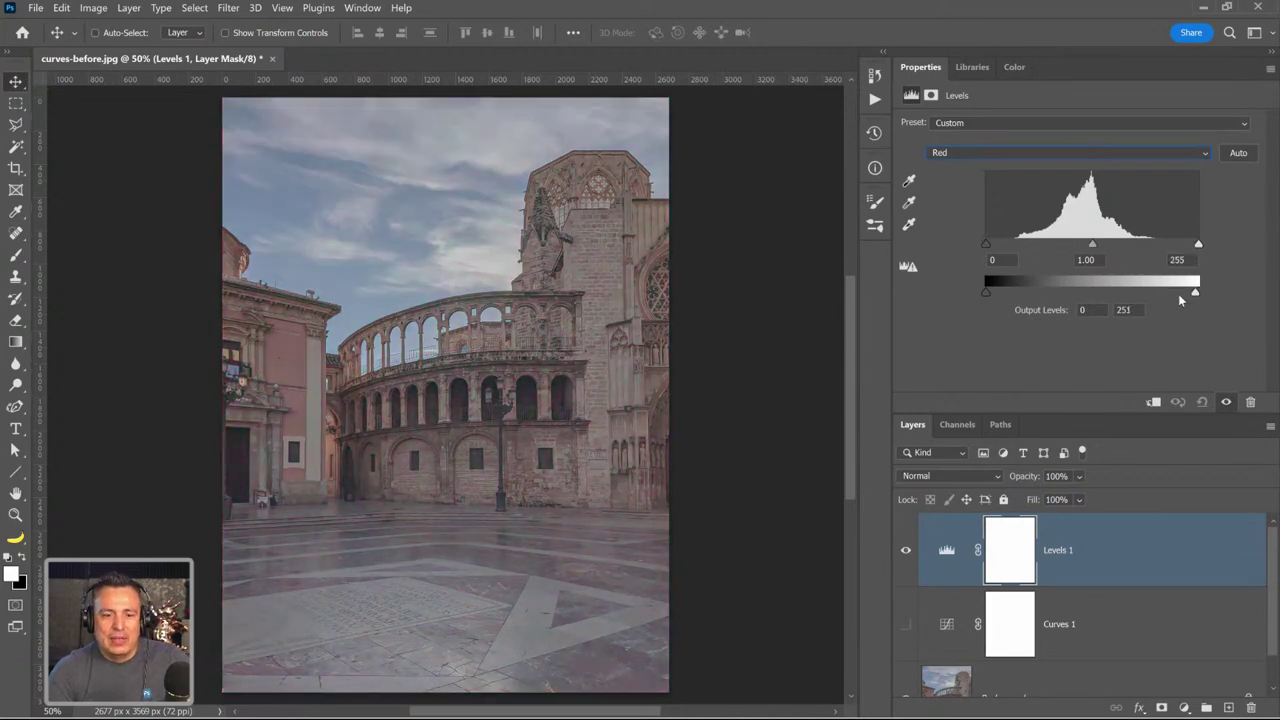
{"action": "left_click_drag", "start_coordinate": [1134, 294], "coordinate": [1207, 296]}
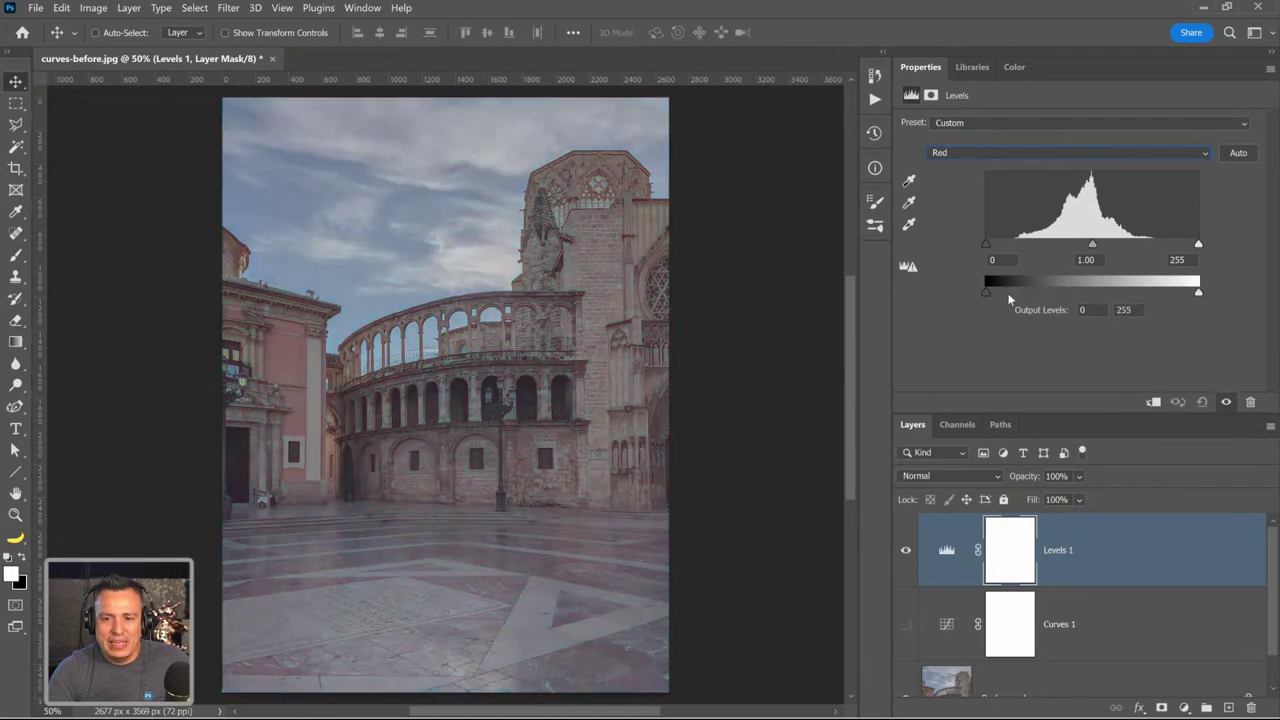
{"action": "mouse_move", "coordinate": [985, 292]}
{"action": "left_mouse_down"}
{"action": "mouse_move", "coordinate": [1129, 291]}
{"action": "mouse_move", "coordinate": [964, 300]}
{"action": "left_mouse_up"}
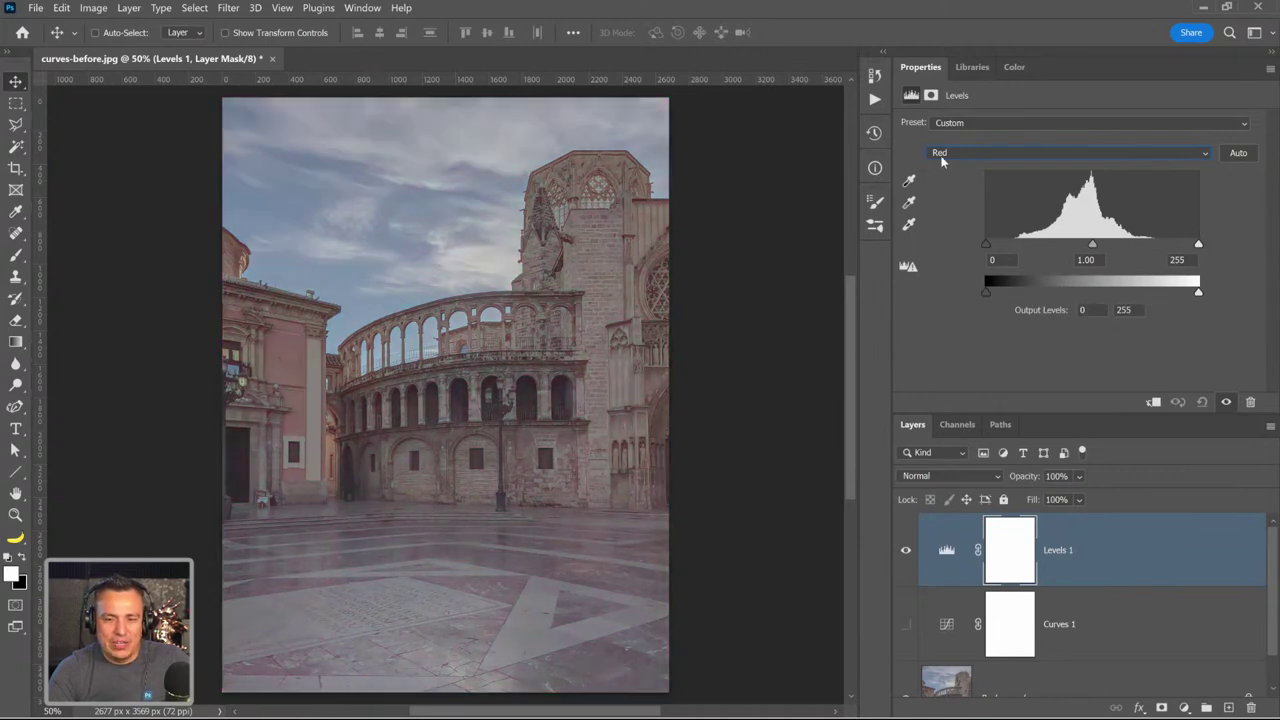
{"action": "left_click", "coordinate": [940, 157]}
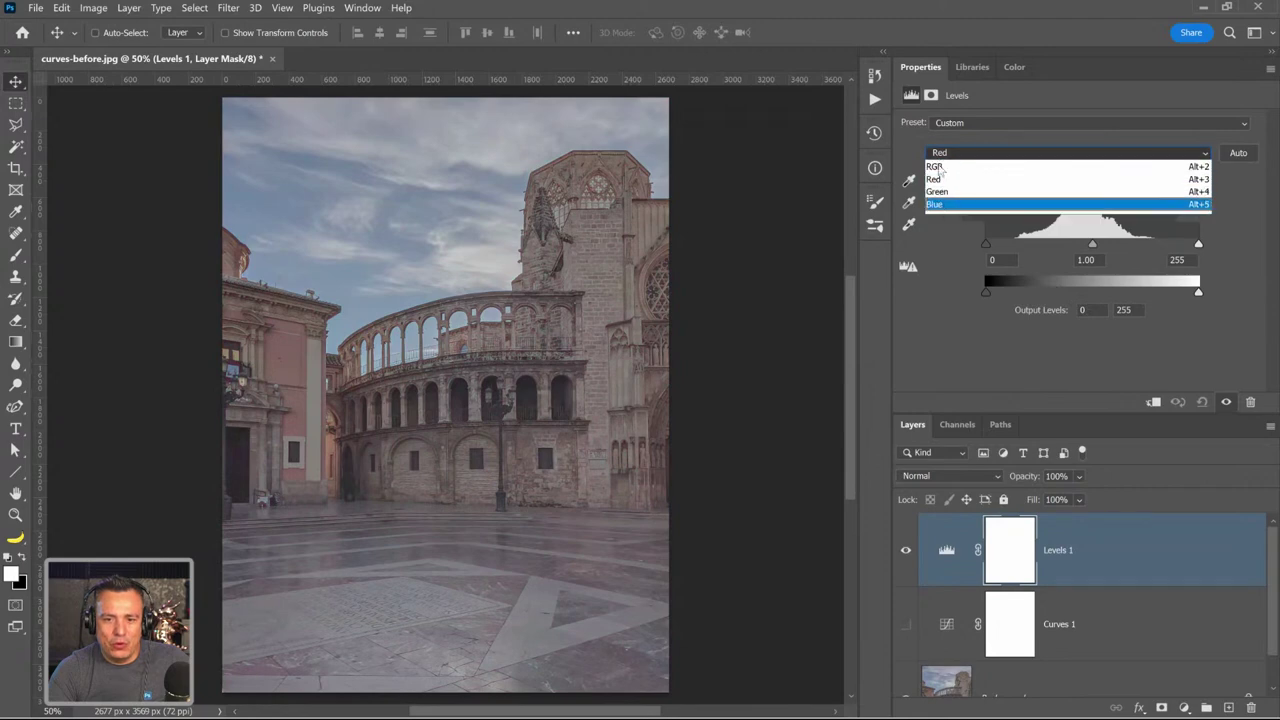
{"action": "left_click", "coordinate": [935, 167]}
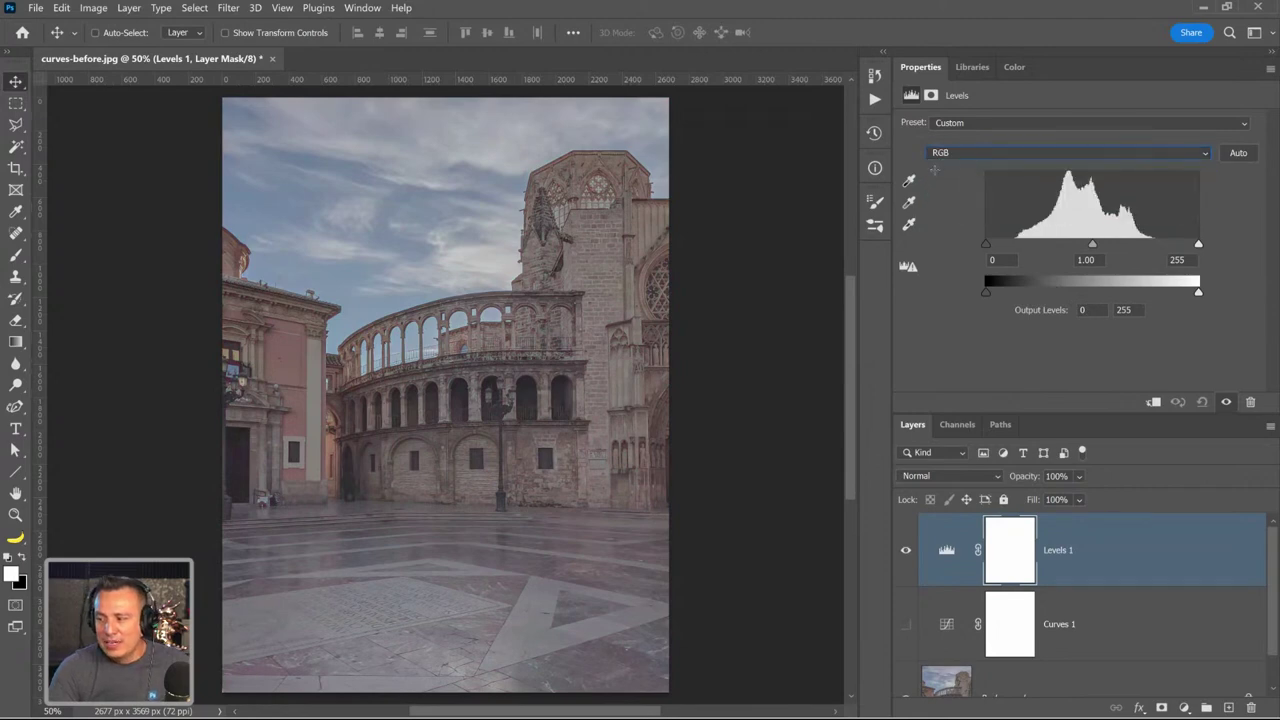
- Compare the adjustment settings of Curves 1 with those of Levels 1
{"action": "left_click", "coordinate": [1143, 534]}
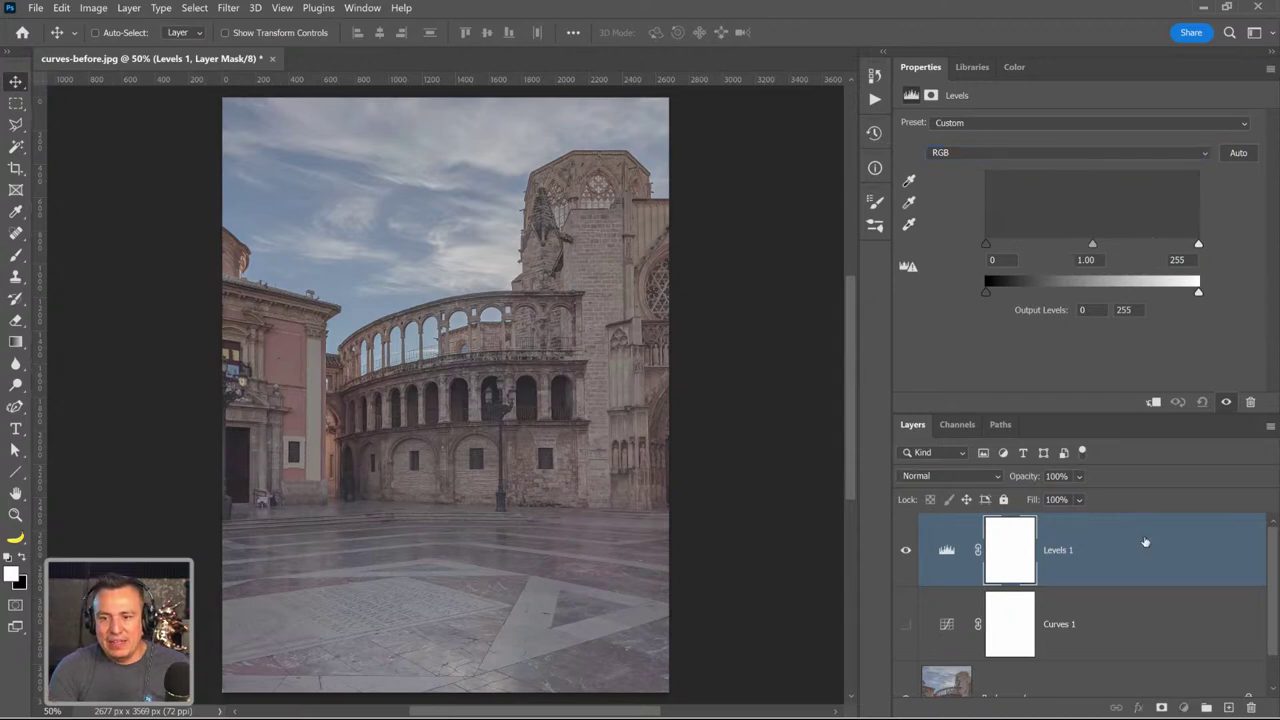
{"action": "left_click", "coordinate": [1146, 616]}
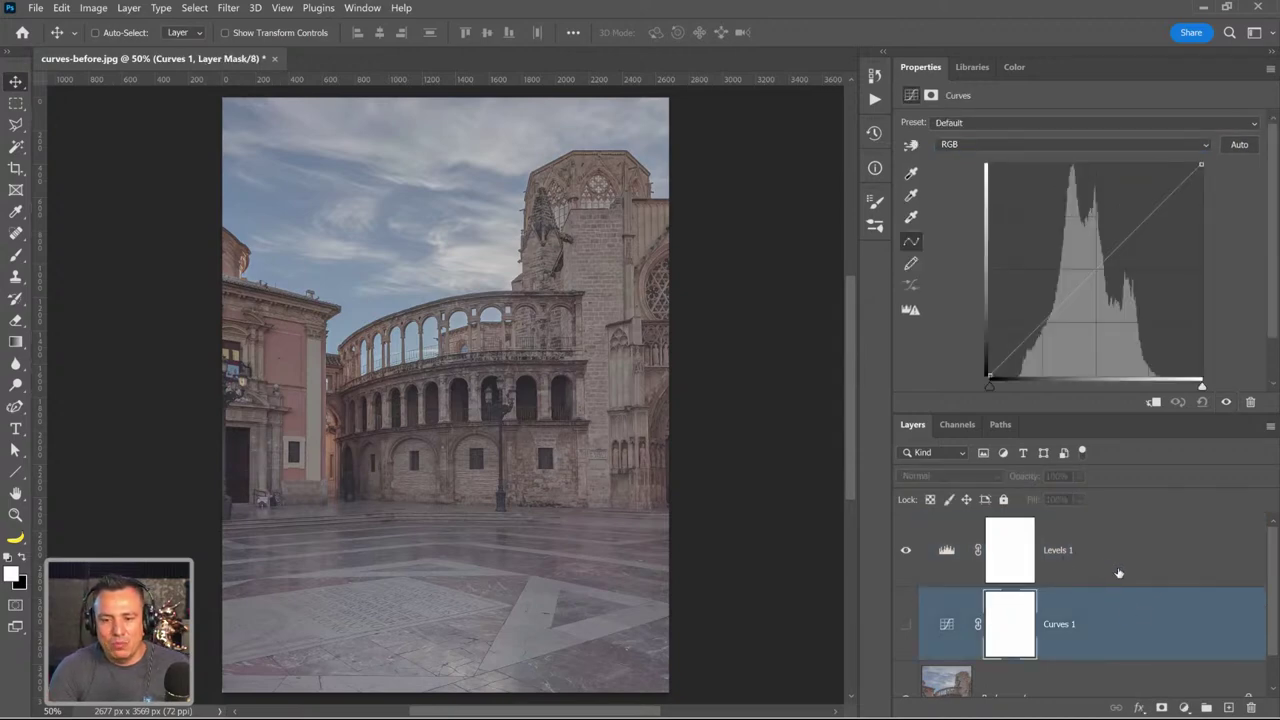
{"action": "left_click", "coordinate": [1120, 572]}
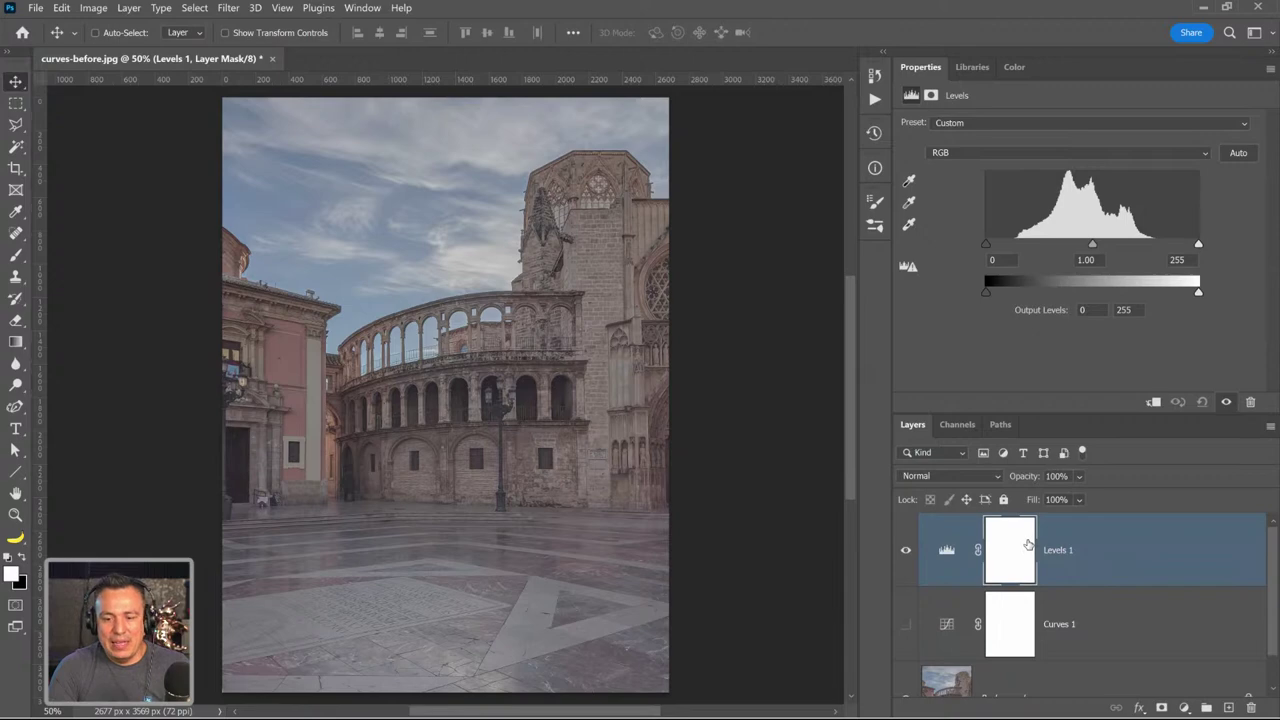
{"action": "scroll", "coordinate": [1090, 565], "scroll_direction": "down", "scroll_amount": 1}
{"action": "scroll", "coordinate": [1137, 571], "scroll_direction": "up", "scroll_amount": 1}
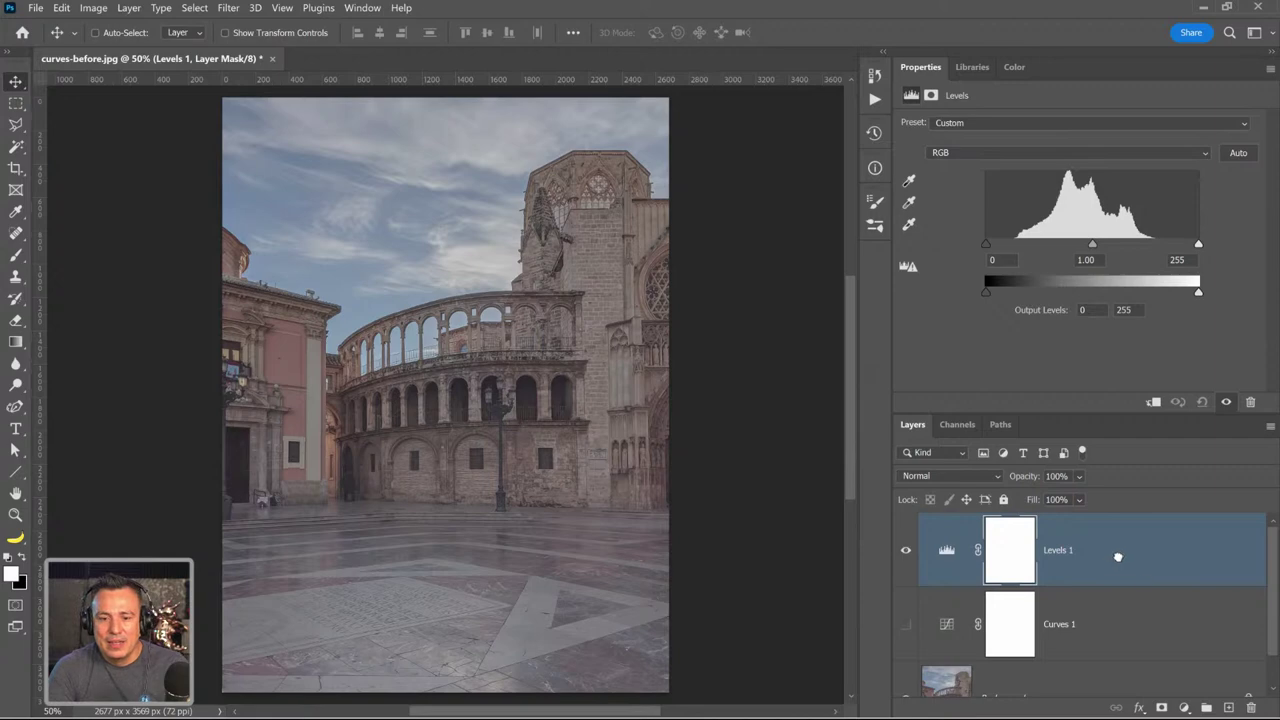
- Delete the Levels 1 and Curves 1 adjustment layers
{"action": "left_click", "coordinate": [1250, 707]}
{"action": "left_click_drag", "start_coordinate": [1240, 628], "coordinate": [1252, 707]}
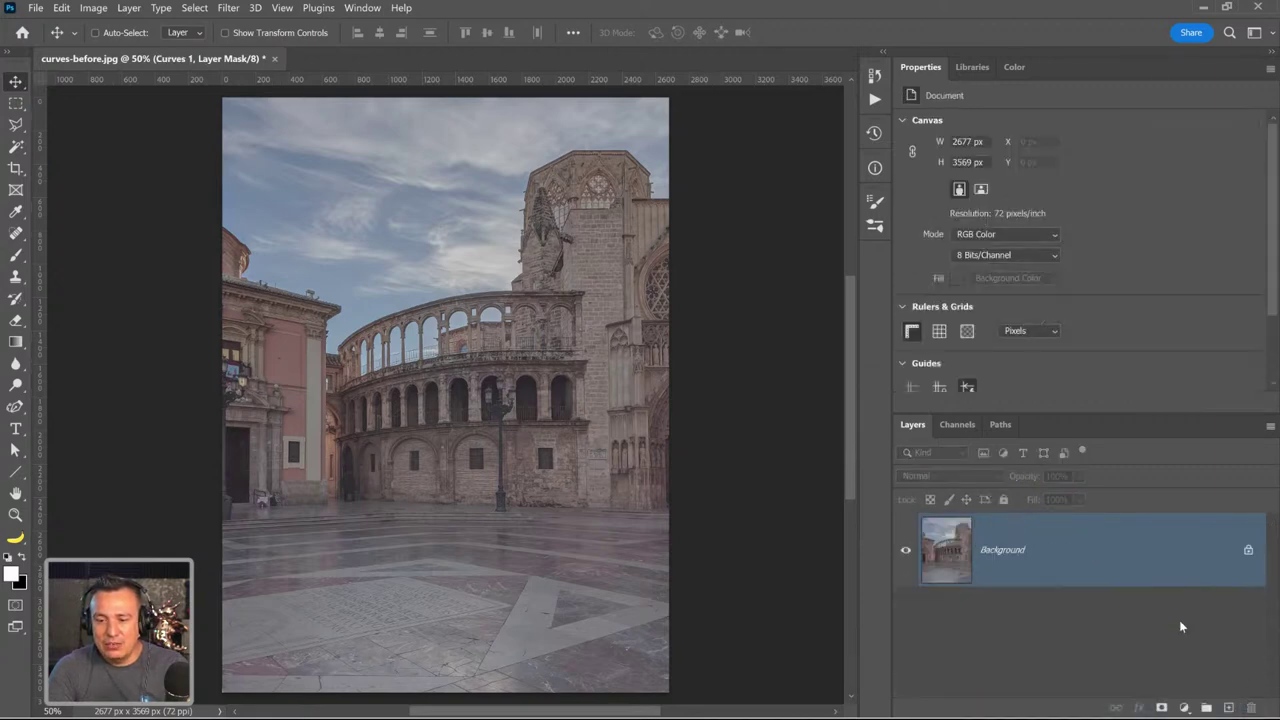
- Try a Brightness/Contrast adjustment layer with contrast 100 and brightness 13, and delete it
{"action": "left_click", "coordinate": [1184, 707]}
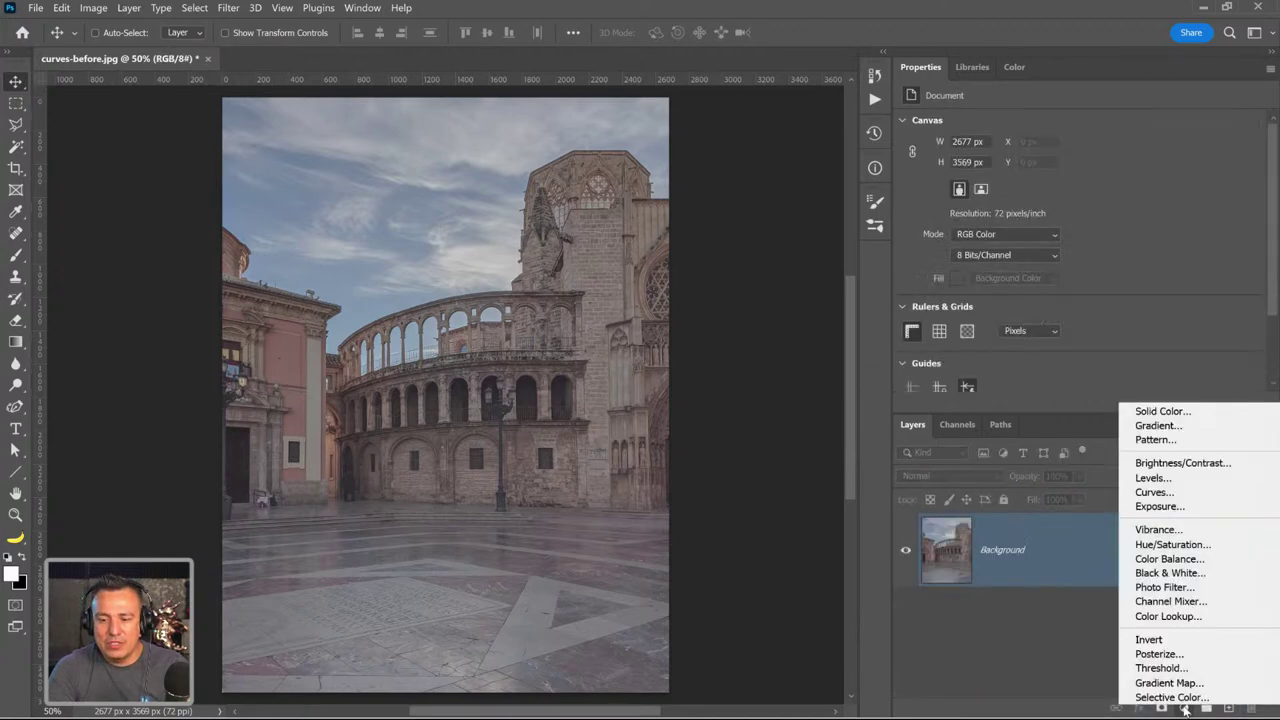
{"action": "left_click", "coordinate": [1178, 464]}
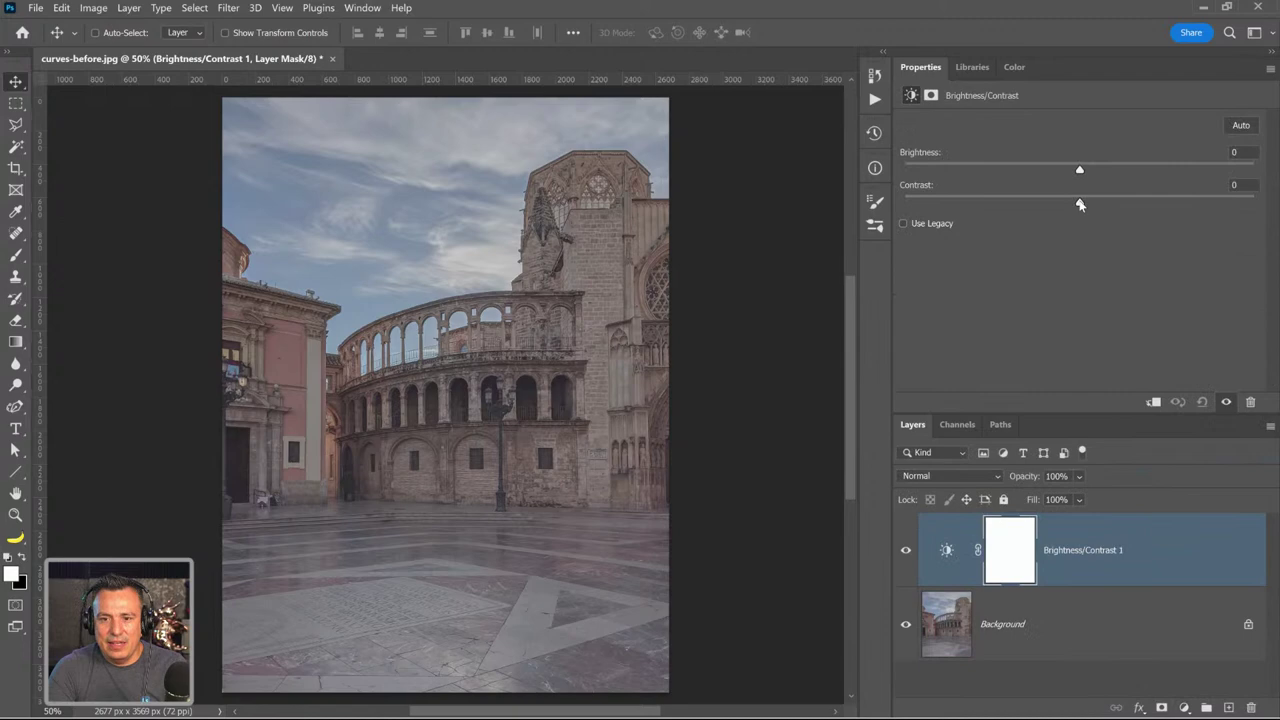
{"action": "left_click_drag", "start_coordinate": [1125, 204], "coordinate": [1262, 208]}
{"action": "left_click_drag", "start_coordinate": [1080, 170], "coordinate": [1101, 173]}
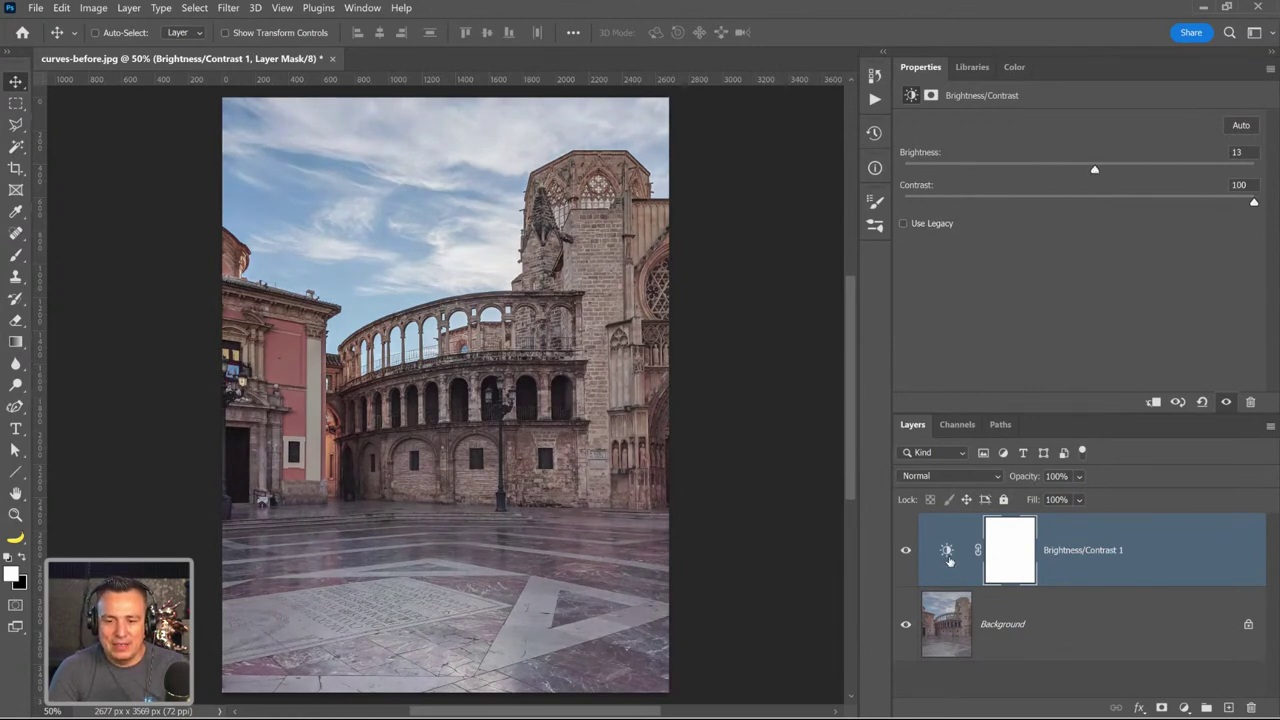
{"action": "left_click_drag", "start_coordinate": [951, 555], "coordinate": [1250, 707]}
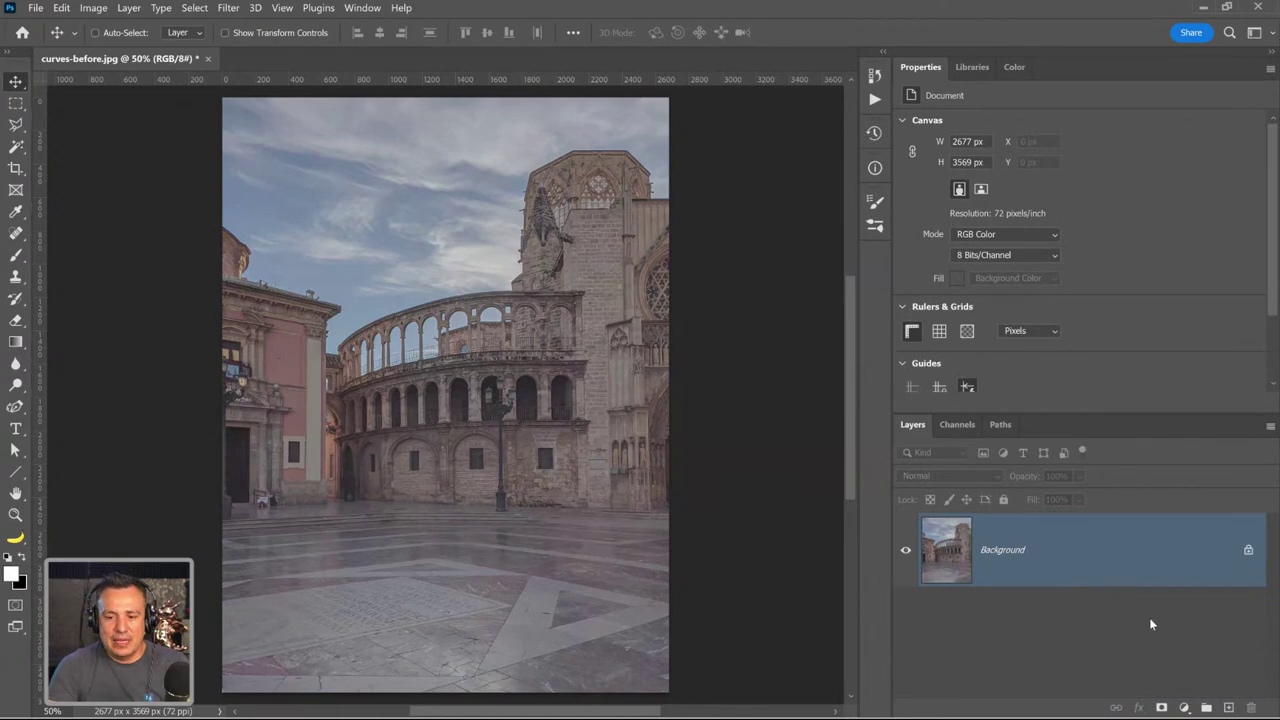
{"action": "left_click", "coordinate": [1184, 707]}
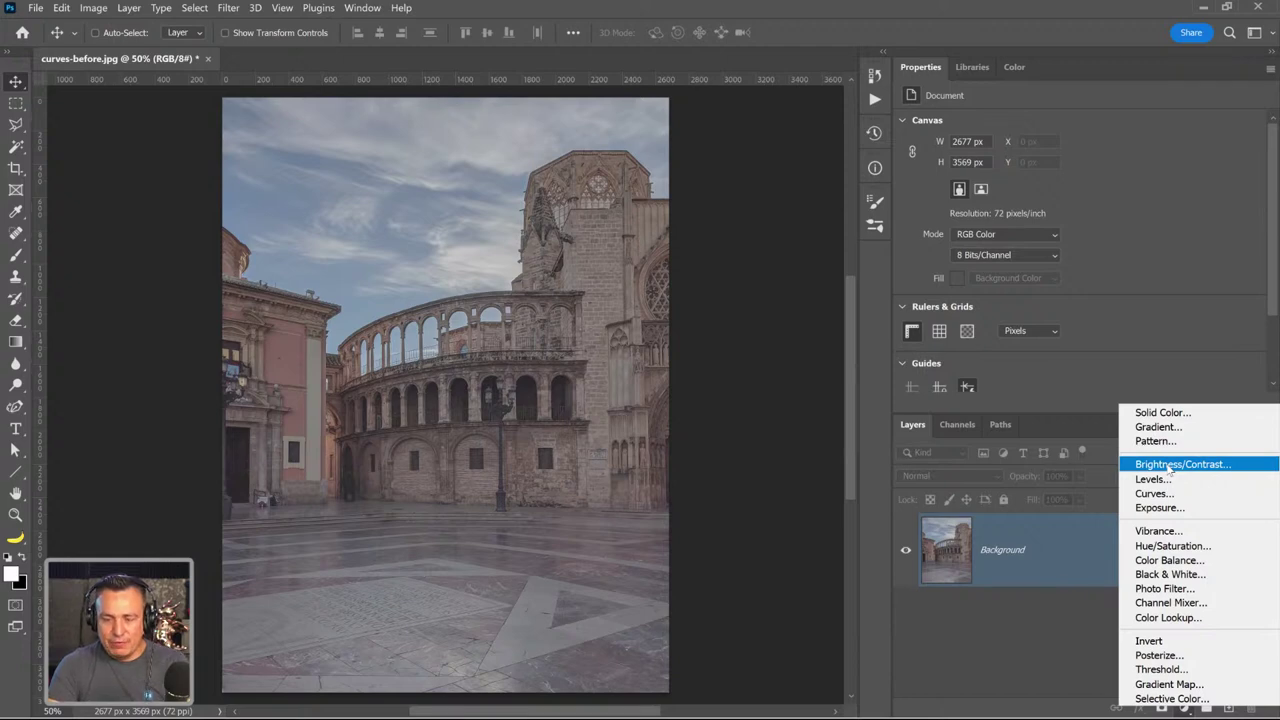
{"action": "left_click", "coordinate": [1043, 645]}
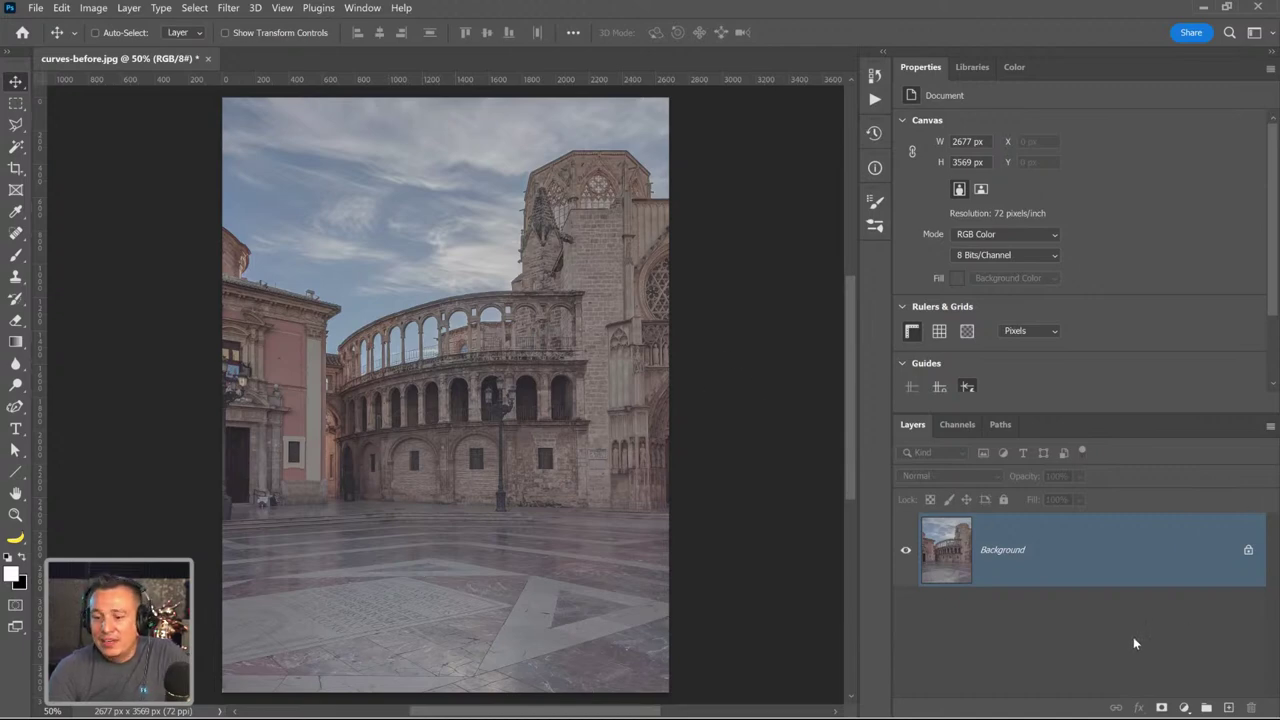
{"action": "left_click", "coordinate": [229, 9]}
{"action": "left_click", "coordinate": [1194, 617]}
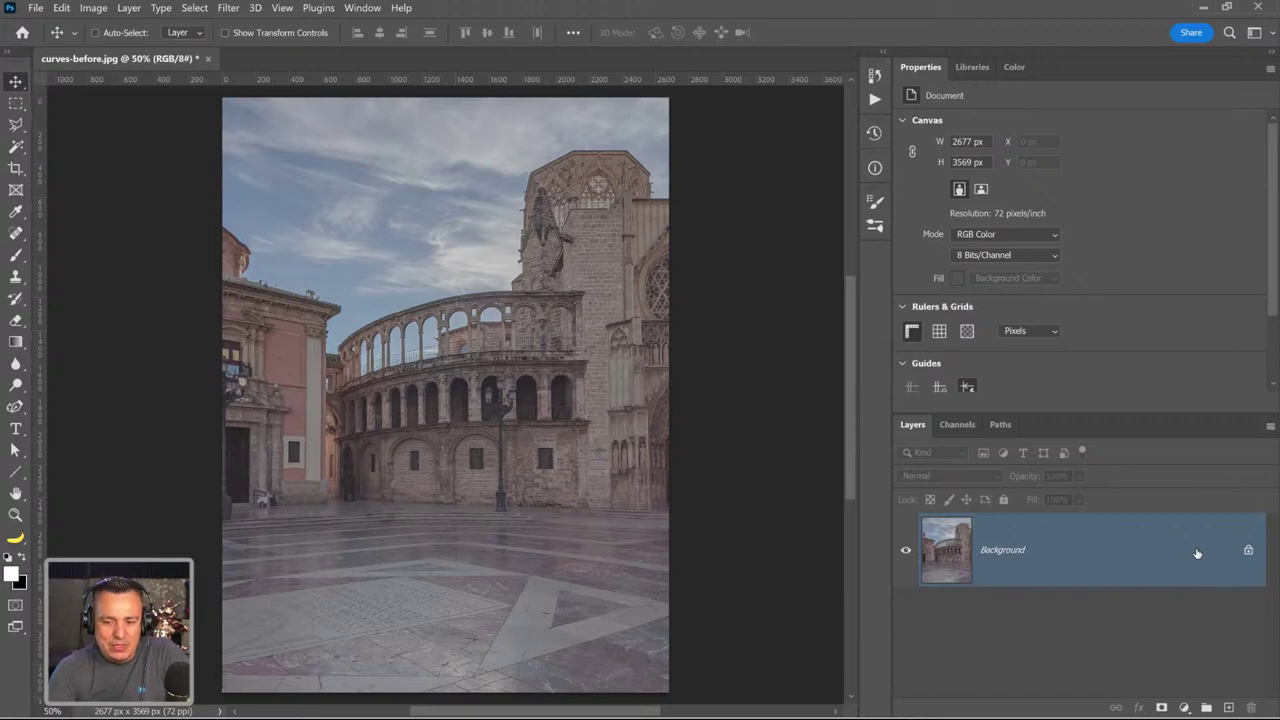
- Convert the Background layer to a smart object and open it full screen in the Camera Raw Filter
{"action": "right_click", "coordinate": [1196, 553]}
{"action": "left_click", "coordinate": [1183, 457]}
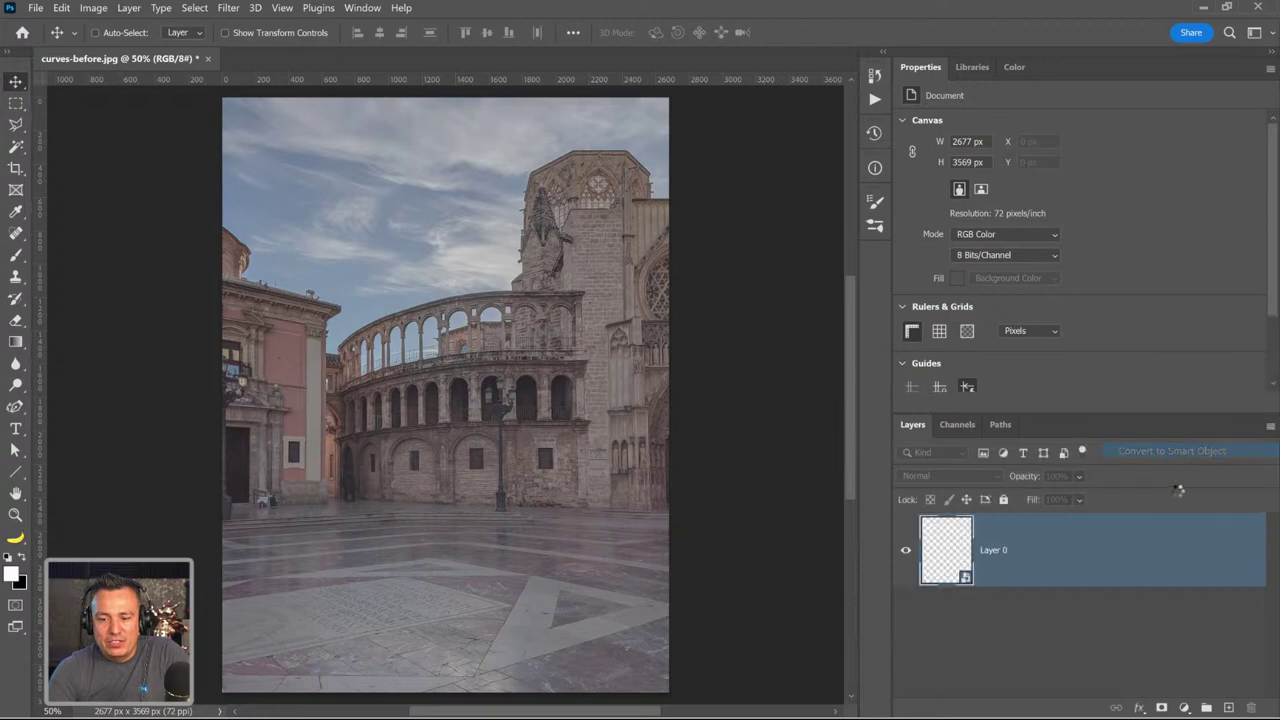
{"action": "left_click", "coordinate": [228, 8]}
{"action": "left_click", "coordinate": [252, 117]}
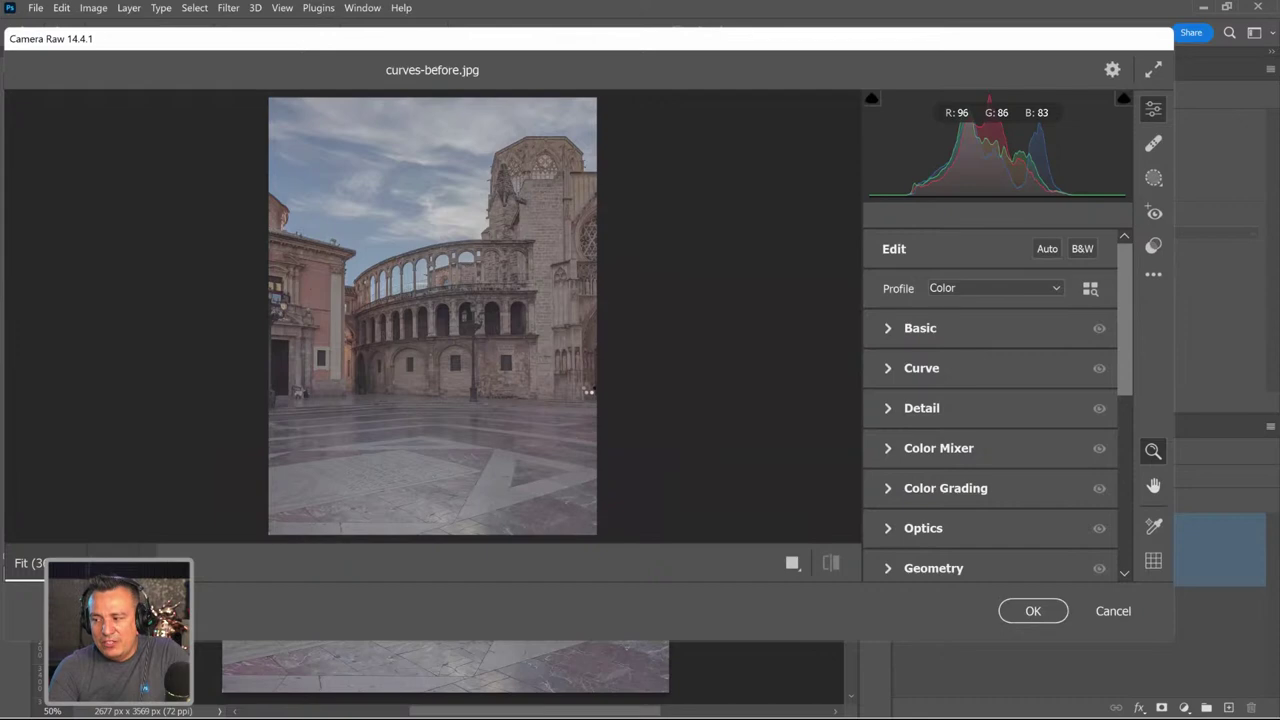
{"action": "left_click", "coordinate": [1153, 69]}
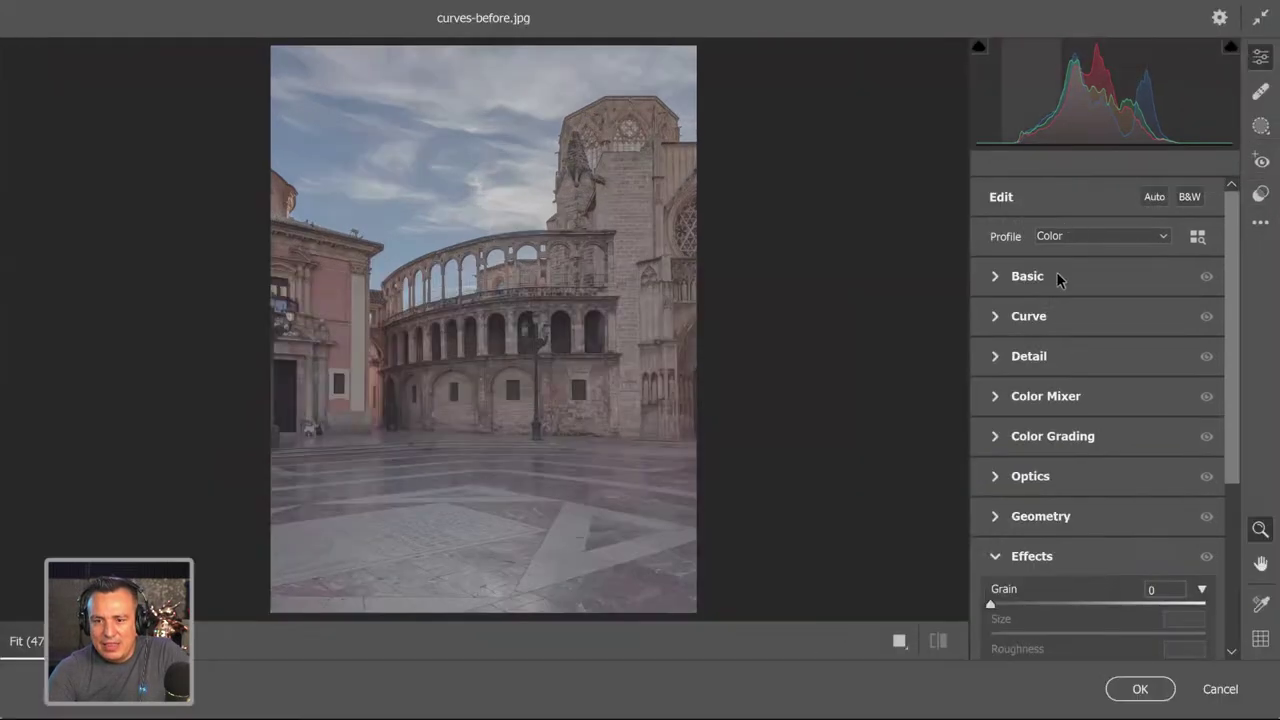
- Collapse the Effects section and expand the Basic section to review its tone, presence and color sliders
{"action": "left_click", "coordinate": [1008, 555]}
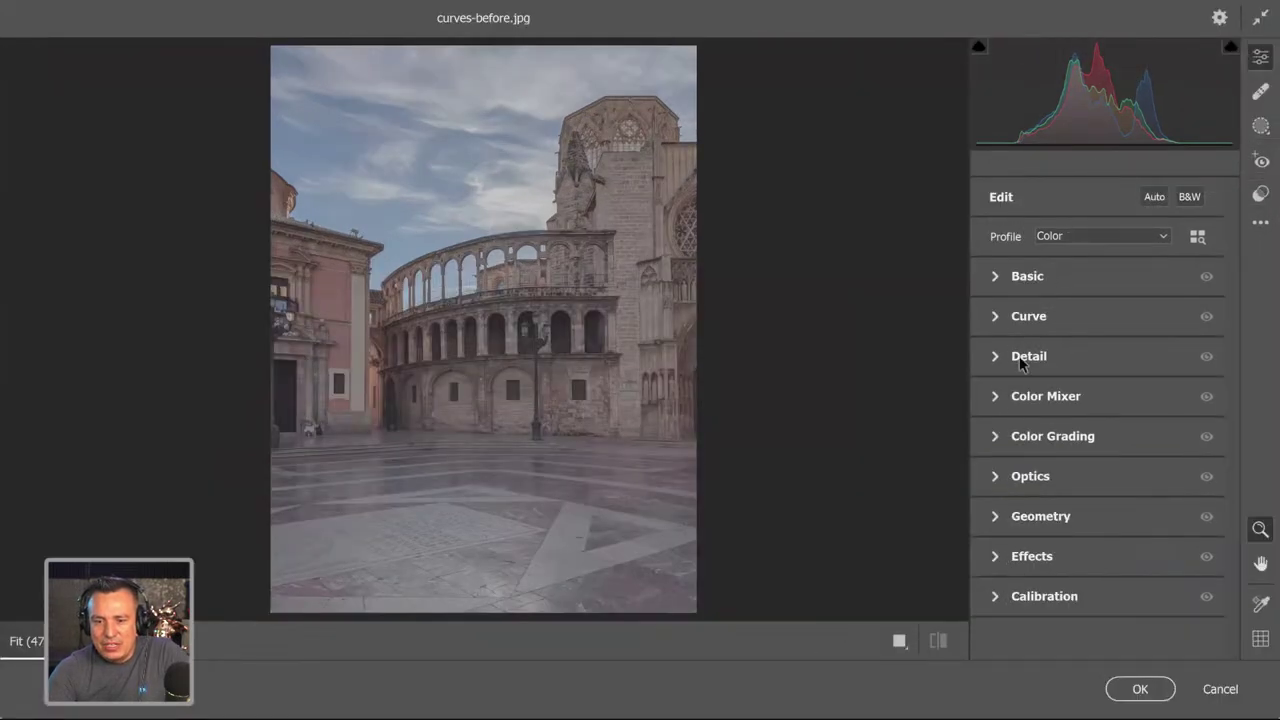
{"action": "left_click", "coordinate": [996, 279]}
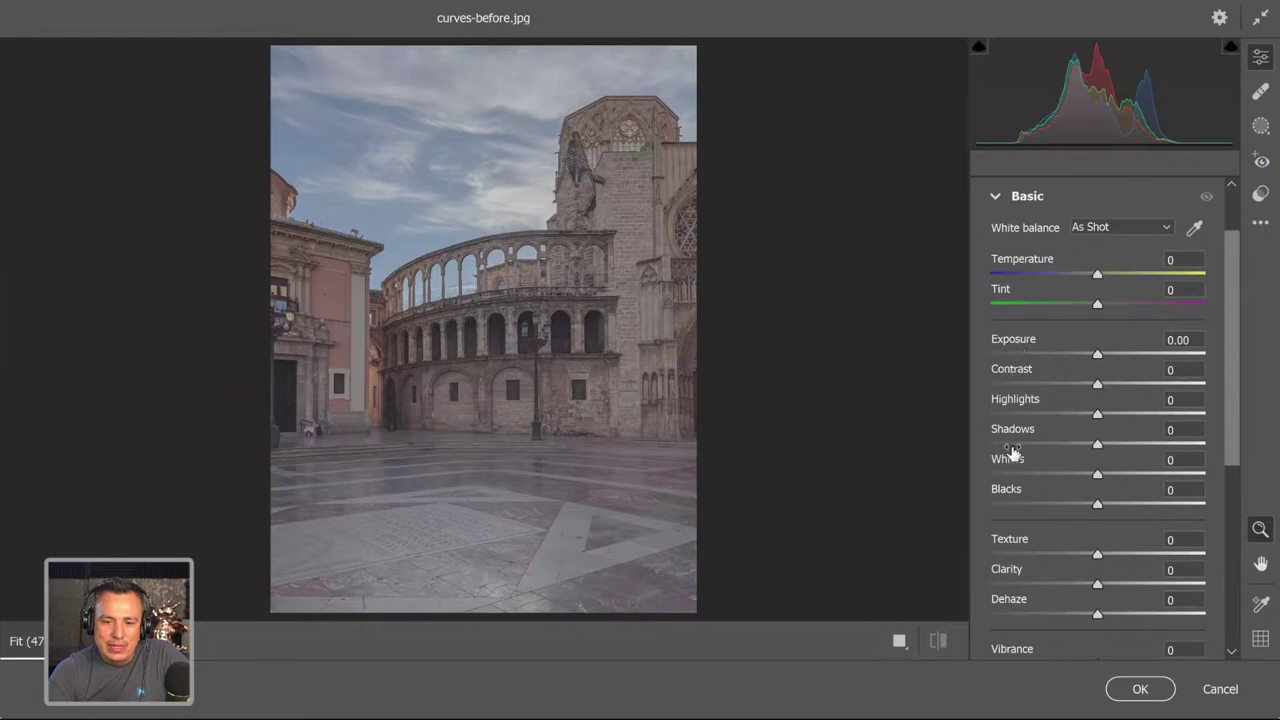
{"action": "scroll", "coordinate": [1006, 519], "scroll_direction": "down", "scroll_amount": 3}
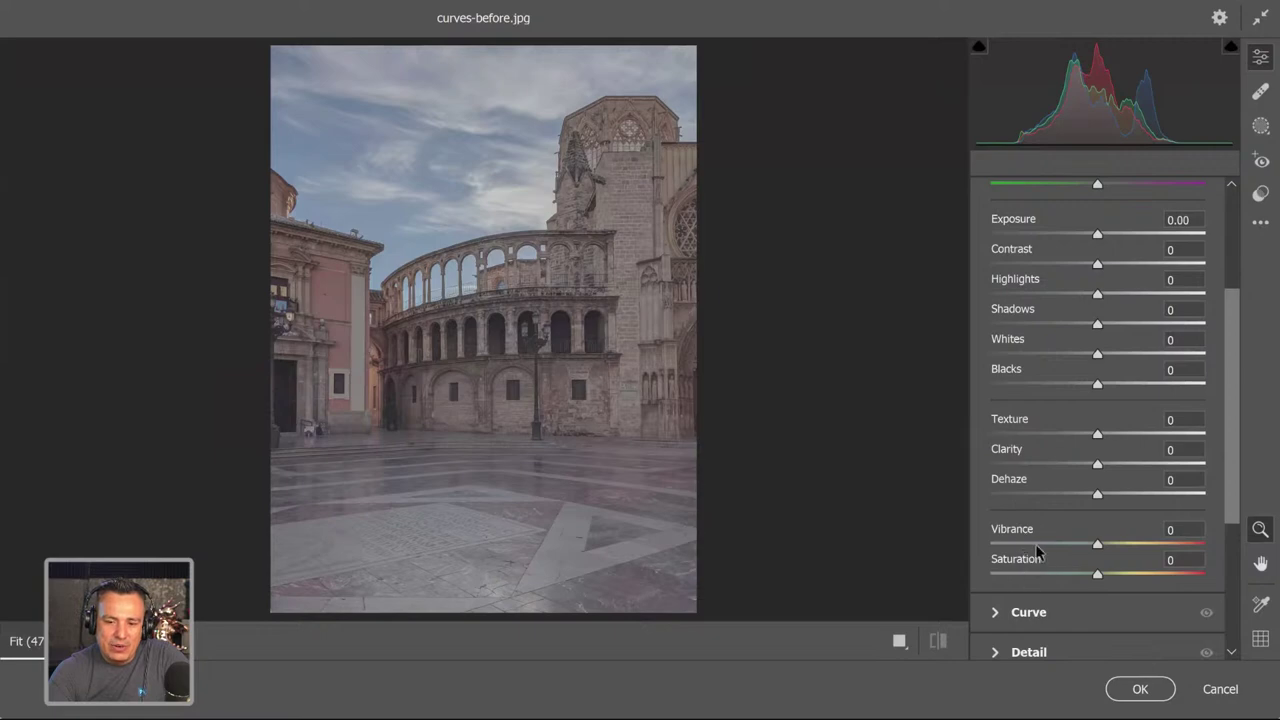
{"action": "scroll", "coordinate": [1031, 538], "scroll_direction": "up", "scroll_amount": 5}
{"action": "scroll", "coordinate": [1031, 538], "scroll_direction": "down", "scroll_amount": 3}
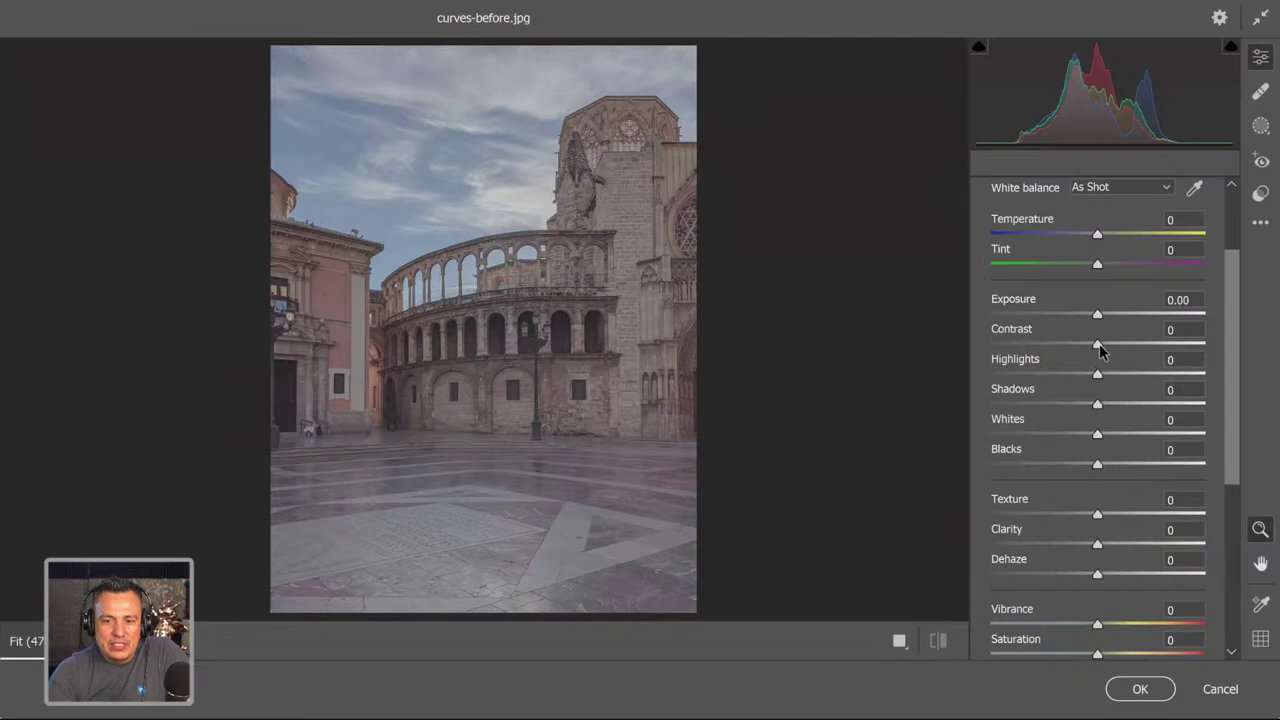
- Try Contrast +59, Highlights +40, Shadows -71, Whites +47 and Blacks +7, and reset the image to its opening settings
{"action": "left_click_drag", "start_coordinate": [1099, 347], "coordinate": [1166, 363]}
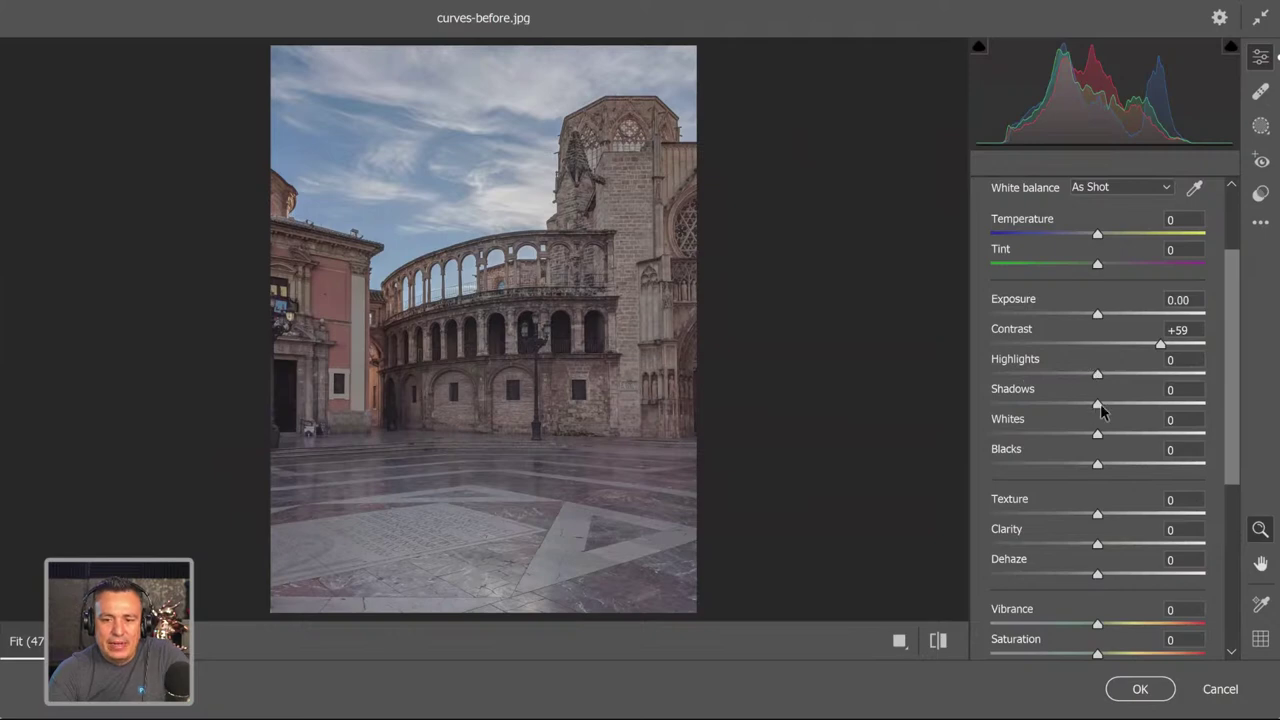
{"action": "left_click_drag", "start_coordinate": [1099, 408], "coordinate": [1018, 408]}
{"action": "left_click_drag", "start_coordinate": [1095, 378], "coordinate": [1140, 376]}
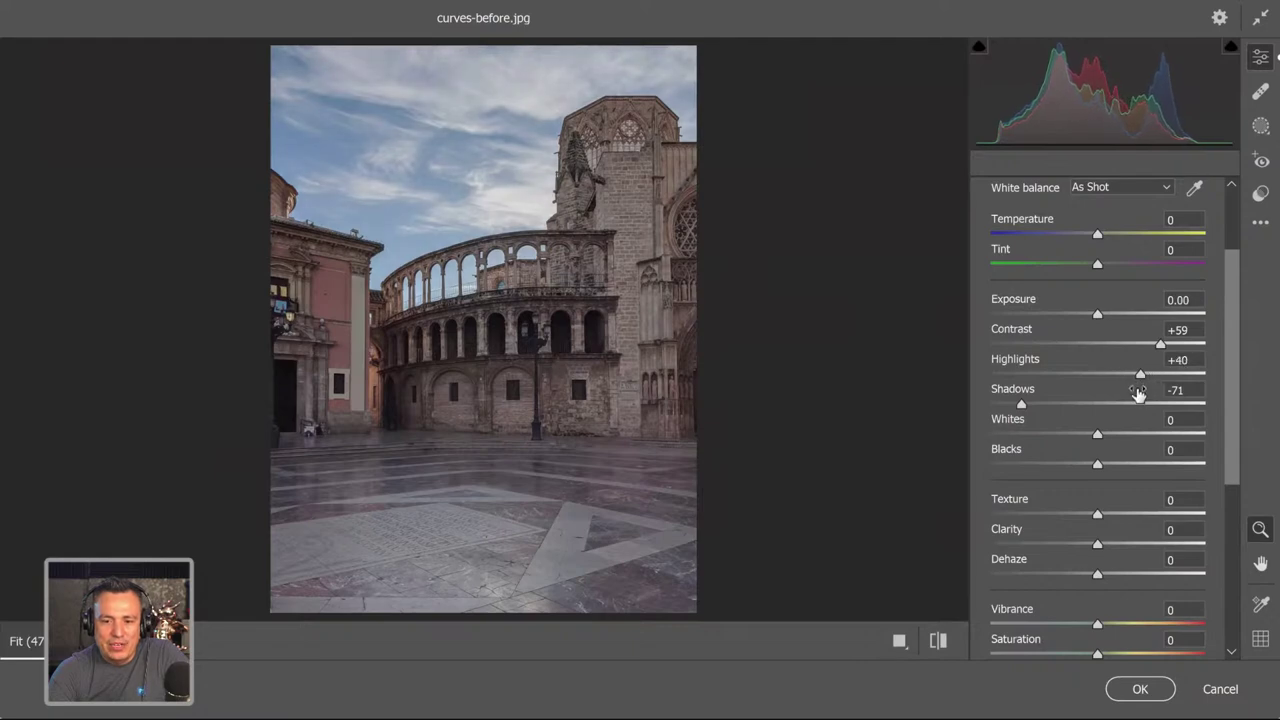
{"action": "mouse_move", "coordinate": [1093, 476]}
{"action": "left_mouse_down"}
{"action": "mouse_move", "coordinate": [996, 474]}
{"action": "mouse_move", "coordinate": [1099, 466]}
{"action": "mouse_move", "coordinate": [1120, 435]}
{"action": "mouse_move", "coordinate": [1137, 438]}
{"action": "mouse_move", "coordinate": [1111, 470]}
{"action": "left_mouse_up"}
{"action": "left_click", "coordinate": [1149, 436]}
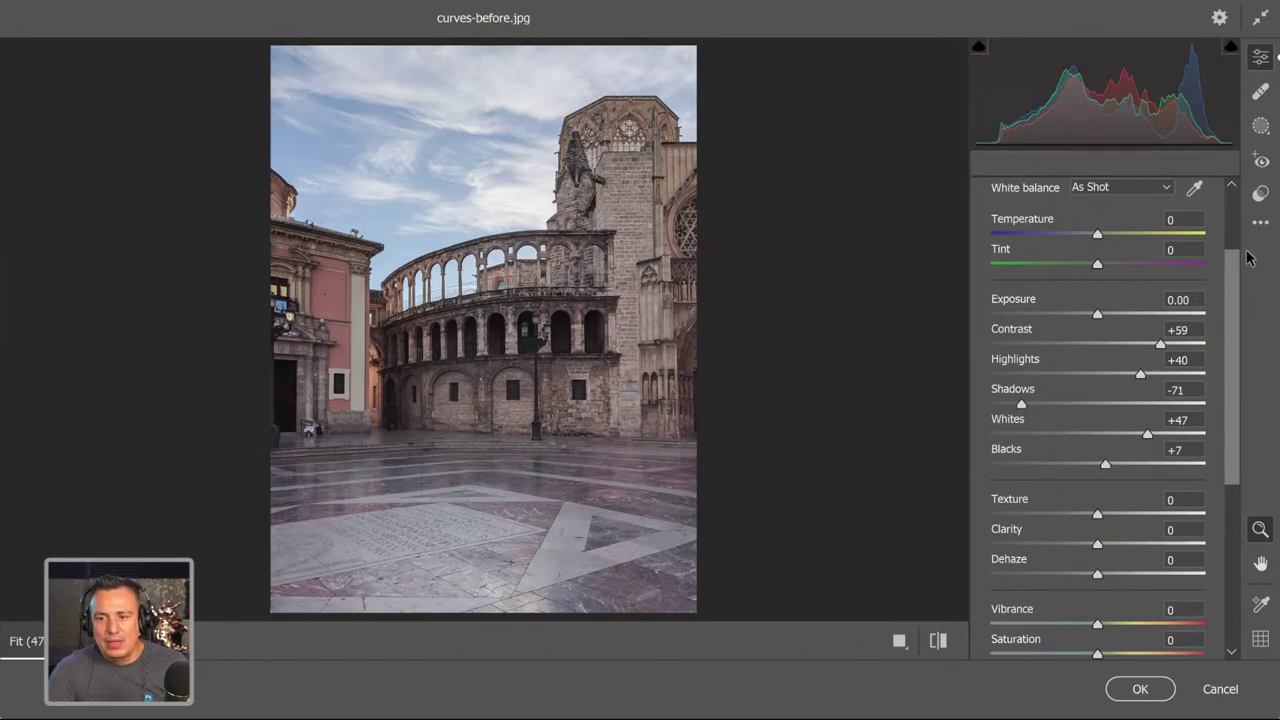
{"action": "left_click", "coordinate": [1260, 222]}
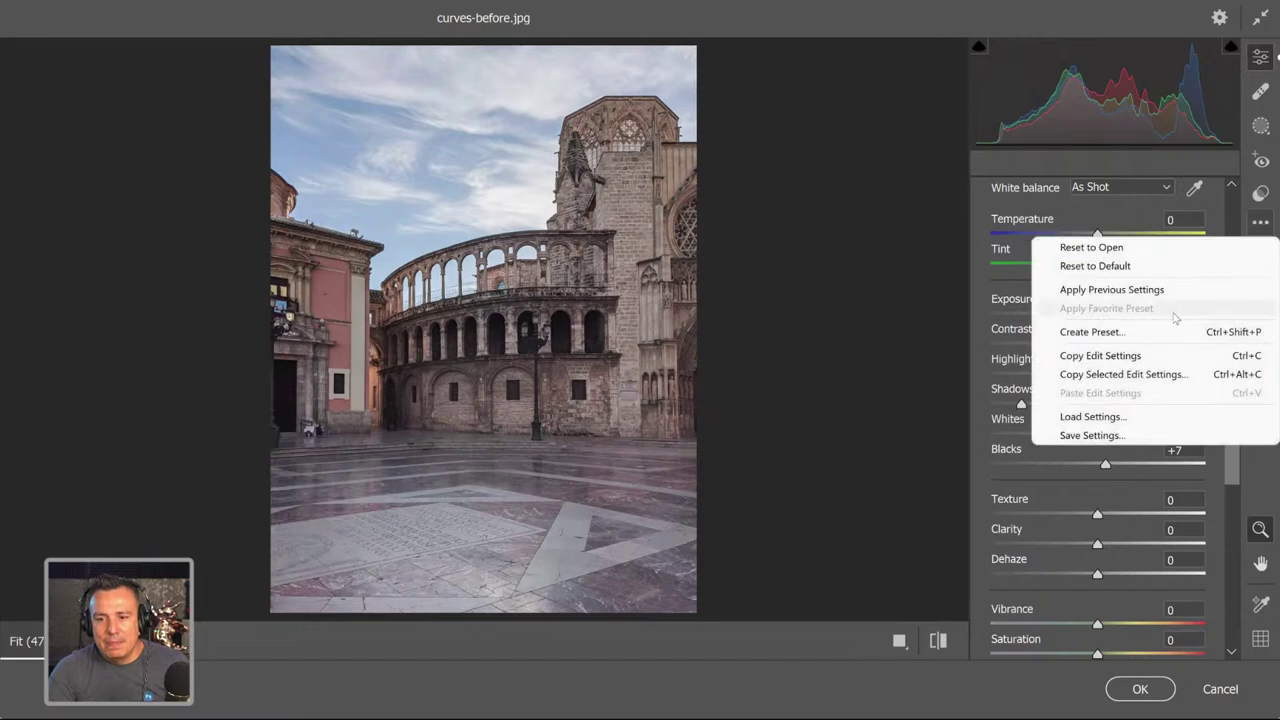
{"action": "left_click", "coordinate": [1130, 250]}
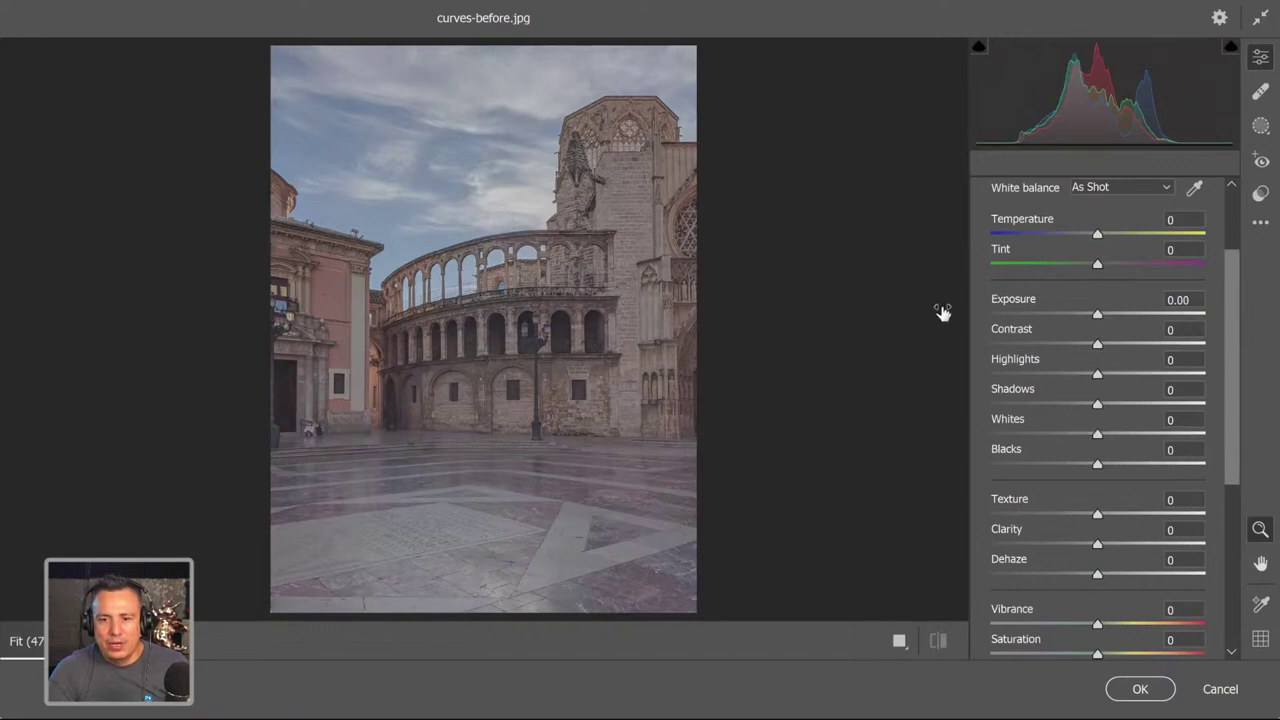
- Set Exposure to -1.00, Highlights to -100 and Shadows to +67 in the Basic settings
{"action": "left_click_drag", "start_coordinate": [1084, 378], "coordinate": [953, 382]}
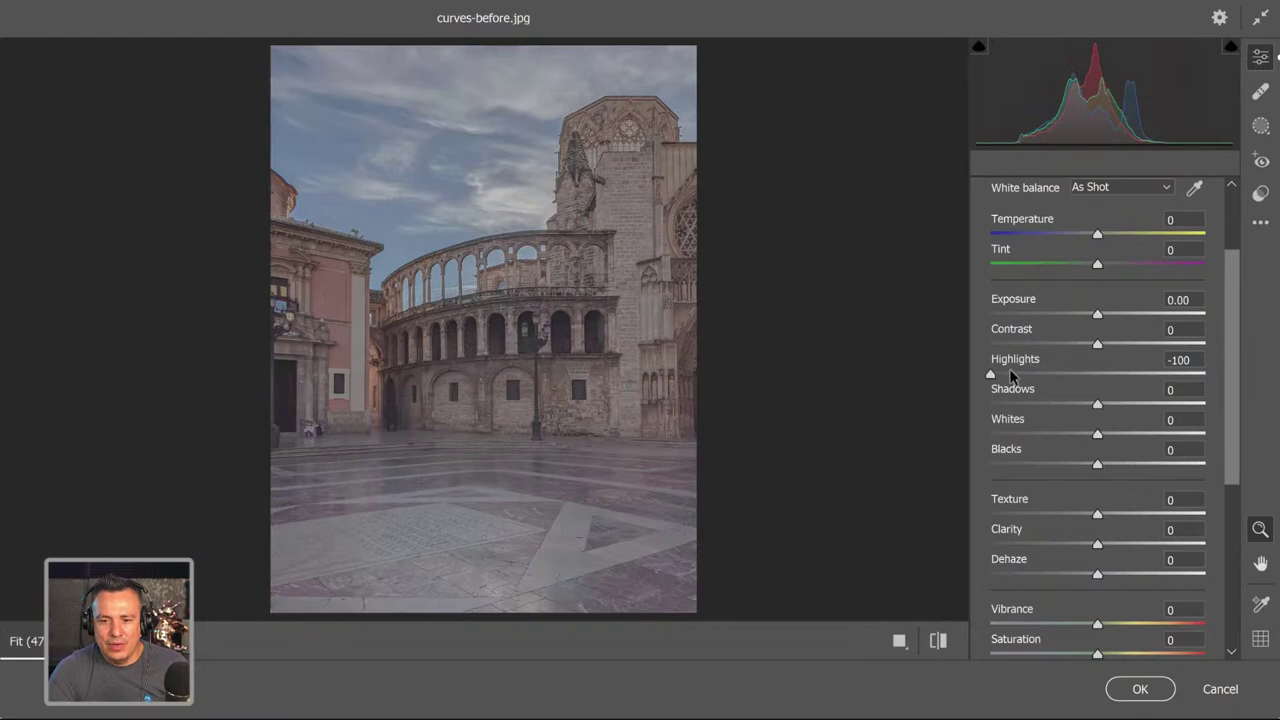
{"action": "double_click", "coordinate": [991, 372]}
{"action": "left_click_drag", "start_coordinate": [1097, 316], "coordinate": [1076, 318]}
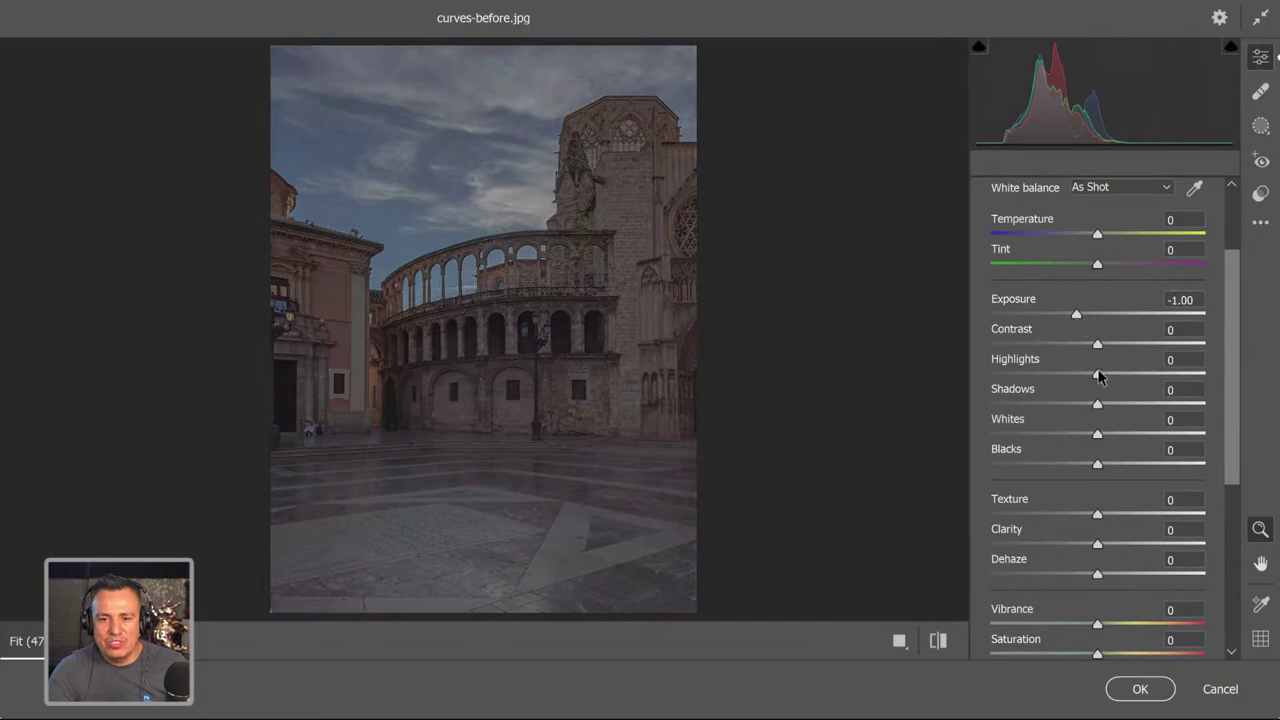
{"action": "left_click_drag", "start_coordinate": [1097, 373], "coordinate": [963, 376]}
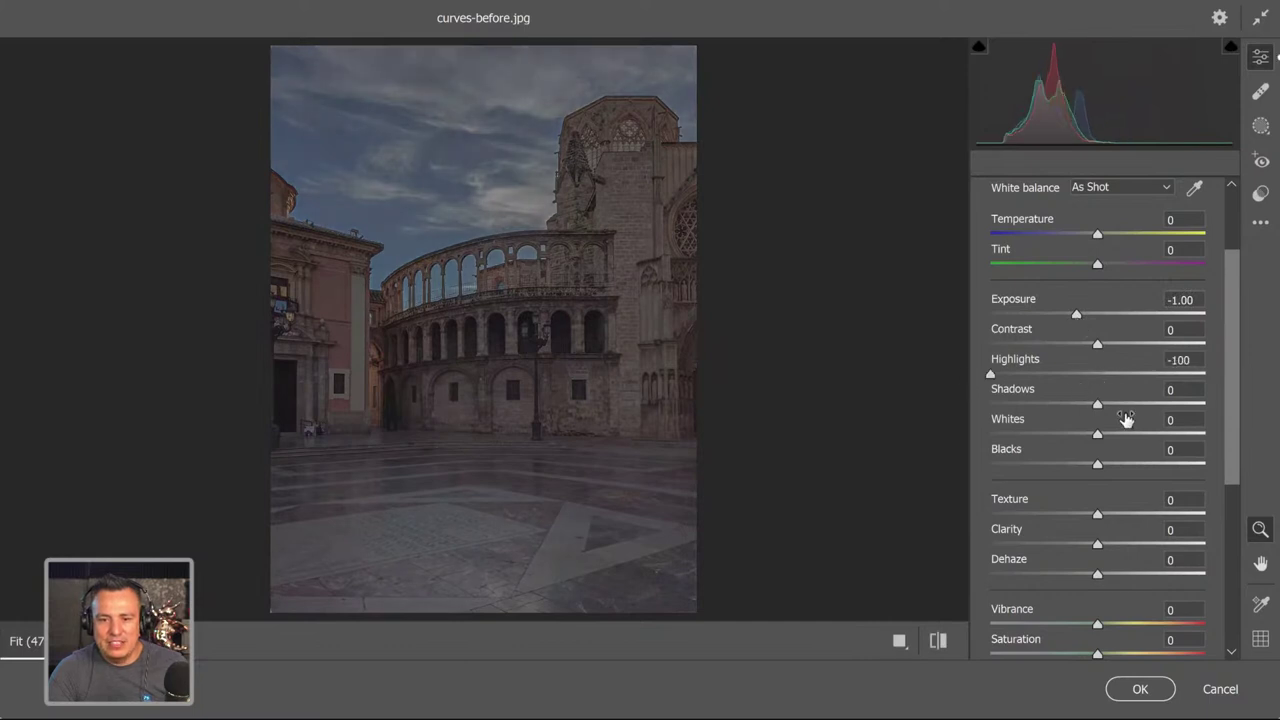
{"action": "left_click_drag", "start_coordinate": [1097, 404], "coordinate": [1170, 408]}
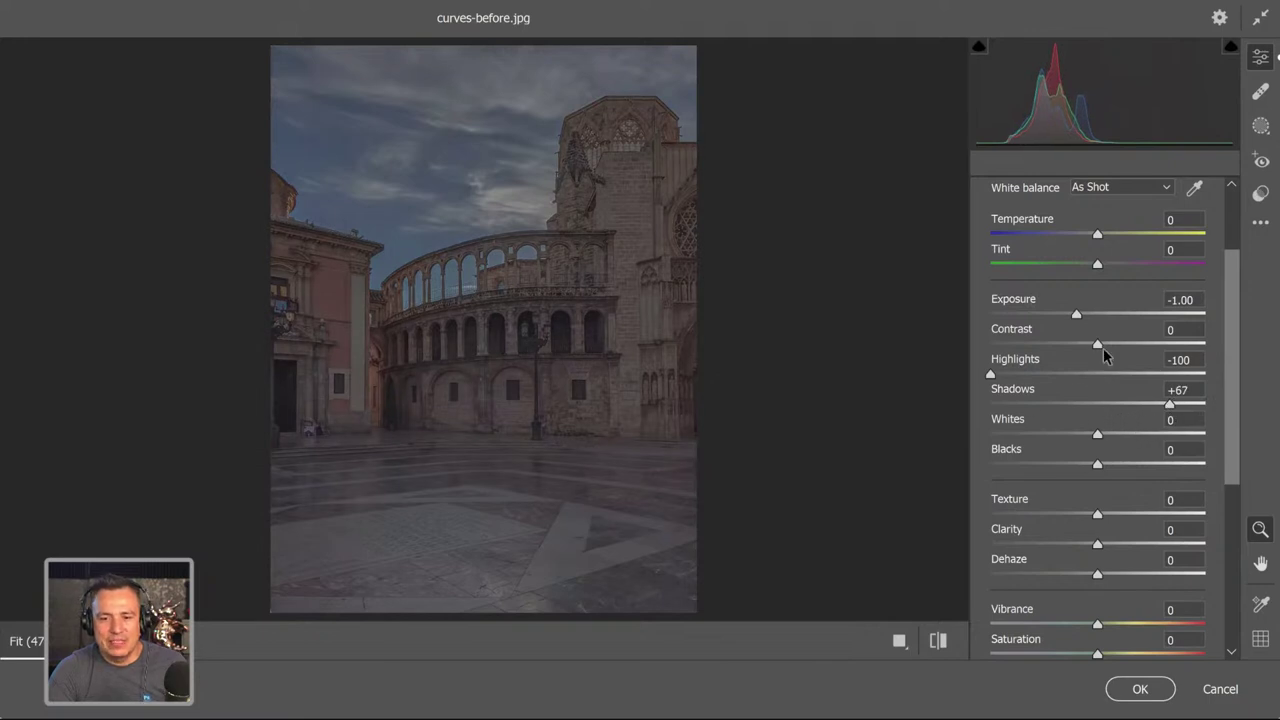
- Adjust the Basic tones to Exposure -0.20, Contrast +83, Shadows +100 and Whites +2
{"action": "left_click_drag", "start_coordinate": [1101, 344], "coordinate": [1104, 358]}
{"action": "mouse_move", "coordinate": [1097, 440]}
{"action": "left_mouse_down"}
{"action": "mouse_move", "coordinate": [1120, 441]}
{"action": "mouse_move", "coordinate": [1100, 447]}
{"action": "left_mouse_up"}
{"action": "left_click_drag", "start_coordinate": [1076, 316], "coordinate": [1088, 318]}
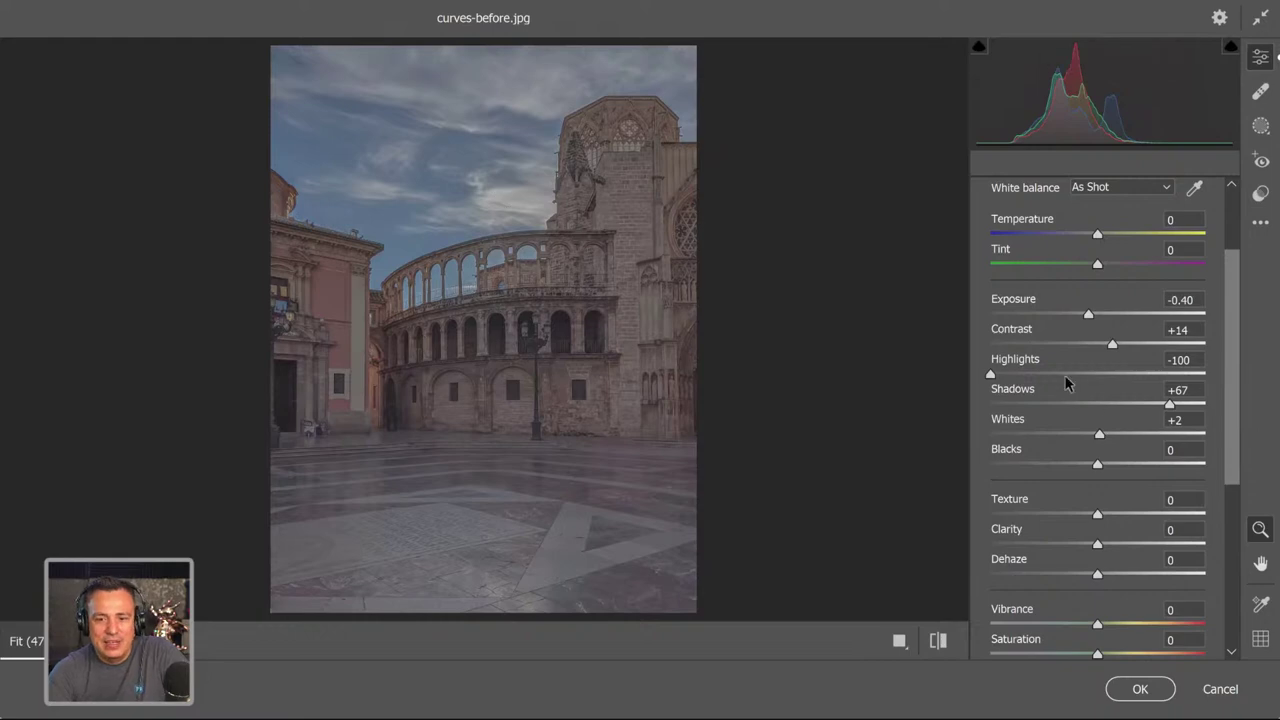
{"action": "left_click_drag", "start_coordinate": [1108, 345], "coordinate": [1212, 405]}
{"action": "left_click_drag", "start_coordinate": [1087, 314], "coordinate": [1091, 318]}
{"action": "double_click", "coordinate": [1097, 320]}
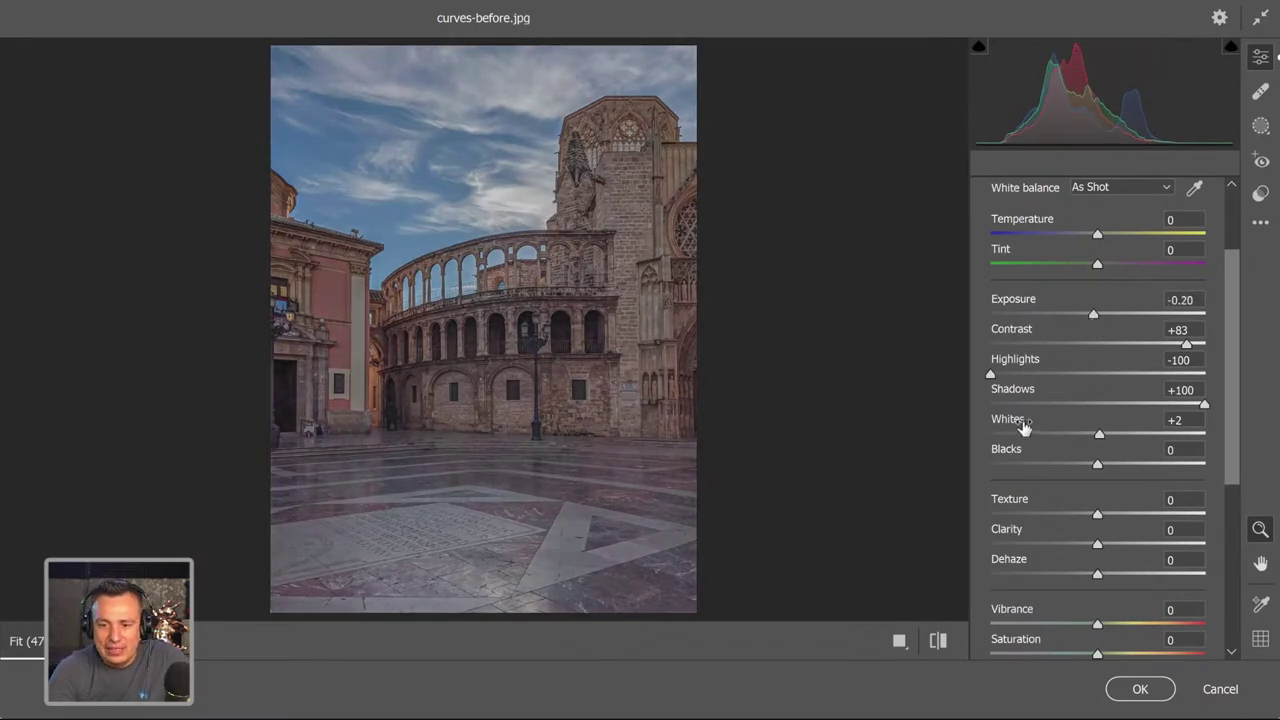
- Create a vertical linear gradient mask running from the photo's bottom edge up to near the top of the sky
{"action": "left_click", "coordinate": [1260, 130]}
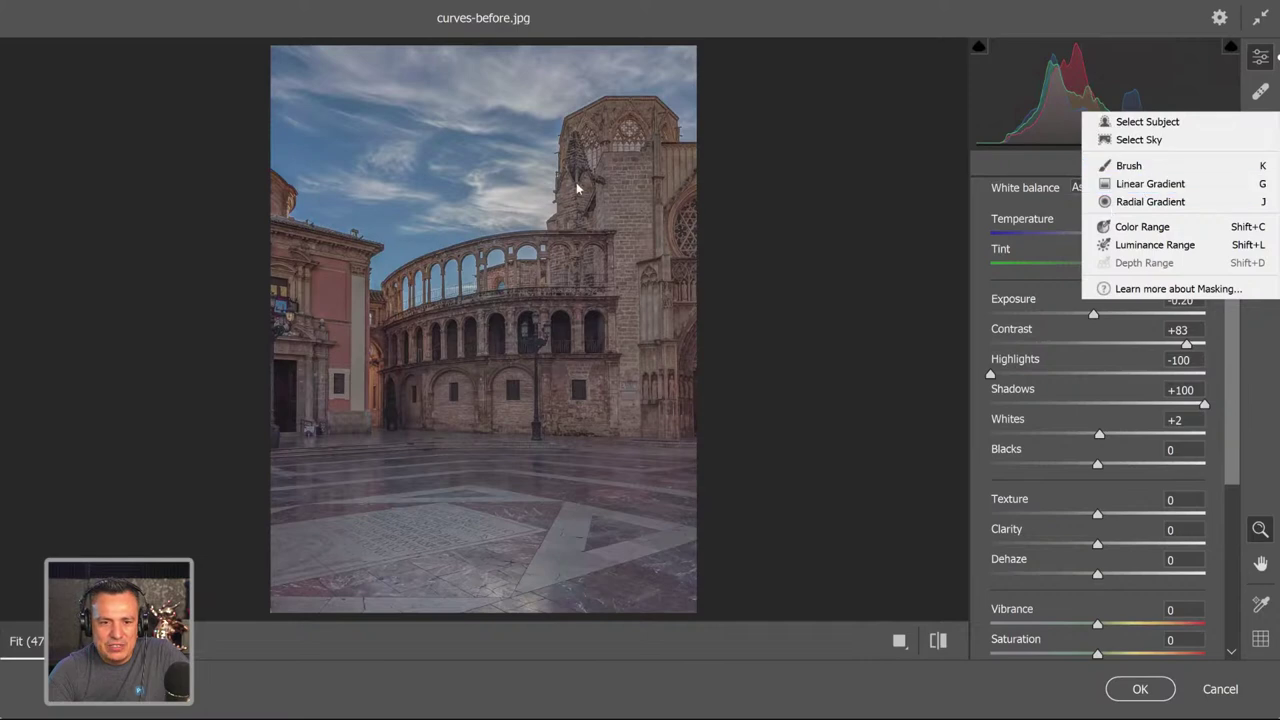
{"action": "left_click", "coordinate": [1150, 183]}
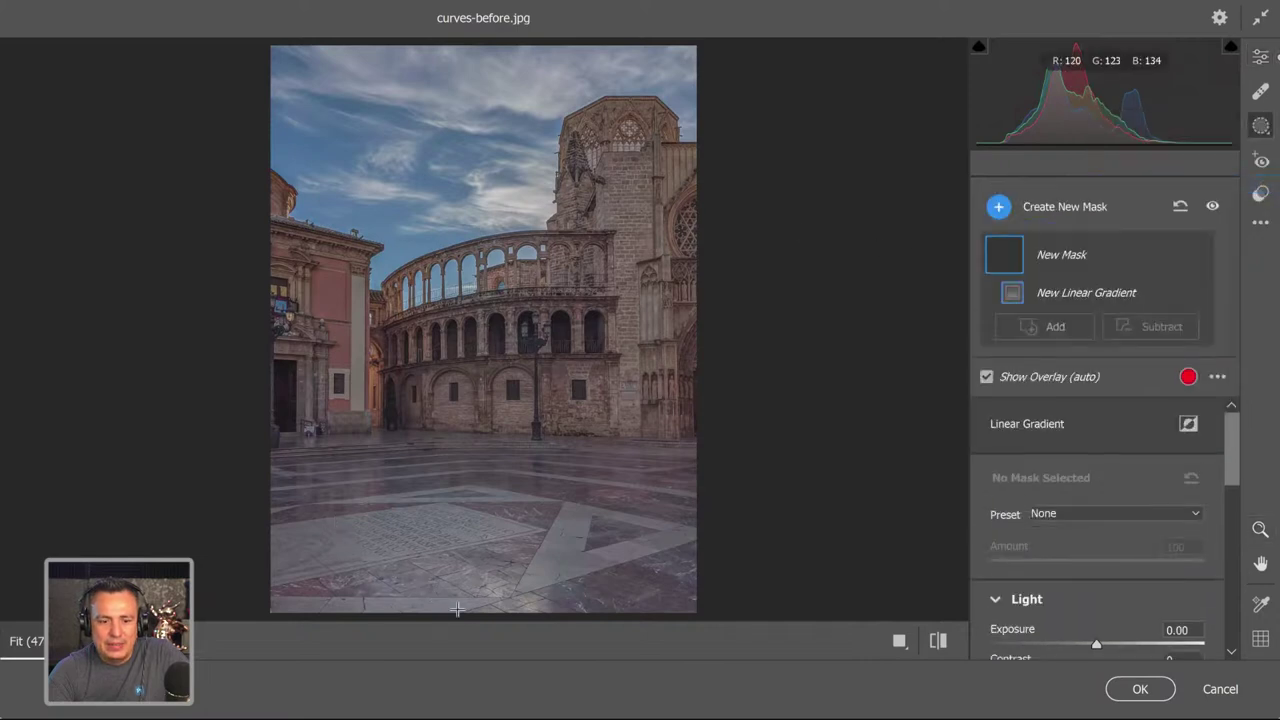
{"action": "left_click_drag", "start_coordinate": [479, 612], "coordinate": [518, 232]}
{"action": "left_click_drag", "start_coordinate": [478, 173], "coordinate": [476, 66]}
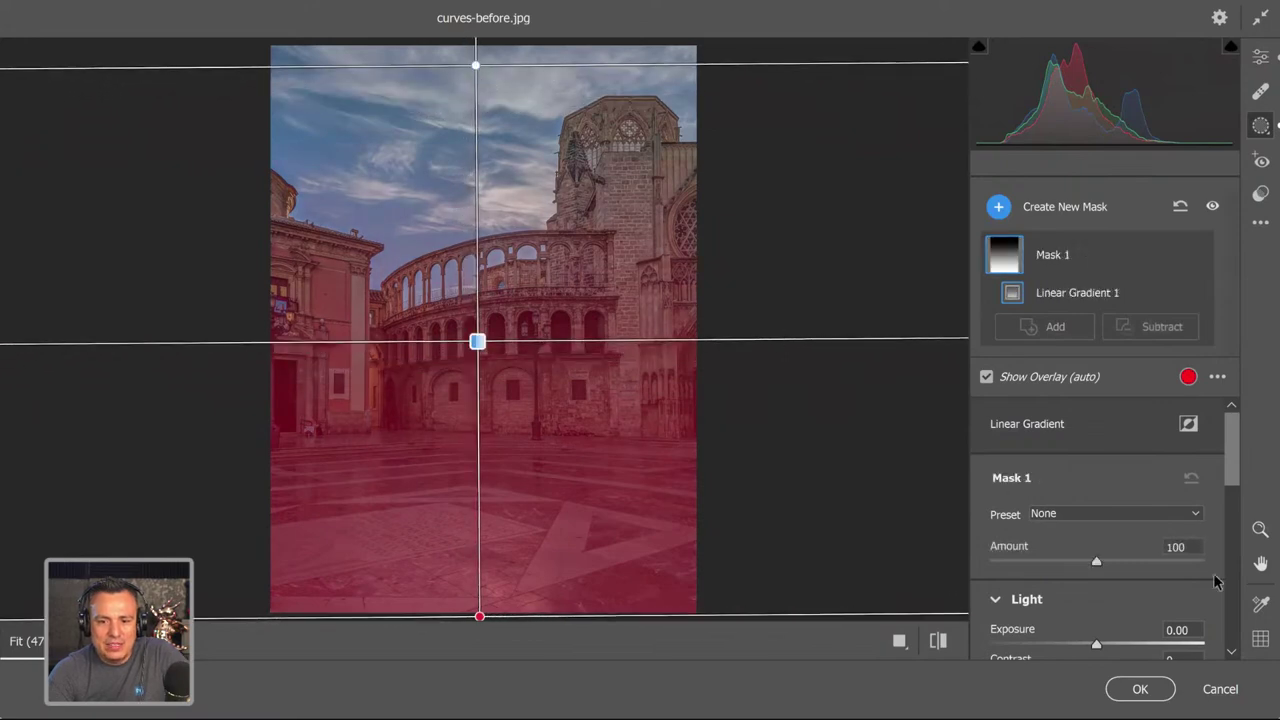
- Set the linear gradient mask's Exposure to +0.35, Contrast to +83 and Shadows to +33
{"action": "scroll", "coordinate": [1128, 586], "scroll_direction": "down", "scroll_amount": 3}
{"action": "left_click_drag", "start_coordinate": [1117, 564], "coordinate": [1186, 555]}
{"action": "mouse_move", "coordinate": [1095, 528]}
{"action": "left_mouse_down"}
{"action": "mouse_move", "coordinate": [1124, 527]}
{"action": "mouse_move", "coordinate": [1105, 527]}
{"action": "left_mouse_up"}
{"action": "left_click_drag", "start_coordinate": [1094, 613], "coordinate": [1131, 617]}
{"action": "scroll", "coordinate": [1097, 541], "scroll_direction": "down", "scroll_amount": 2}
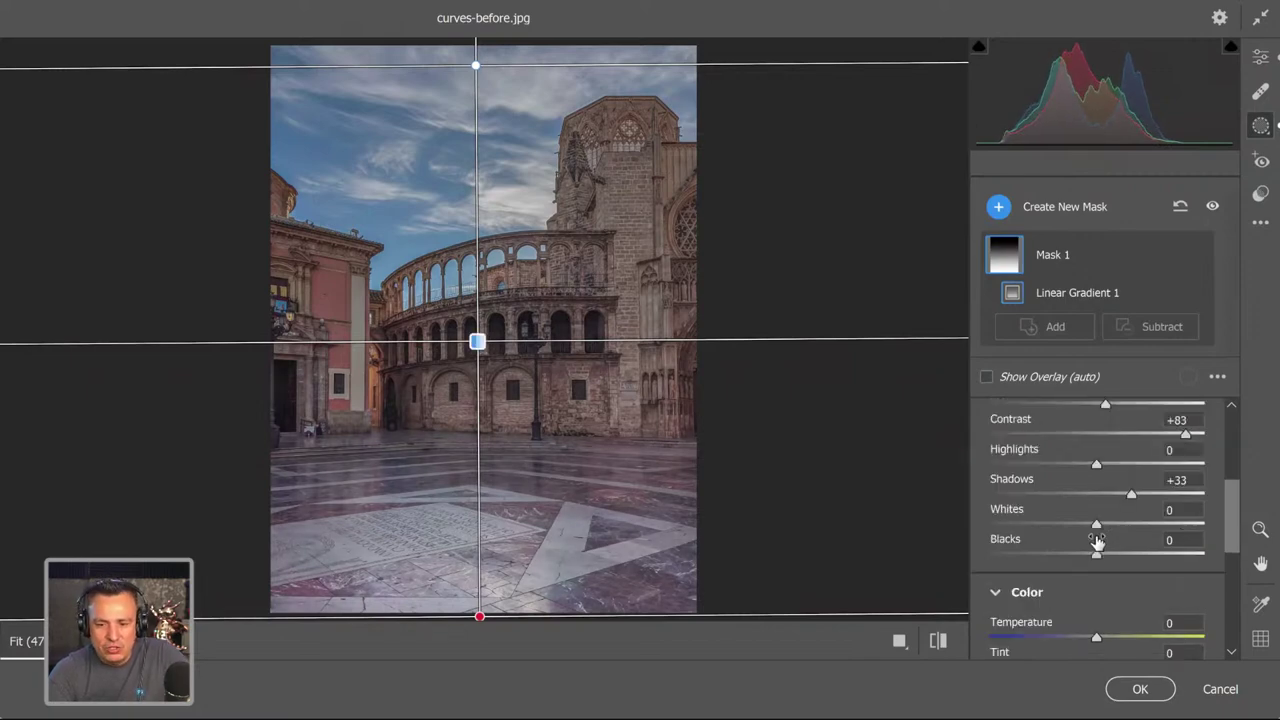
{"action": "scroll", "coordinate": [1097, 545], "scroll_direction": "up", "scroll_amount": 5}
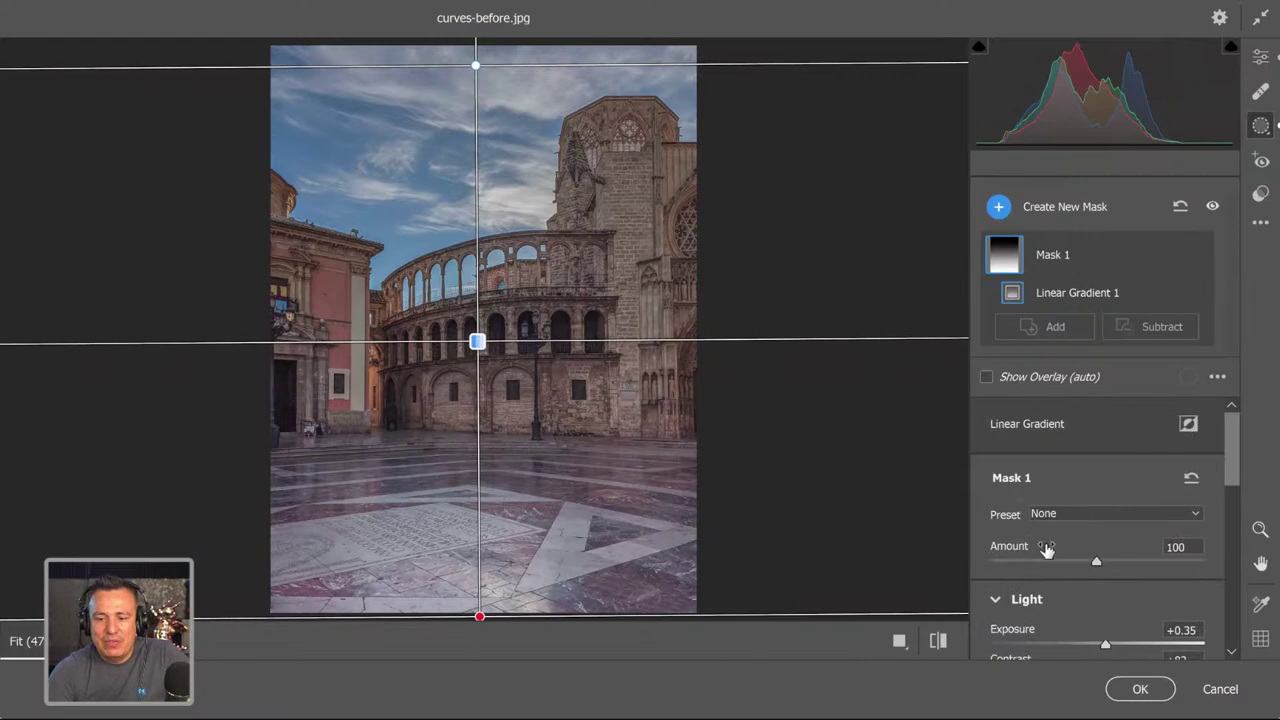
- Return to the overall edit settings, test negative and positive Texture values, and set Texture to +33
{"action": "left_click", "coordinate": [1261, 57]}
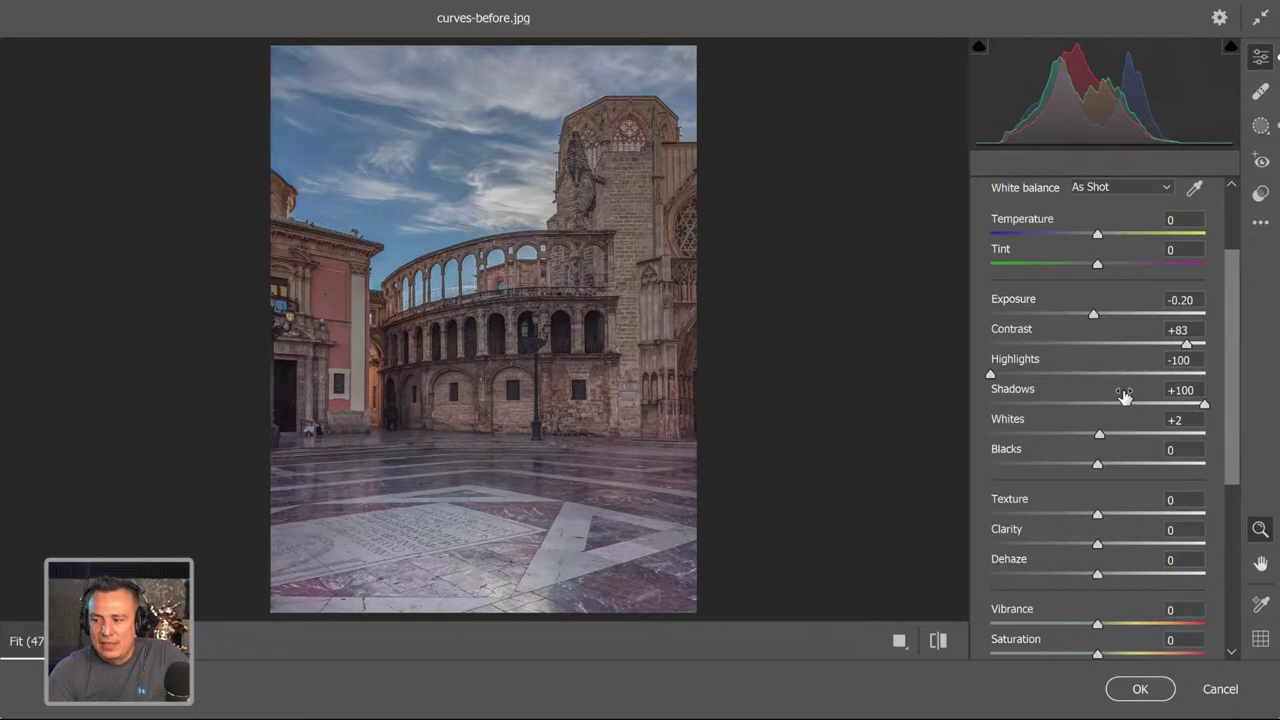
{"action": "left_click_drag", "start_coordinate": [1240, 373], "coordinate": [1234, 402]}
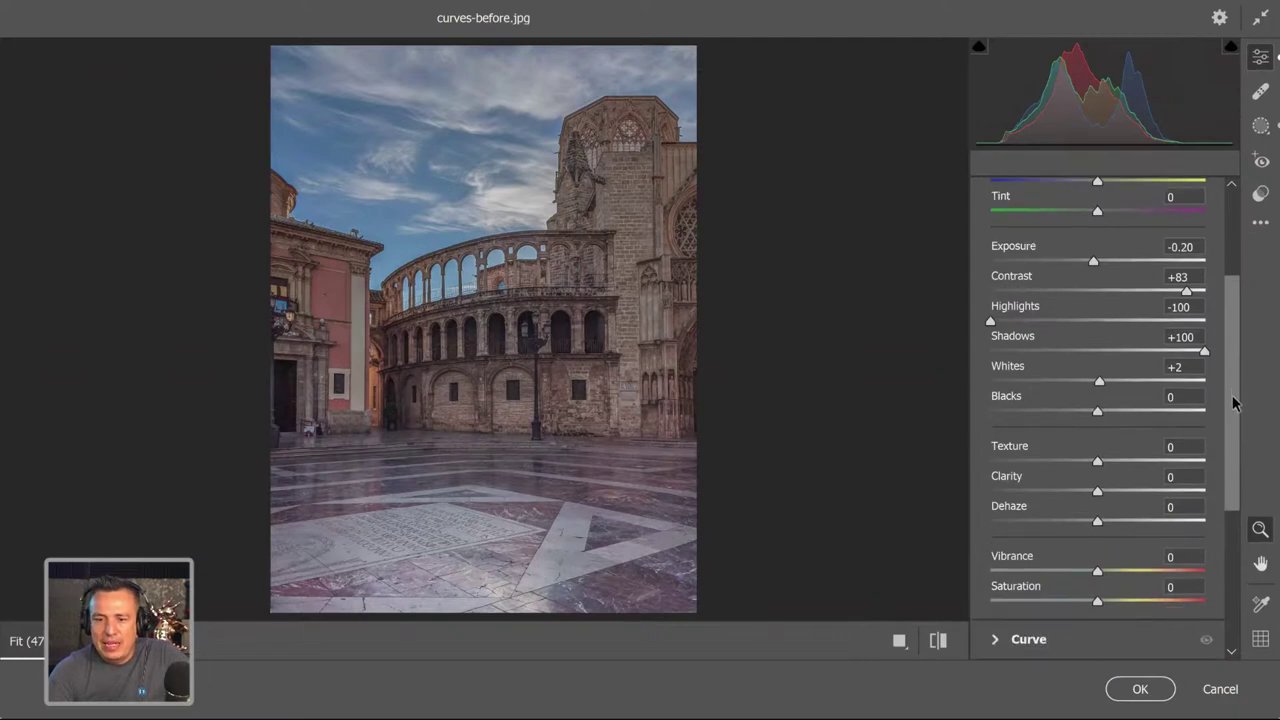
{"action": "scroll", "coordinate": [1100, 366], "scroll_direction": "down", "scroll_amount": 3}
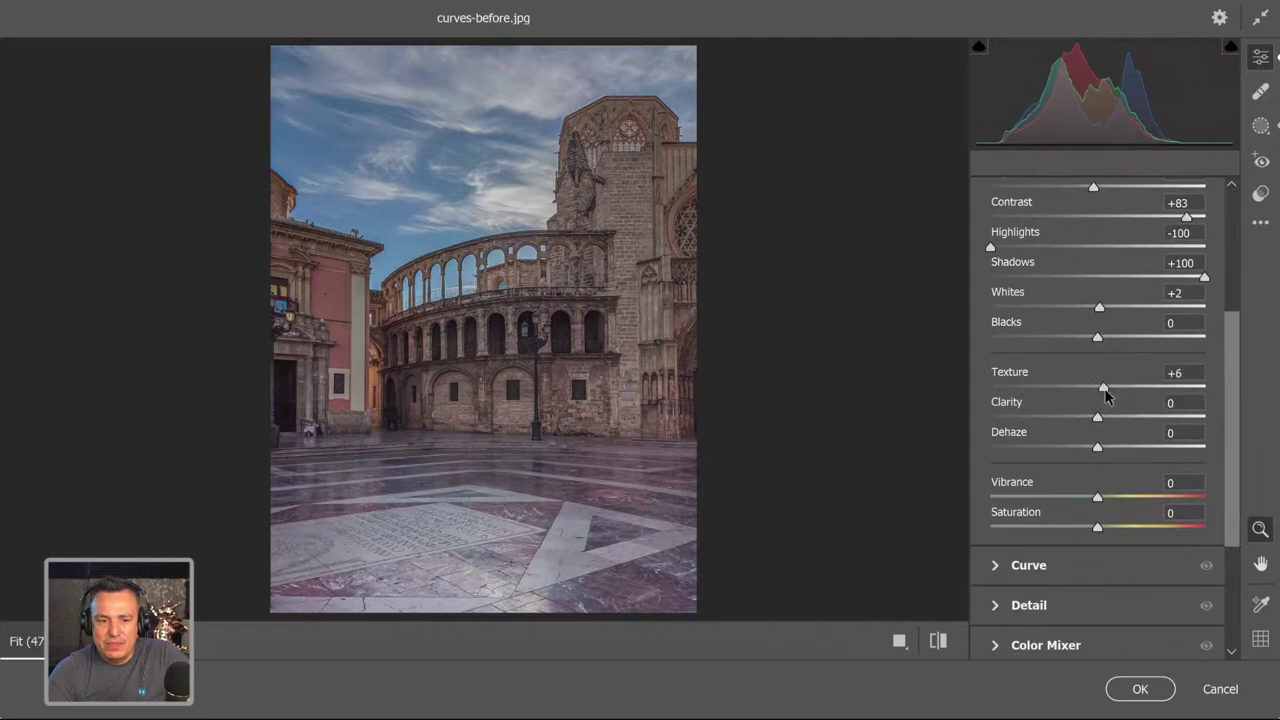
{"action": "mouse_move", "coordinate": [1117, 403]}
{"action": "left_mouse_down"}
{"action": "mouse_move", "coordinate": [1129, 403]}
{"action": "mouse_move", "coordinate": [1098, 404]}
{"action": "mouse_move", "coordinate": [1146, 406]}
{"action": "mouse_move", "coordinate": [1102, 406]}
{"action": "mouse_move", "coordinate": [1133, 403]}
{"action": "mouse_move", "coordinate": [1097, 393]}
{"action": "left_mouse_up"}
{"action": "left_click_drag", "start_coordinate": [1020, 381], "coordinate": [1017, 381]}
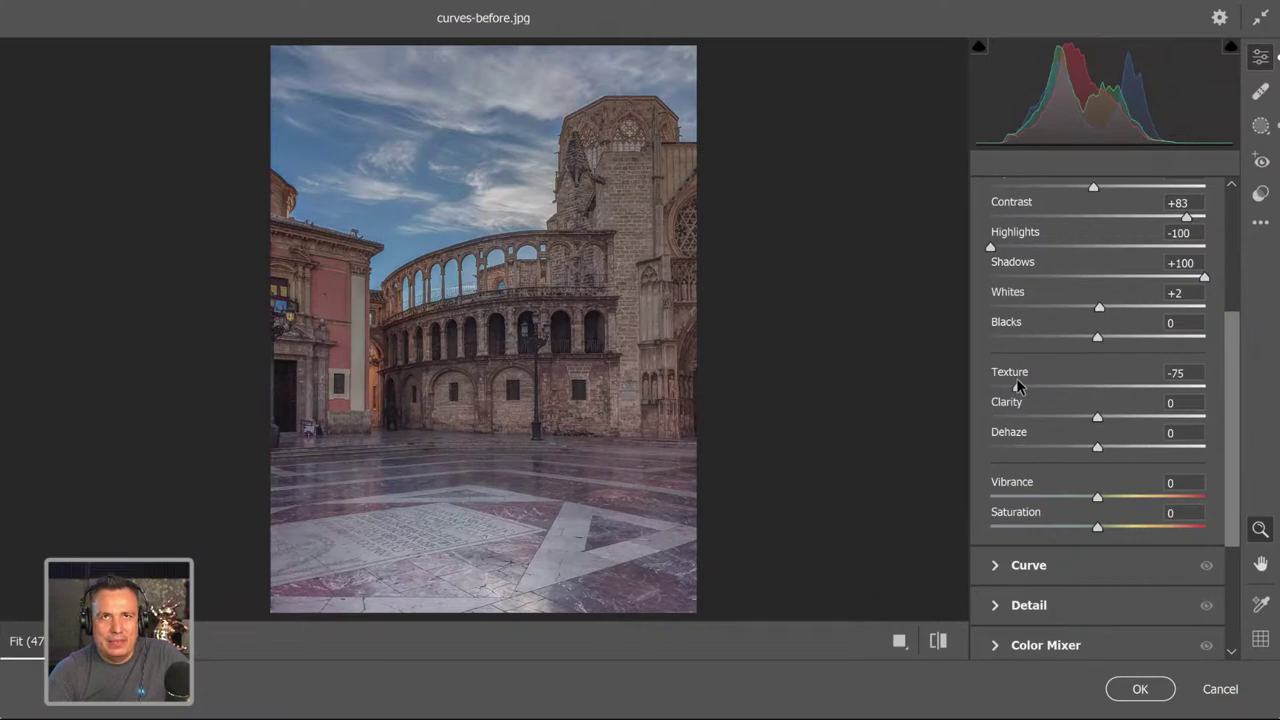
{"action": "left_click_drag", "start_coordinate": [1033, 382], "coordinate": [1141, 396]}
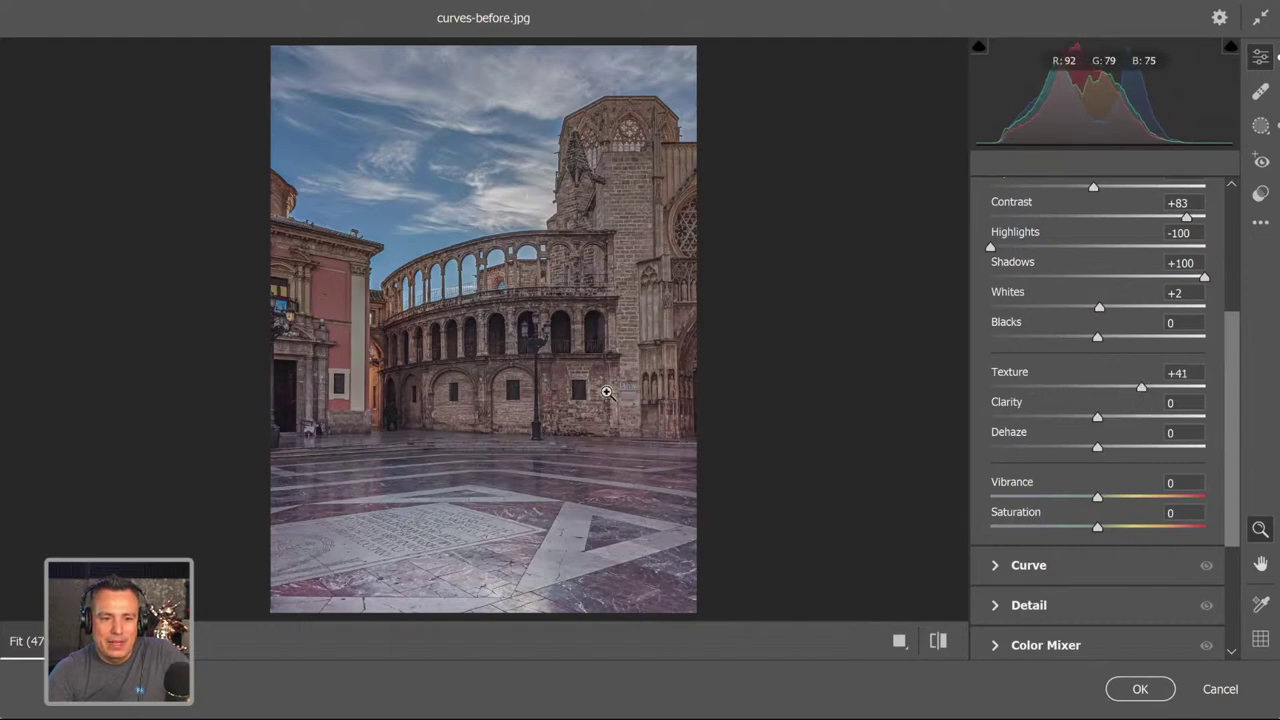
{"action": "mouse_move", "coordinate": [1134, 388]}
{"action": "left_mouse_down"}
{"action": "mouse_move", "coordinate": [1115, 408]}
{"action": "mouse_move", "coordinate": [1136, 410]}
{"action": "left_mouse_up"}
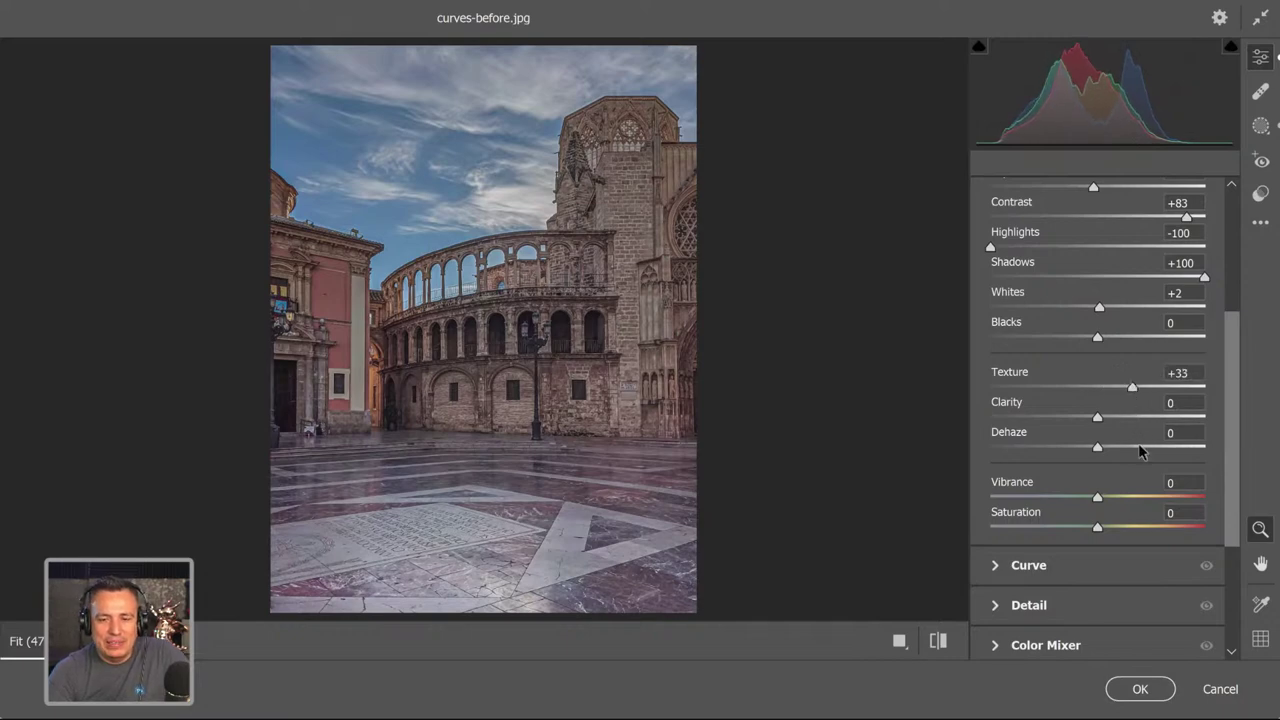
- Set Clarity to +9, test Dehaze in both directions and reset it to 0
{"action": "mouse_move", "coordinate": [1114, 421]}
{"action": "left_mouse_down"}
{"action": "mouse_move", "coordinate": [1185, 424]}
{"action": "mouse_move", "coordinate": [1103, 432]}
{"action": "left_mouse_up"}
{"action": "left_click", "coordinate": [1107, 424]}
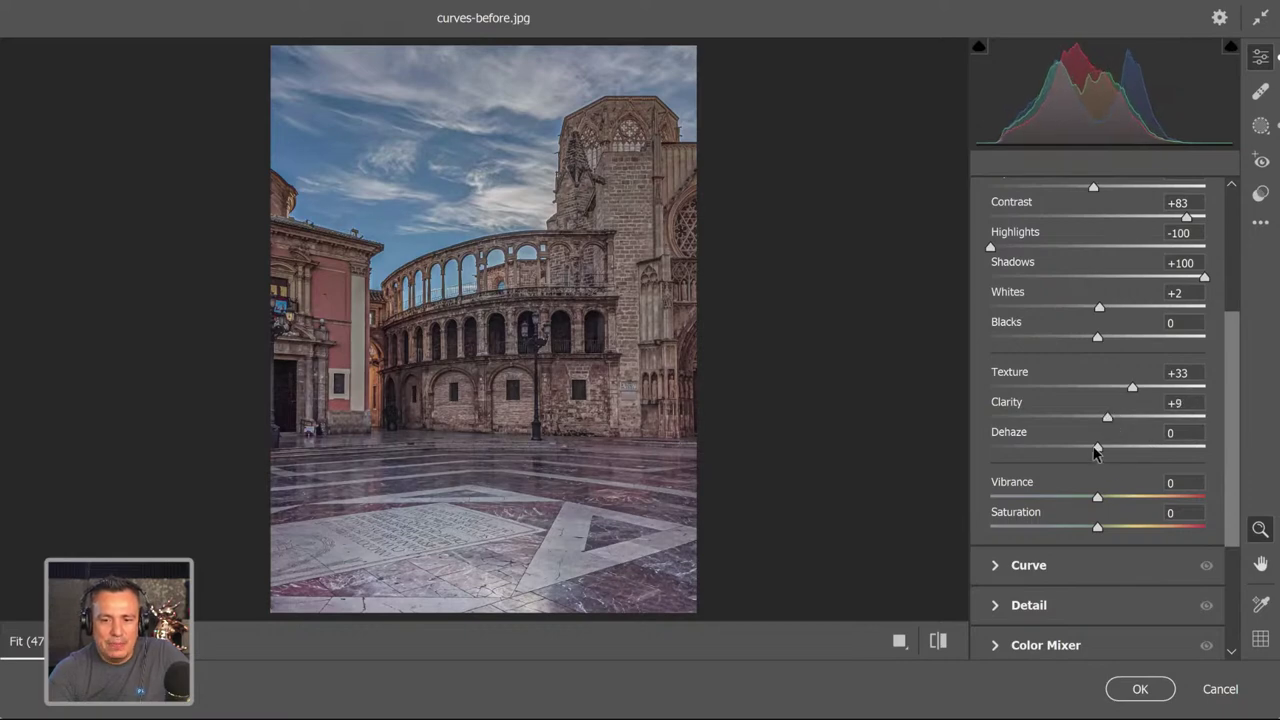
{"action": "left_click_drag", "start_coordinate": [1094, 455], "coordinate": [1012, 447]}
{"action": "left_click_drag", "start_coordinate": [1097, 462], "coordinate": [1175, 452]}
{"action": "double_click", "coordinate": [1175, 452]}
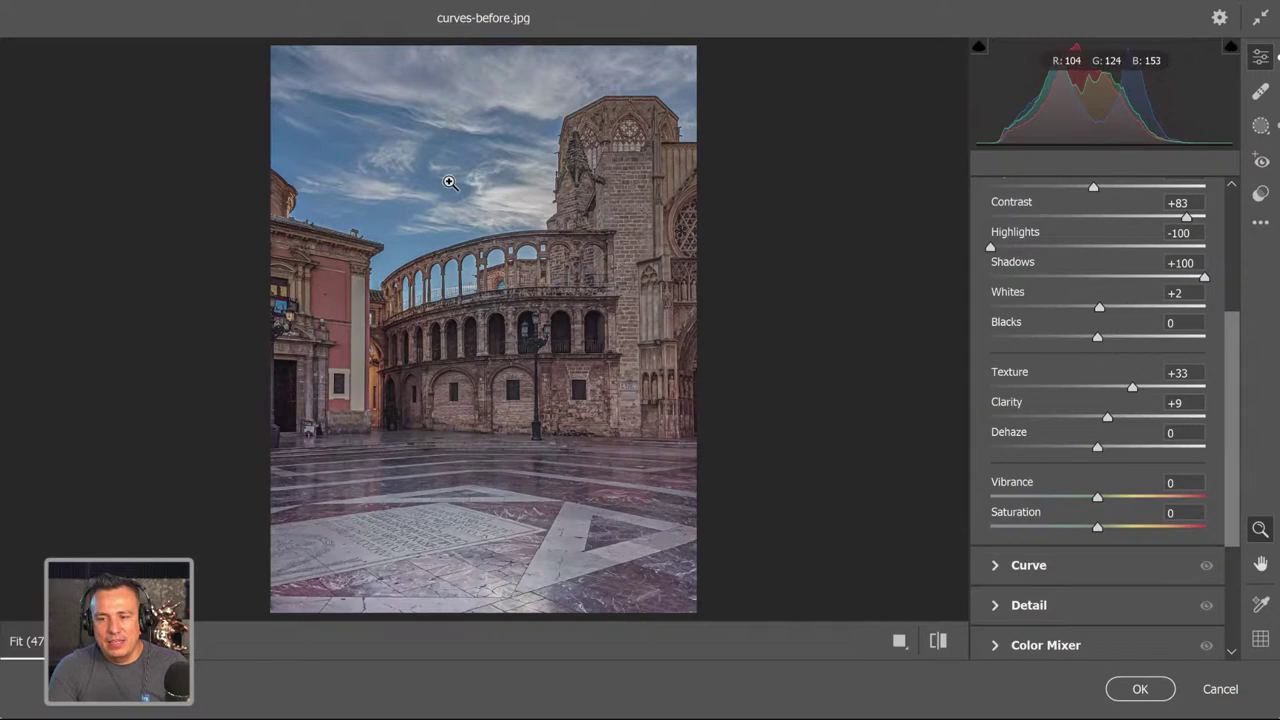
- Create a second mask that selects the sky, then return to the overall edit settings
{"action": "left_click", "coordinate": [1261, 126]}
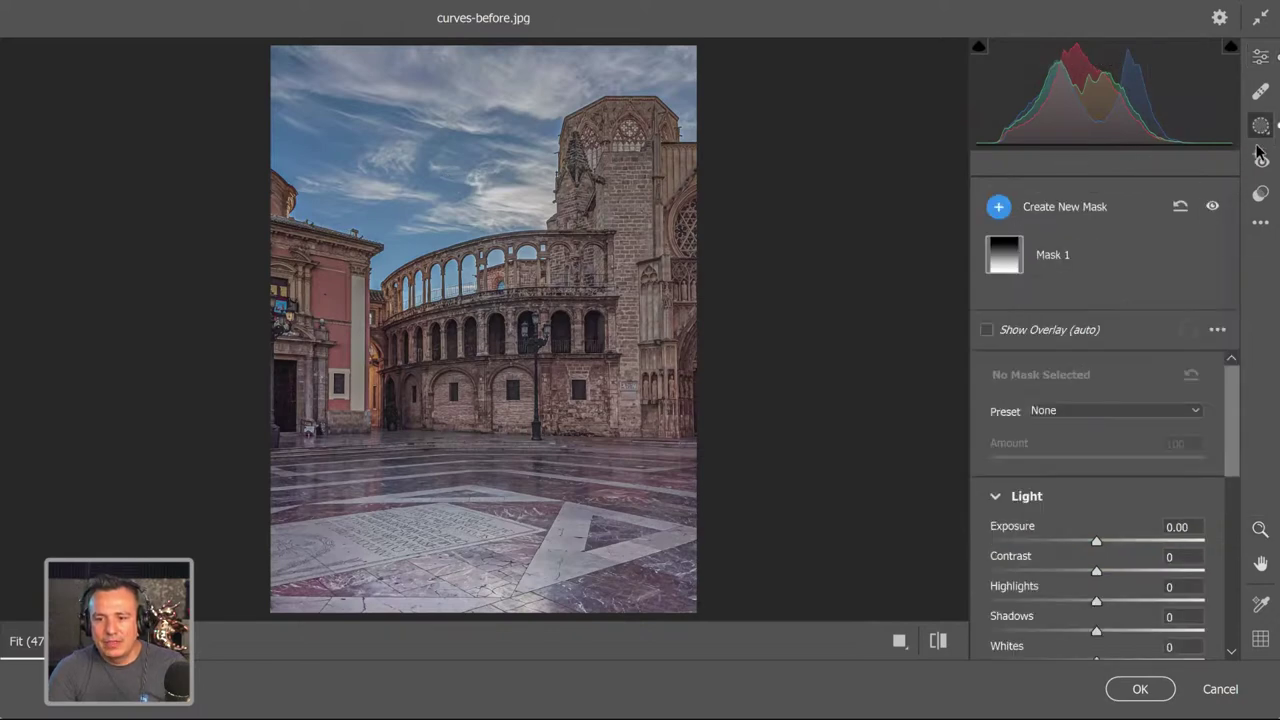
{"action": "left_click", "coordinate": [1000, 208]}
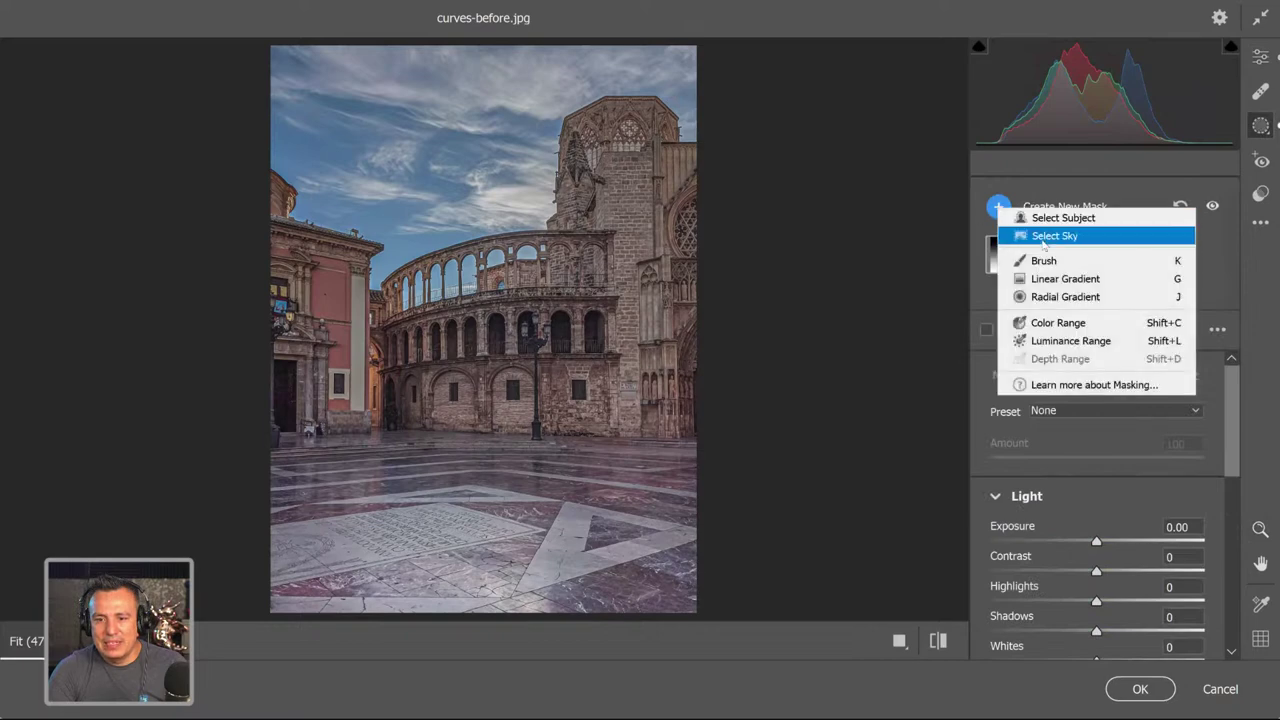
{"action": "left_click", "coordinate": [1040, 235]}
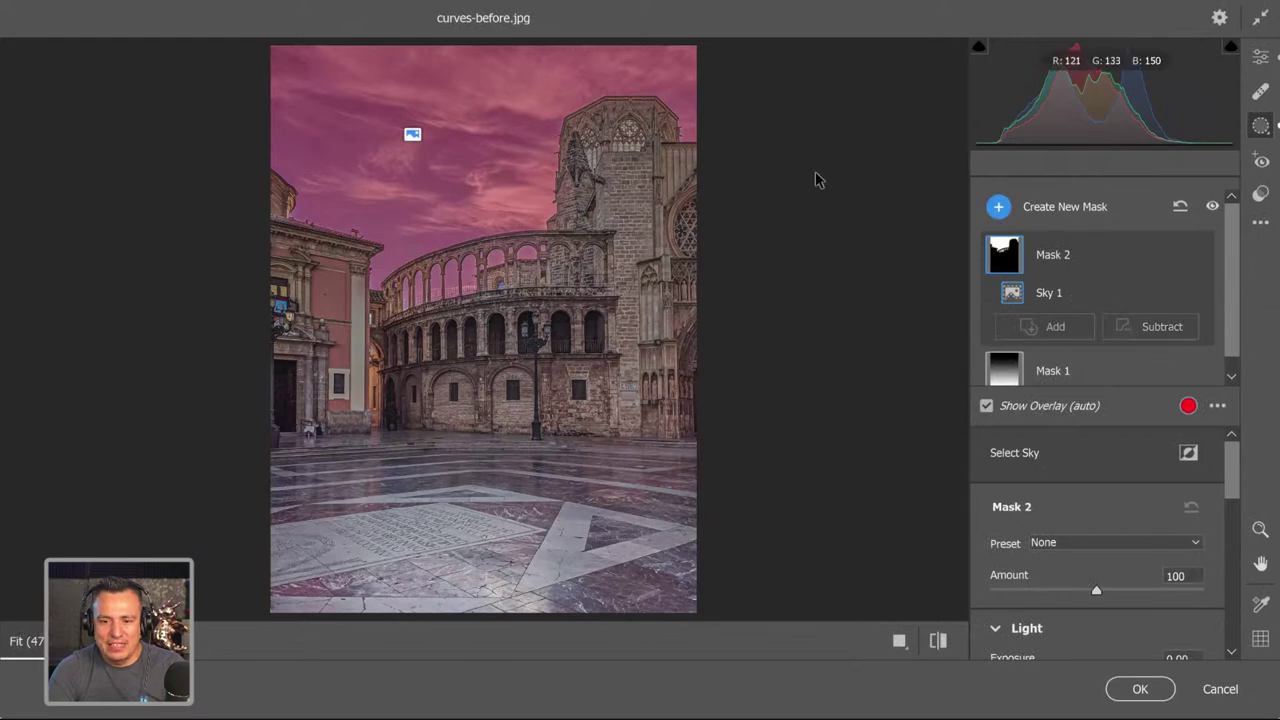
{"action": "left_click", "coordinate": [1259, 60]}
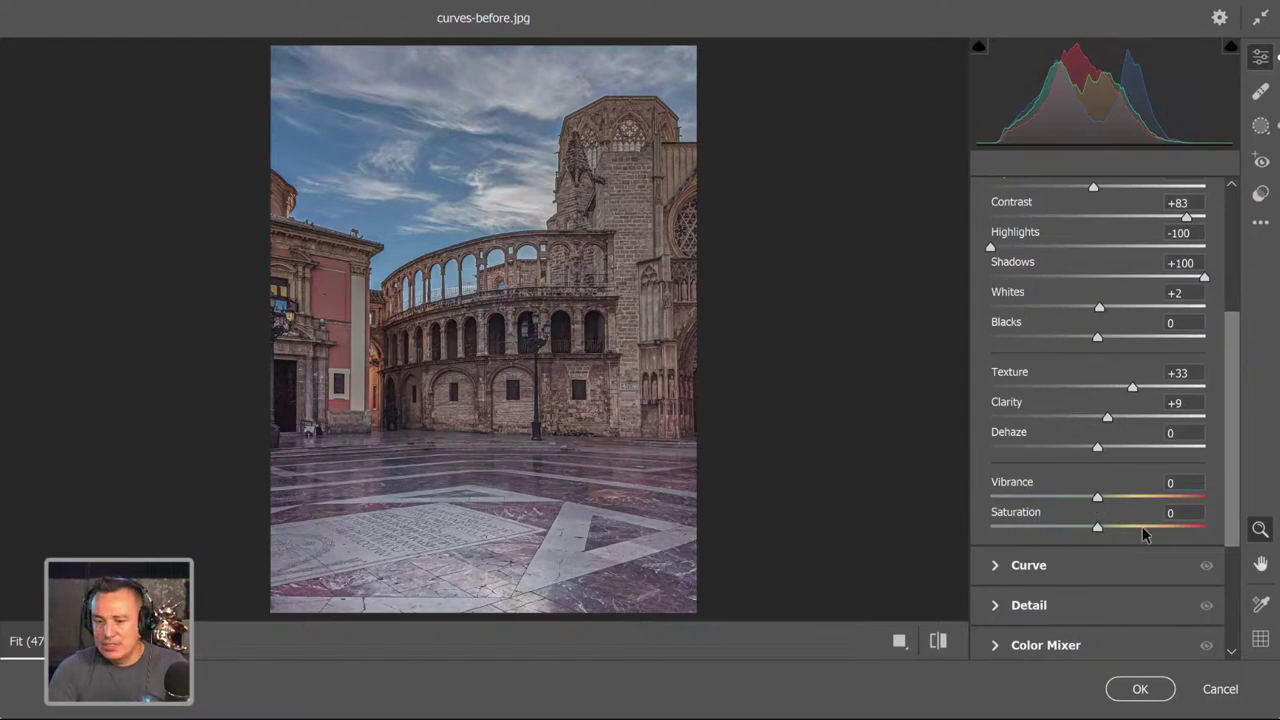
- Test Vibrance at +49 and Saturation at +100, resetting each to 0 after its test
{"action": "left_click_drag", "start_coordinate": [1099, 496], "coordinate": [1150, 515]}
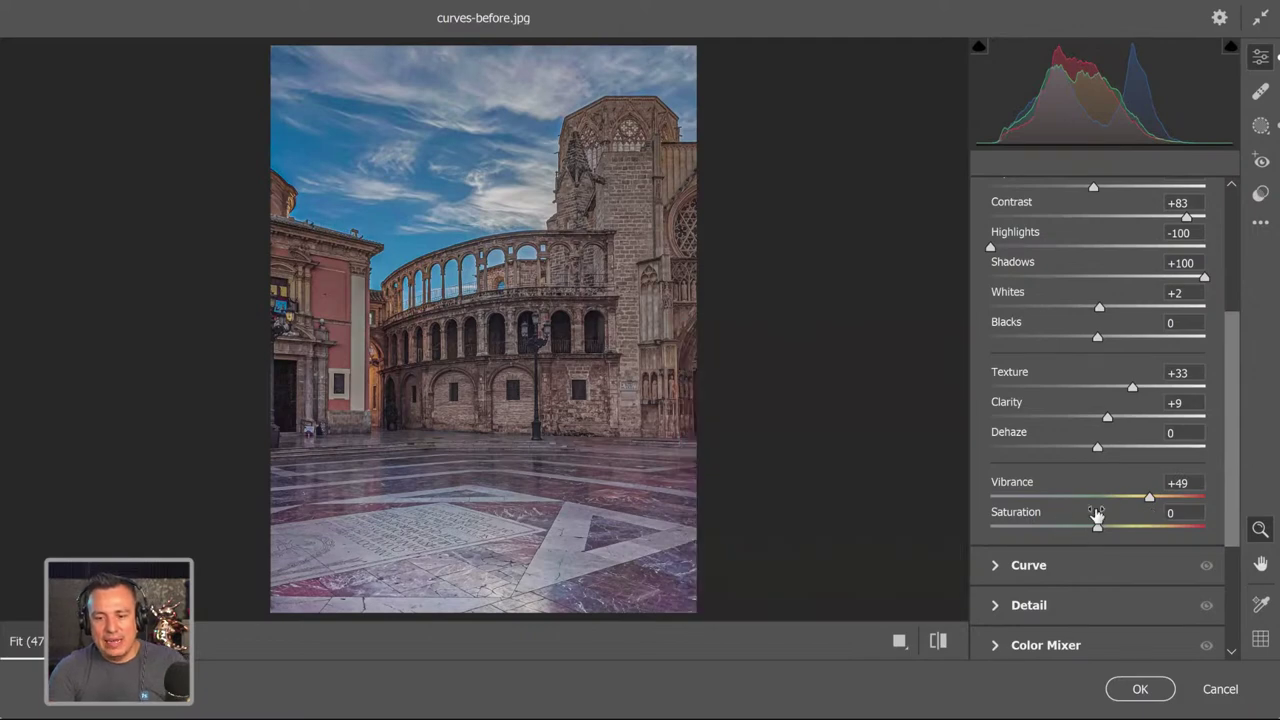
{"action": "double_click", "coordinate": [1150, 497]}
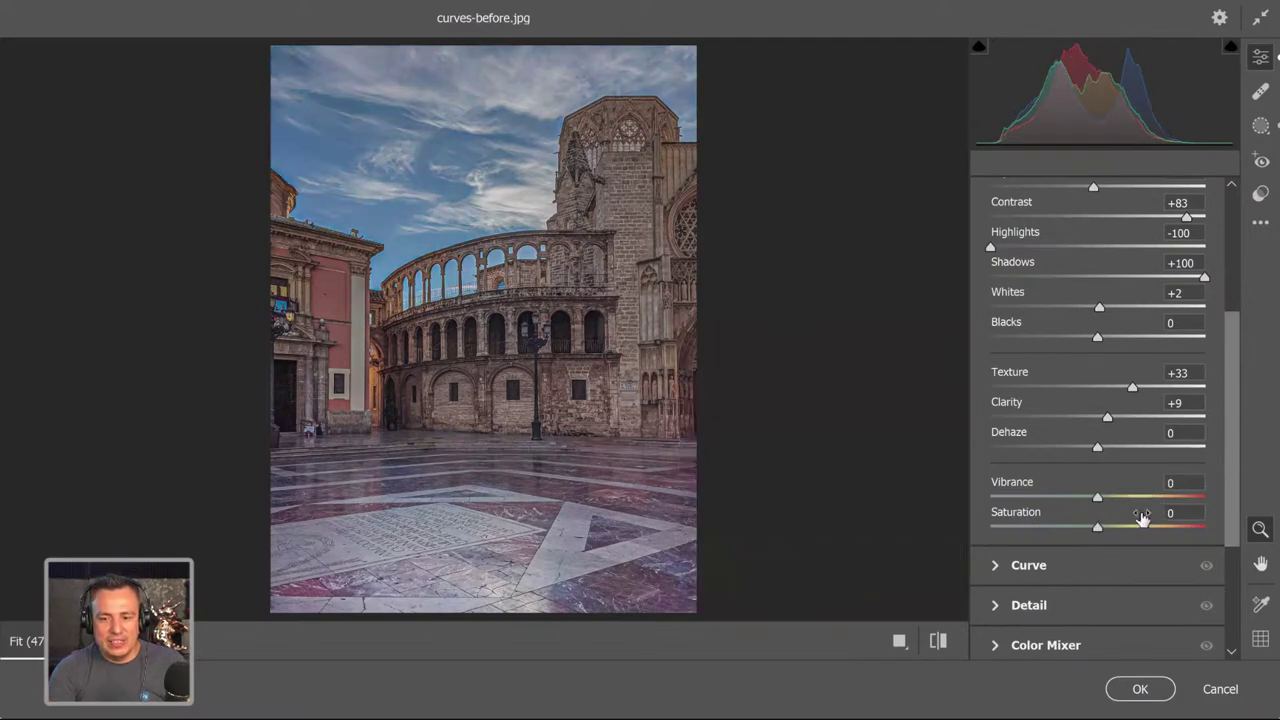
{"action": "left_click_drag", "start_coordinate": [1097, 527], "coordinate": [1204, 527]}
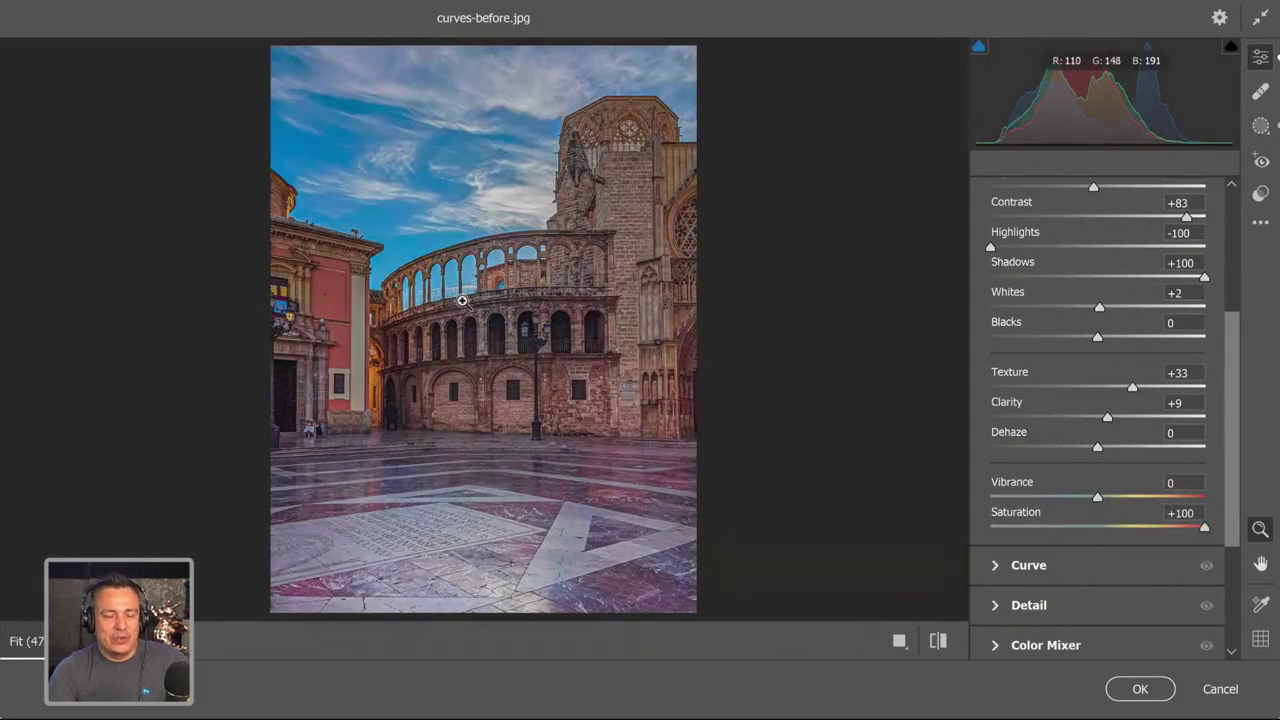
{"action": "double_click", "coordinate": [1206, 530]}
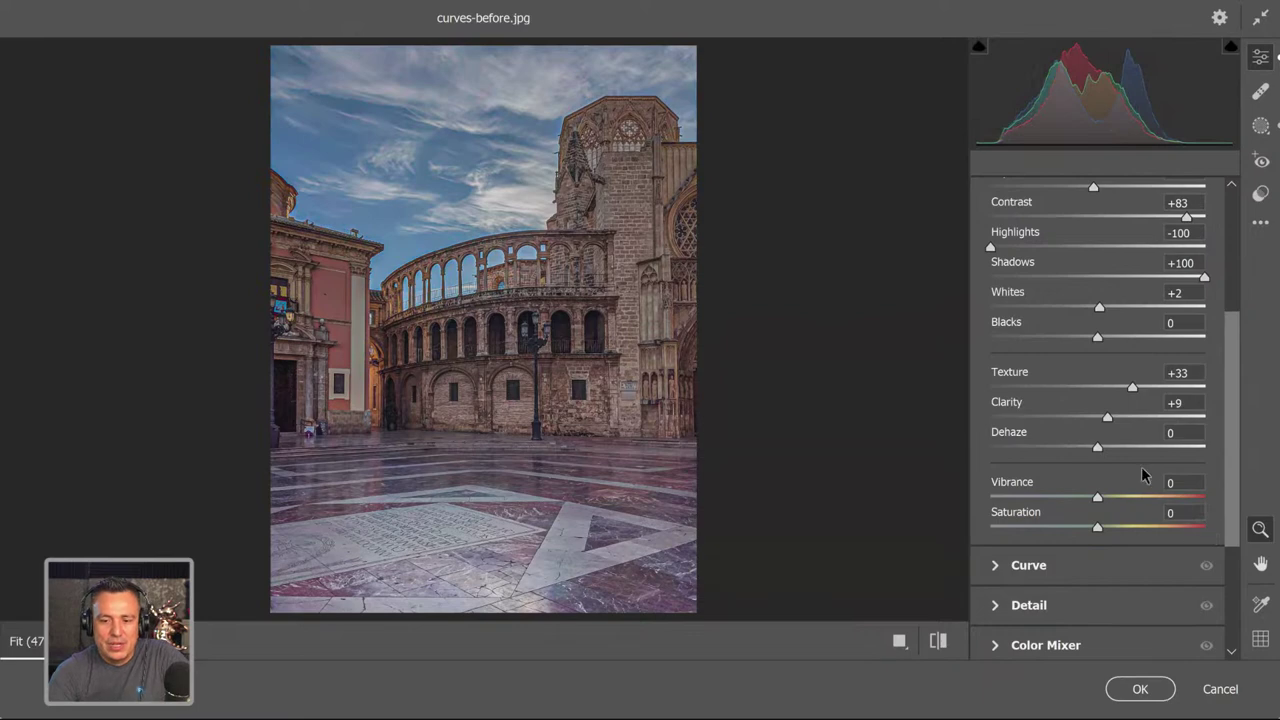
- Shape the point curve into an S by lowering a shadow point and raising a highlight point to input 191, output 208
{"action": "left_click", "coordinate": [1037, 567]}
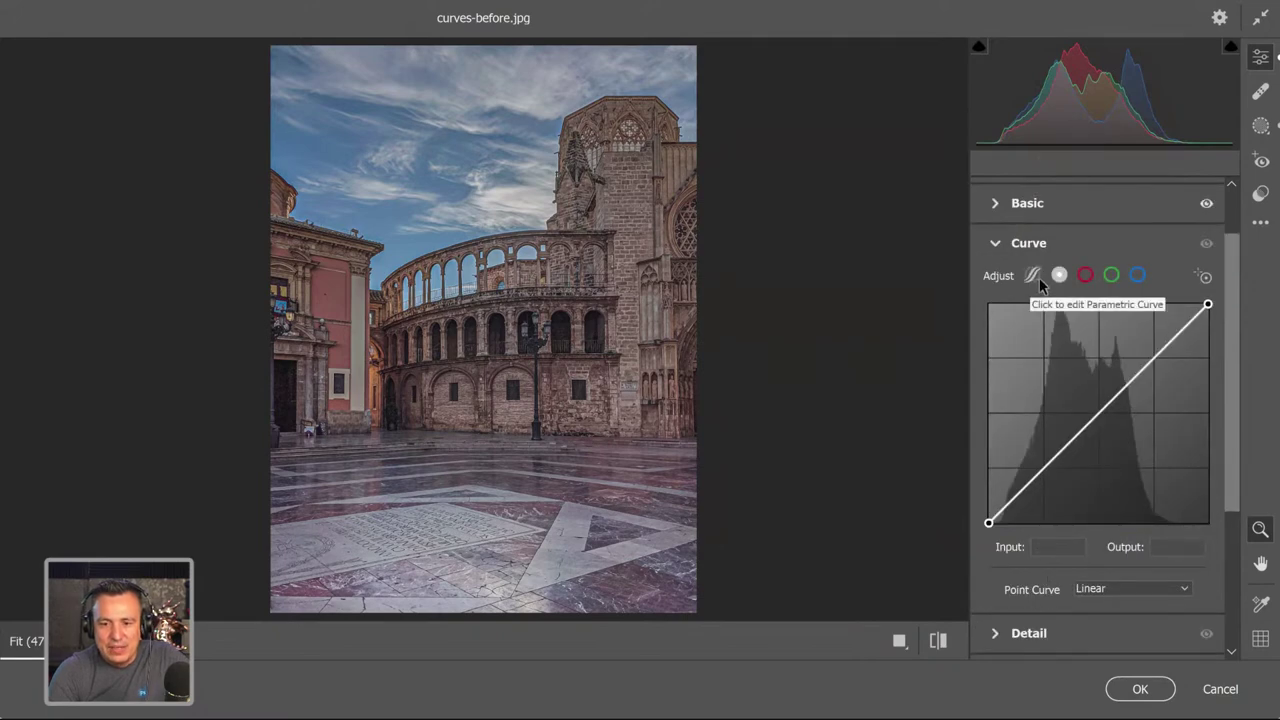
{"action": "left_click_drag", "start_coordinate": [1067, 446], "coordinate": [1049, 470]}
{"action": "left_click", "coordinate": [1160, 351]}
{"action": "left_click_drag", "start_coordinate": [1160, 351], "coordinate": [1152, 344]}
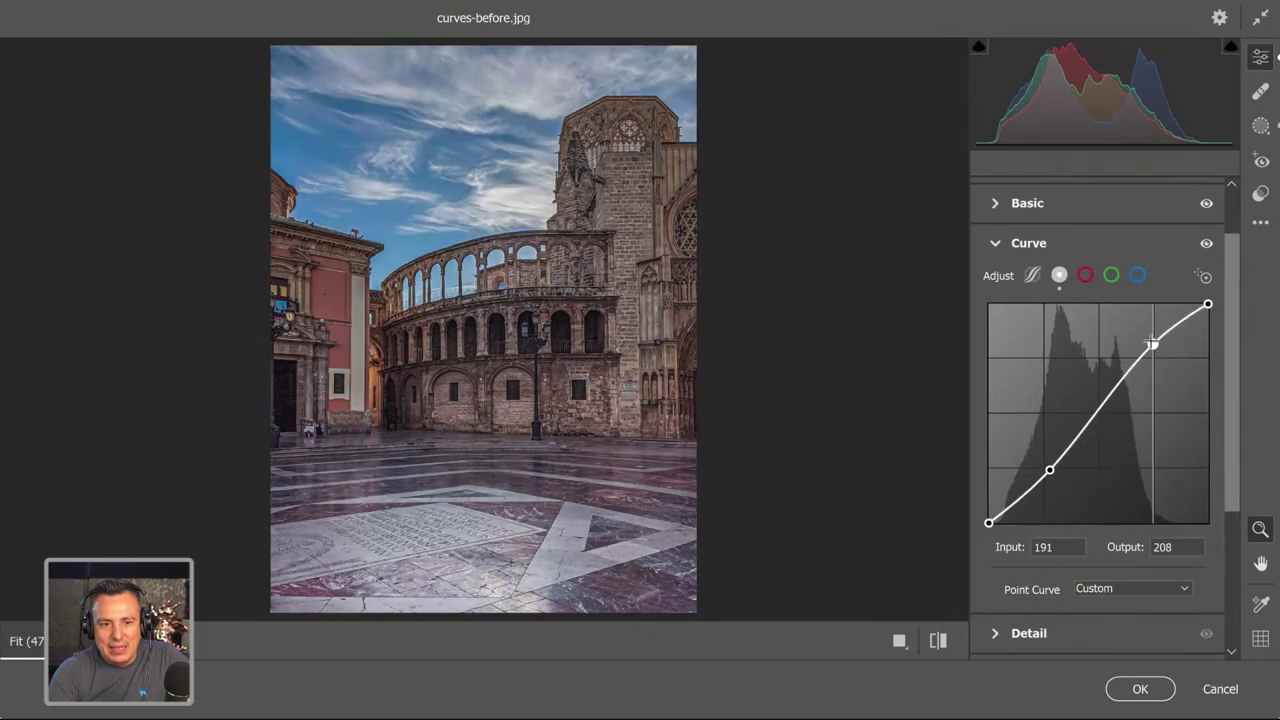
- Look at the red, green and blue channel curves, testing points on red and blue and removing them to keep both lines straight
{"action": "left_click", "coordinate": [1085, 275]}
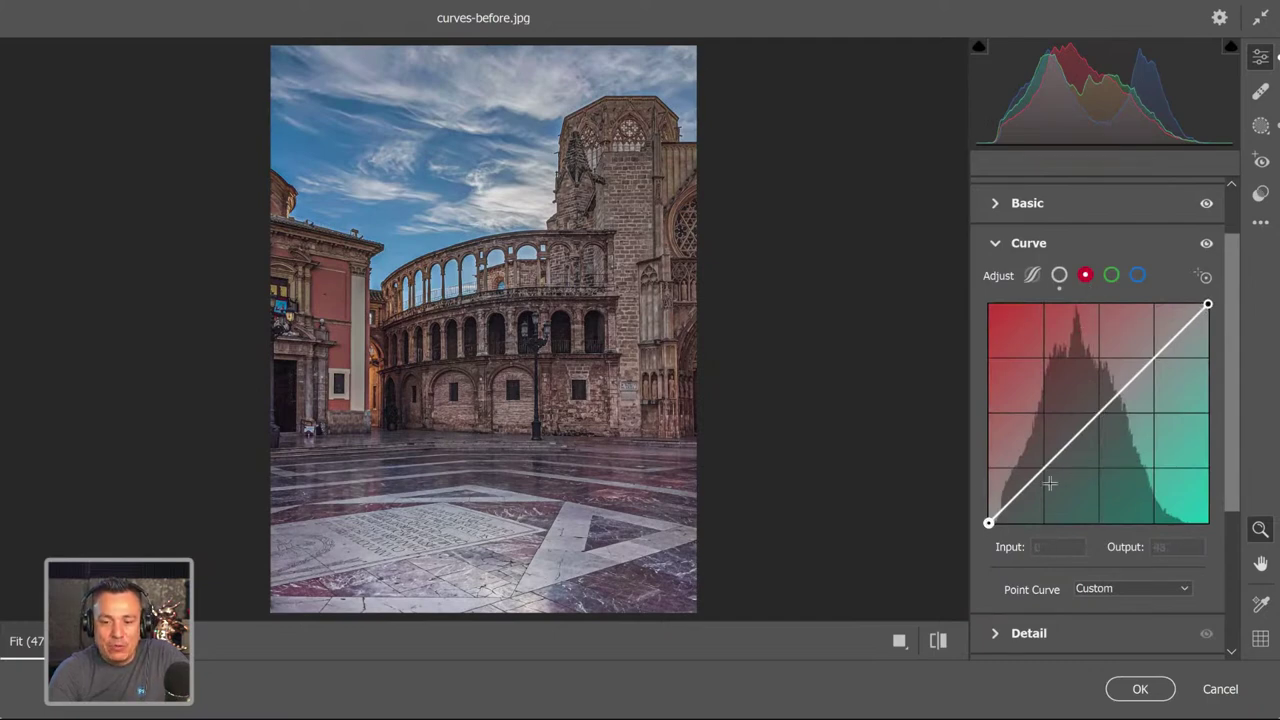
{"action": "left_click_drag", "start_coordinate": [1094, 415], "coordinate": [1163, 578]}
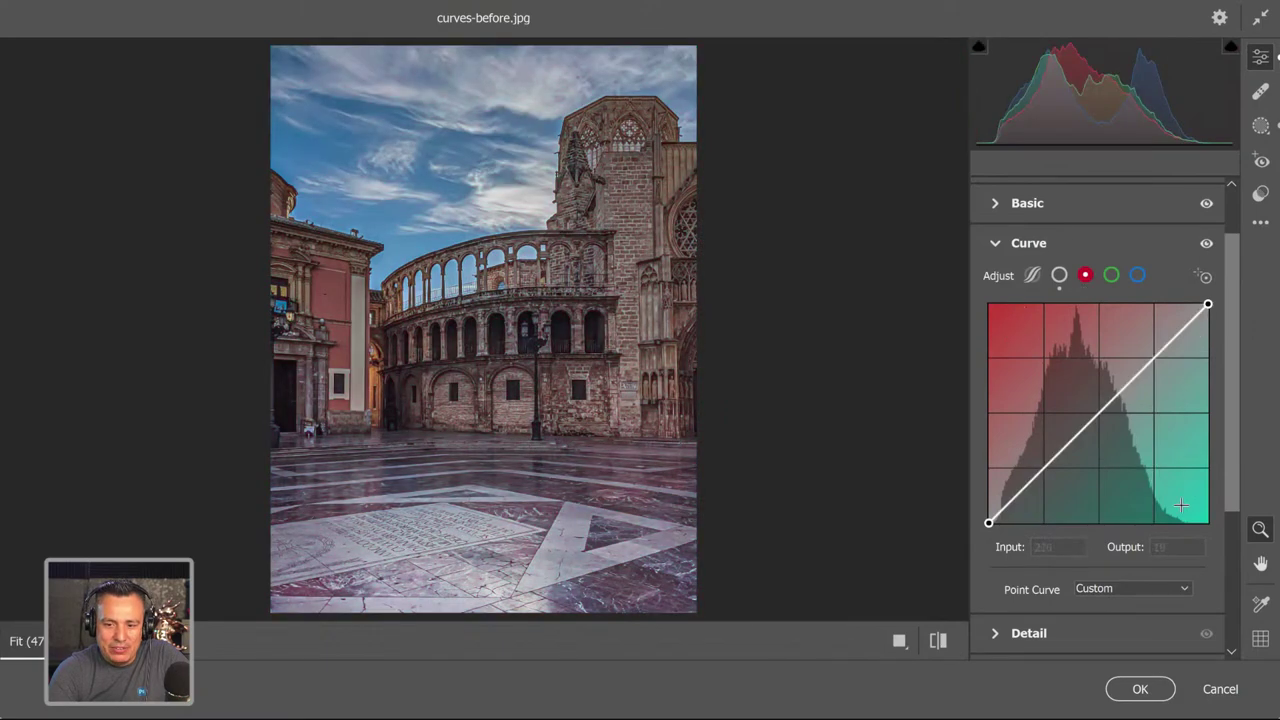
{"action": "left_click", "coordinate": [1111, 275]}
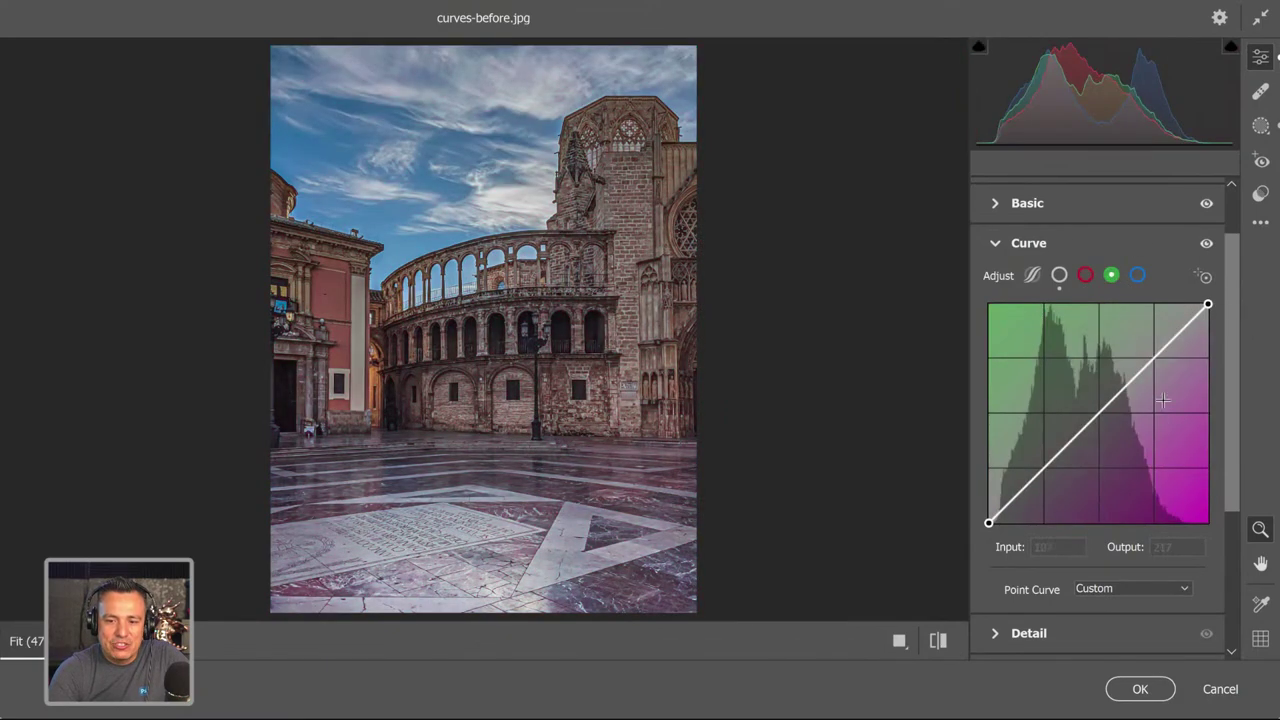
{"action": "left_click", "coordinate": [1137, 275]}
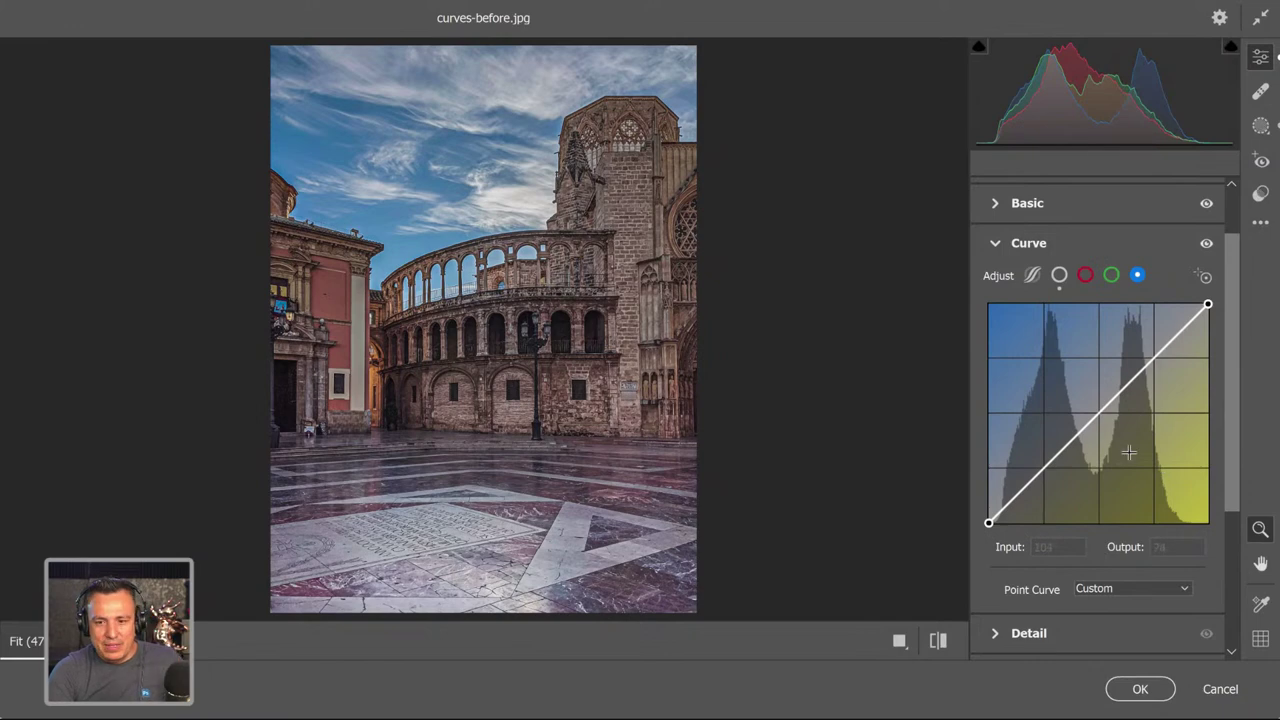
{"action": "left_click", "coordinate": [1094, 406]}
{"action": "left_click_drag", "start_coordinate": [1097, 408], "coordinate": [1175, 545]}
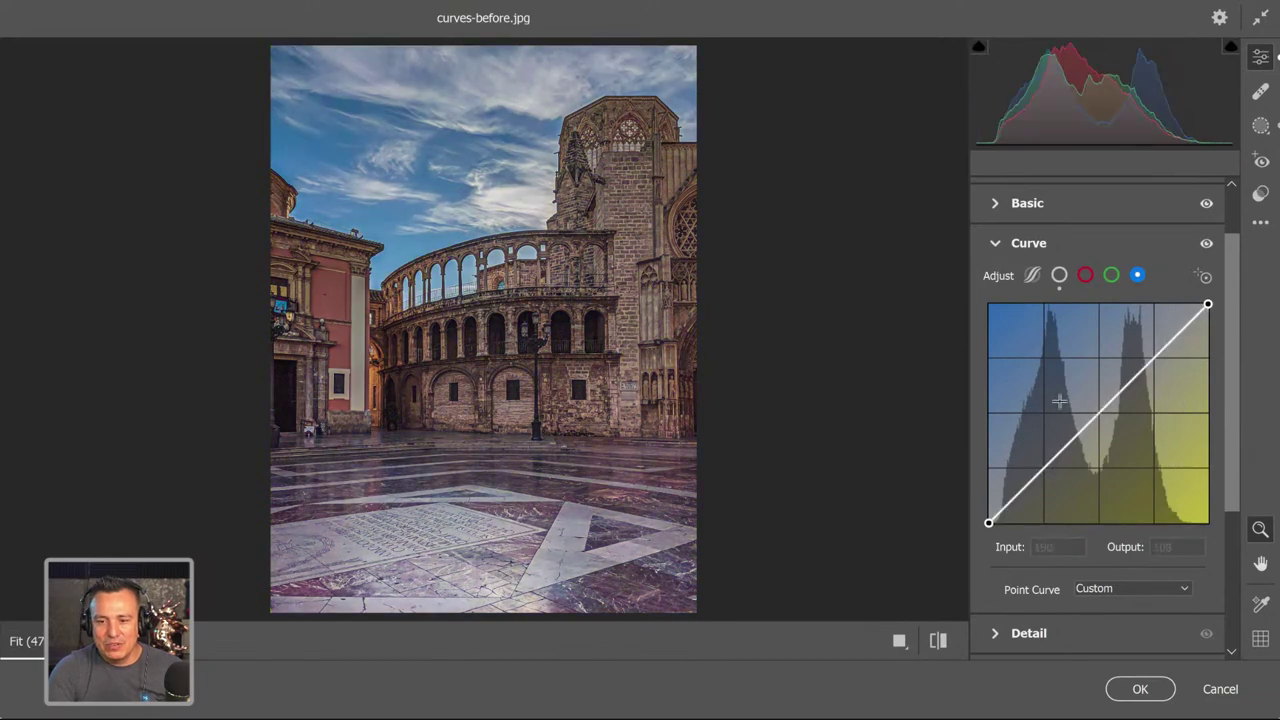
- Switch to the parametric curve, shift its tonal region dividers, test a strong Darks lift and set Darks to +22
{"action": "left_click", "coordinate": [1059, 276]}
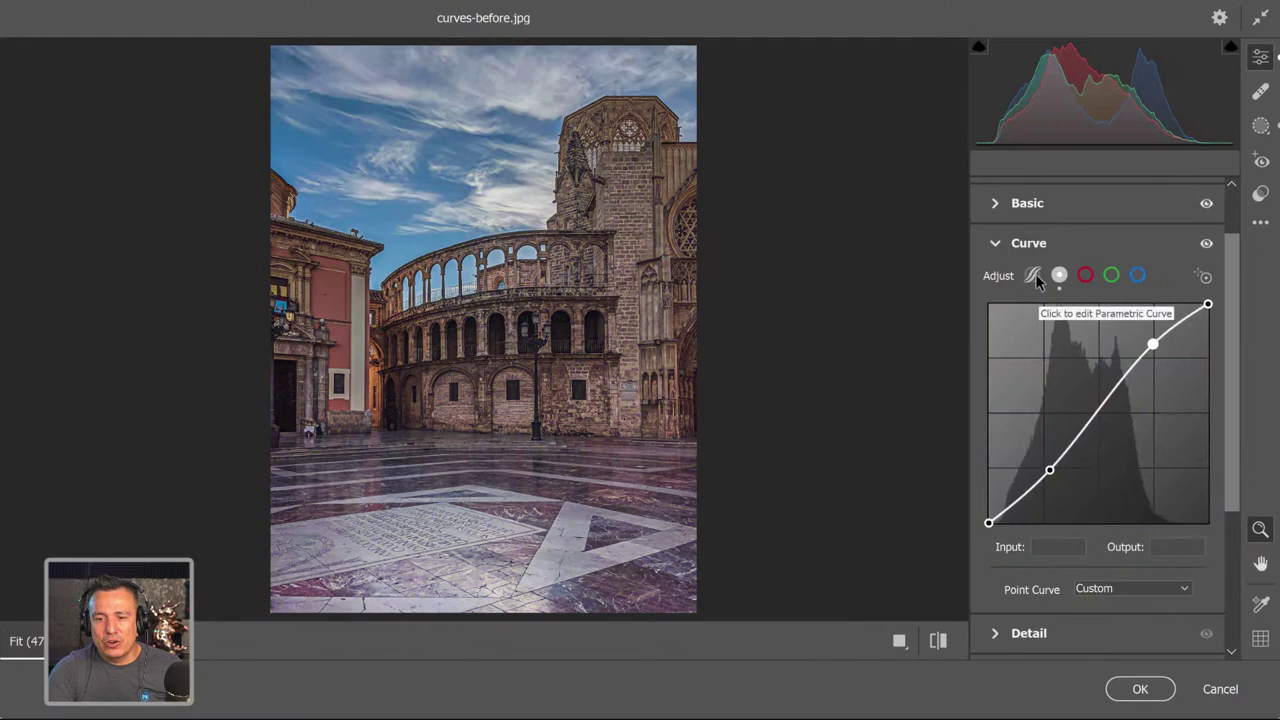
{"action": "left_click", "coordinate": [1035, 275]}
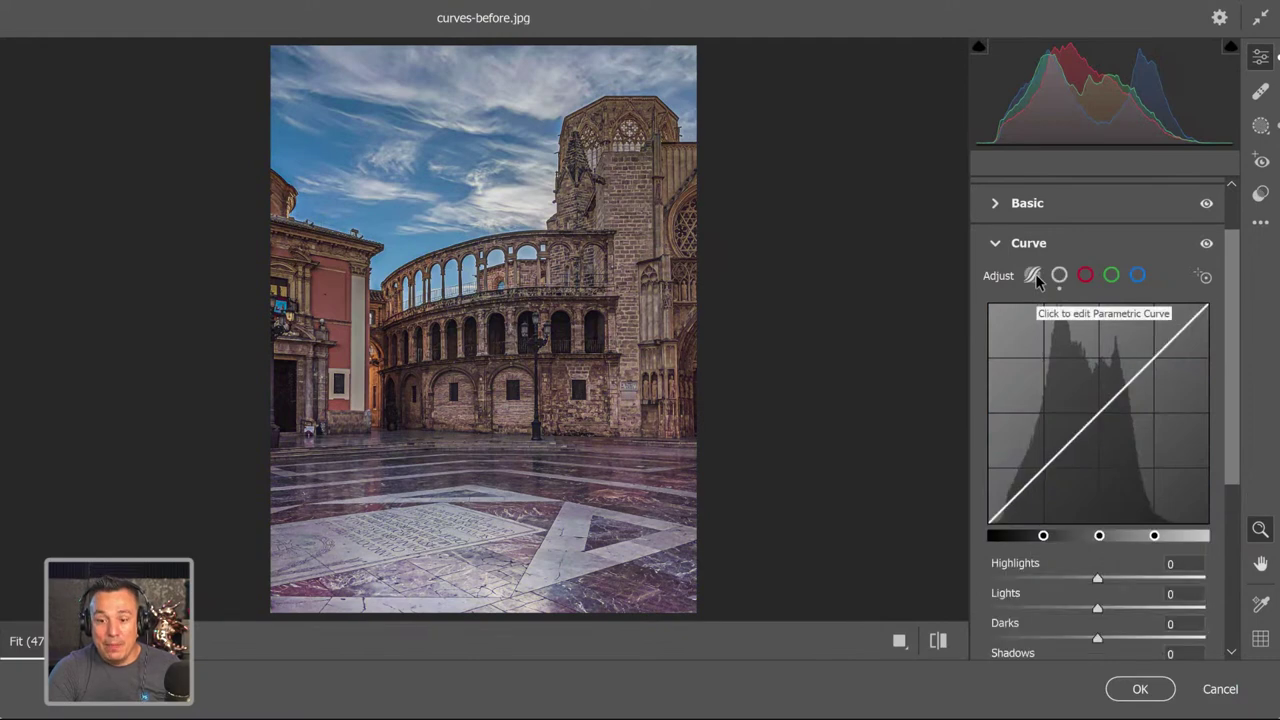
{"action": "left_click_drag", "start_coordinate": [1106, 404], "coordinate": [1078, 380]}
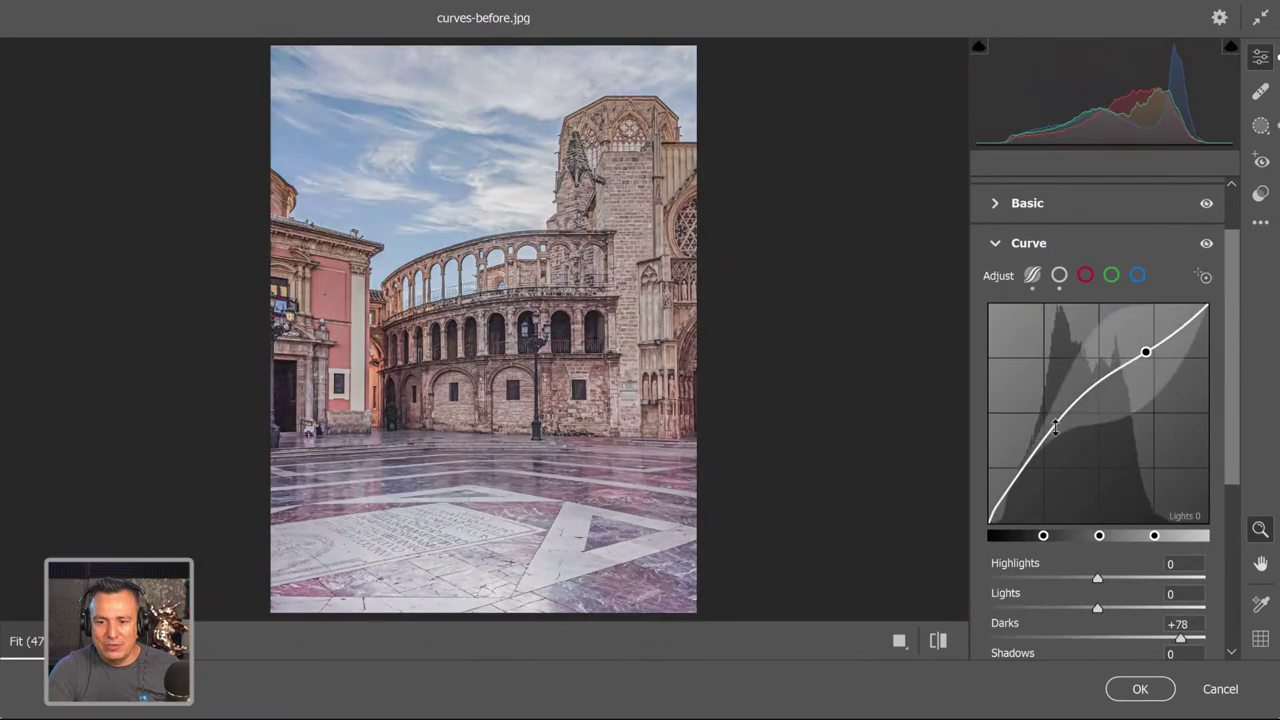
{"action": "left_click_drag", "start_coordinate": [1044, 536], "coordinate": [1119, 536]}
{"action": "left_click_drag", "start_coordinate": [1094, 374], "coordinate": [1118, 368]}
{"action": "left_click_drag", "start_coordinate": [1118, 384], "coordinate": [1120, 385]}
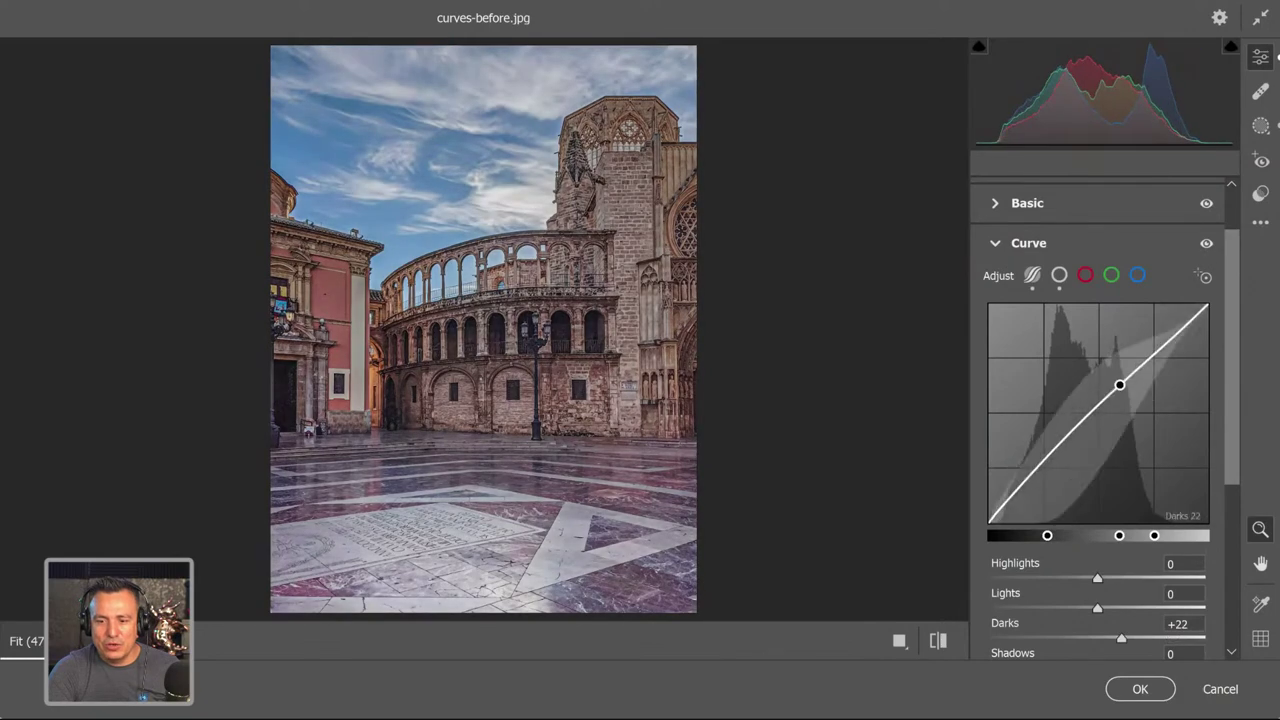
- Soften the point curve by raising its shadow point and moving the highlight point to input 183, output 205
{"action": "left_click", "coordinate": [1058, 278]}
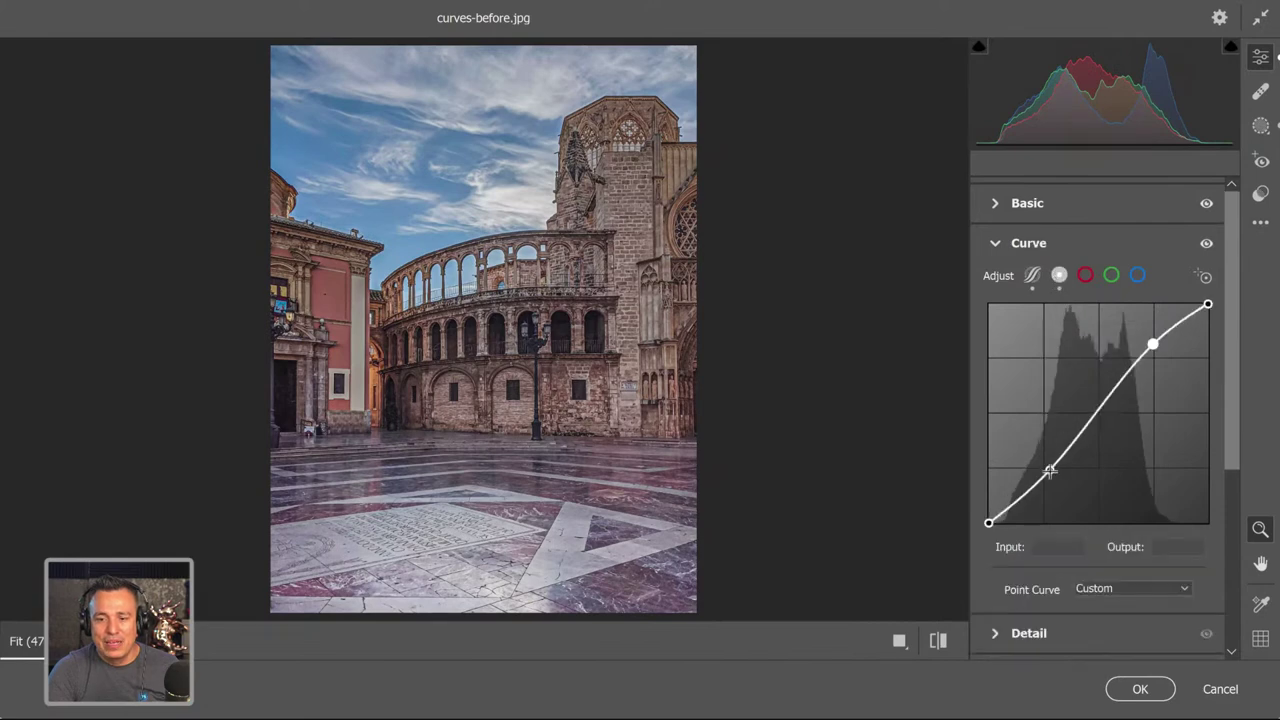
{"action": "mouse_move", "coordinate": [1048, 471]}
{"action": "left_mouse_down"}
{"action": "mouse_move", "coordinate": [1063, 489]}
{"action": "mouse_move", "coordinate": [1037, 429]}
{"action": "mouse_move", "coordinate": [1063, 474]}
{"action": "mouse_move", "coordinate": [1043, 411]}
{"action": "mouse_move", "coordinate": [1065, 452]}
{"action": "left_mouse_up"}
{"action": "left_click_drag", "start_coordinate": [1151, 343], "coordinate": [1147, 345]}
- Set the parametric curve's Highlights to +8, Lights to +15 and Darks to +16, test Shadows at +40, and lower Shadows below zero
{"action": "left_click", "coordinate": [1034, 276]}
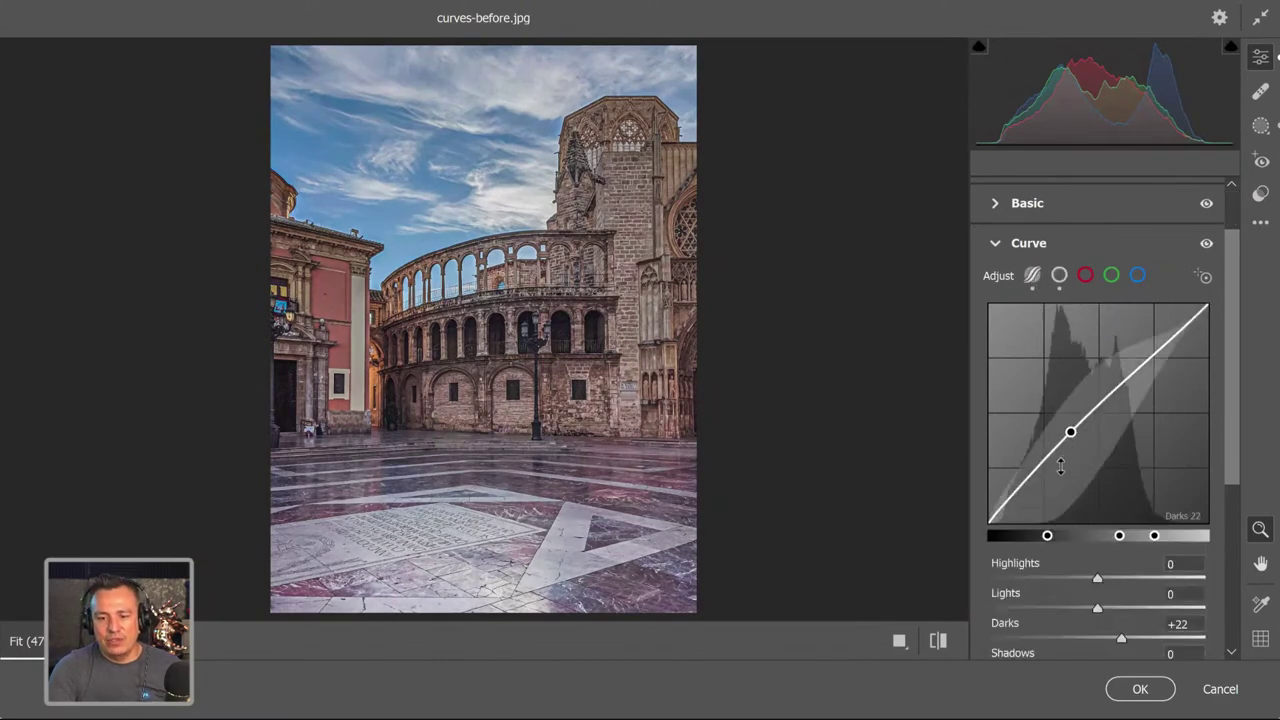
{"action": "mouse_move", "coordinate": [1063, 440]}
{"action": "left_mouse_down"}
{"action": "mouse_move", "coordinate": [1068, 431]}
{"action": "mouse_move", "coordinate": [1068, 449]}
{"action": "mouse_move", "coordinate": [1069, 400]}
{"action": "mouse_move", "coordinate": [1069, 468]}
{"action": "mouse_move", "coordinate": [1068, 436]}
{"action": "left_mouse_up"}
{"action": "left_click_drag", "start_coordinate": [1169, 337], "coordinate": [1169, 346]}
{"action": "left_click", "coordinate": [1148, 578]}
{"action": "mouse_move", "coordinate": [1101, 604]}
{"action": "left_mouse_down"}
{"action": "mouse_move", "coordinate": [1175, 612]}
{"action": "mouse_move", "coordinate": [1113, 608]}
{"action": "left_mouse_up"}
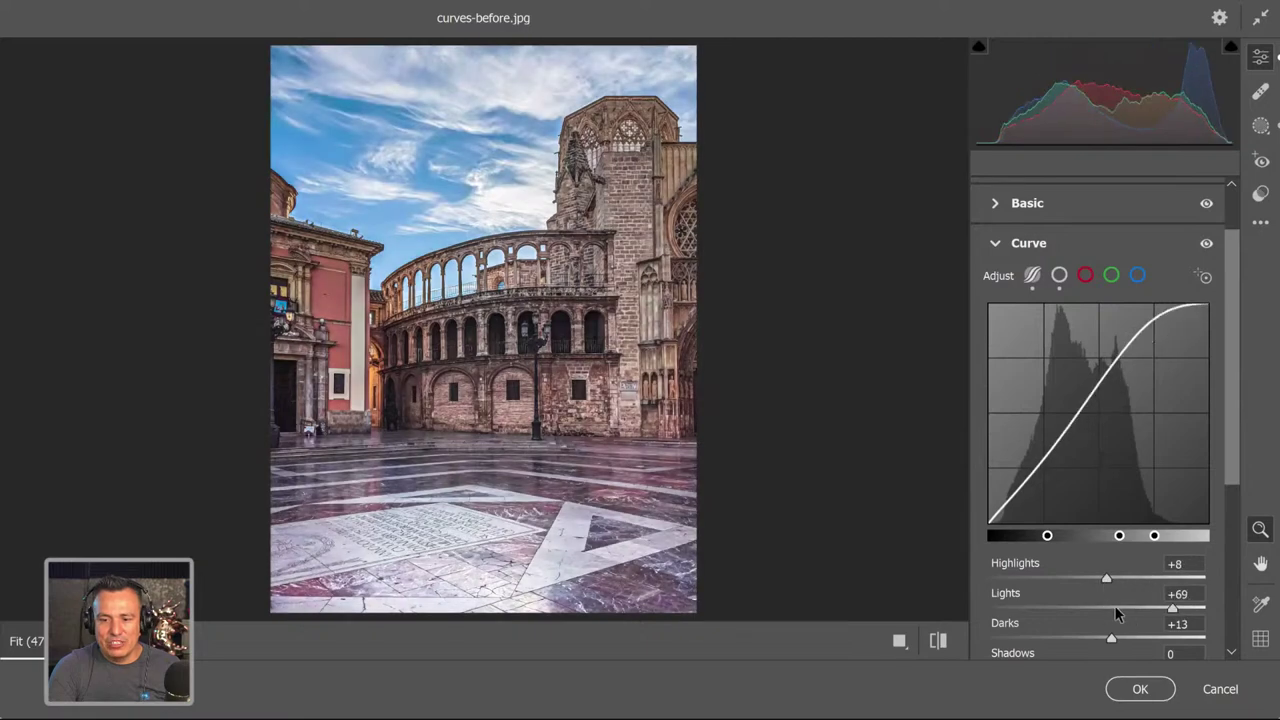
{"action": "scroll", "coordinate": [1122, 615], "scroll_direction": "down", "scroll_amount": 2}
{"action": "mouse_move", "coordinate": [1108, 519]}
{"action": "left_mouse_down"}
{"action": "mouse_move", "coordinate": [1077, 517]}
{"action": "mouse_move", "coordinate": [1115, 518]}
{"action": "left_mouse_up"}
{"action": "left_click", "coordinate": [1148, 548]}
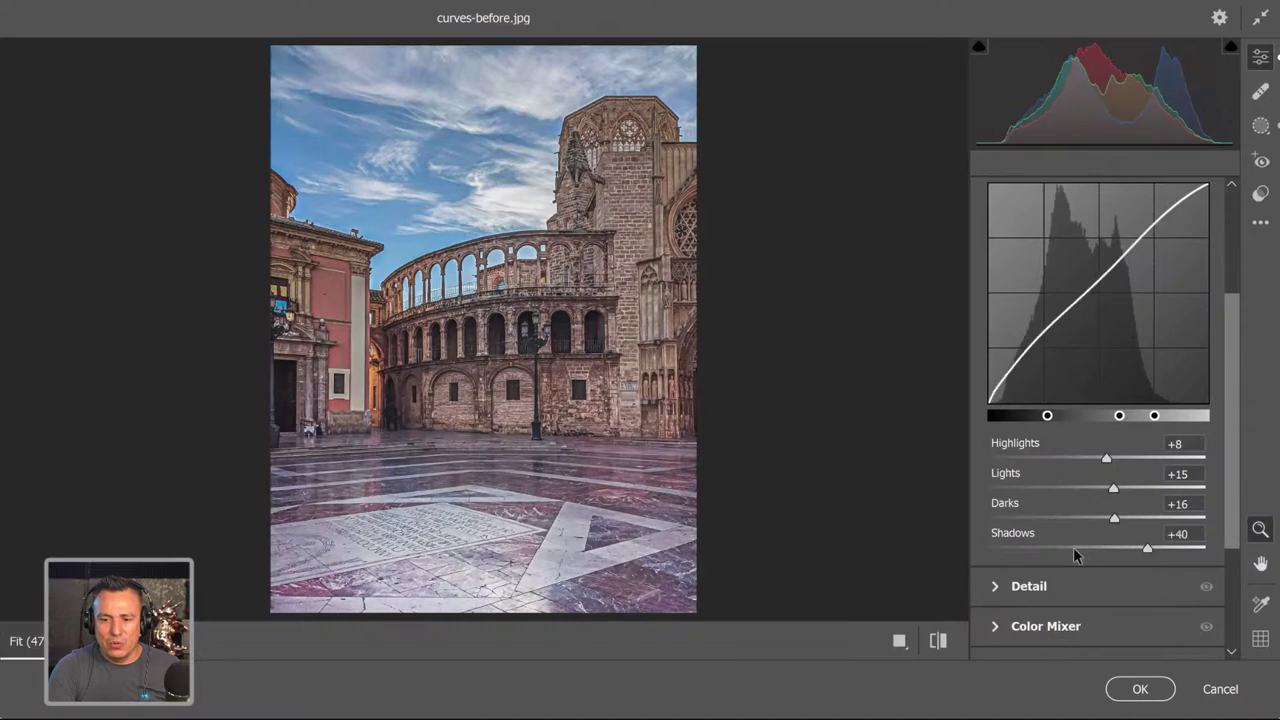
{"action": "left_click", "coordinate": [1075, 548]}
{"action": "scroll", "coordinate": [1070, 450], "scroll_direction": "up", "scroll_amount": 3}
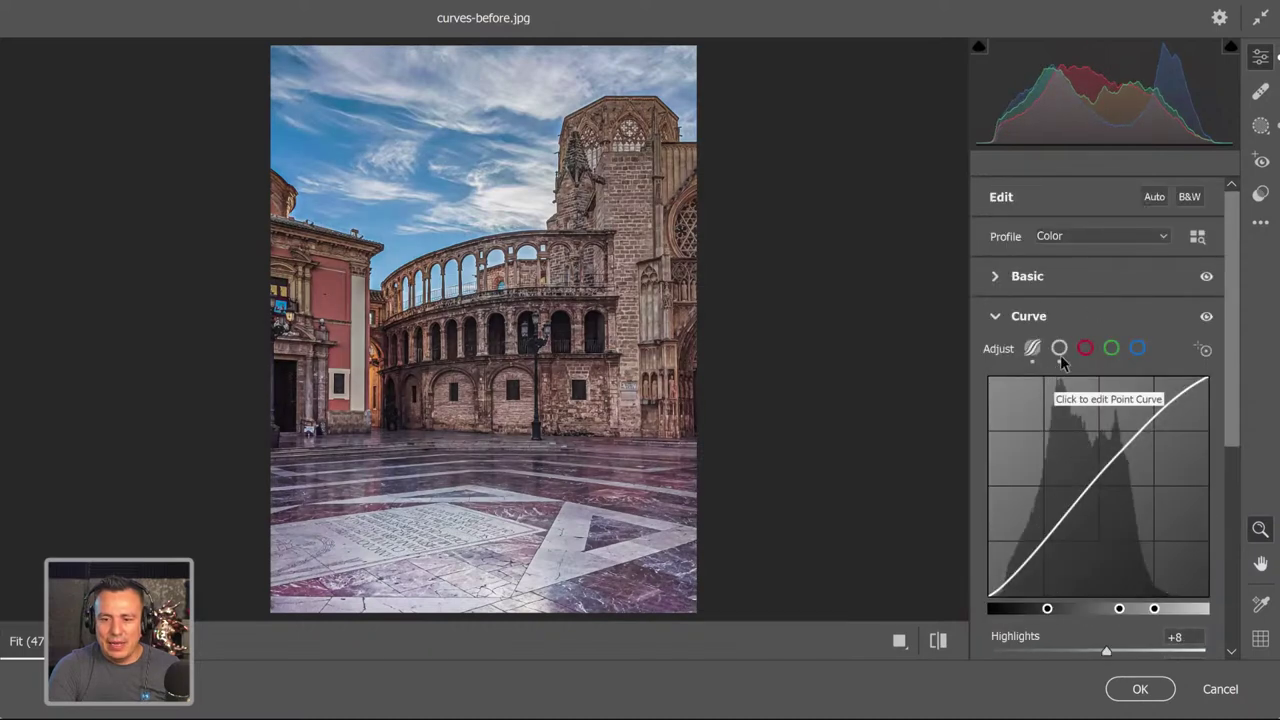
- Show the point curve again, then cancel the Camera Raw Filter and discard all its changes
{"action": "left_click", "coordinate": [1059, 348]}
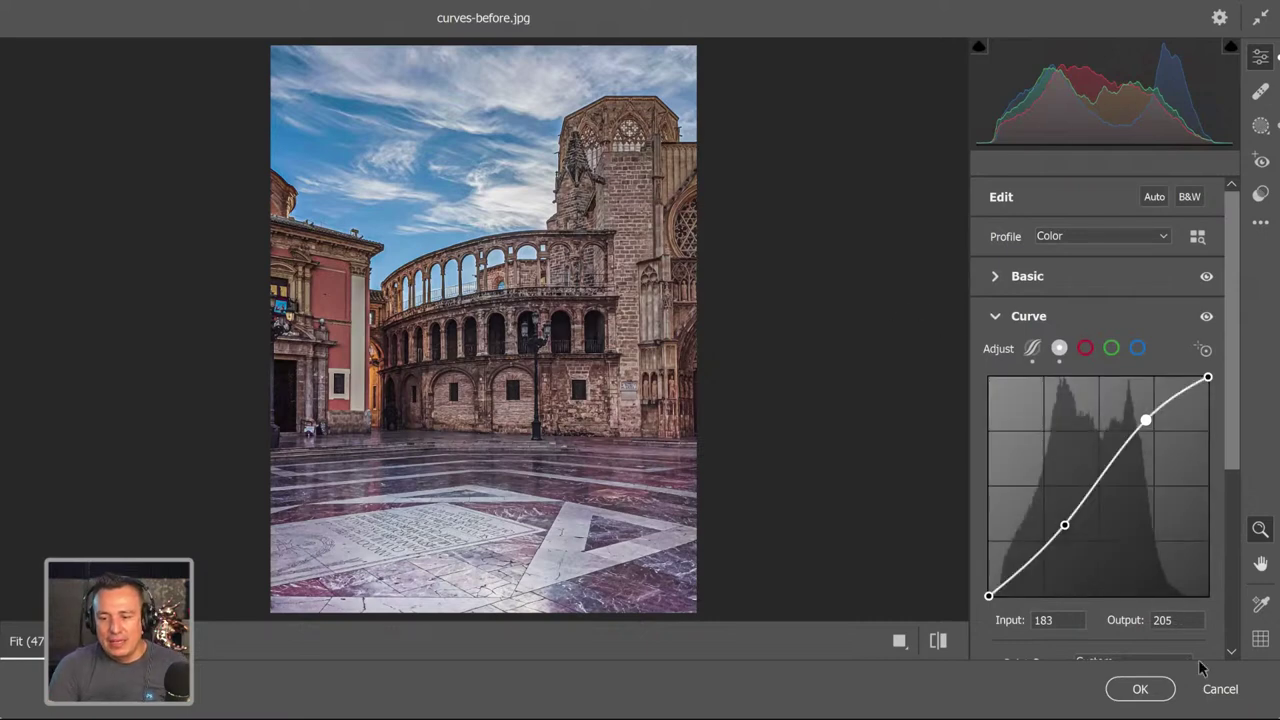
{"action": "left_click", "coordinate": [1220, 689]}
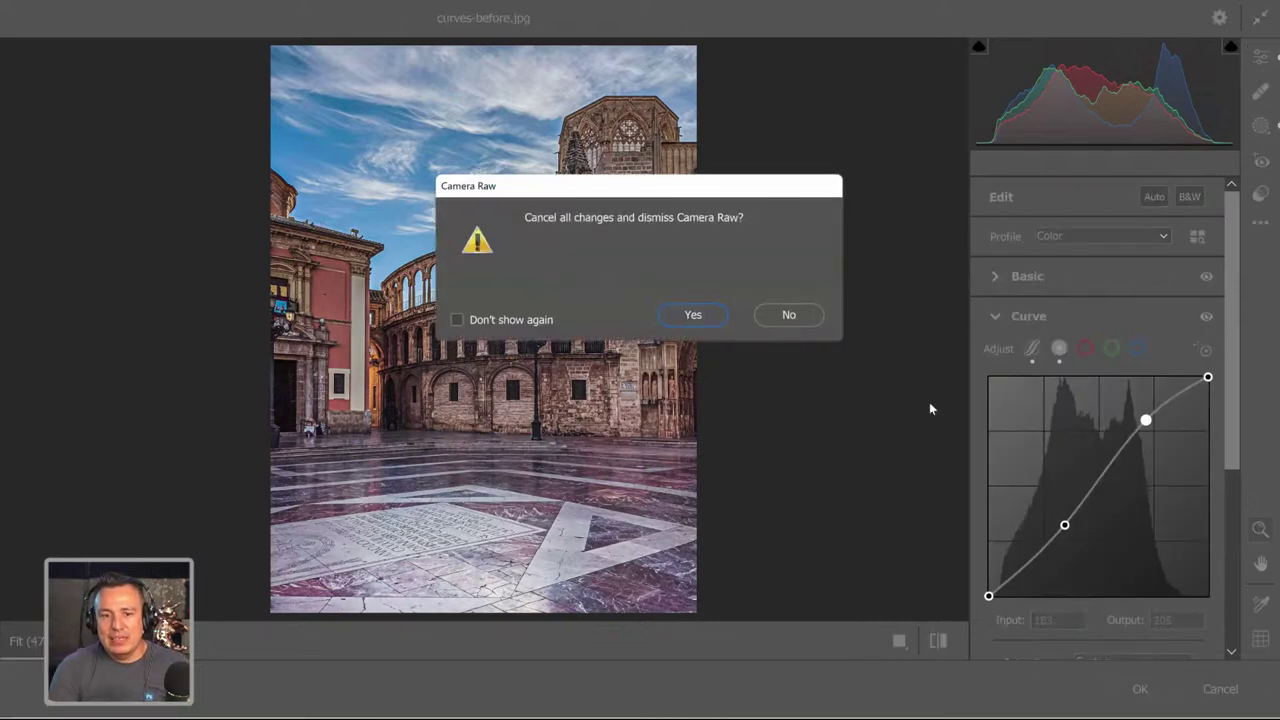
{"action": "left_click", "coordinate": [724, 316]}
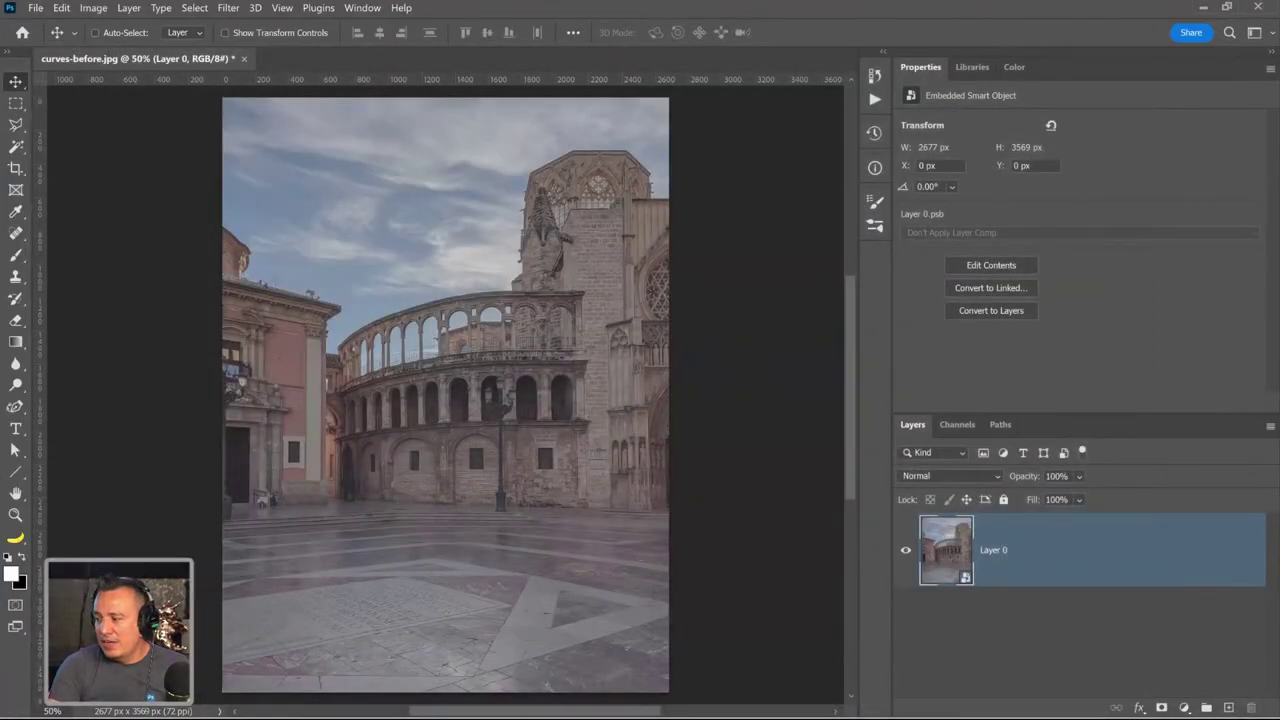
- Switch to Chrome and review the Behance Photoshop Creative Challenge page, including the July 28 Increasing Contrast challenge and the page's introduction
{"action": "mouse_move", "coordinate": [604, 700]}
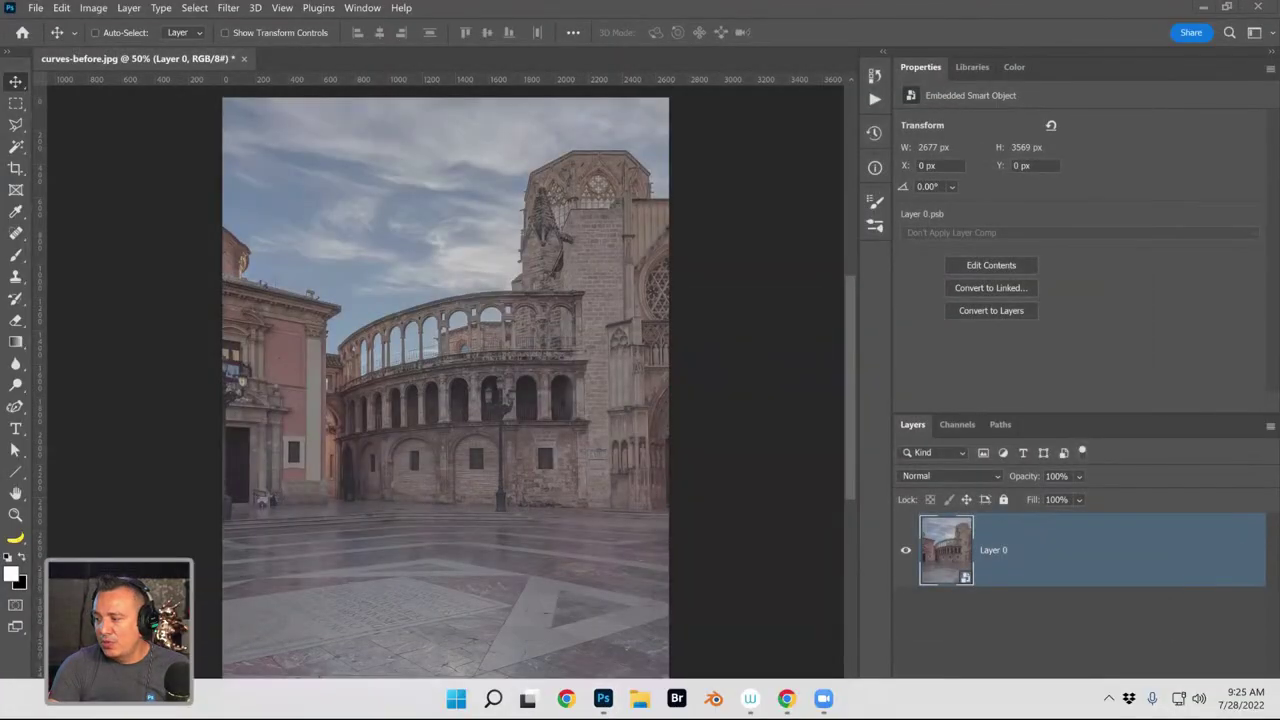
{"action": "left_click", "coordinate": [566, 698]}
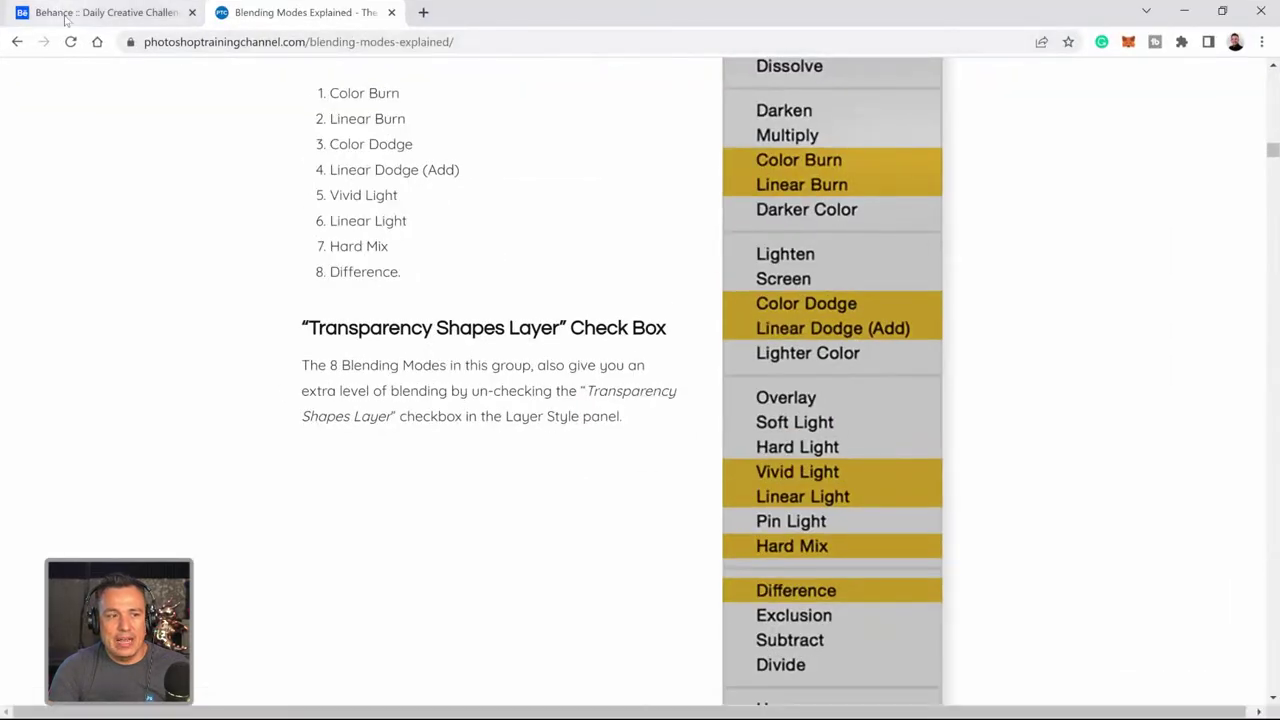
{"action": "left_click", "coordinate": [100, 12]}
{"action": "scroll", "coordinate": [383, 233], "scroll_direction": "up", "scroll_amount": 8}
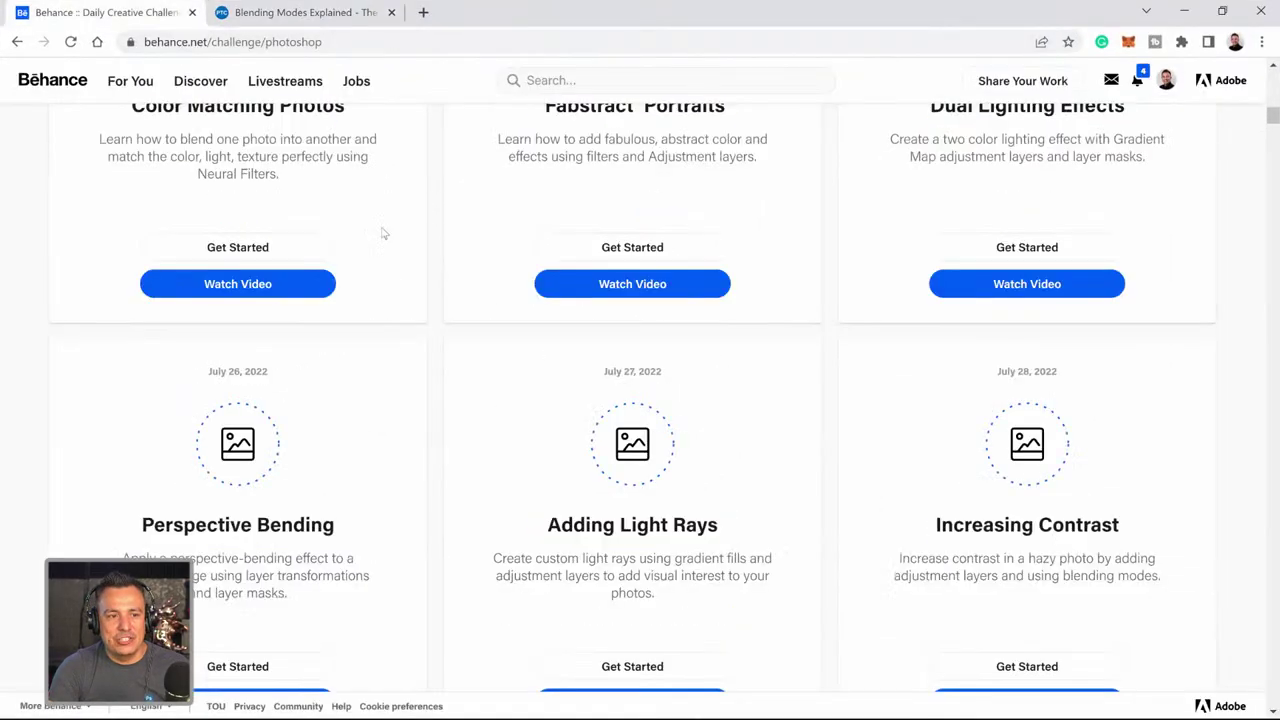
{"action": "scroll", "coordinate": [383, 233], "scroll_direction": "down", "scroll_amount": 5}
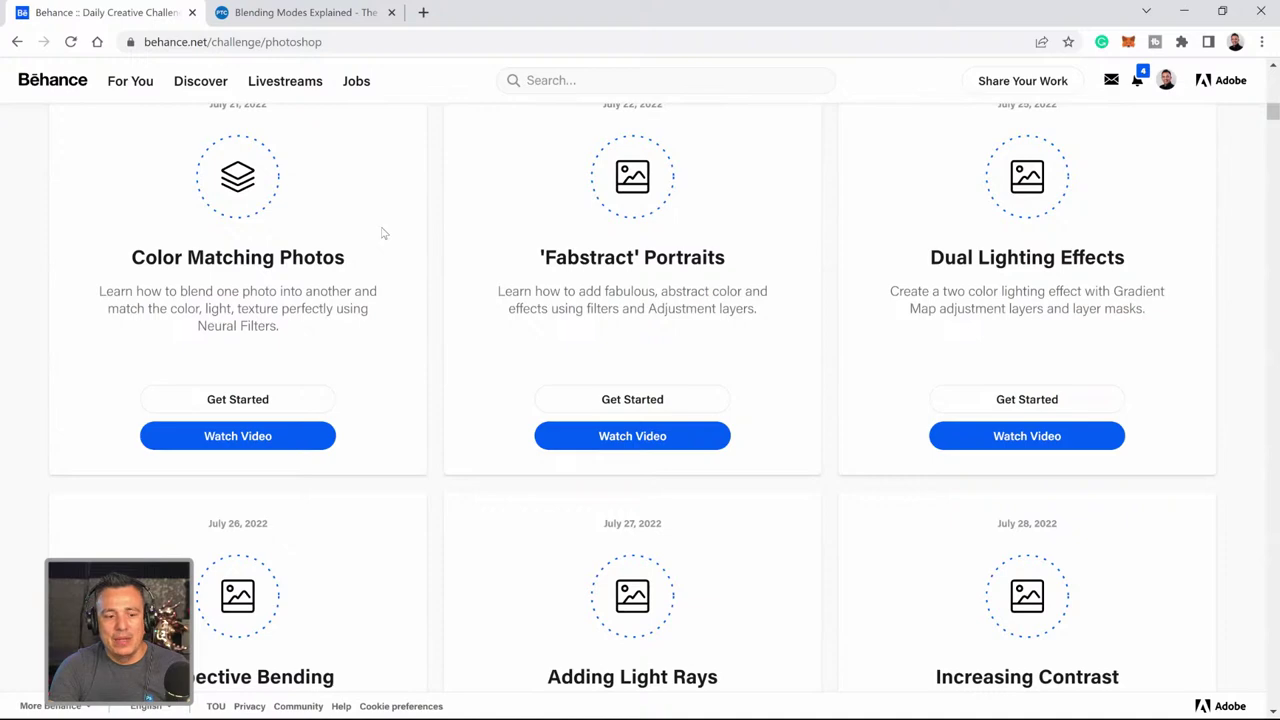
{"action": "scroll", "coordinate": [383, 233], "scroll_direction": "down", "scroll_amount": 4}
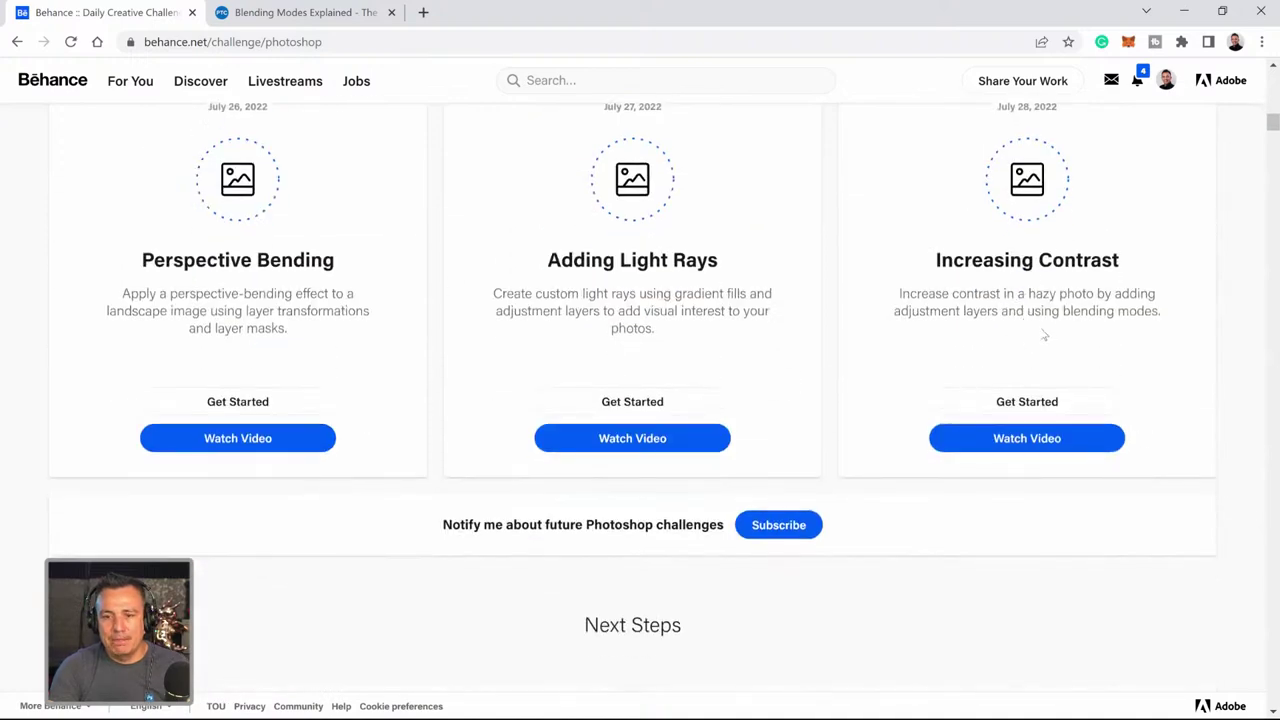
{"action": "scroll", "coordinate": [1043, 335], "scroll_direction": "up", "scroll_amount": 15}
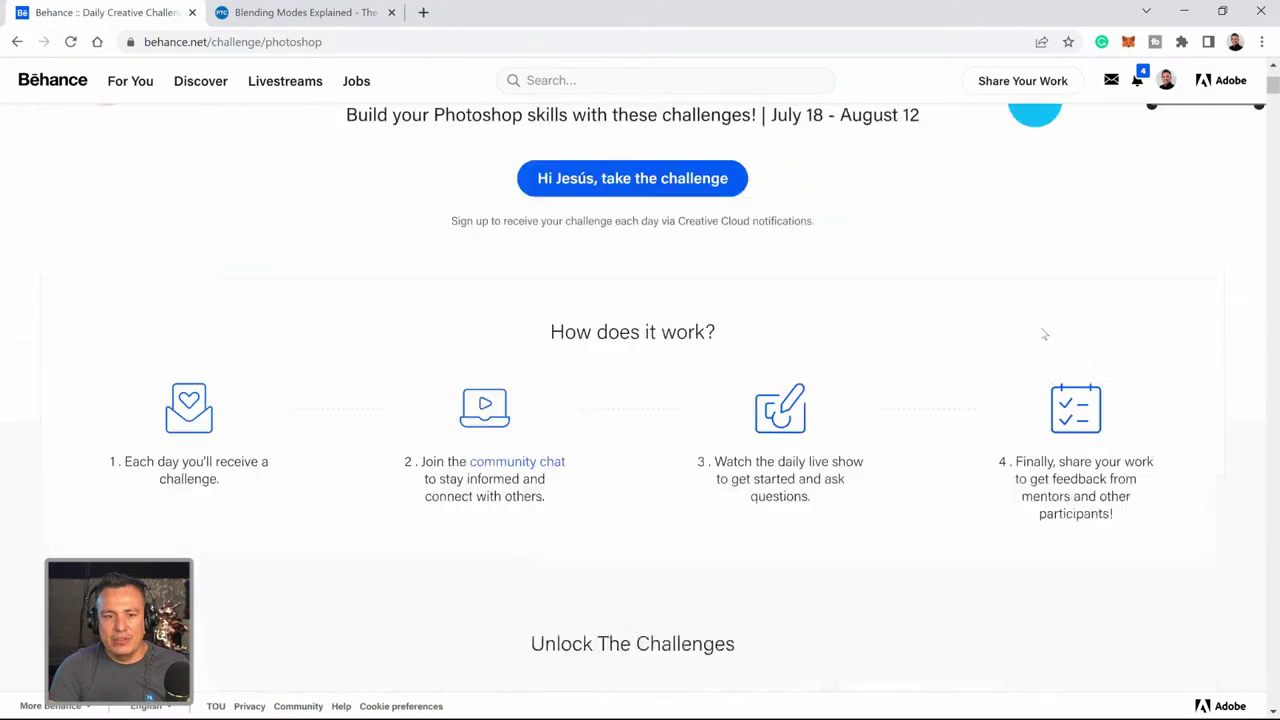
{"action": "scroll", "coordinate": [893, 356], "scroll_direction": "up", "scroll_amount": 1}
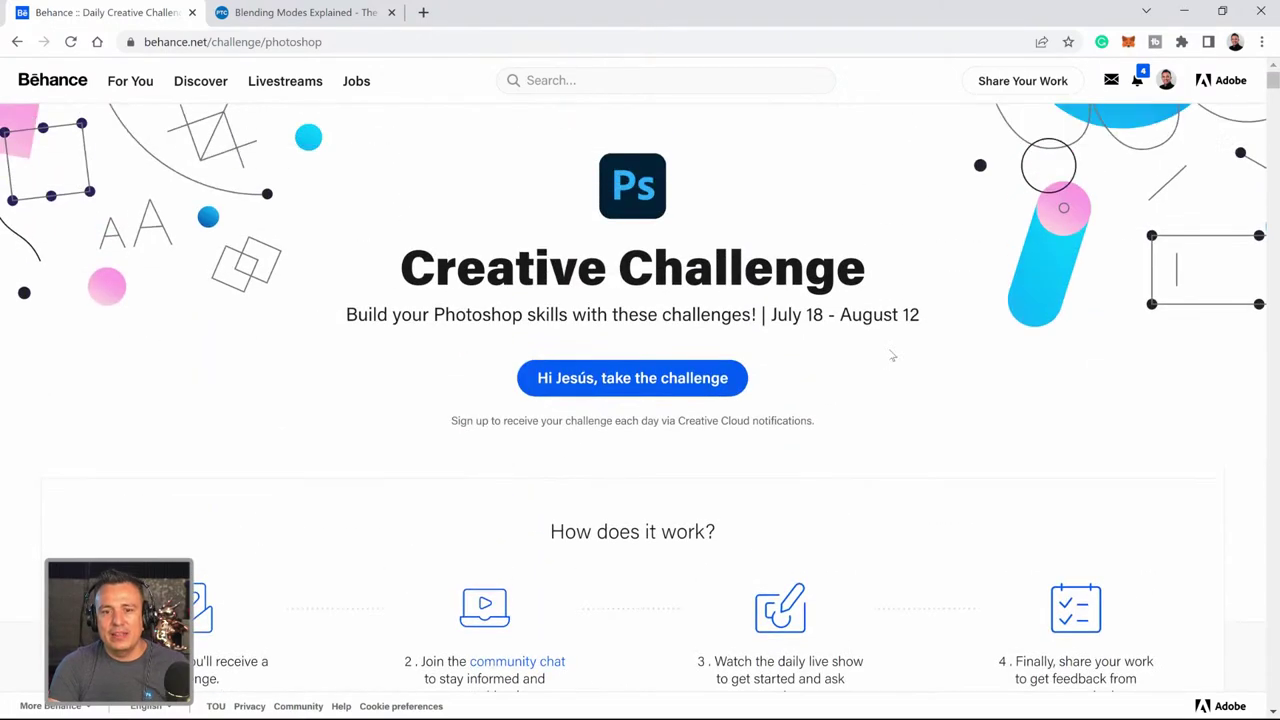